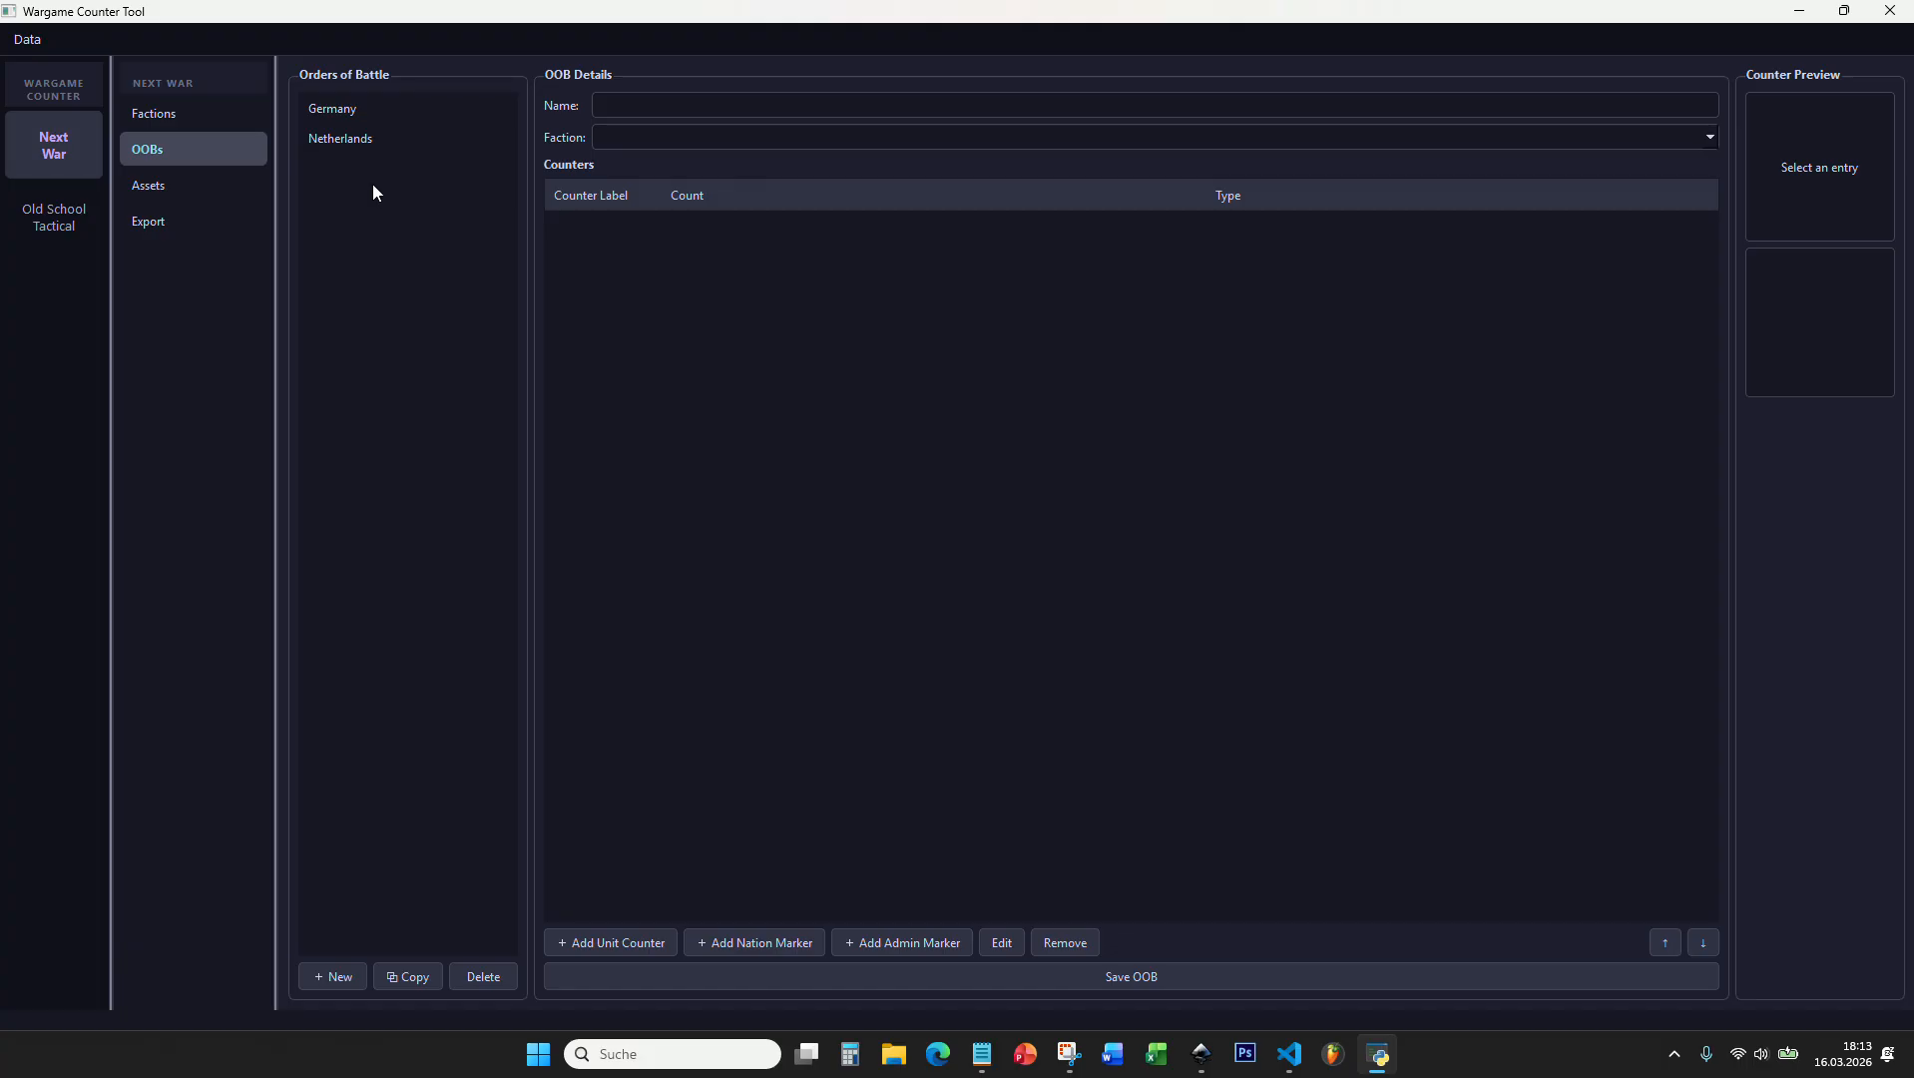
# Step: Examine the Germany order of battle, its list of counters and the previews of individual units
pyautogui.click(354, 111)
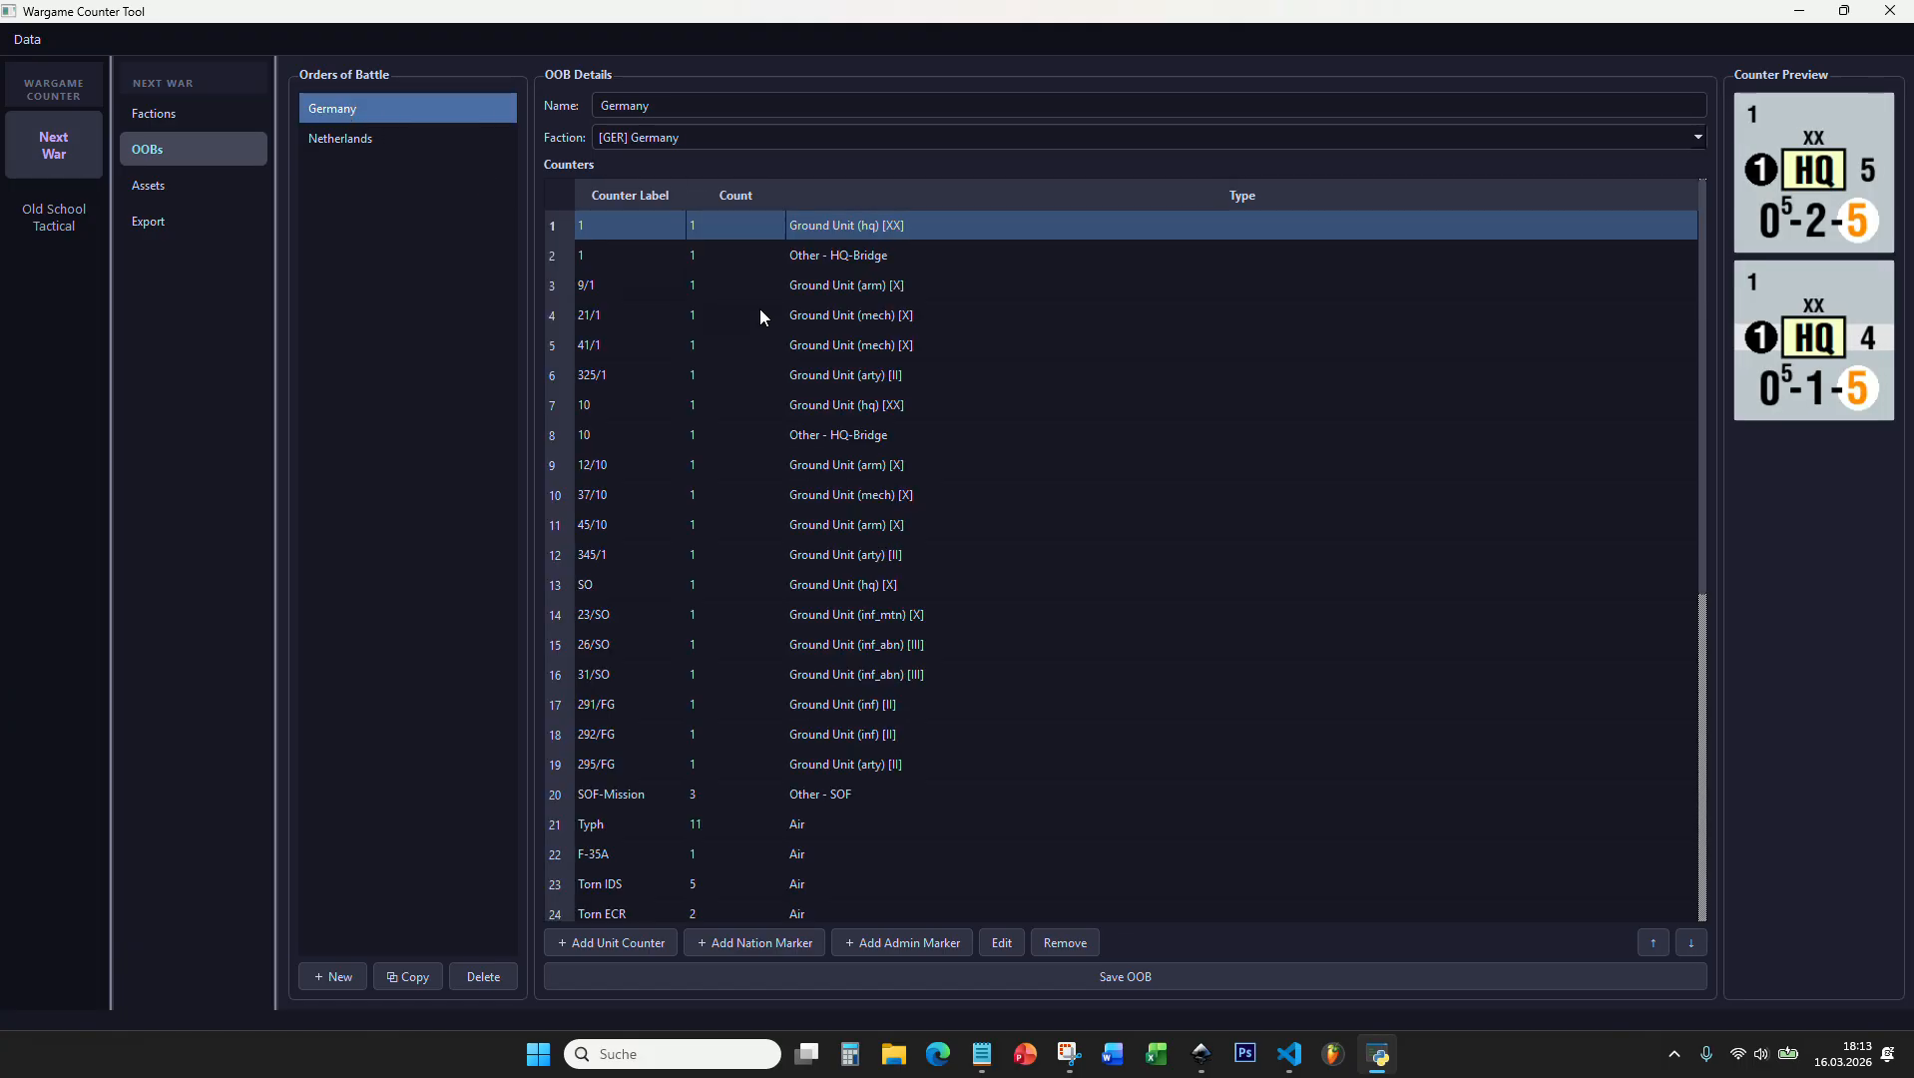
pyautogui.scroll(-5, 735, 405)
pyautogui.scroll(5, 747, 454)
pyautogui.scroll(-5, 702, 312)
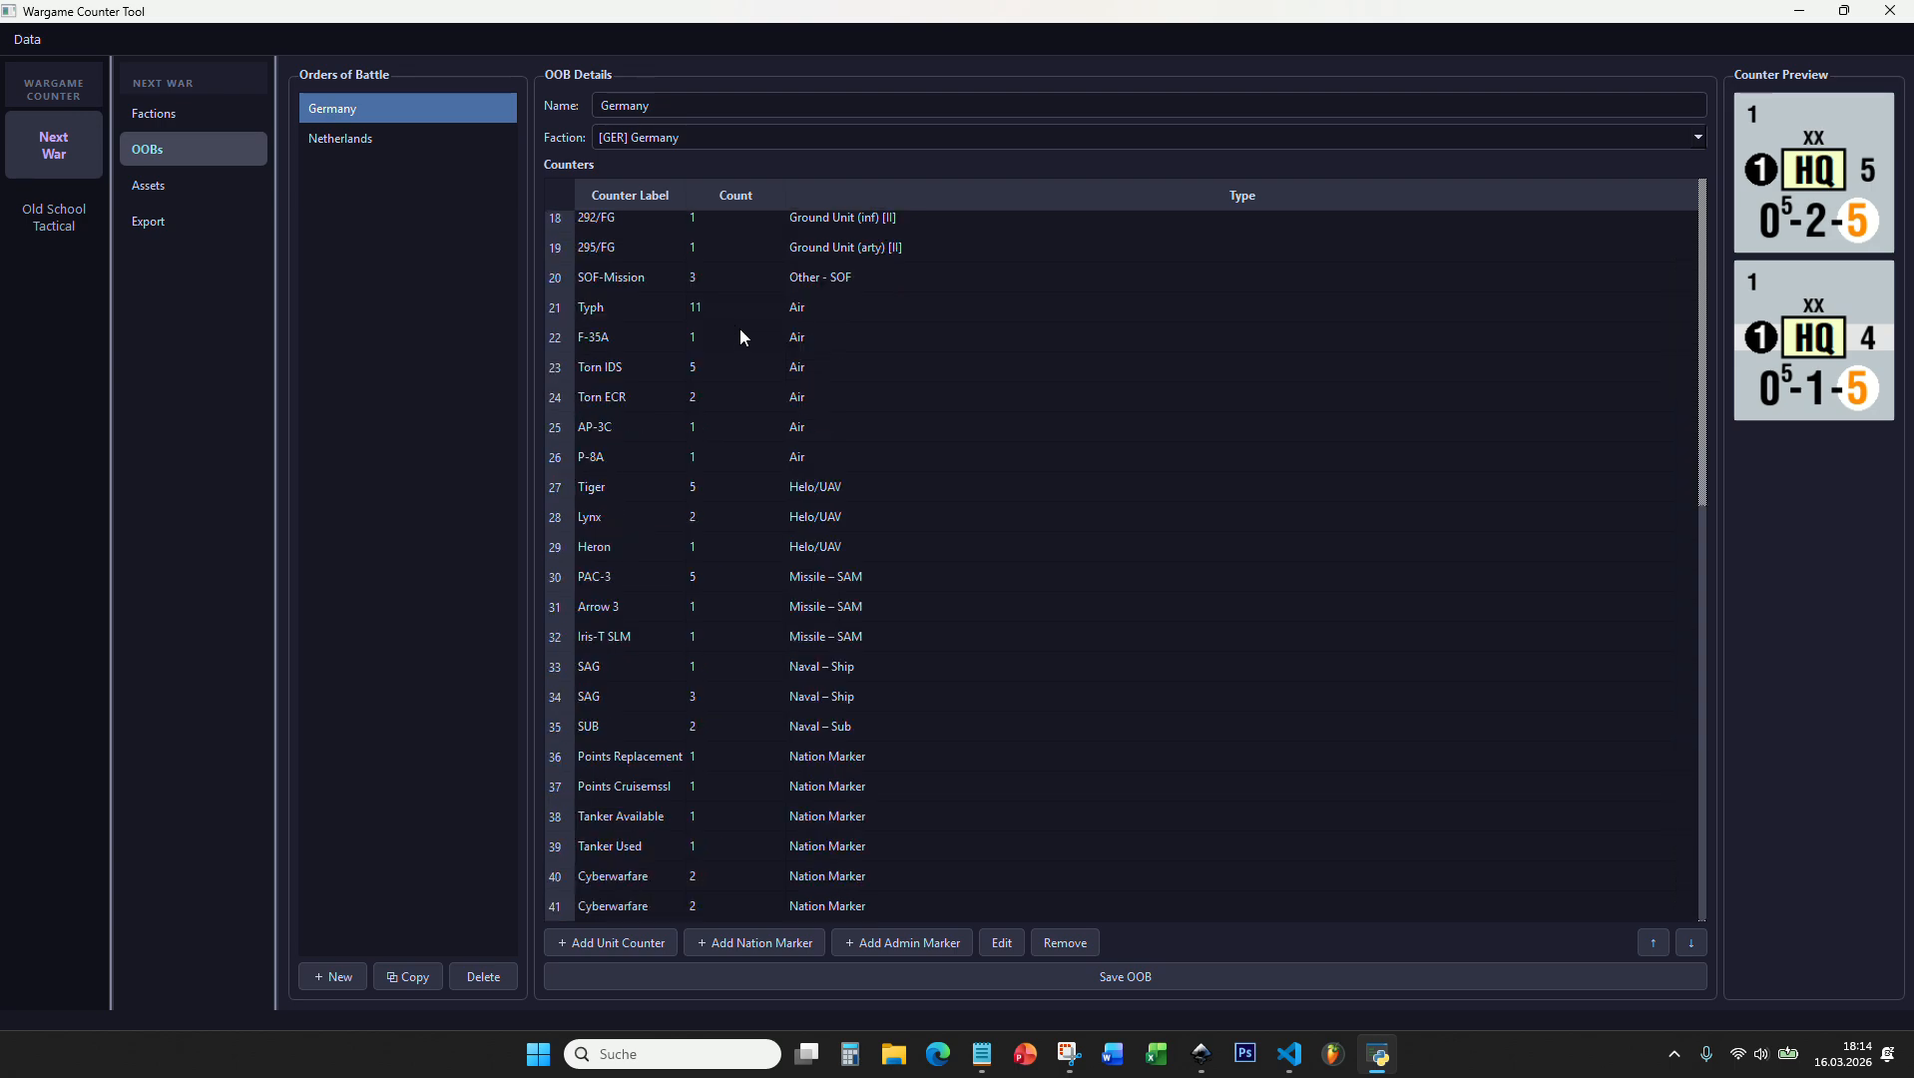
pyautogui.scroll(4, 728, 573)
pyautogui.scroll(-5, 788, 399)
pyautogui.scroll(5, 798, 375)
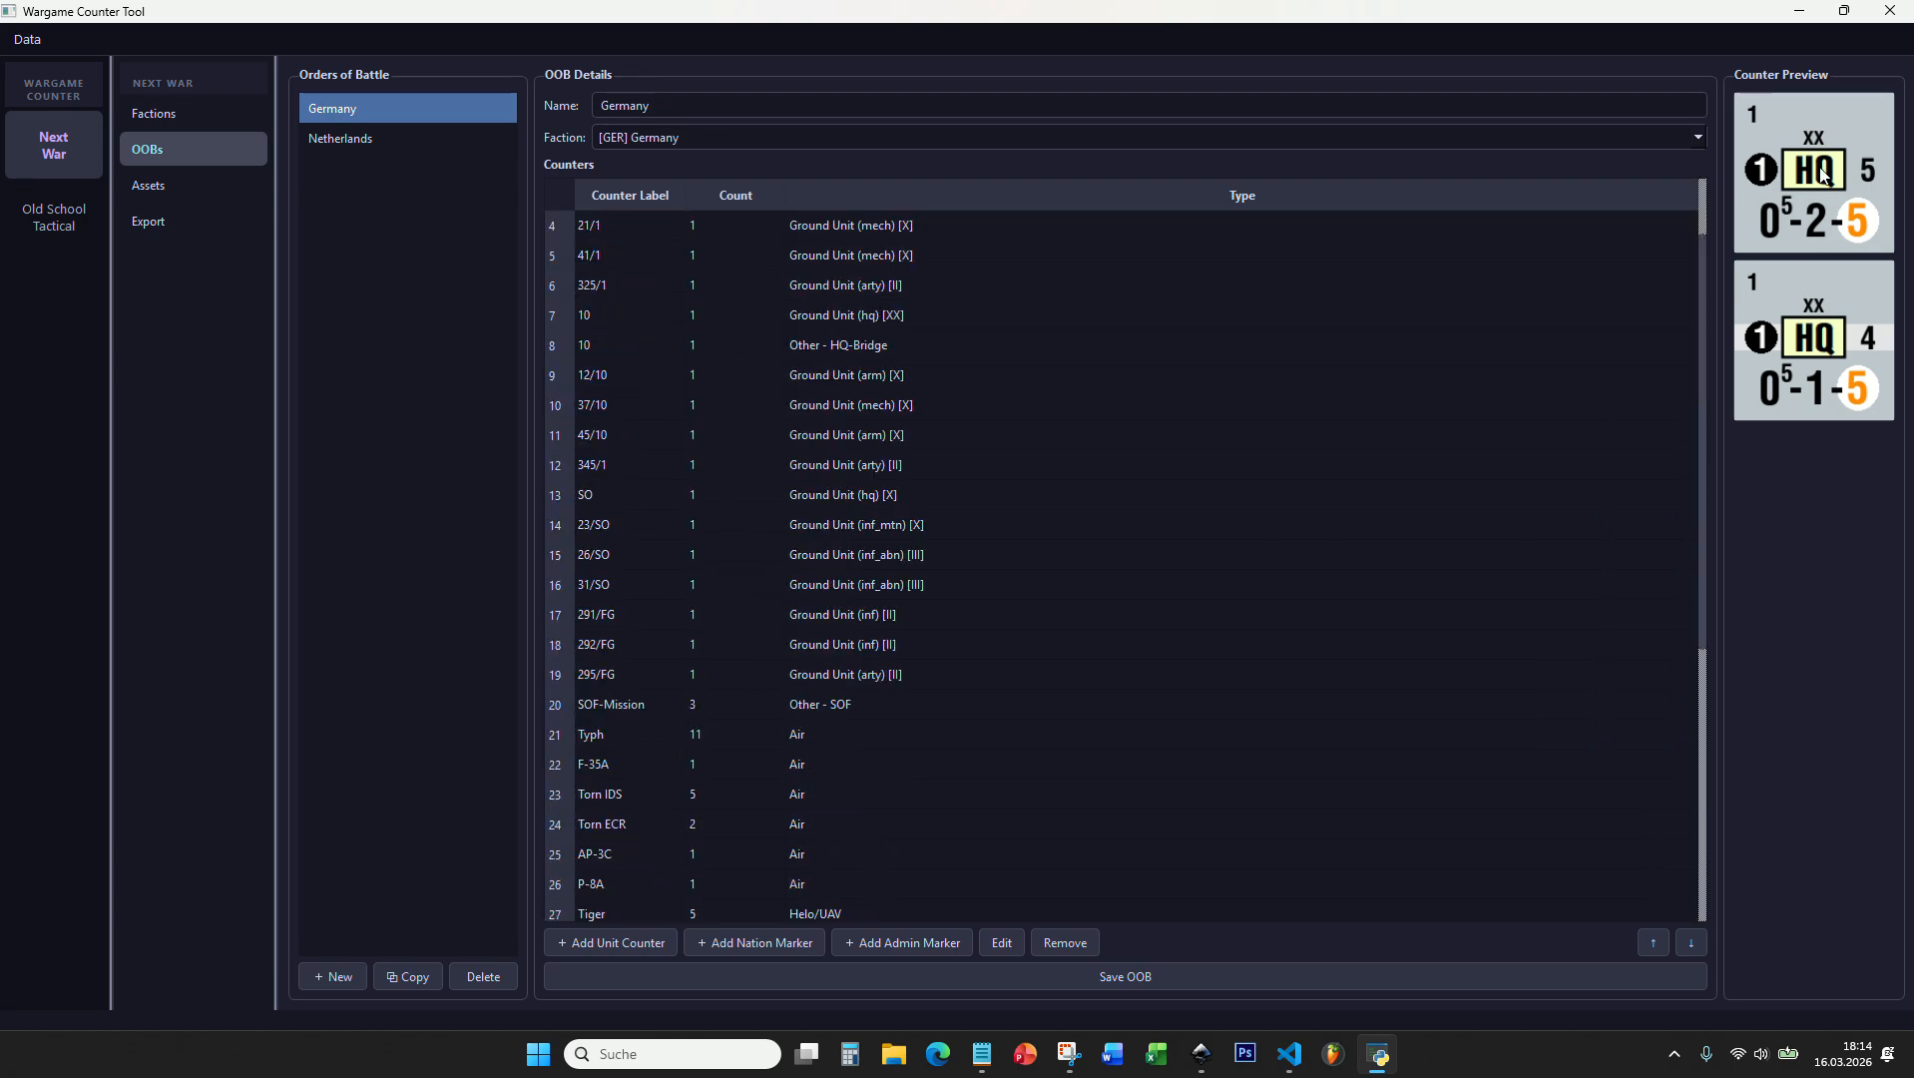
pyautogui.click(629, 268)
pyautogui.click(630, 294)
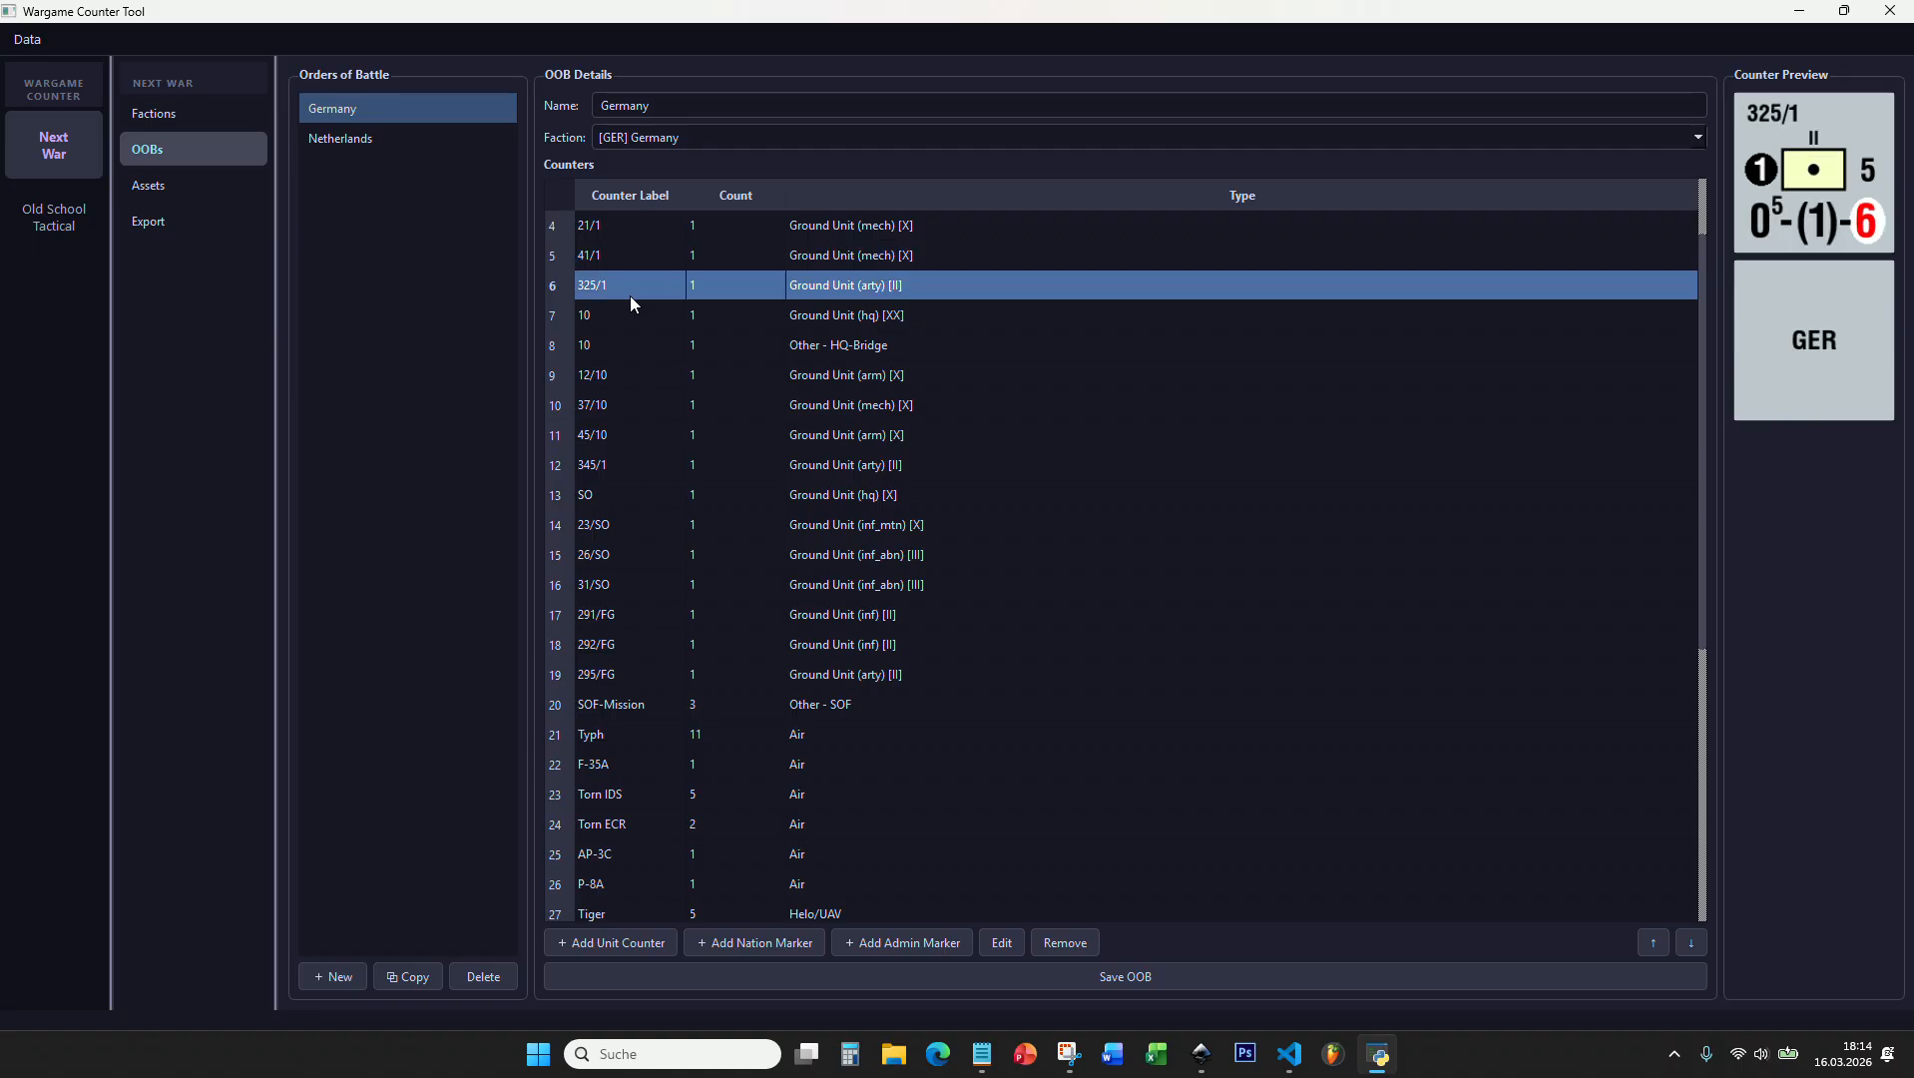
pyautogui.click(628, 312)
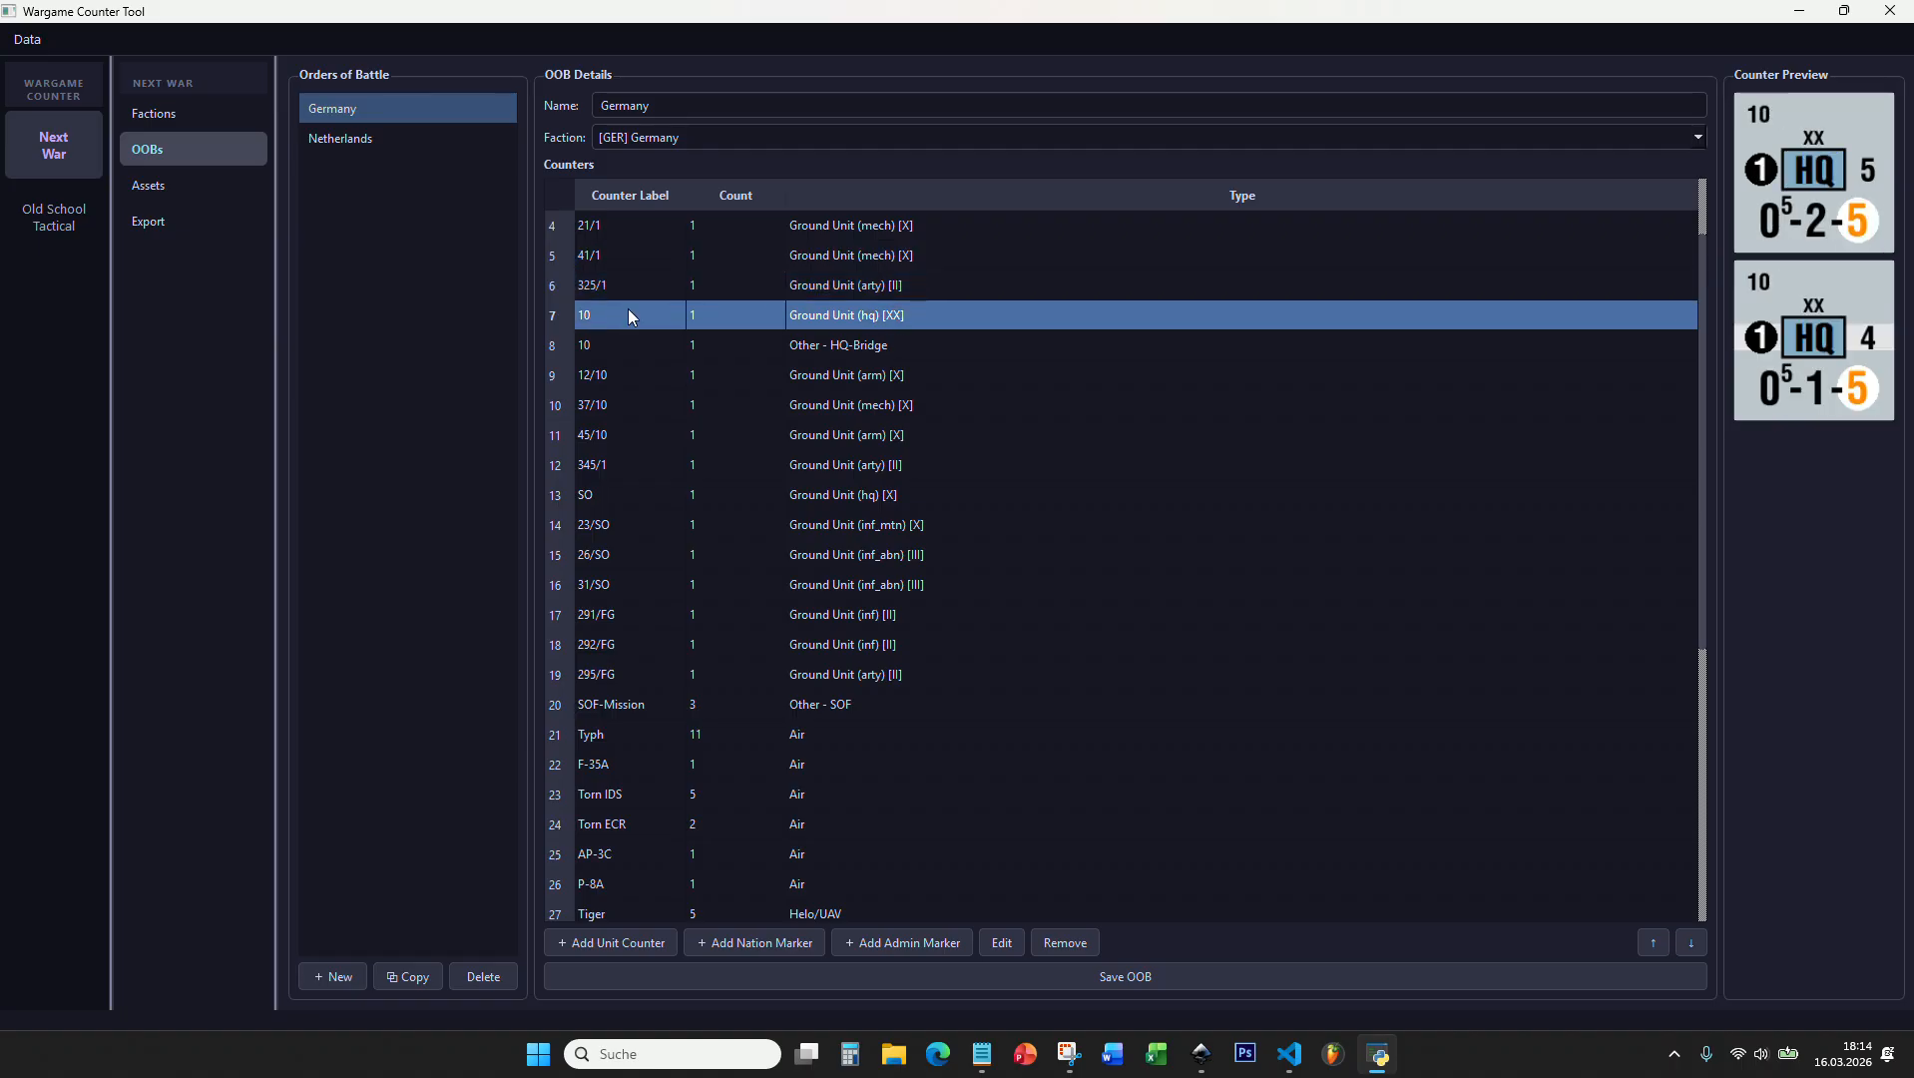
# Step: Create a new order of battle and name it Test
pyautogui.click(357, 973)
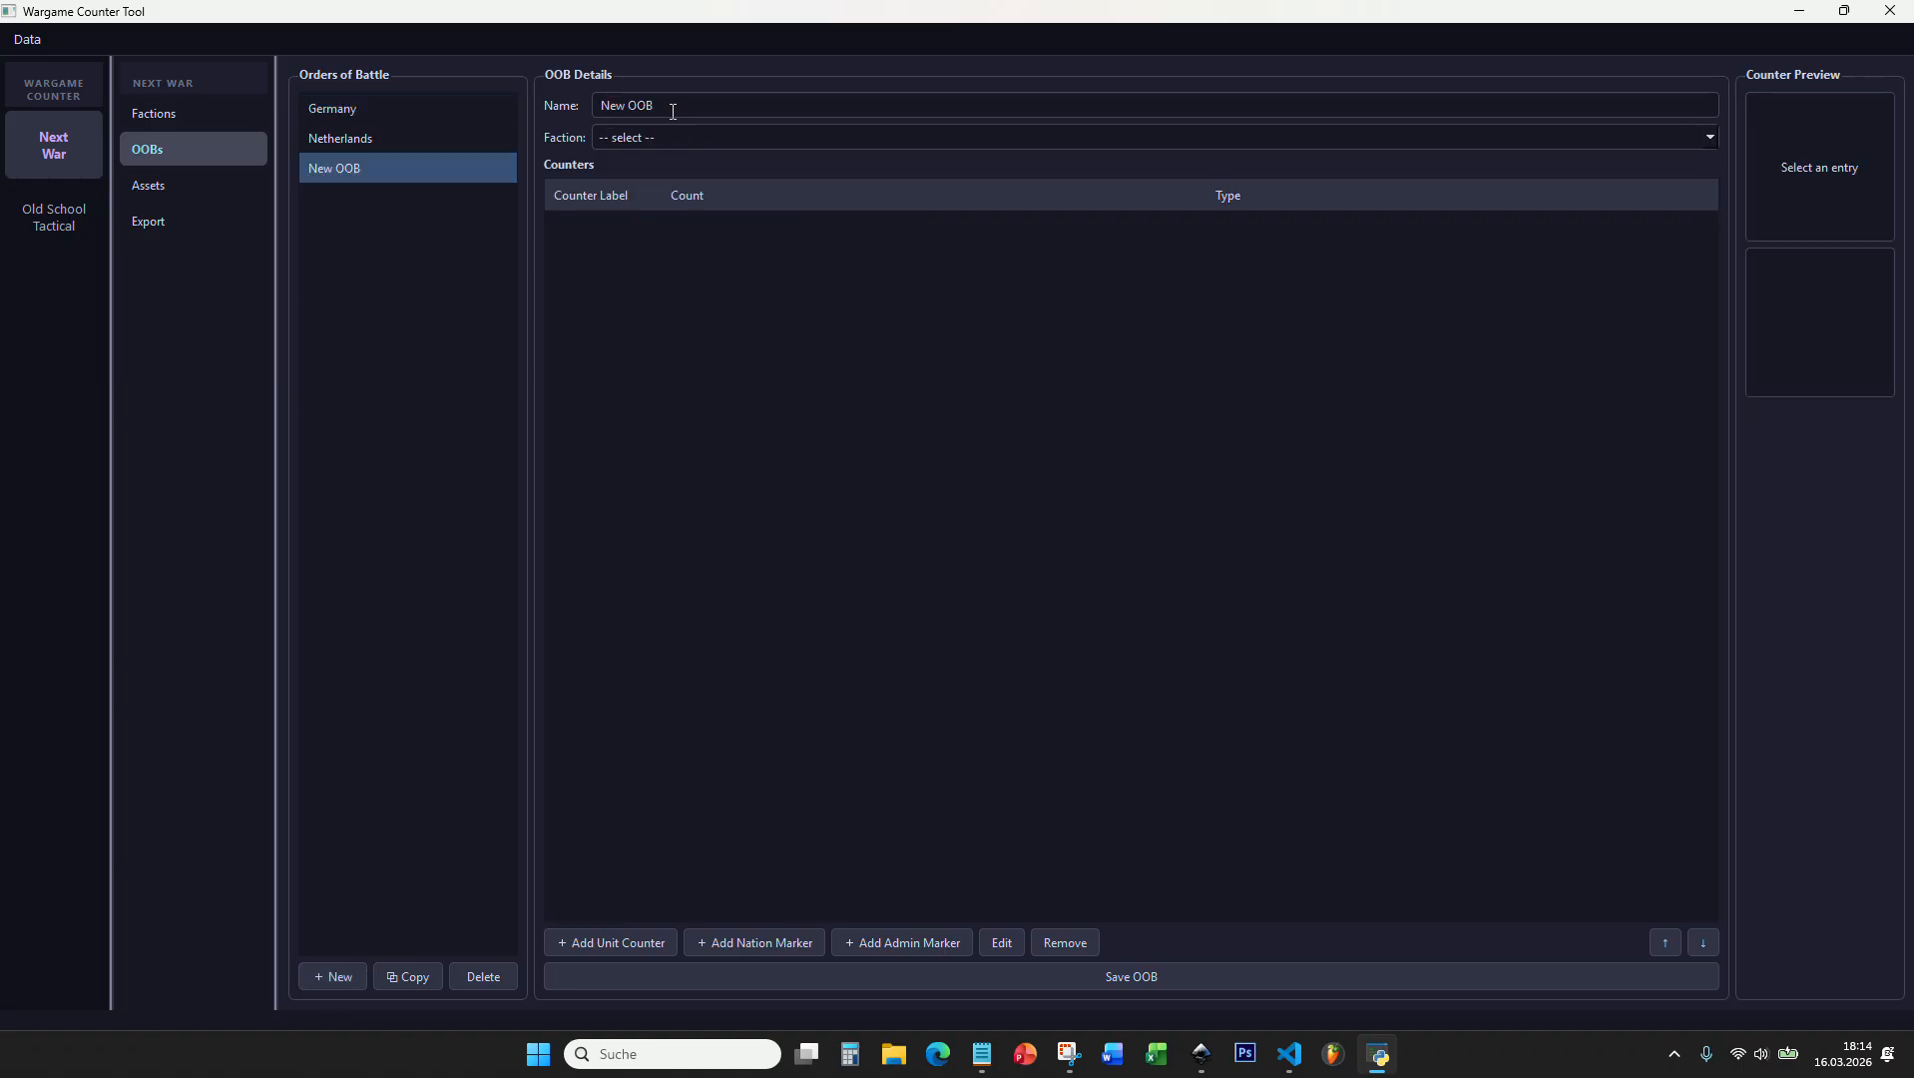
pyautogui.moveTo(674, 111); pyautogui.dragTo(601, 107)
pyautogui.write('Test')
# Step: Assign the faction [TEST] Test Faction to the Test order of battle
pyautogui.click(632, 141)
pyautogui.click(633, 147)
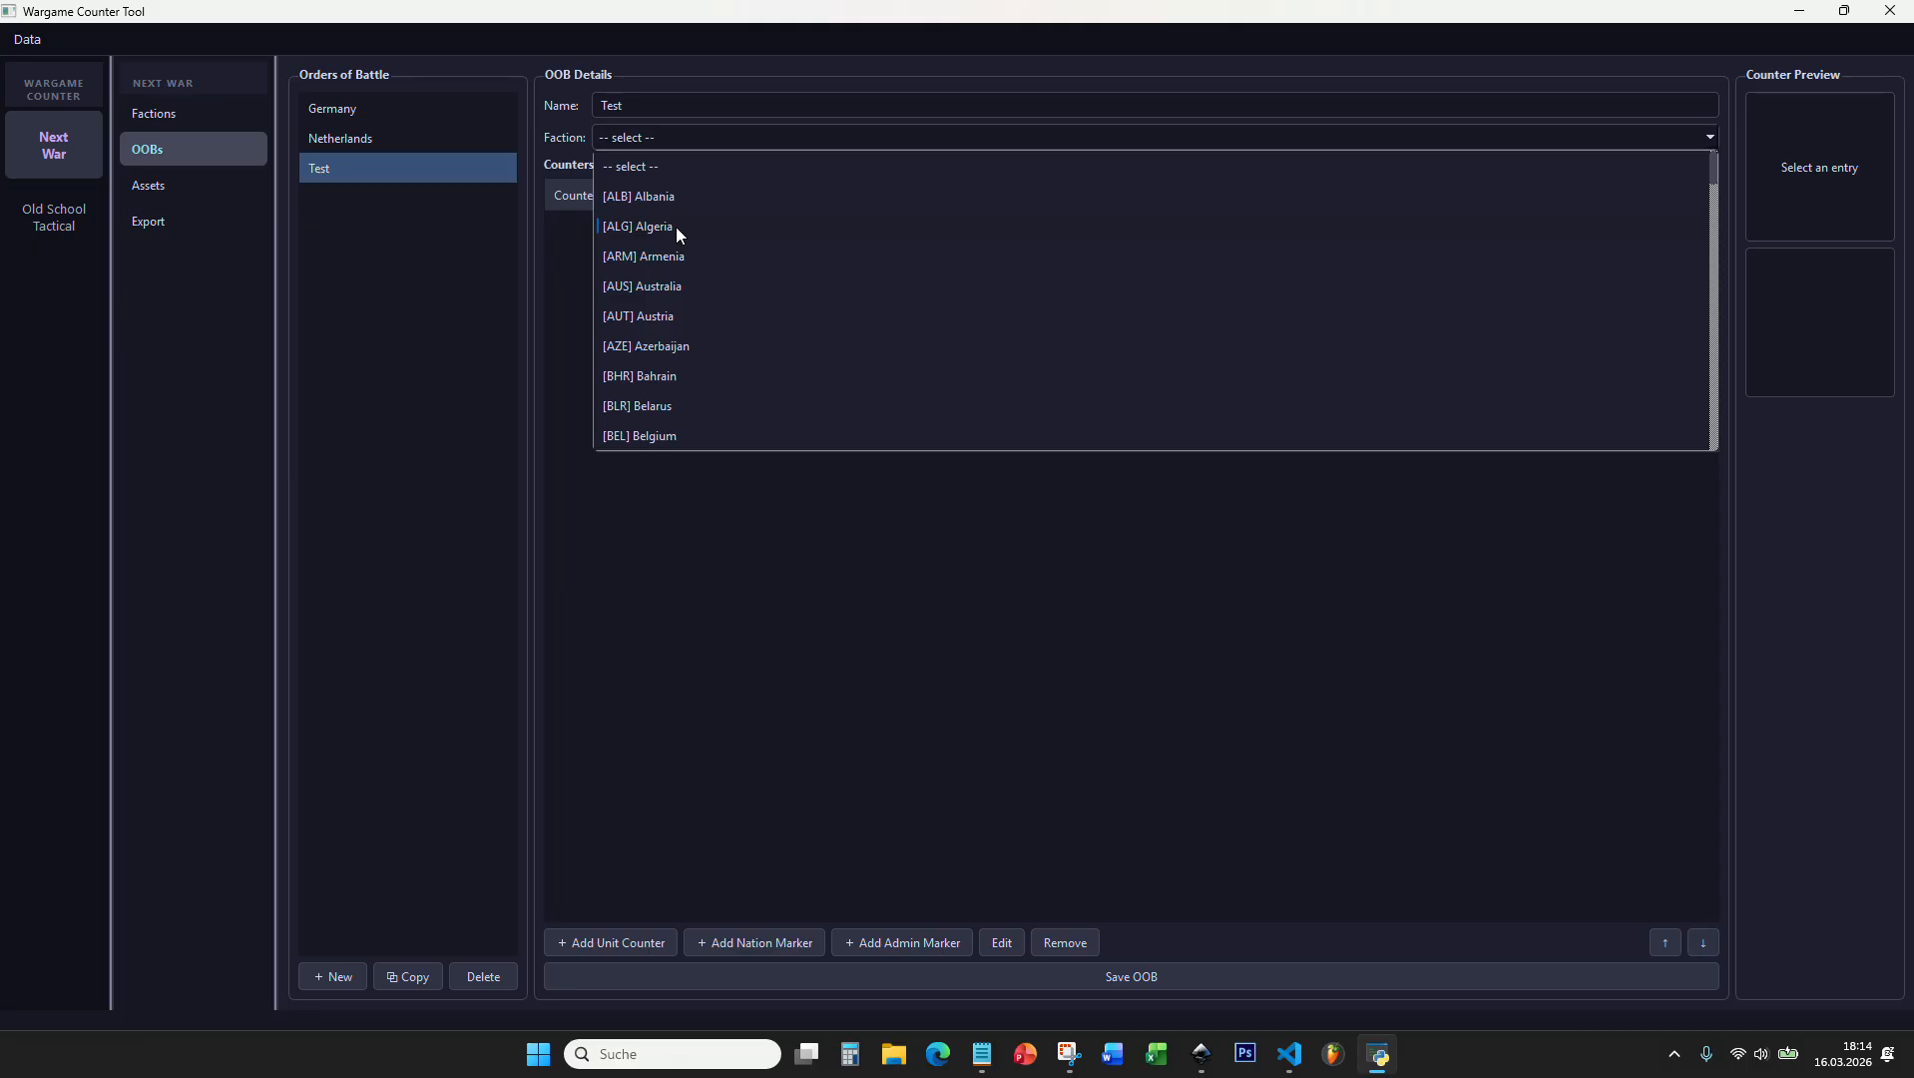
pyautogui.scroll(-1, 678, 274)
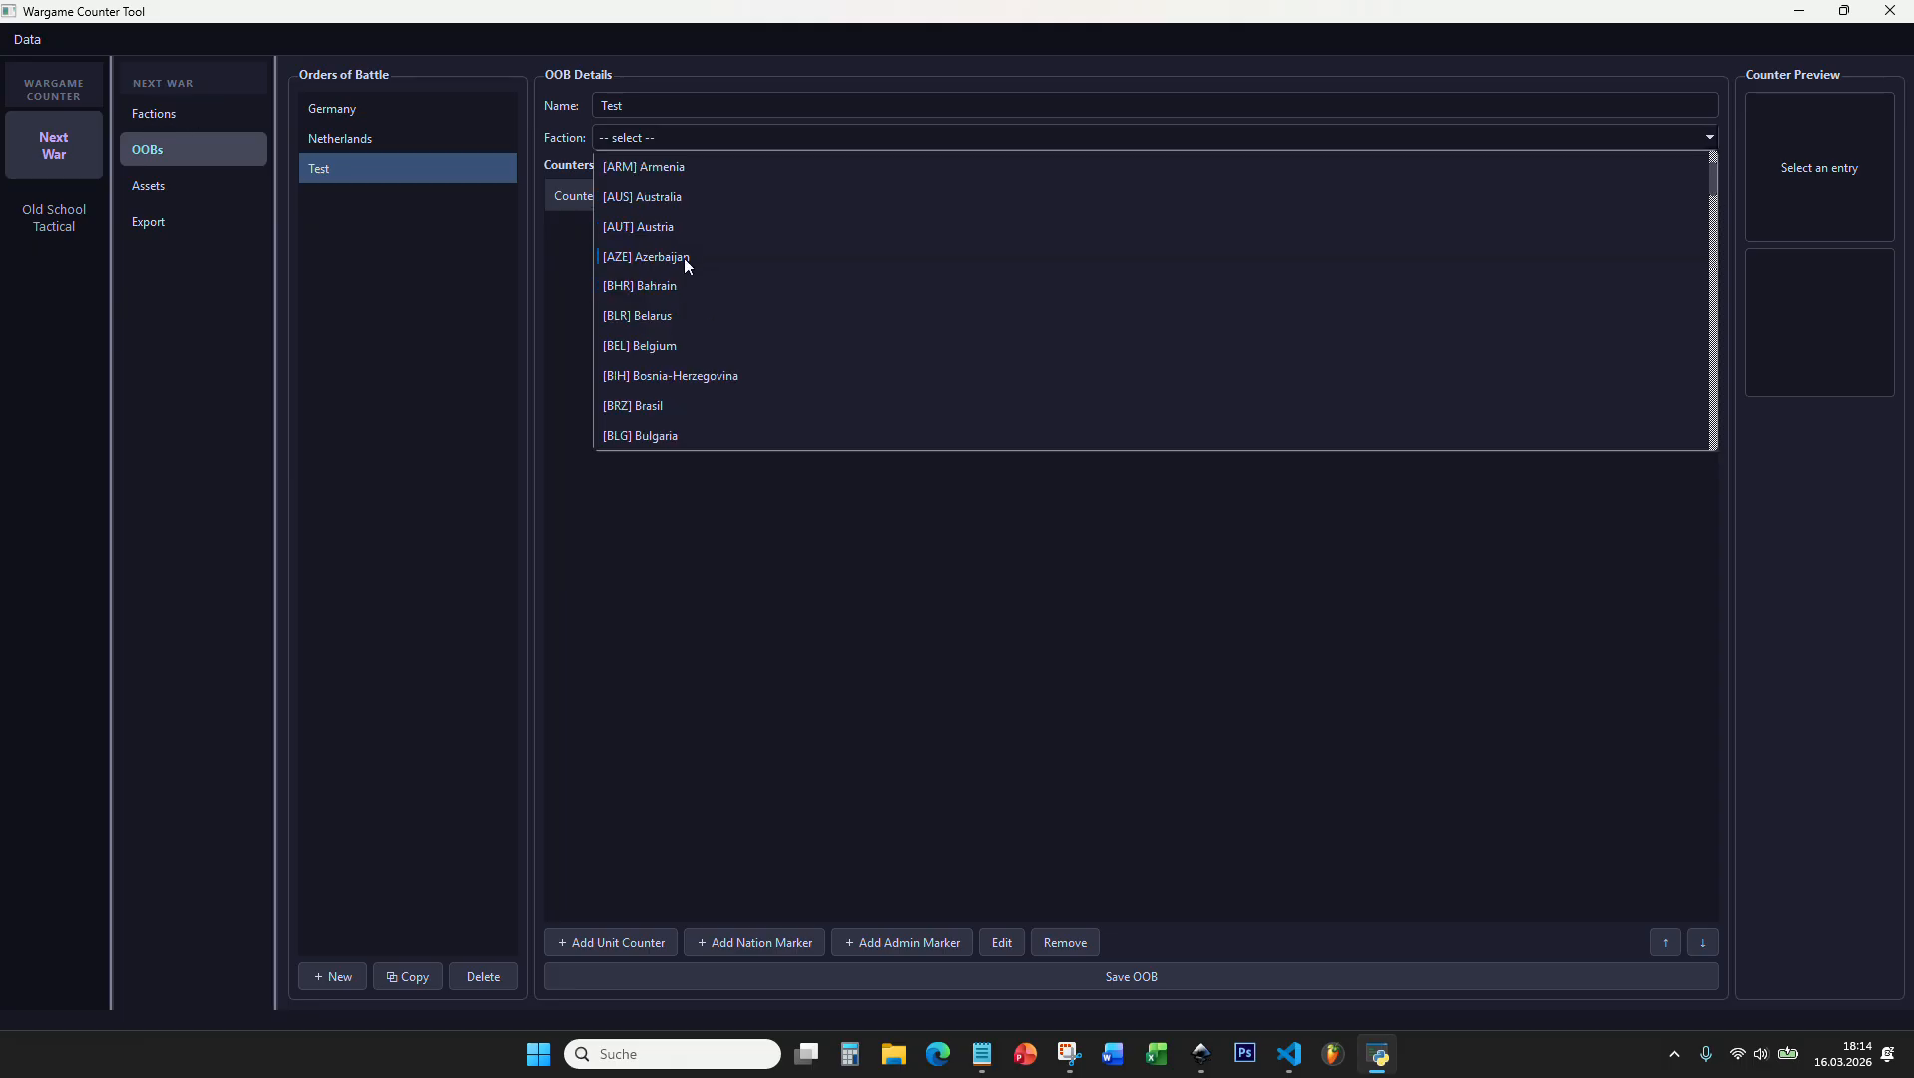
pyautogui.scroll(-9, 689, 256)
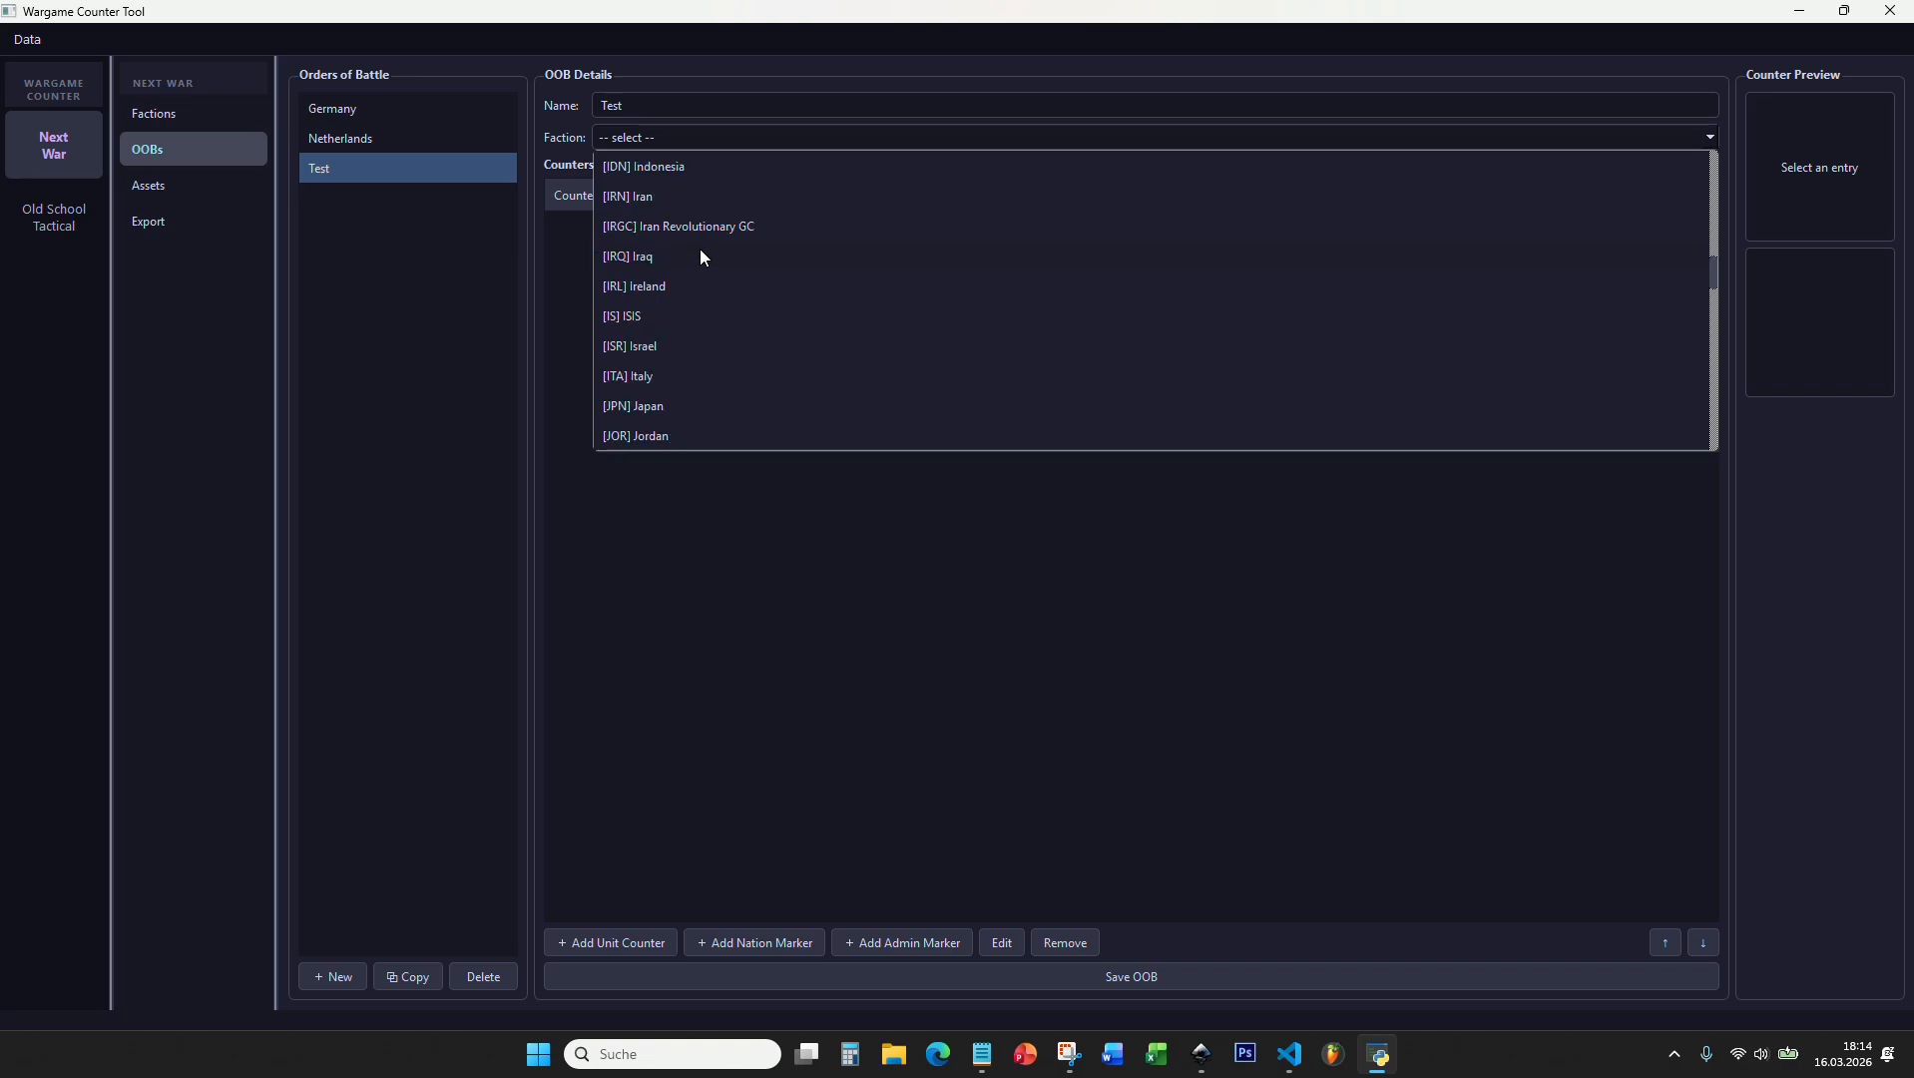
pyautogui.scroll(-6, 689, 262)
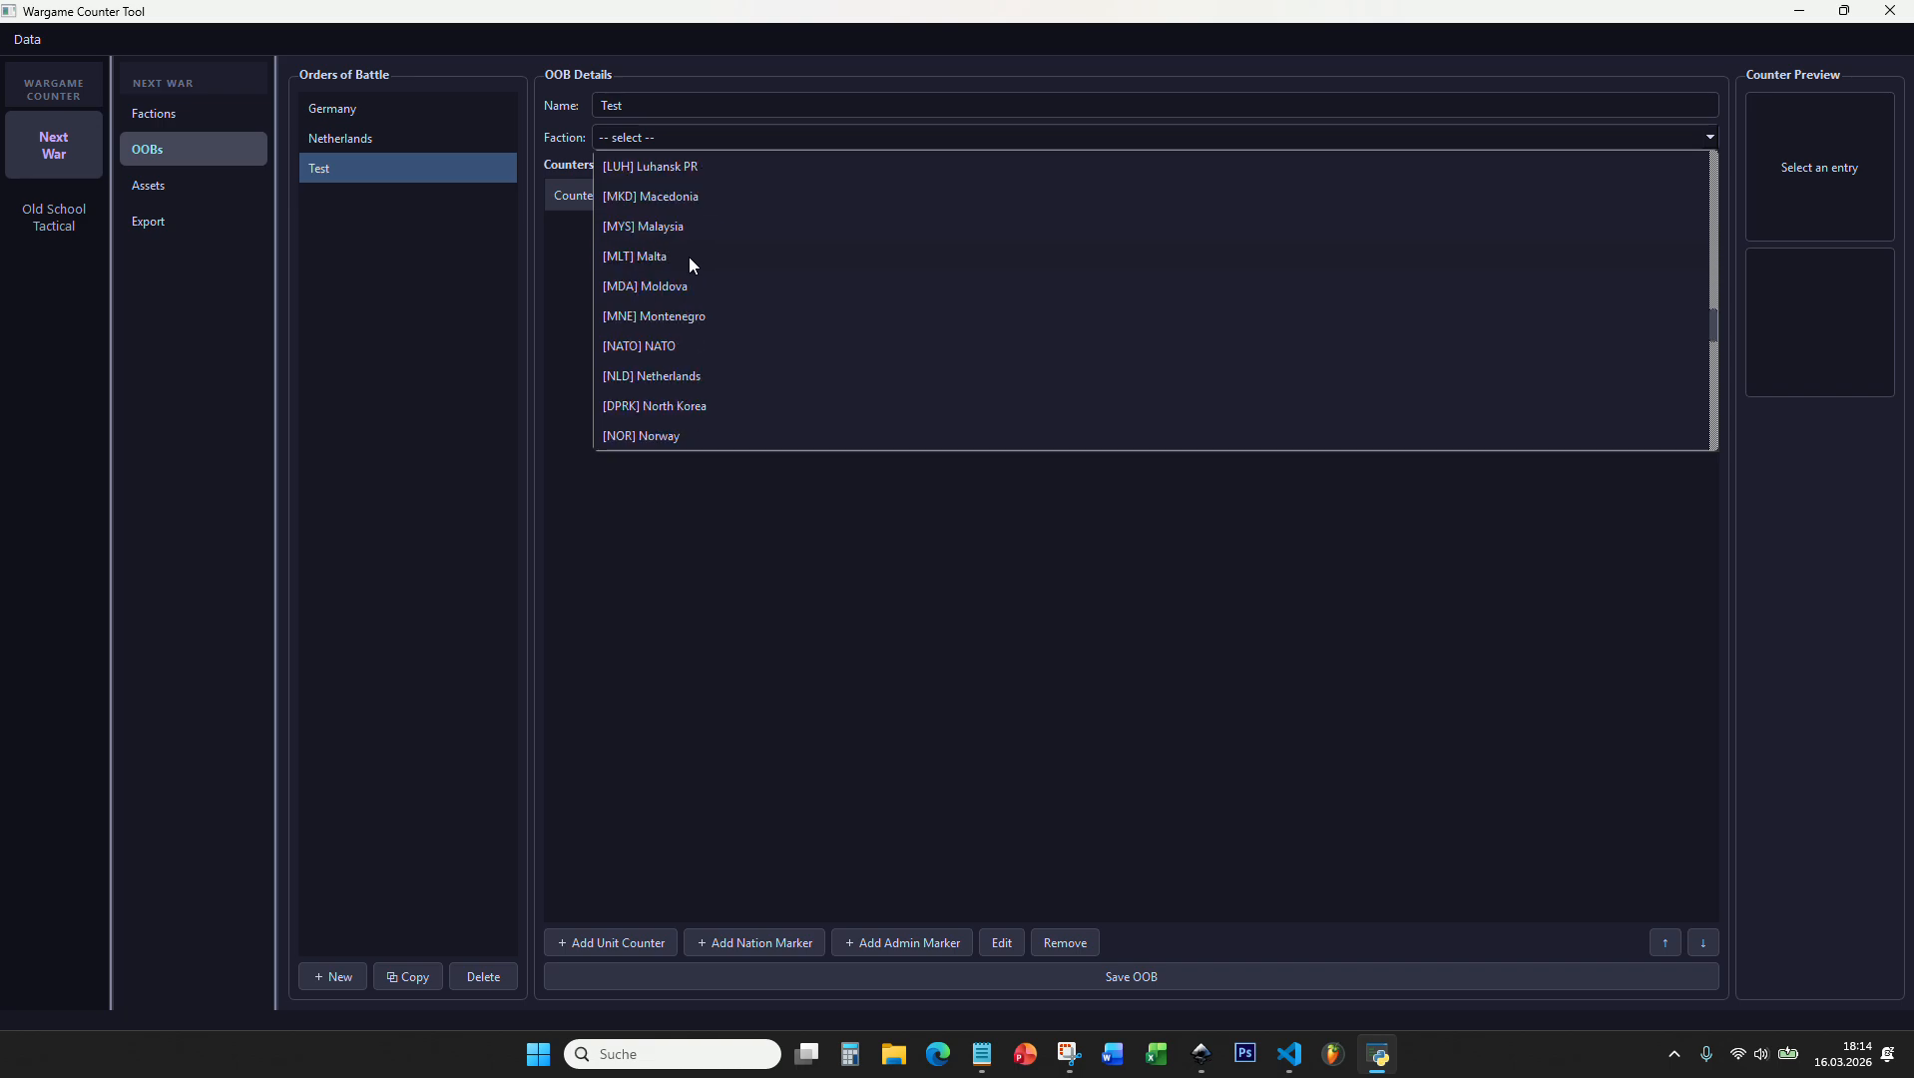
pyautogui.scroll(-5, 696, 287)
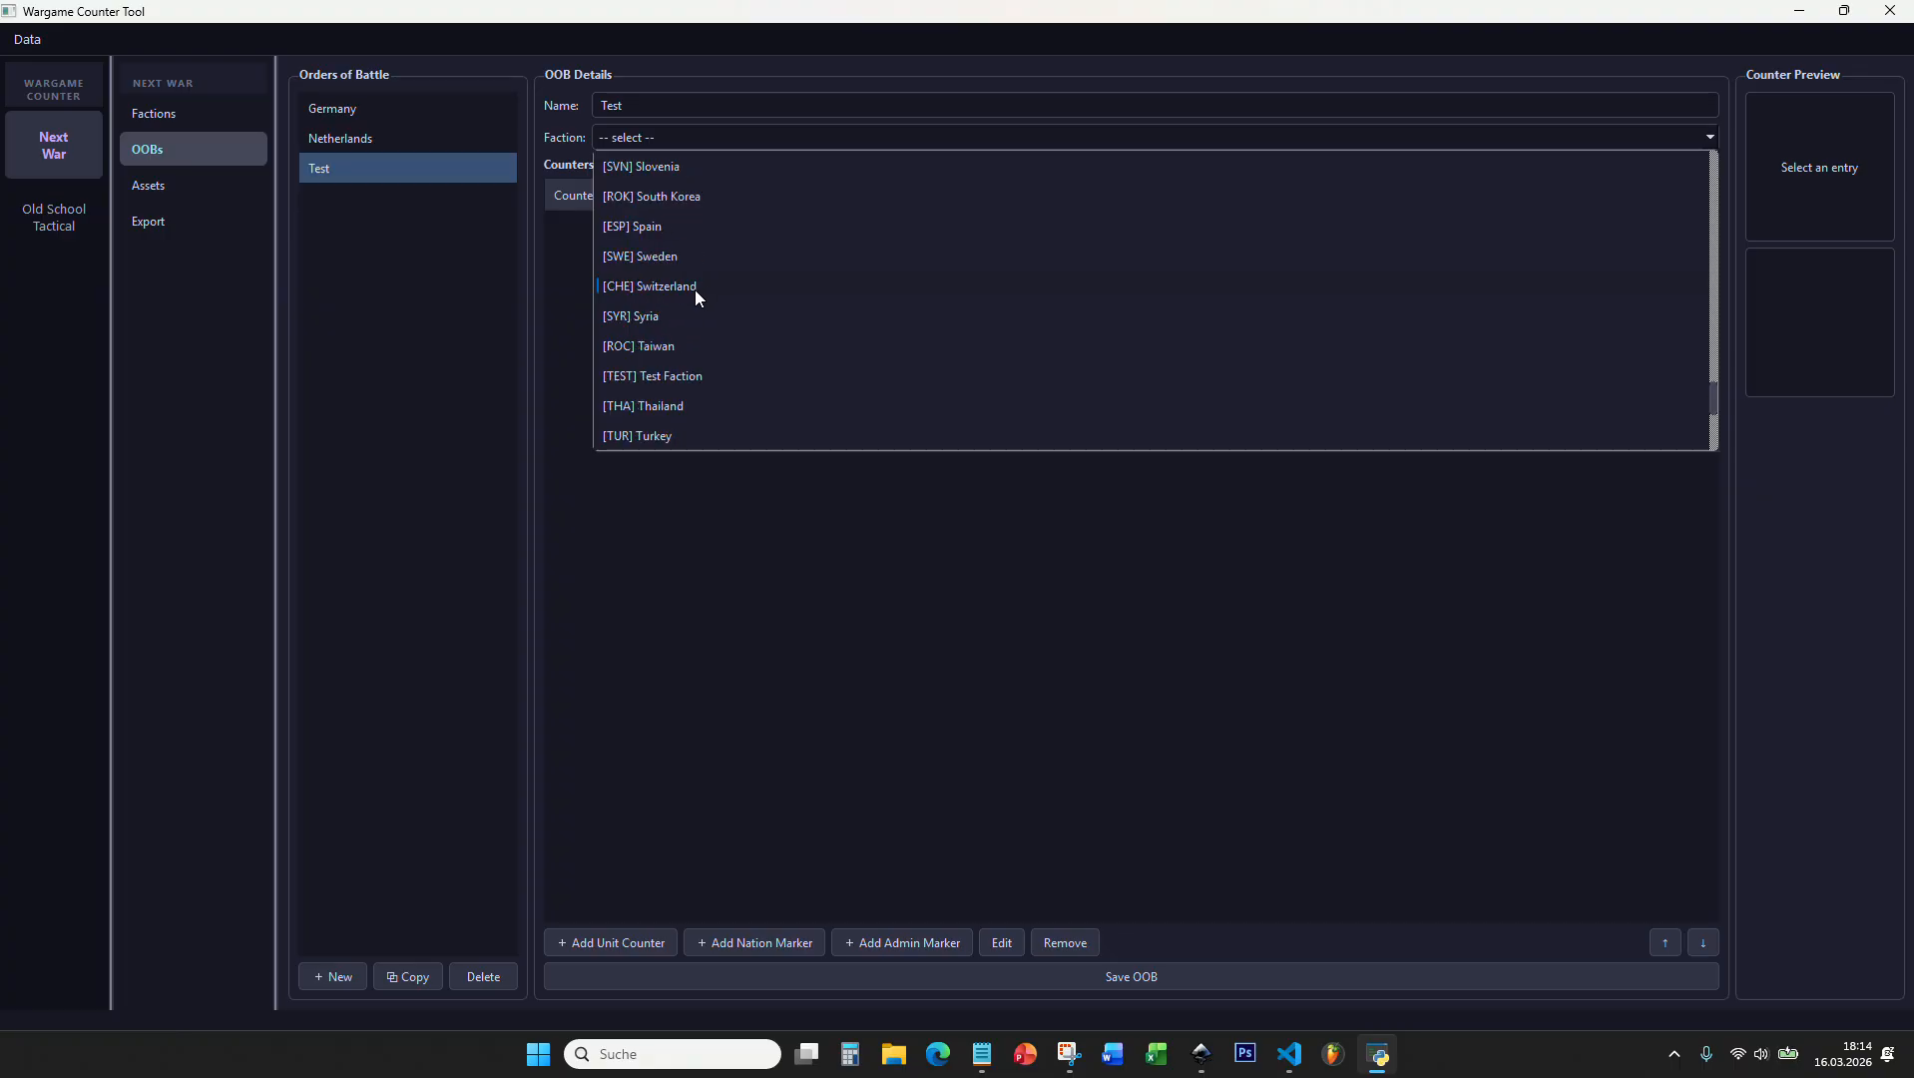
pyautogui.click(675, 378)
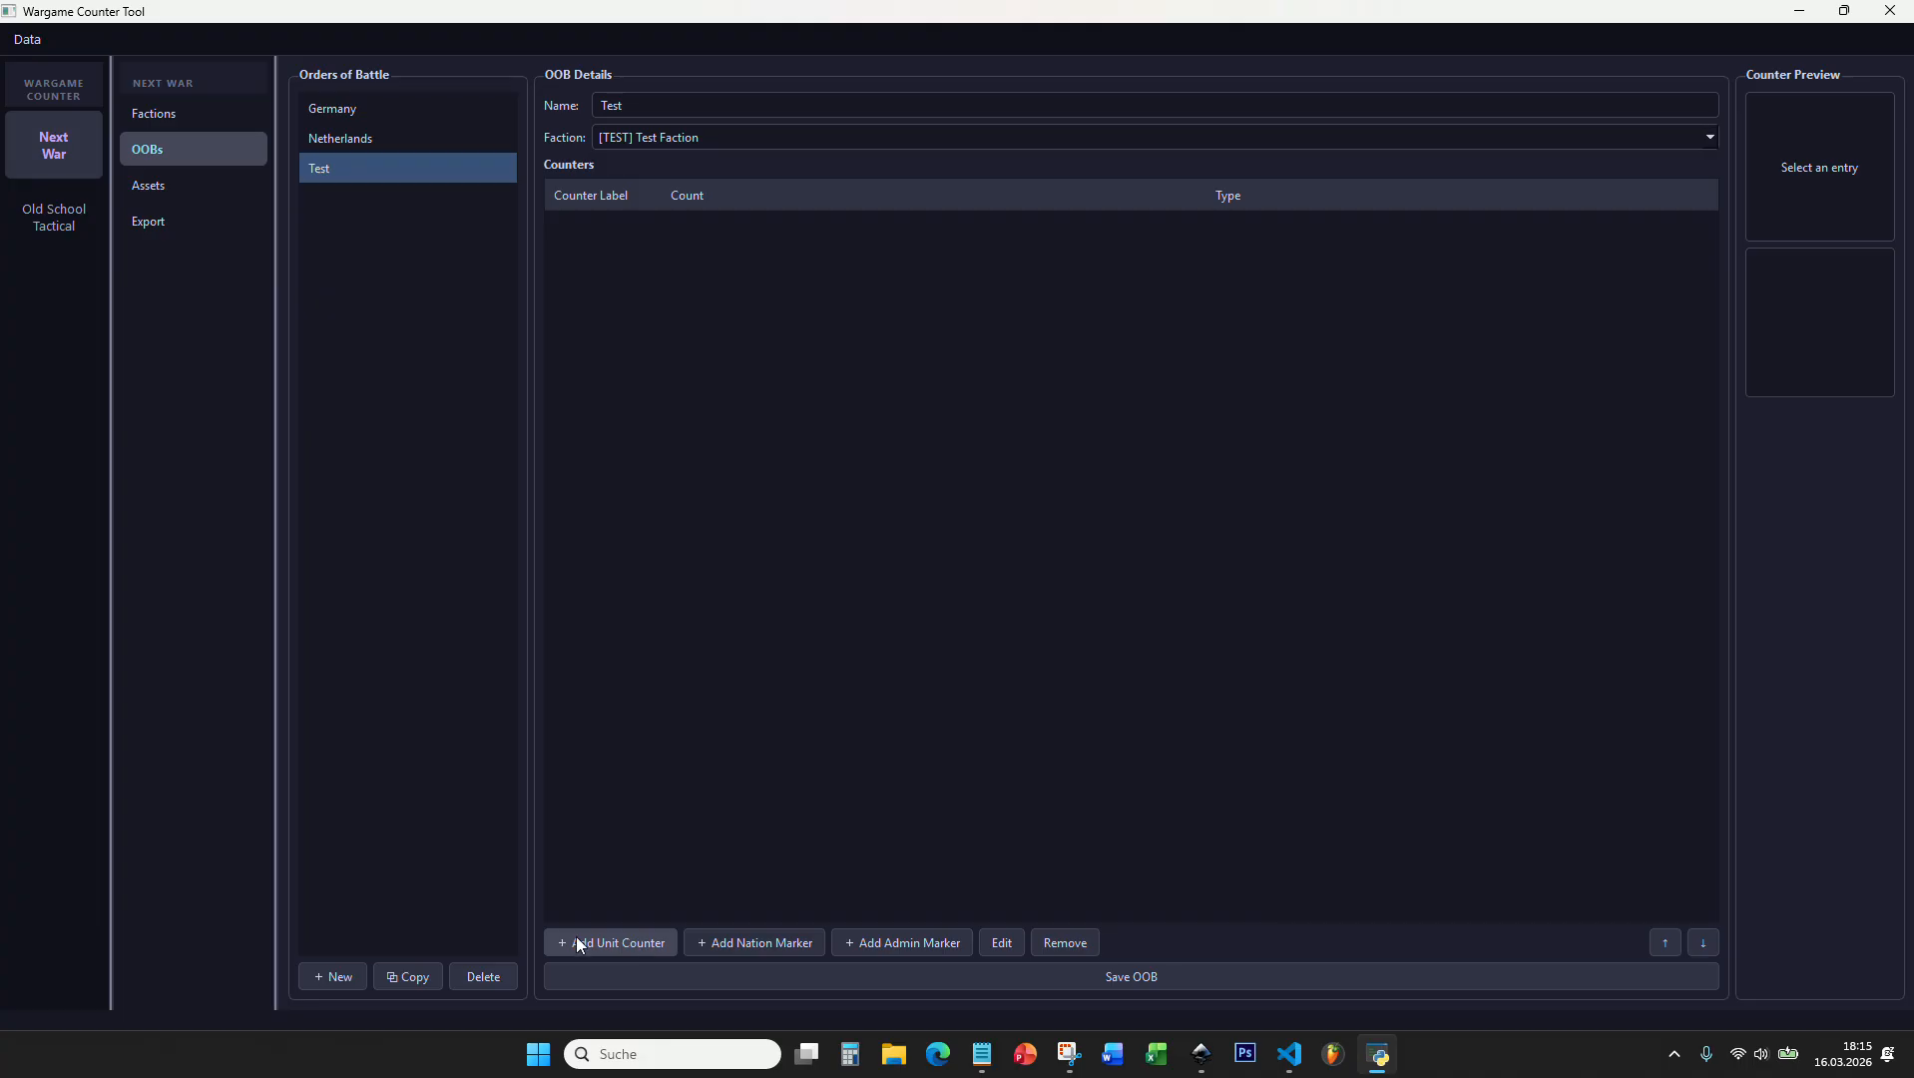
# Step: Add a new unit counter to the Test order of battle and enlarge its editing window to look over the settings
pyautogui.click(609, 943)
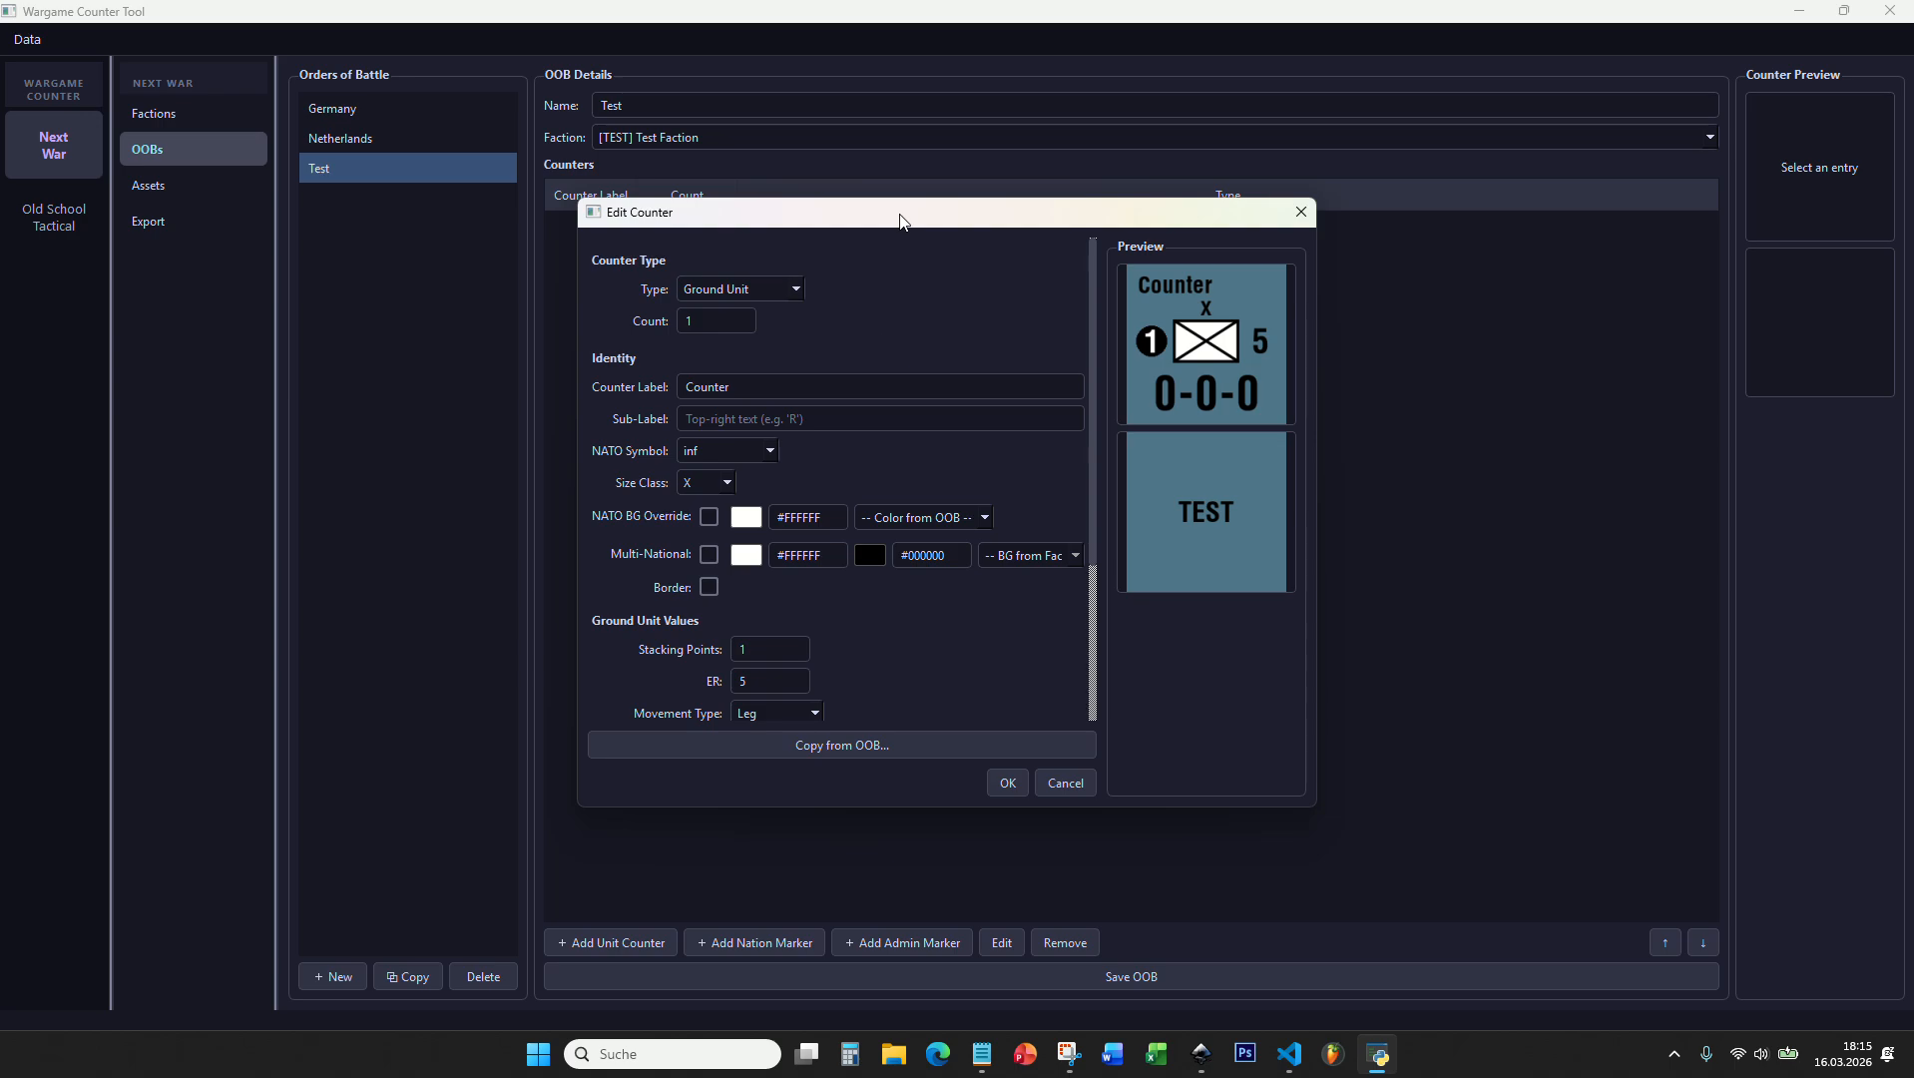
pyautogui.moveTo(900, 214); pyautogui.dragTo(885, 172)
pyautogui.moveTo(1294, 769); pyautogui.dragTo(1490, 912)
pyautogui.scroll(-2, 854, 585)
pyautogui.scroll(2, 1141, 521)
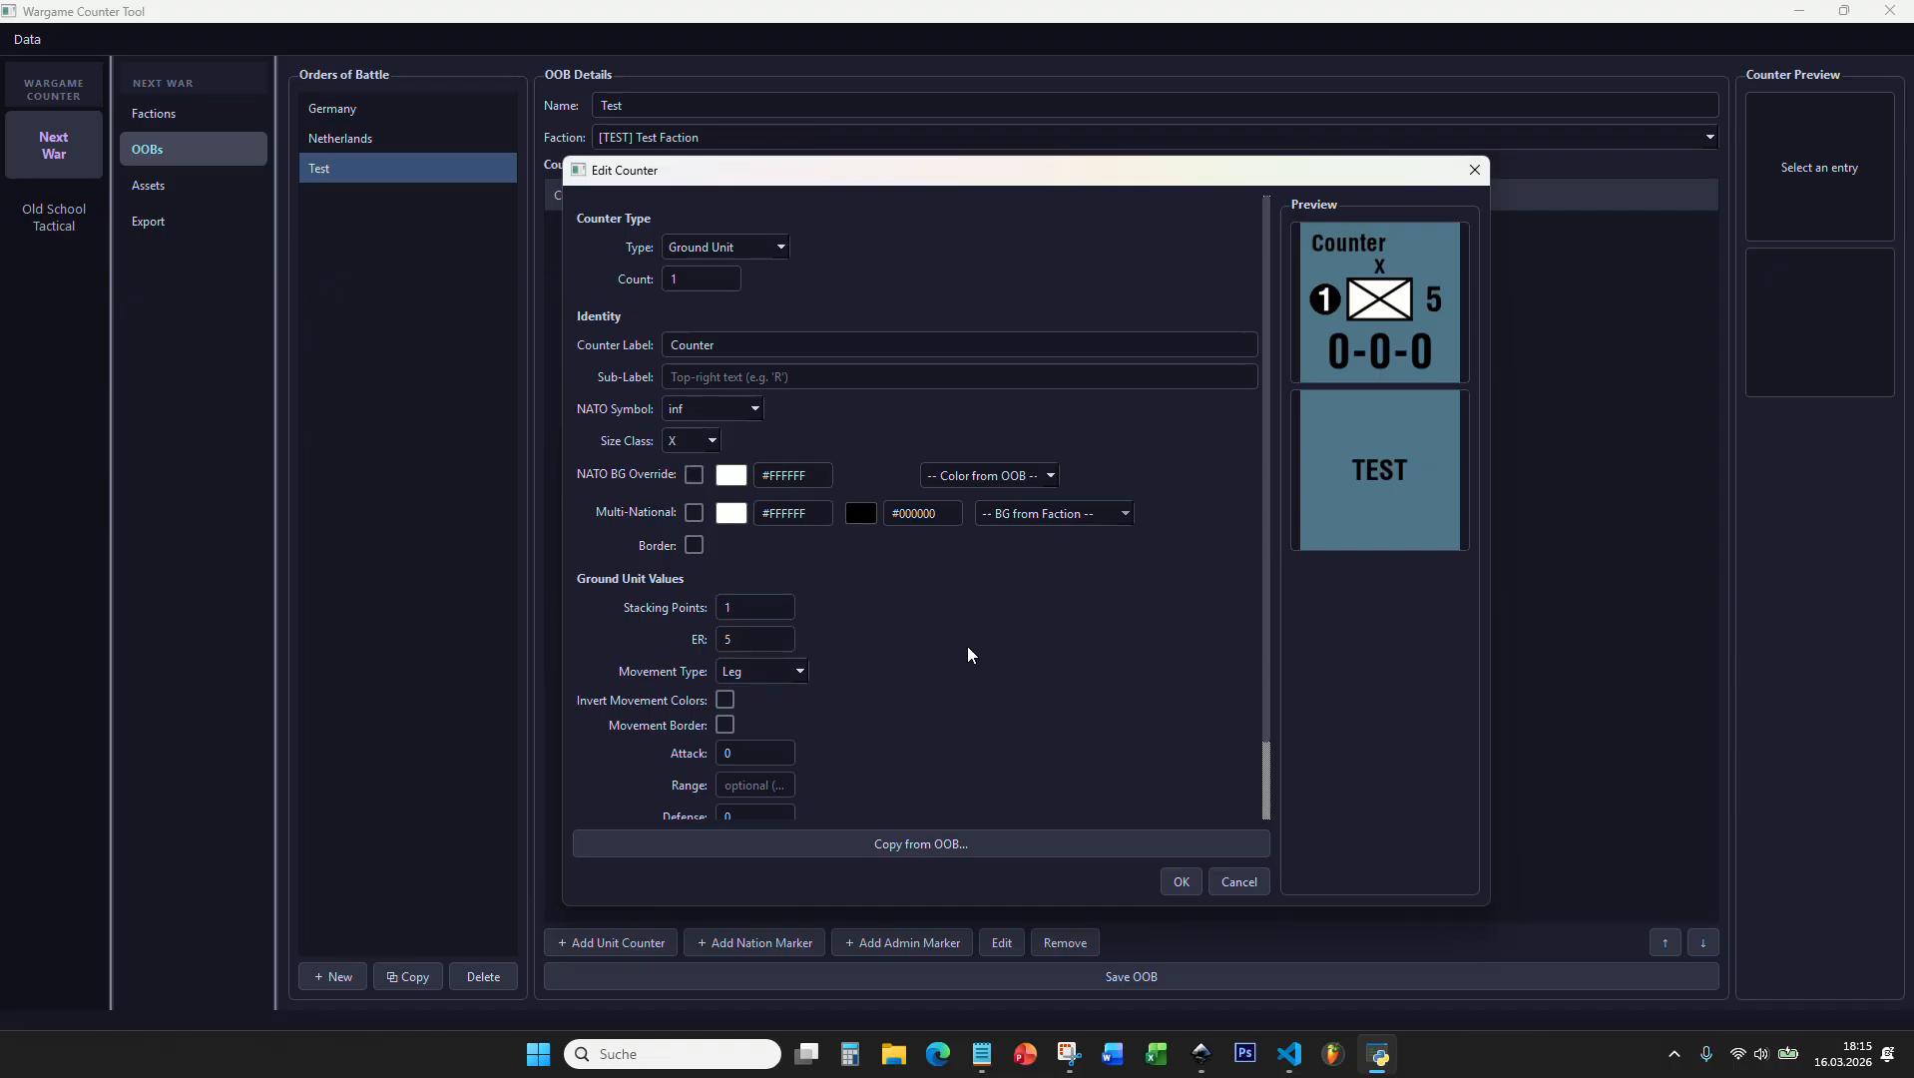
pyautogui.scroll(-1, 863, 598)
pyautogui.scroll(1, 863, 603)
pyautogui.scroll(-1, 857, 613)
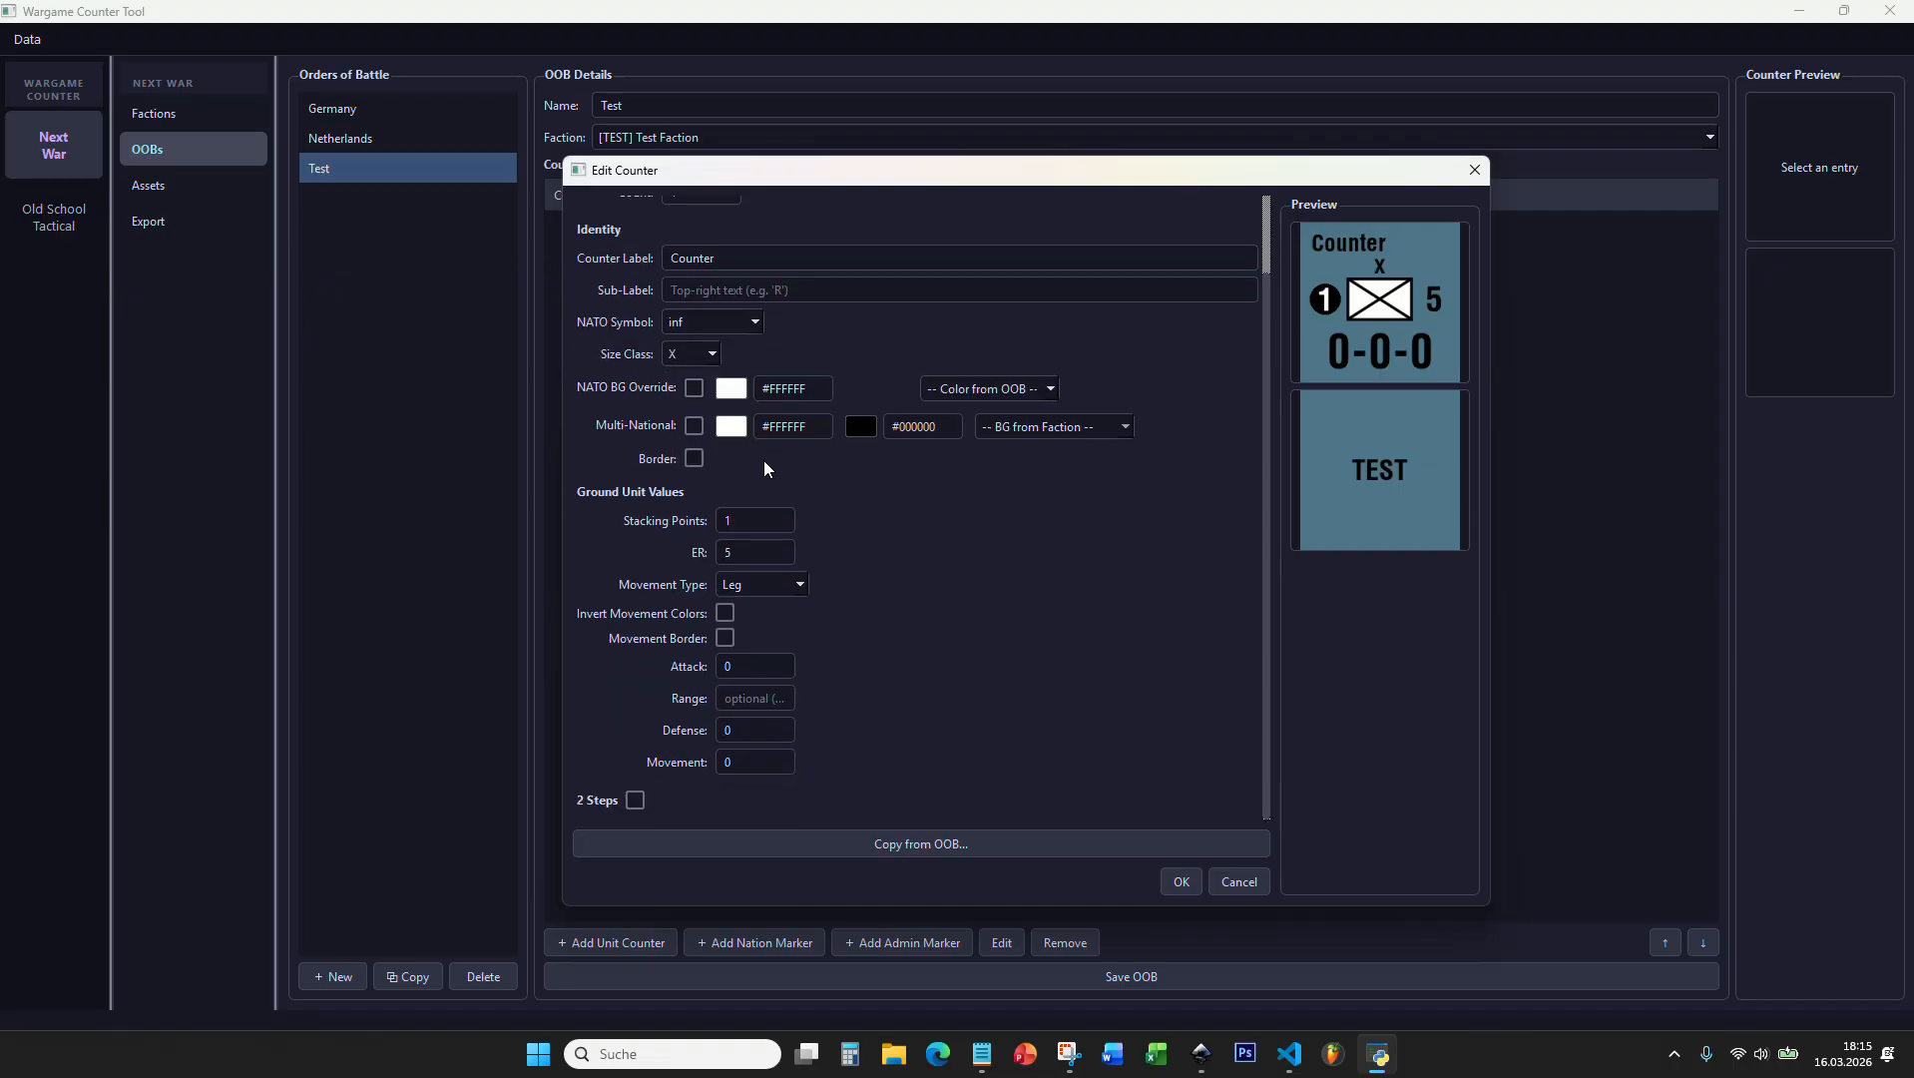
pyautogui.scroll(1, 784, 499)
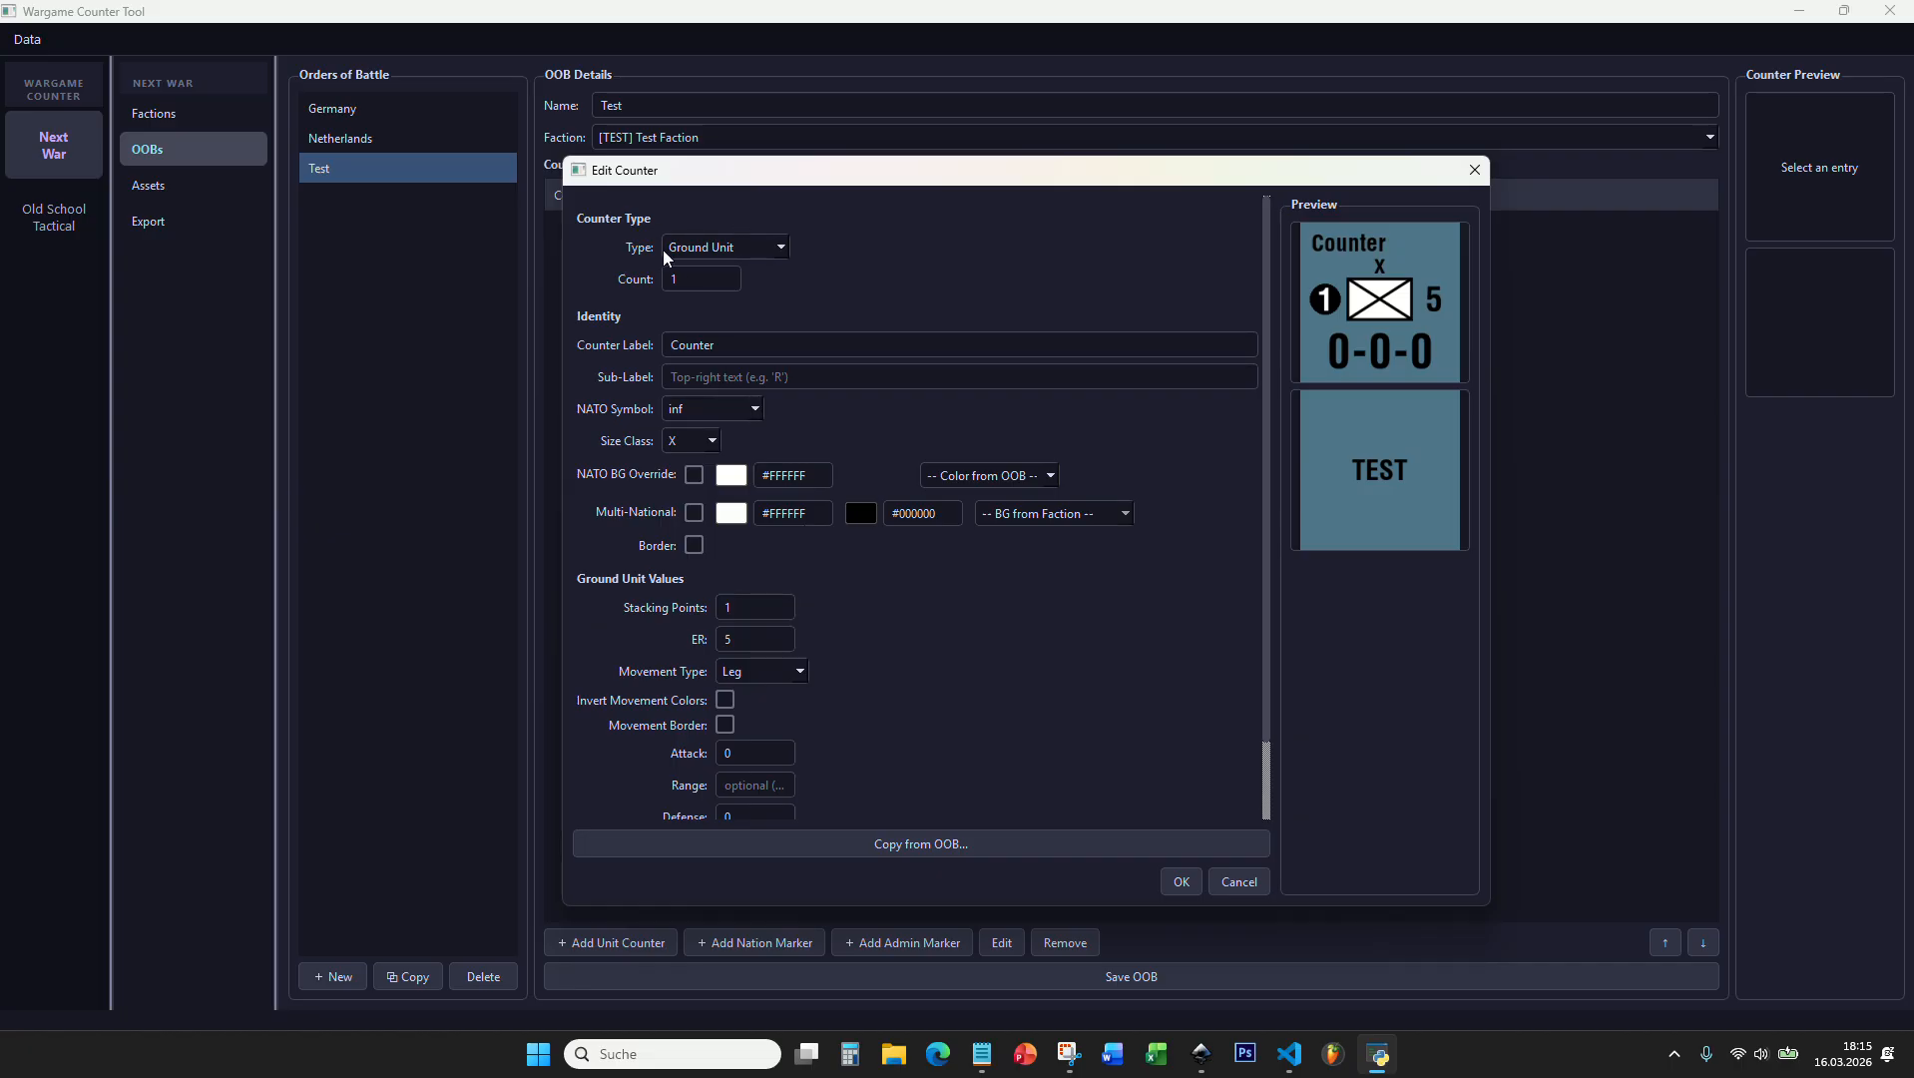
# Step: Browse the available counter types and choose Ground Unit for the new counter
pyautogui.click(688, 248)
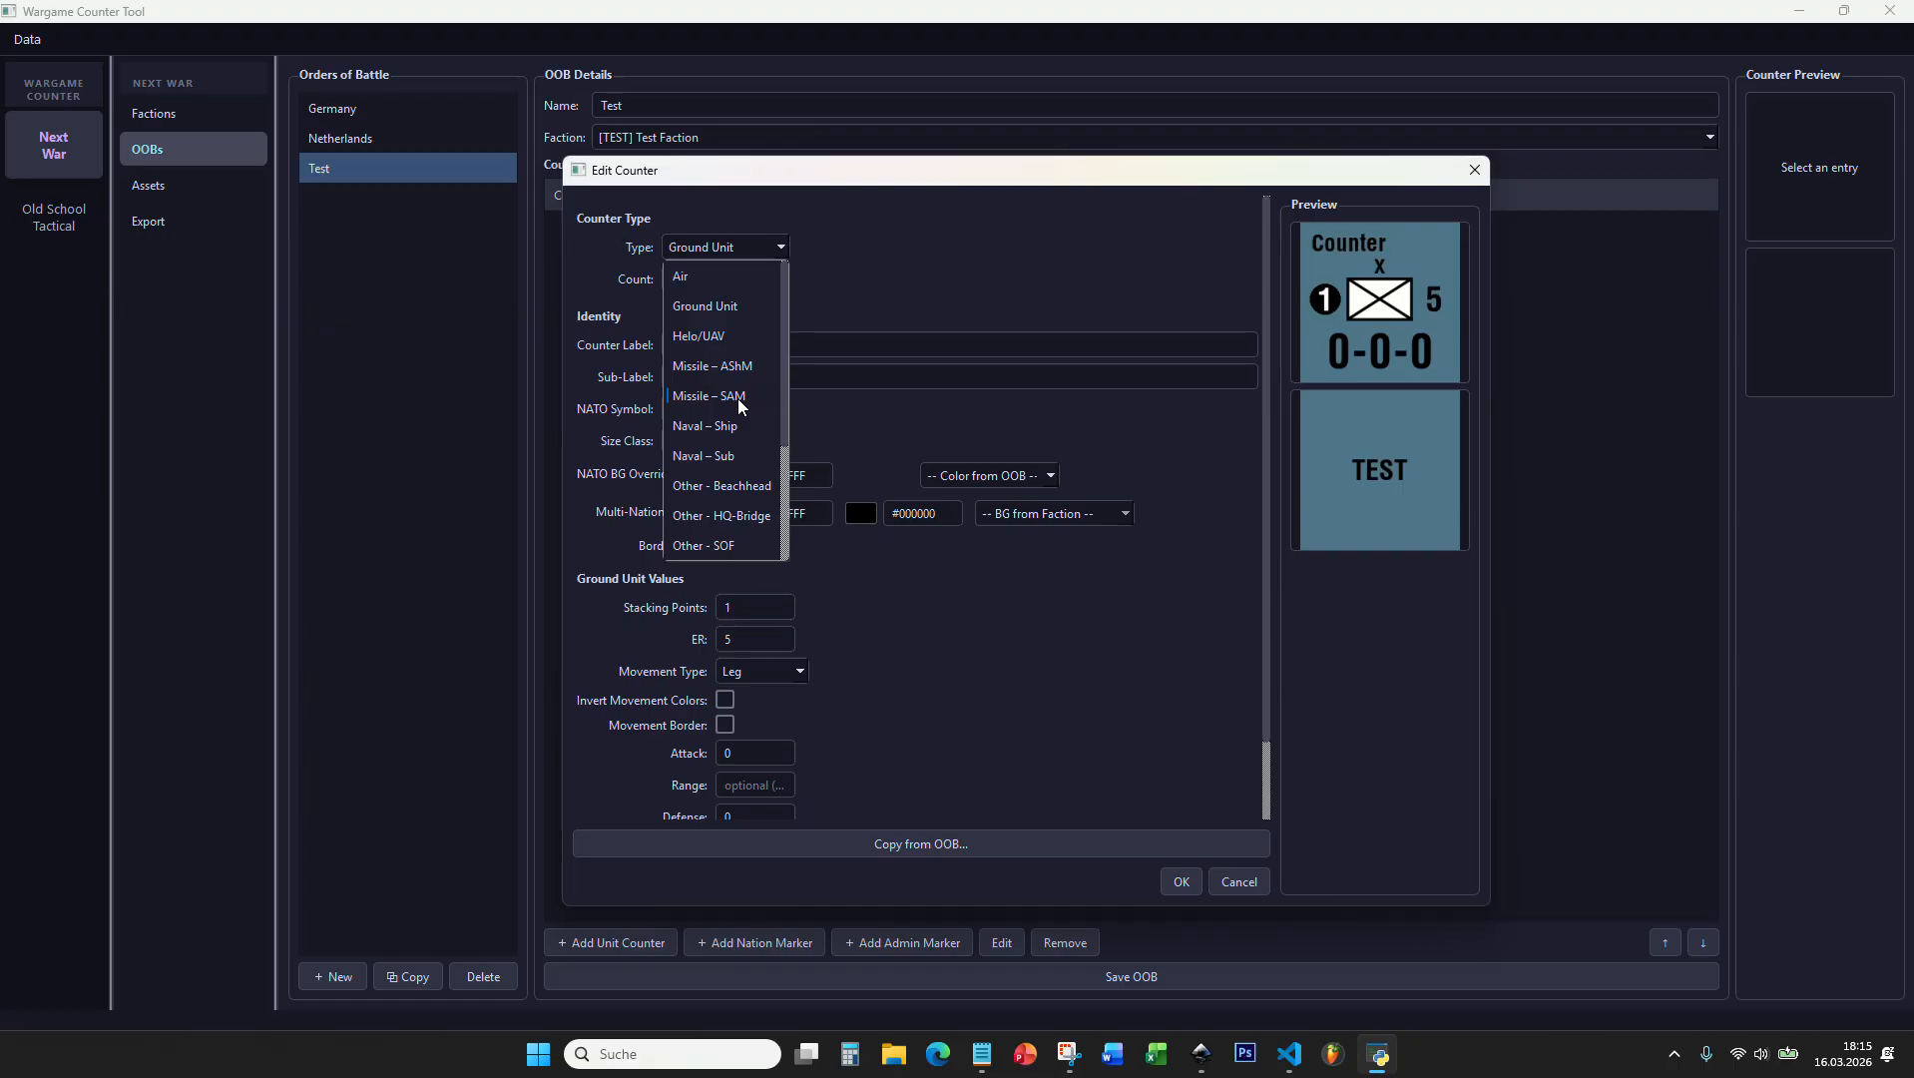
pyautogui.scroll(-3, 742, 402)
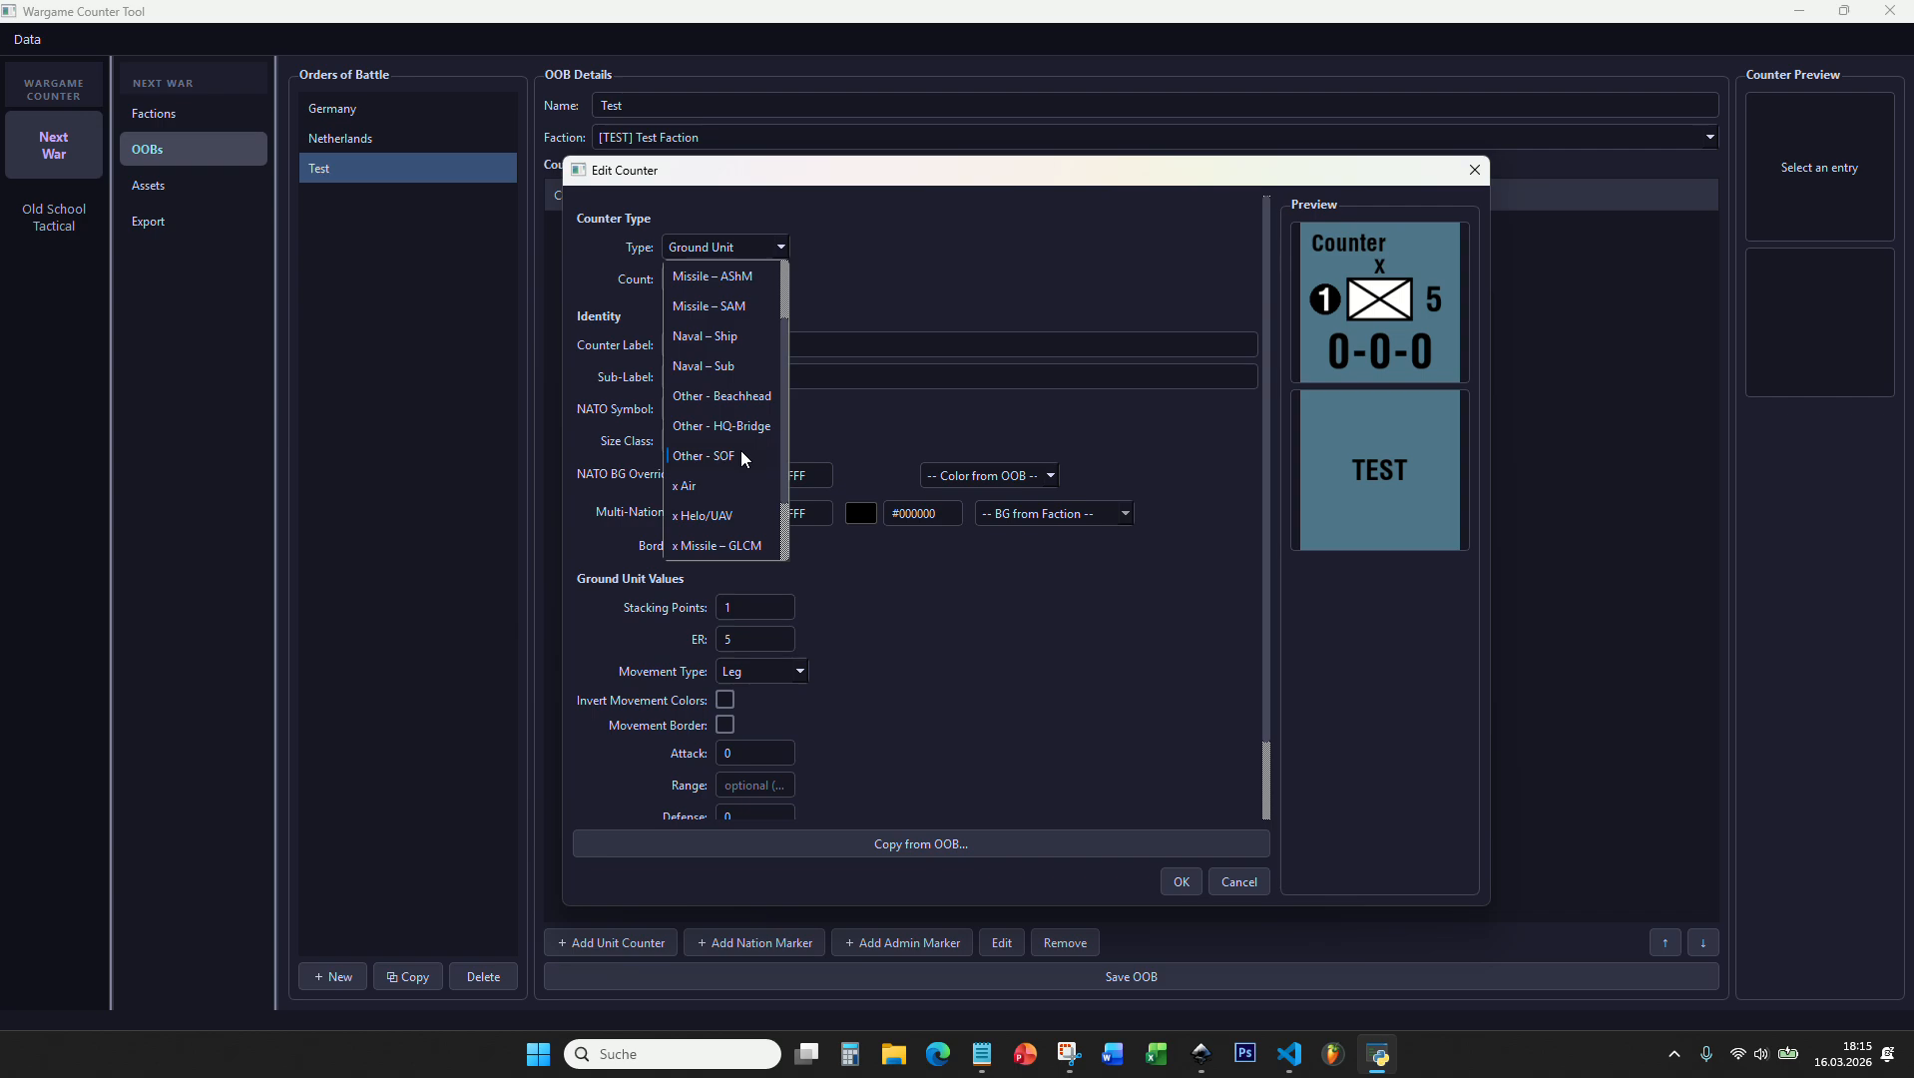
pyautogui.scroll(-1, 742, 457)
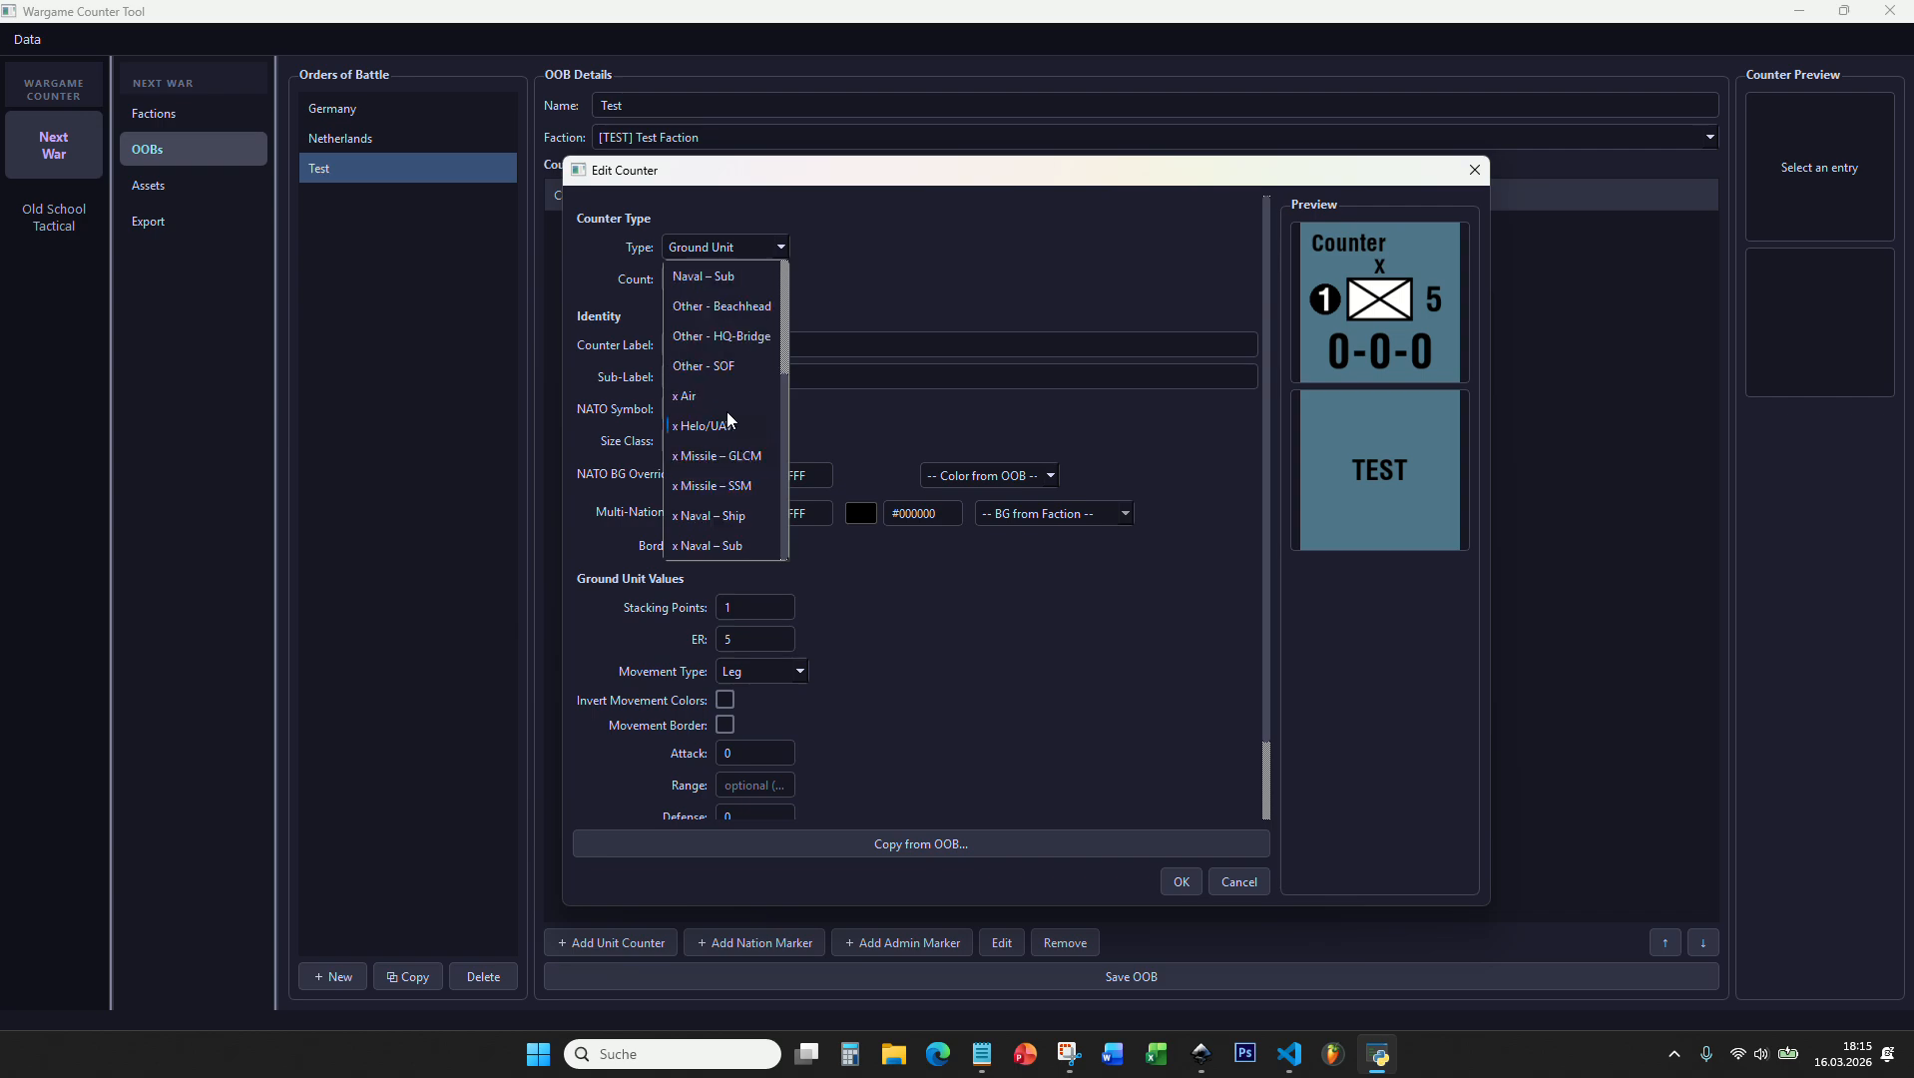
pyautogui.scroll(2, 725, 489)
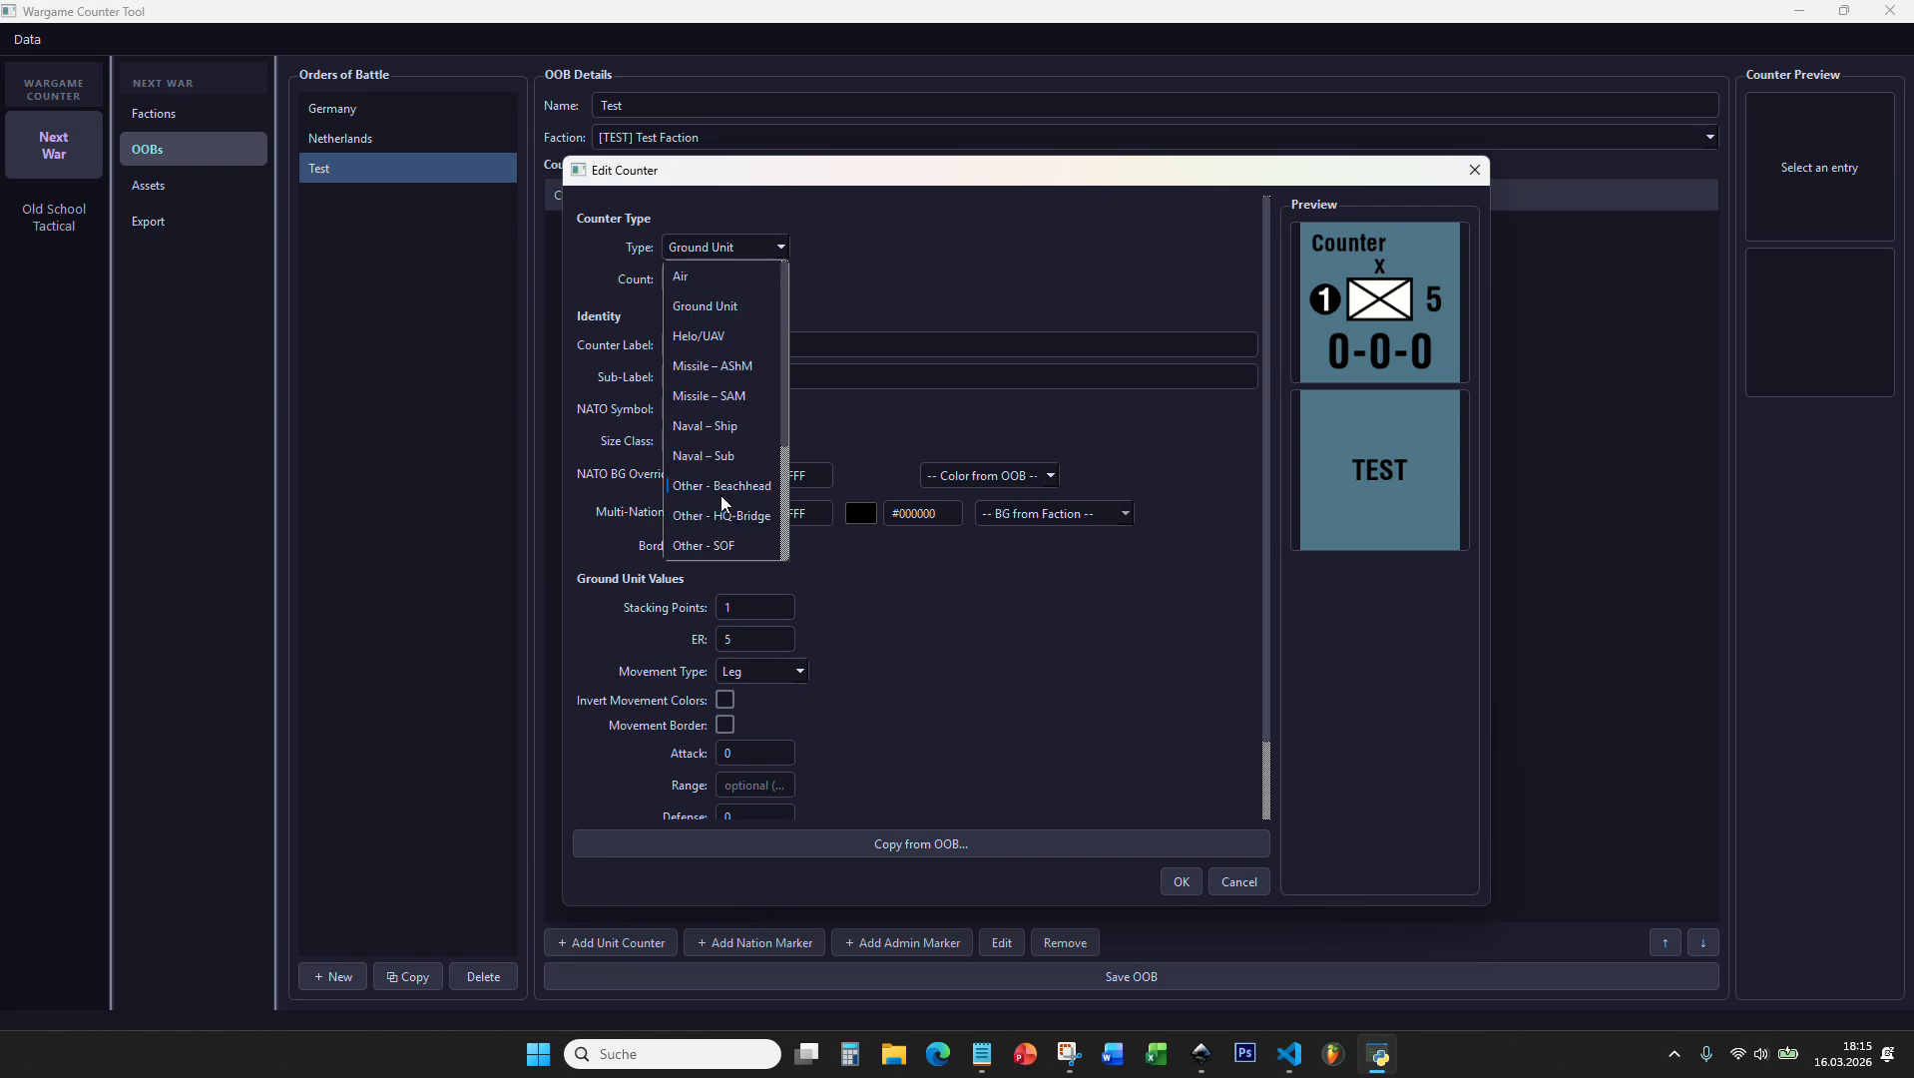
pyautogui.click(726, 310)
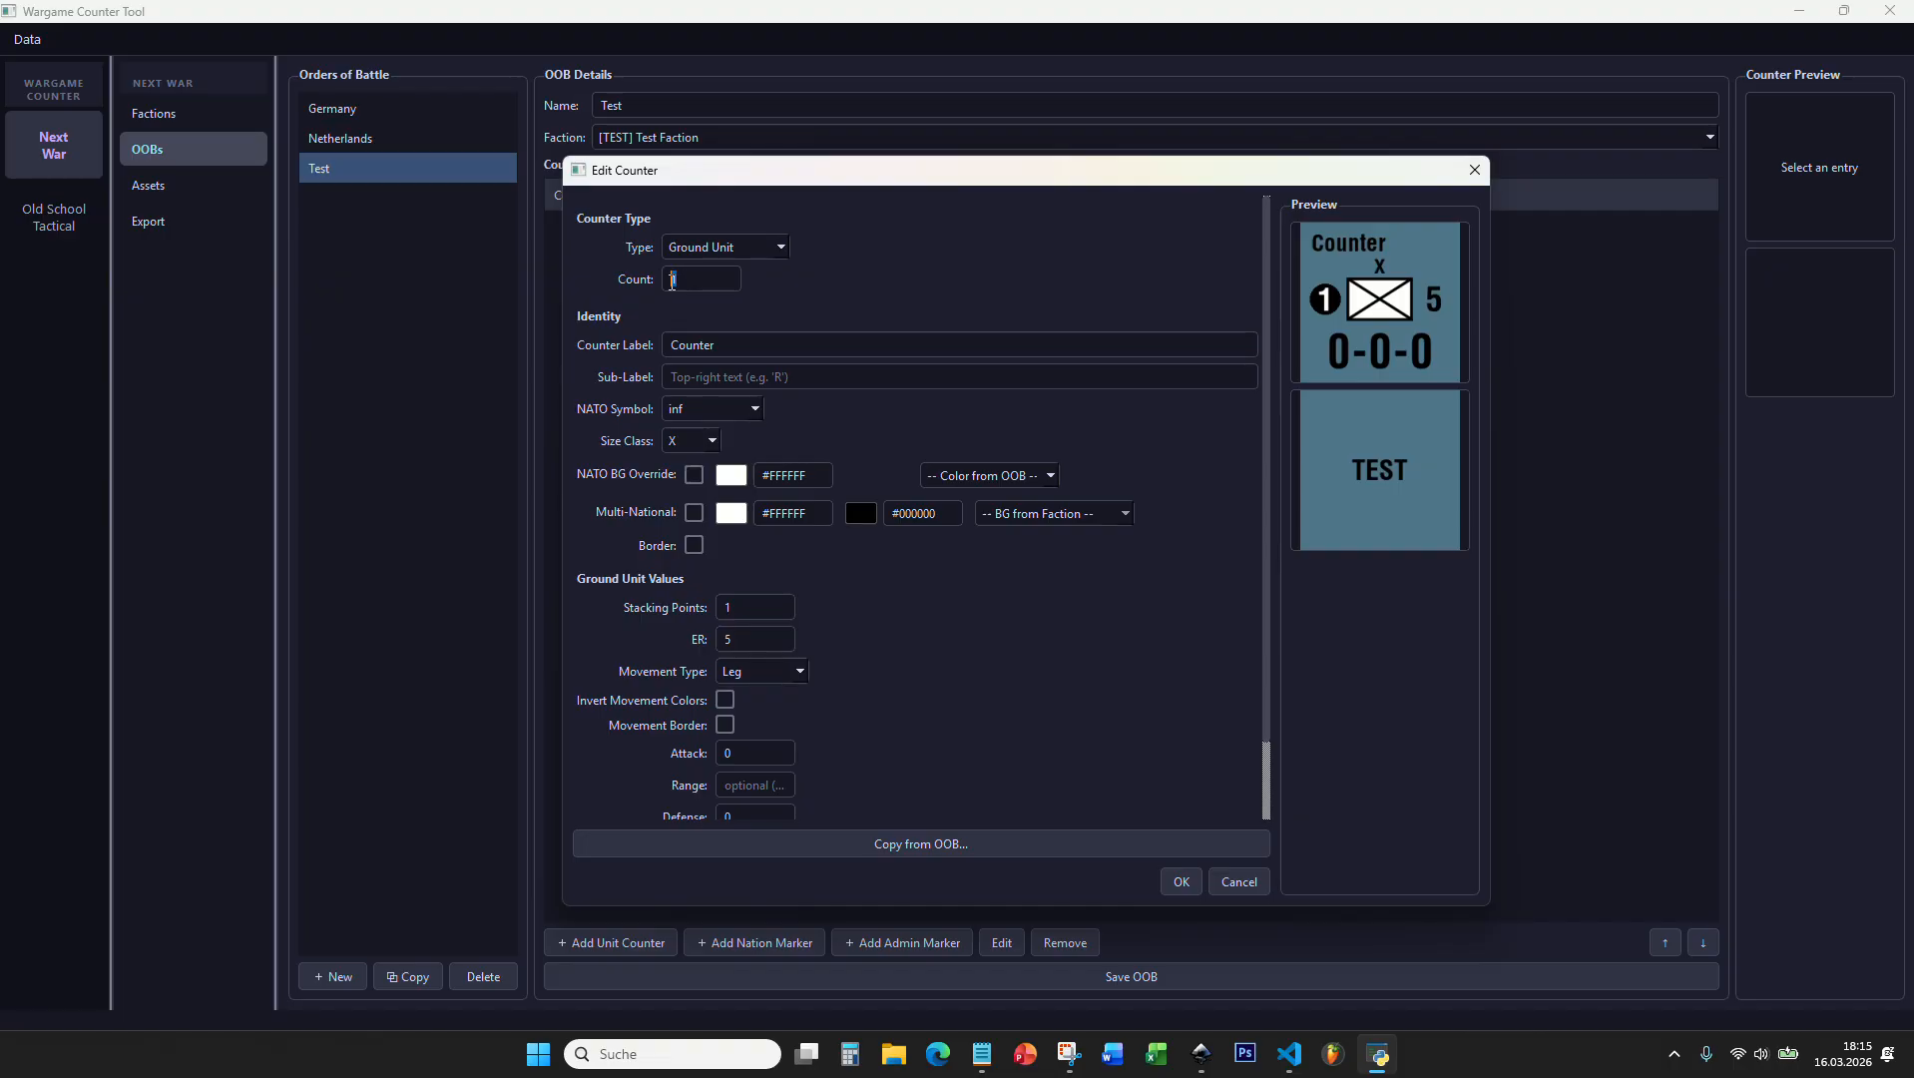
pyautogui.moveTo(701, 283); pyautogui.dragTo(668, 280)
pyautogui.click(804, 287)
pyautogui.click(690, 284)
pyautogui.click(761, 280)
pyautogui.click(720, 249)
pyautogui.click(706, 305)
pyautogui.doubleClick(677, 284)
# Step: Set the counter label to 25
pyautogui.click(732, 347)
pyautogui.doubleClick(734, 345)
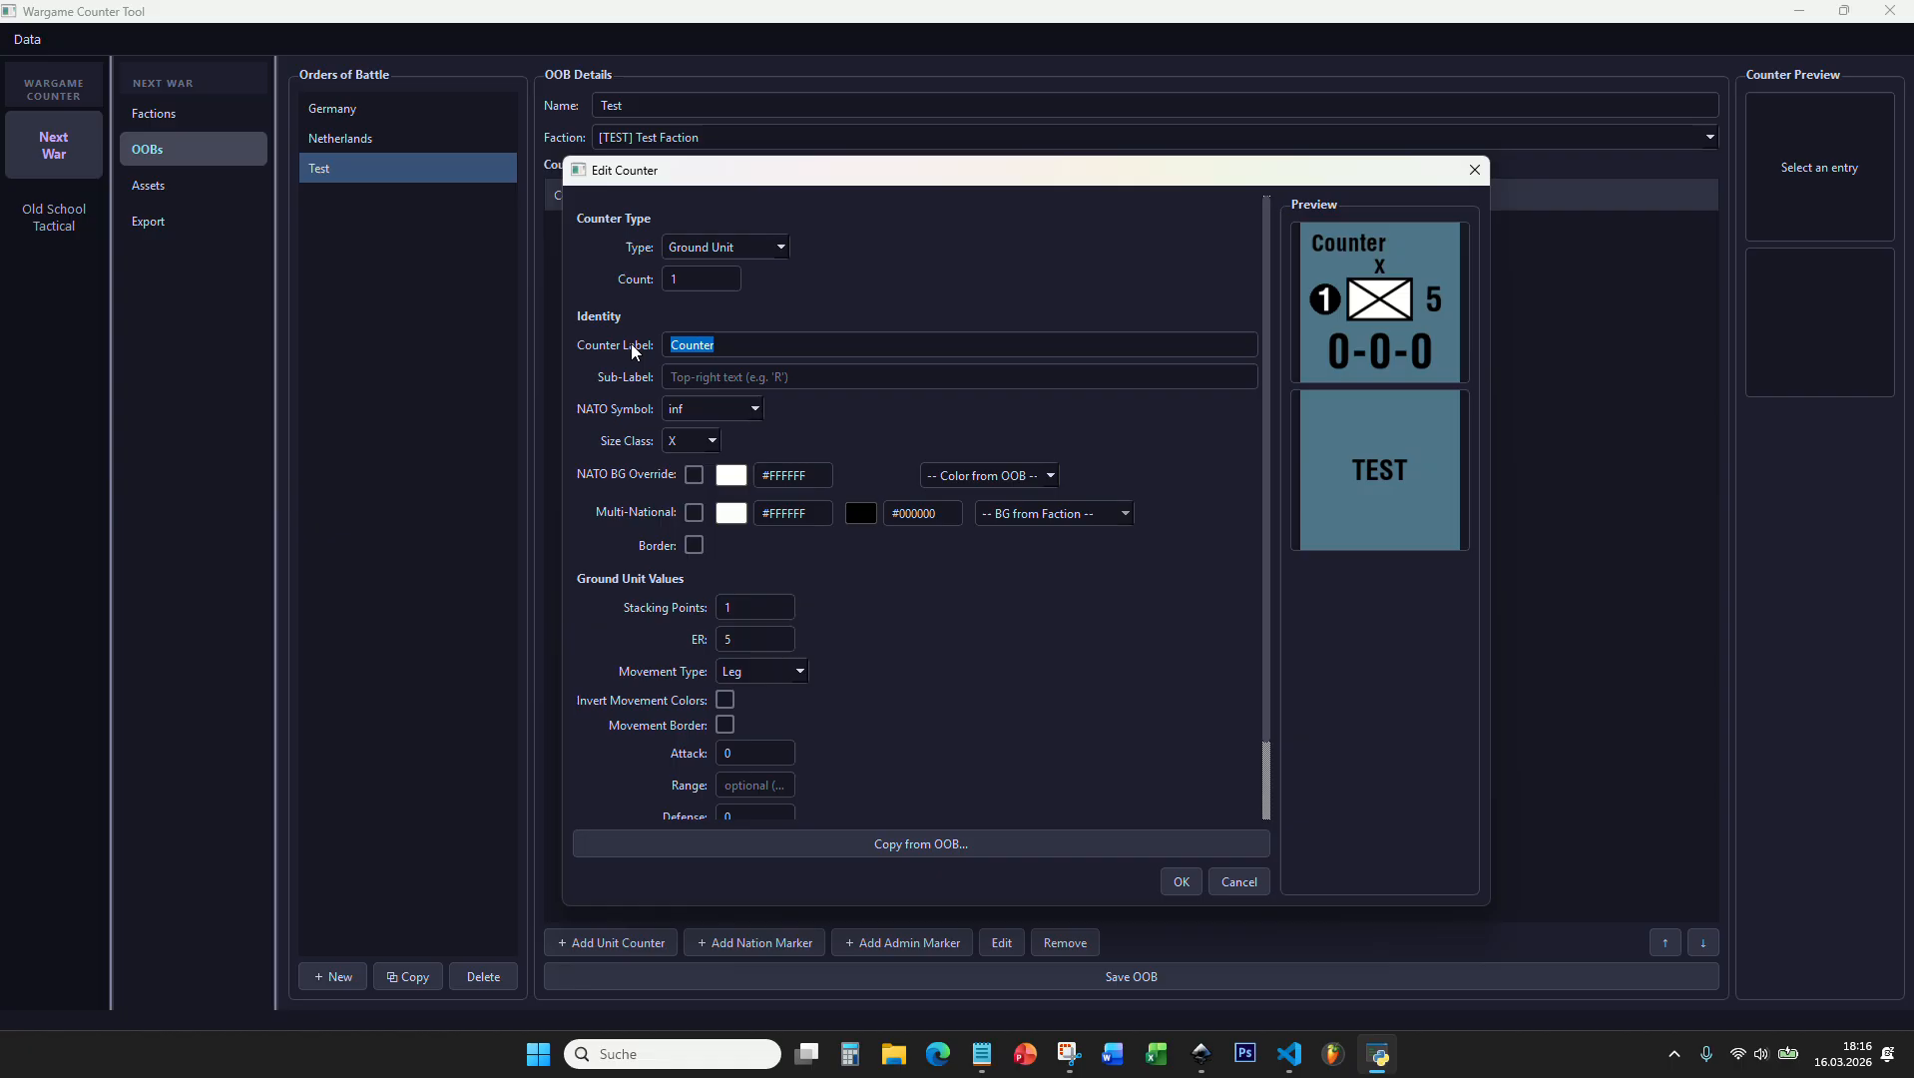
pyautogui.click(739, 344)
pyautogui.moveTo(739, 345); pyautogui.dragTo(664, 352)
pyautogui.write('25')
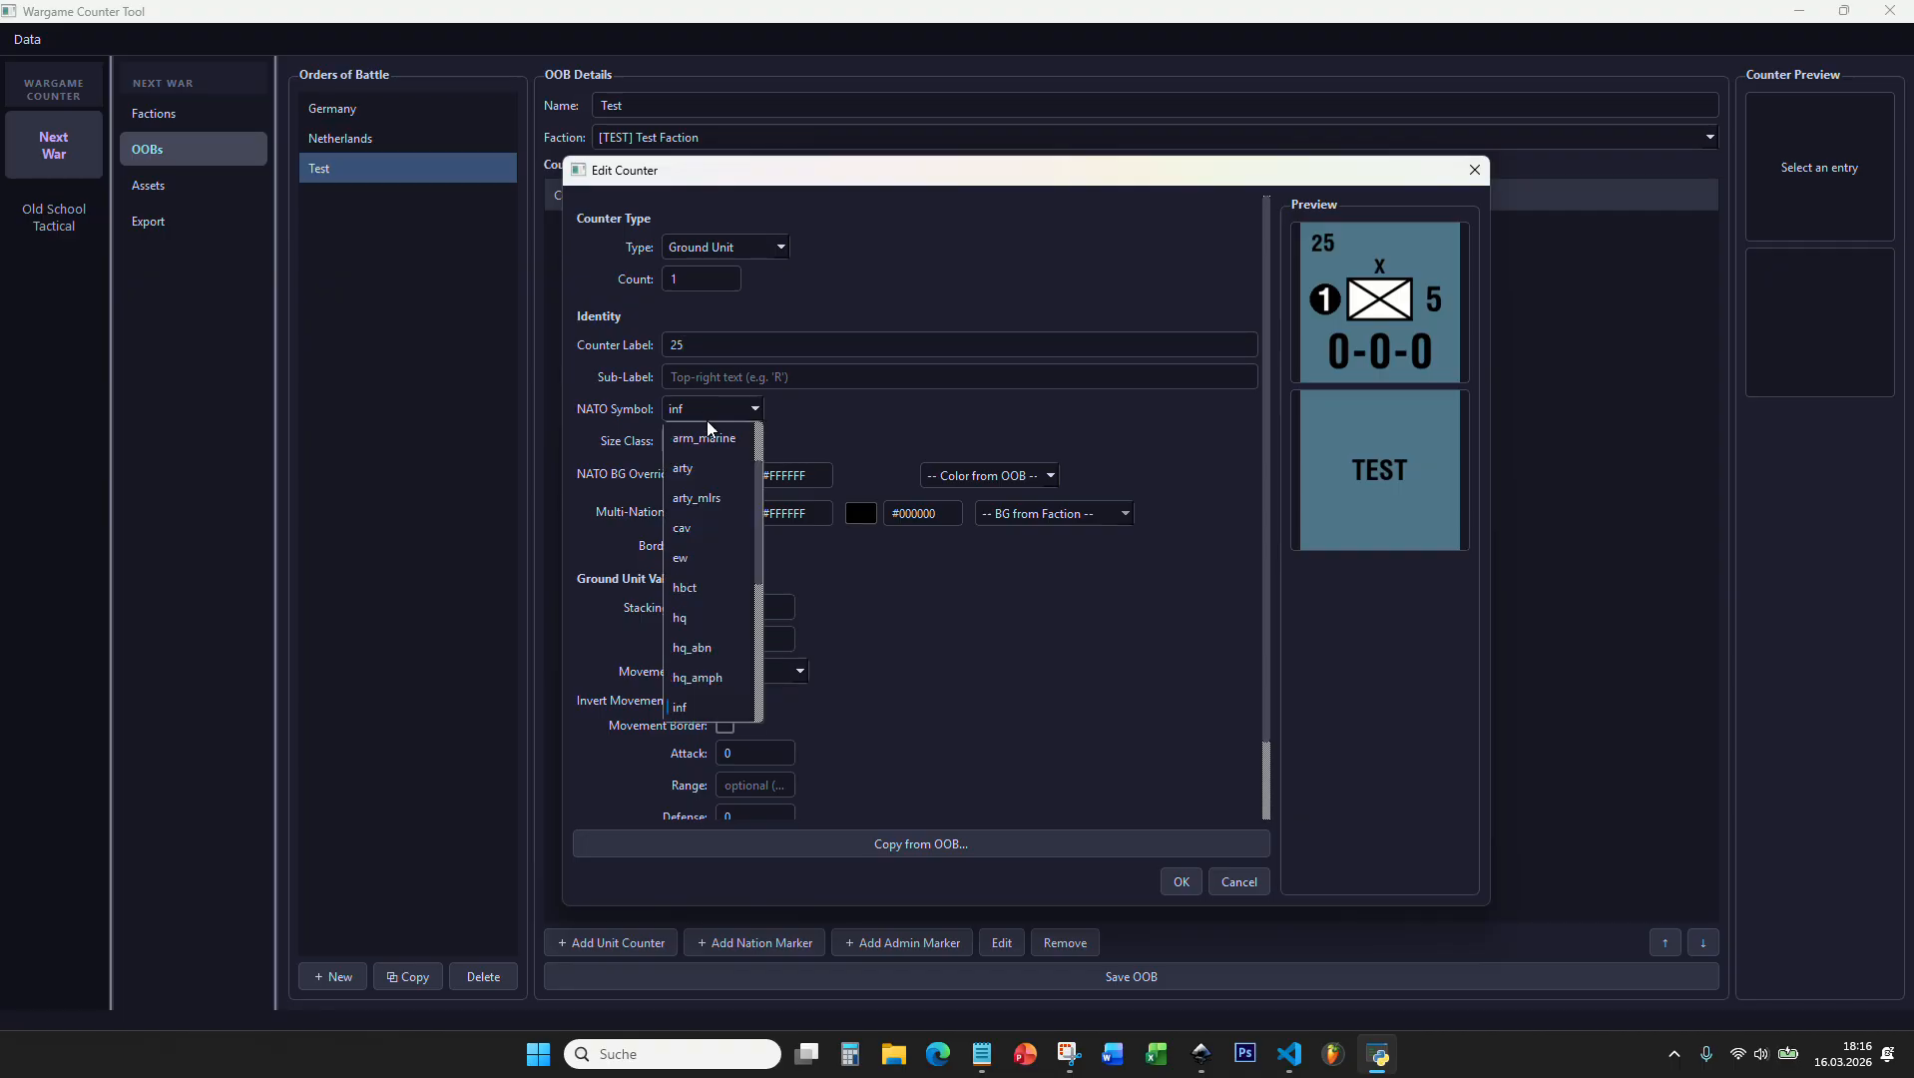
pyautogui.click(789, 317)
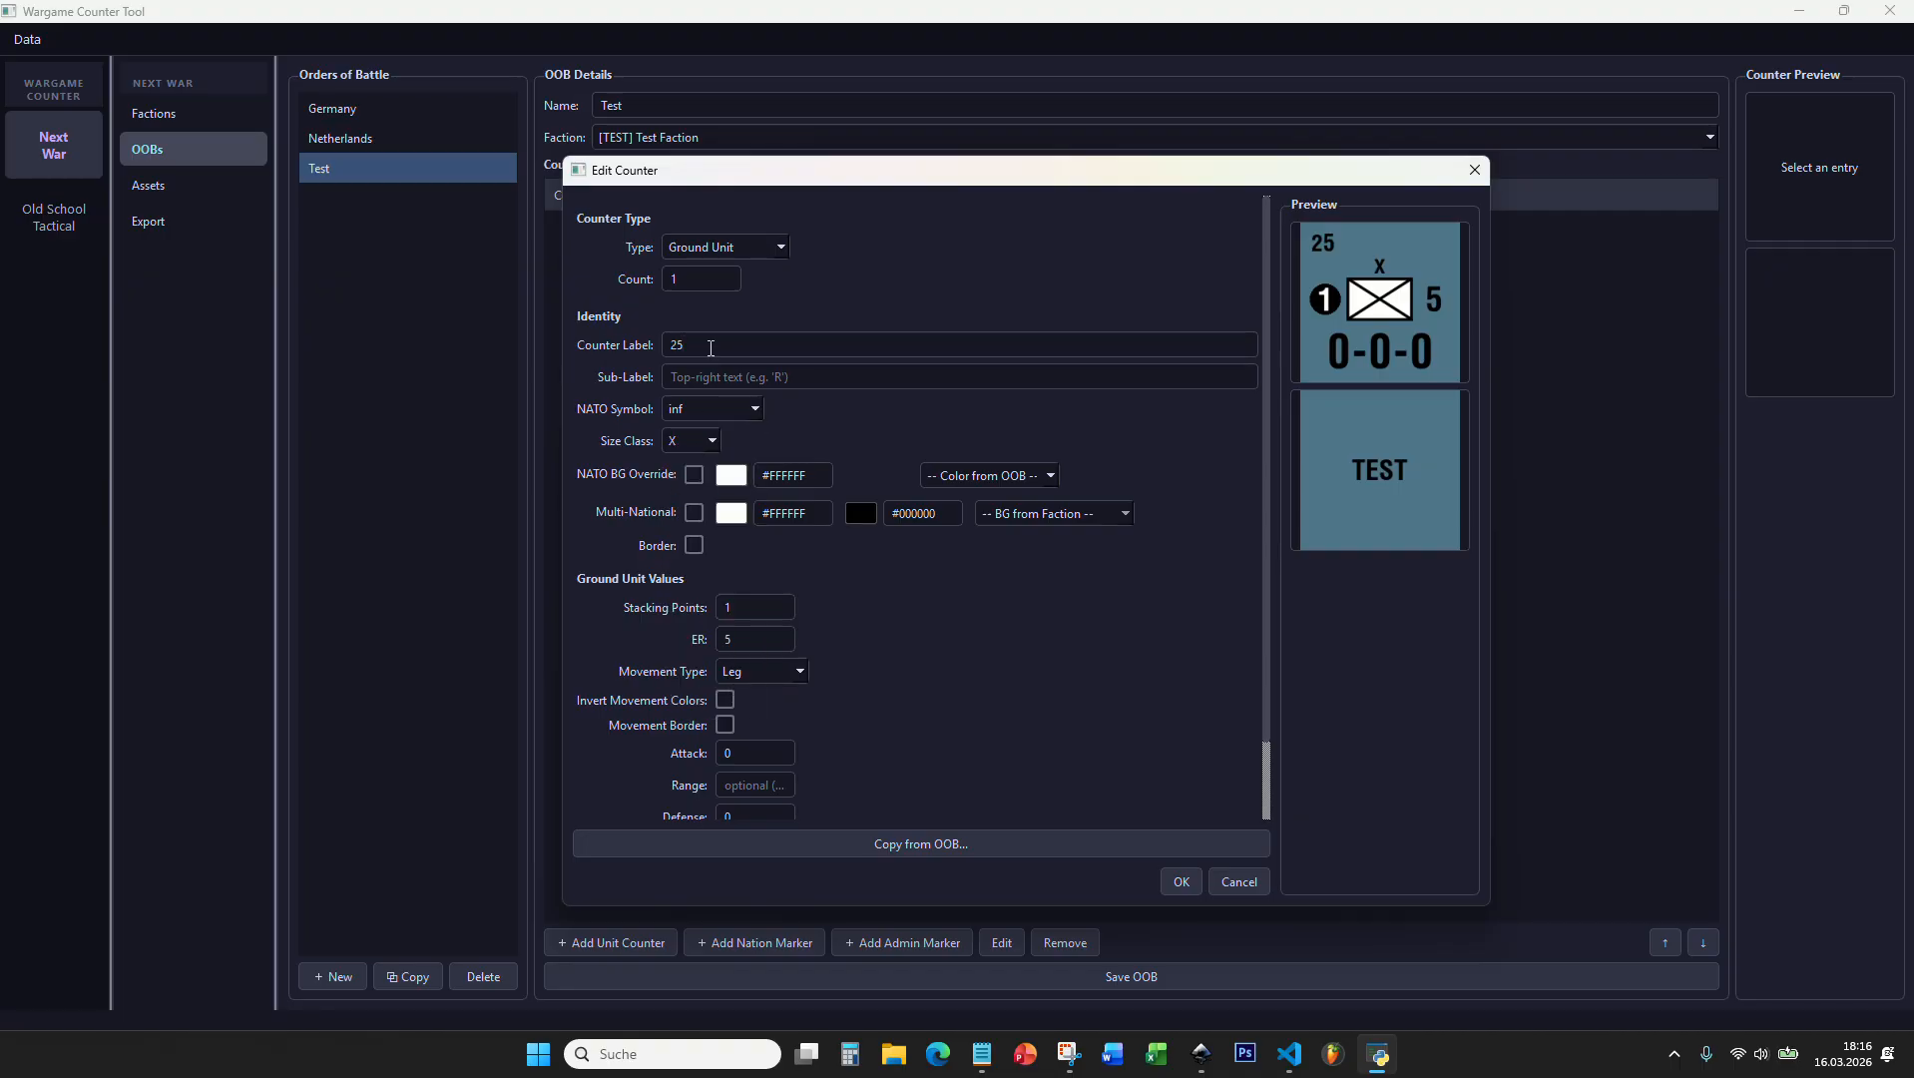
pyautogui.doubleClick(708, 346)
pyautogui.click(703, 346)
# Step: Try R as the counter's sub-label and clear it again
pyautogui.click(792, 370)
pyautogui.write('R')
pyautogui.press('BackSpace')
# Step: Try the airaslt NATO symbol on the counter
pyautogui.click(688, 418)
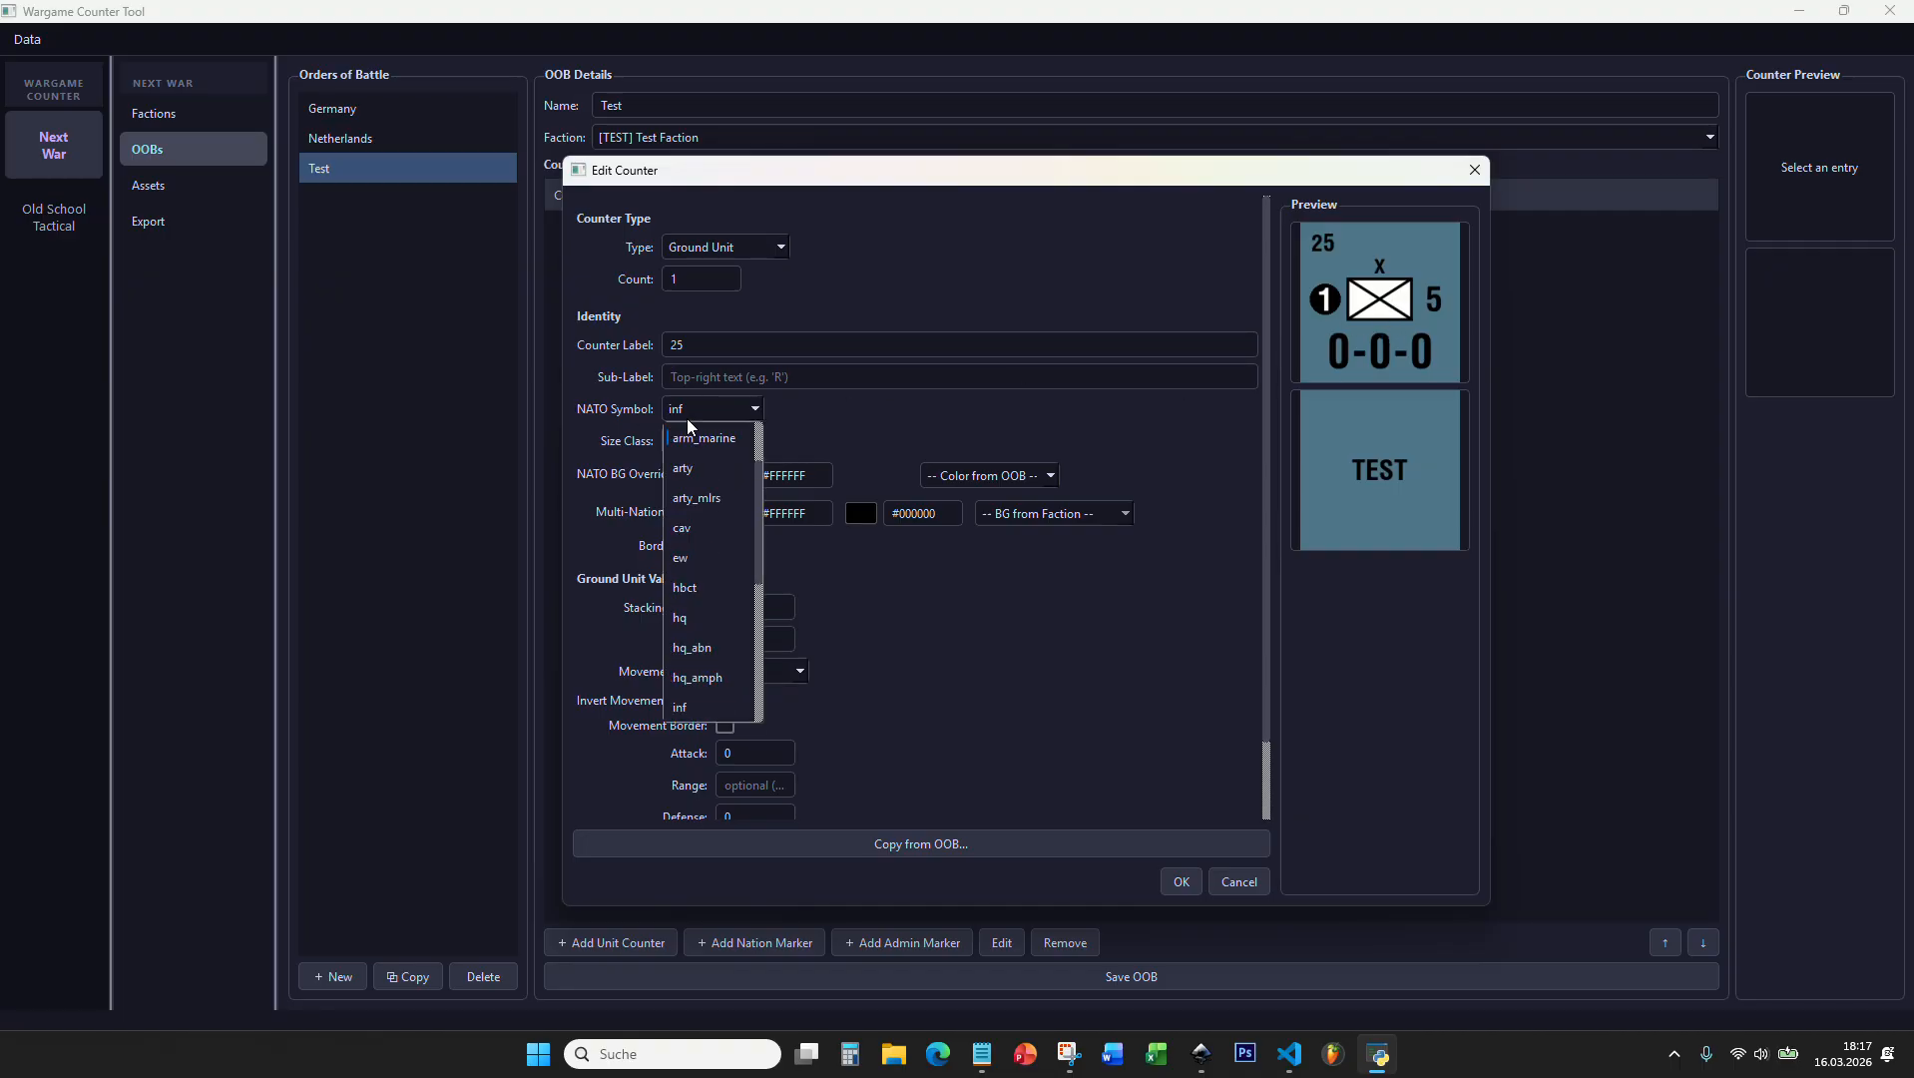
pyautogui.scroll(1, 696, 458)
pyautogui.moveTo(759, 458); pyautogui.dragTo(753, 486)
pyautogui.moveTo(755, 557); pyautogui.dragTo(764, 434)
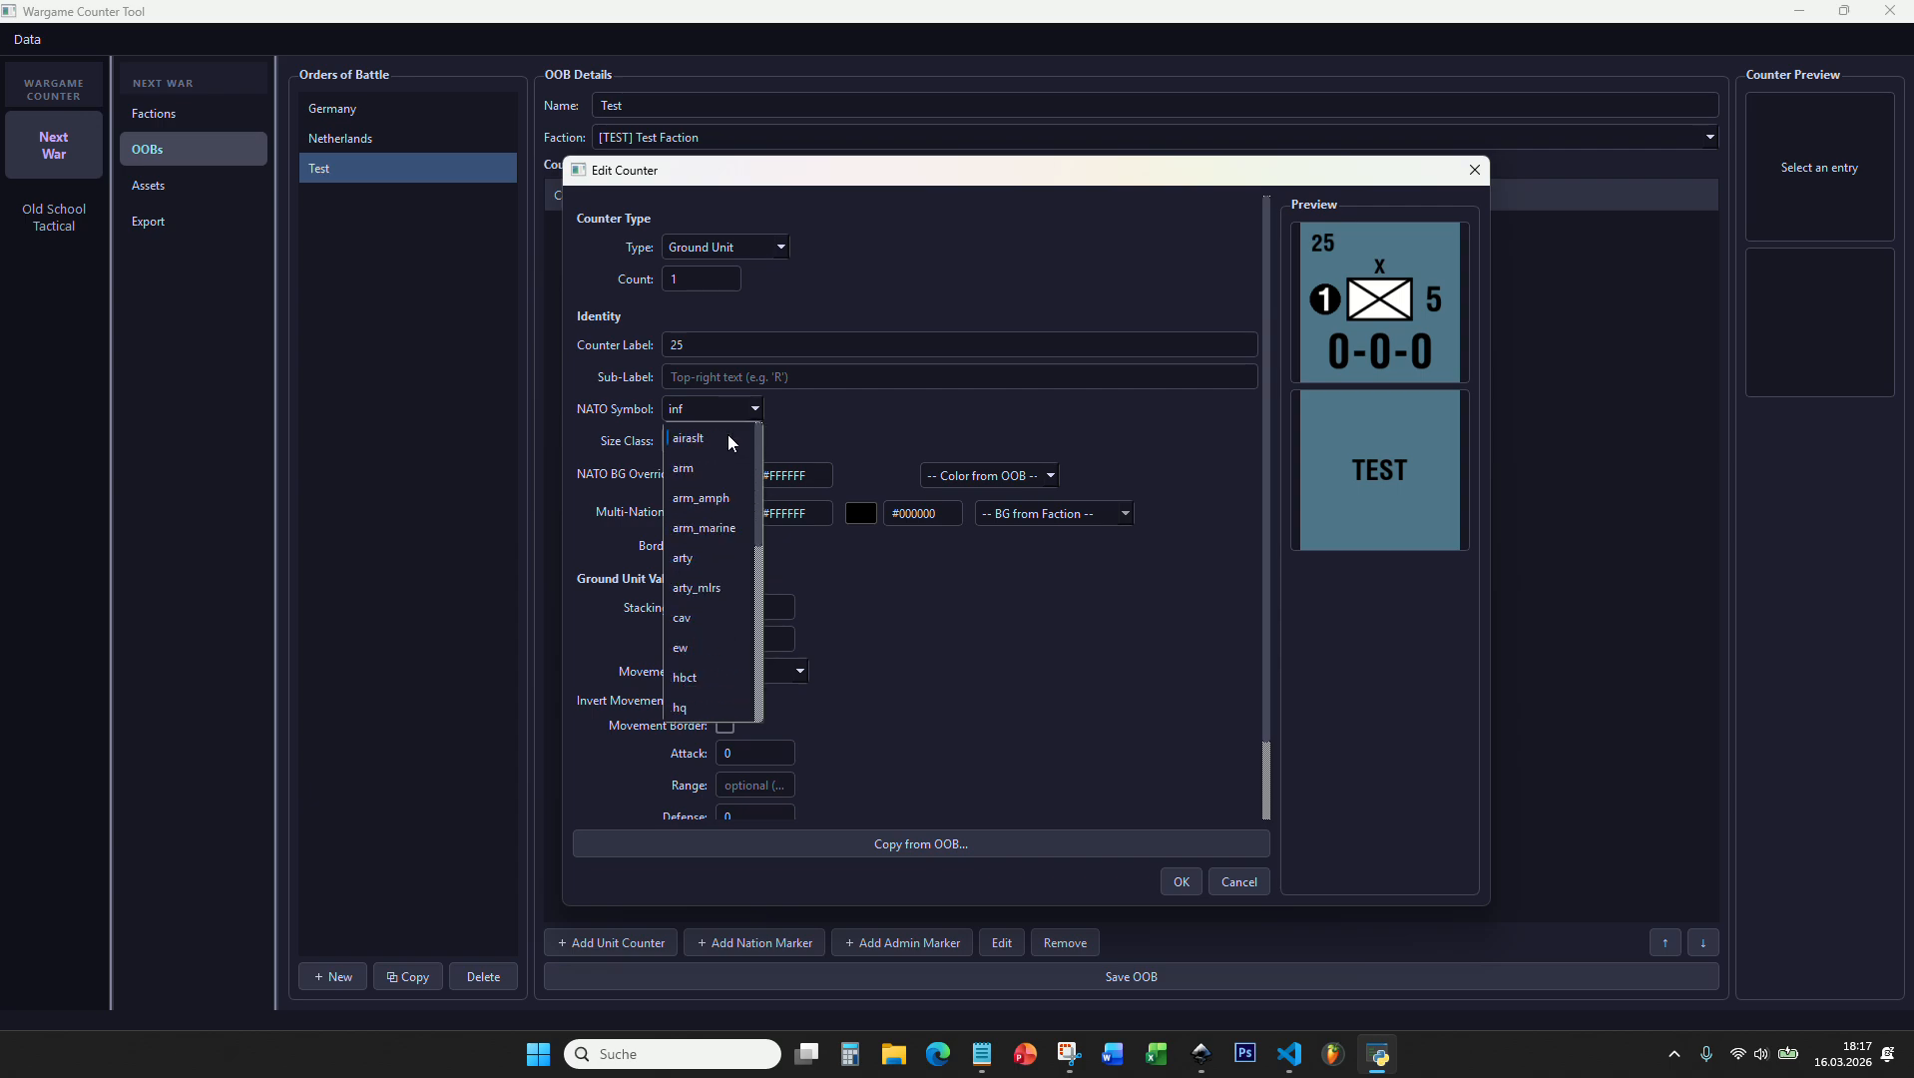
pyautogui.click(729, 436)
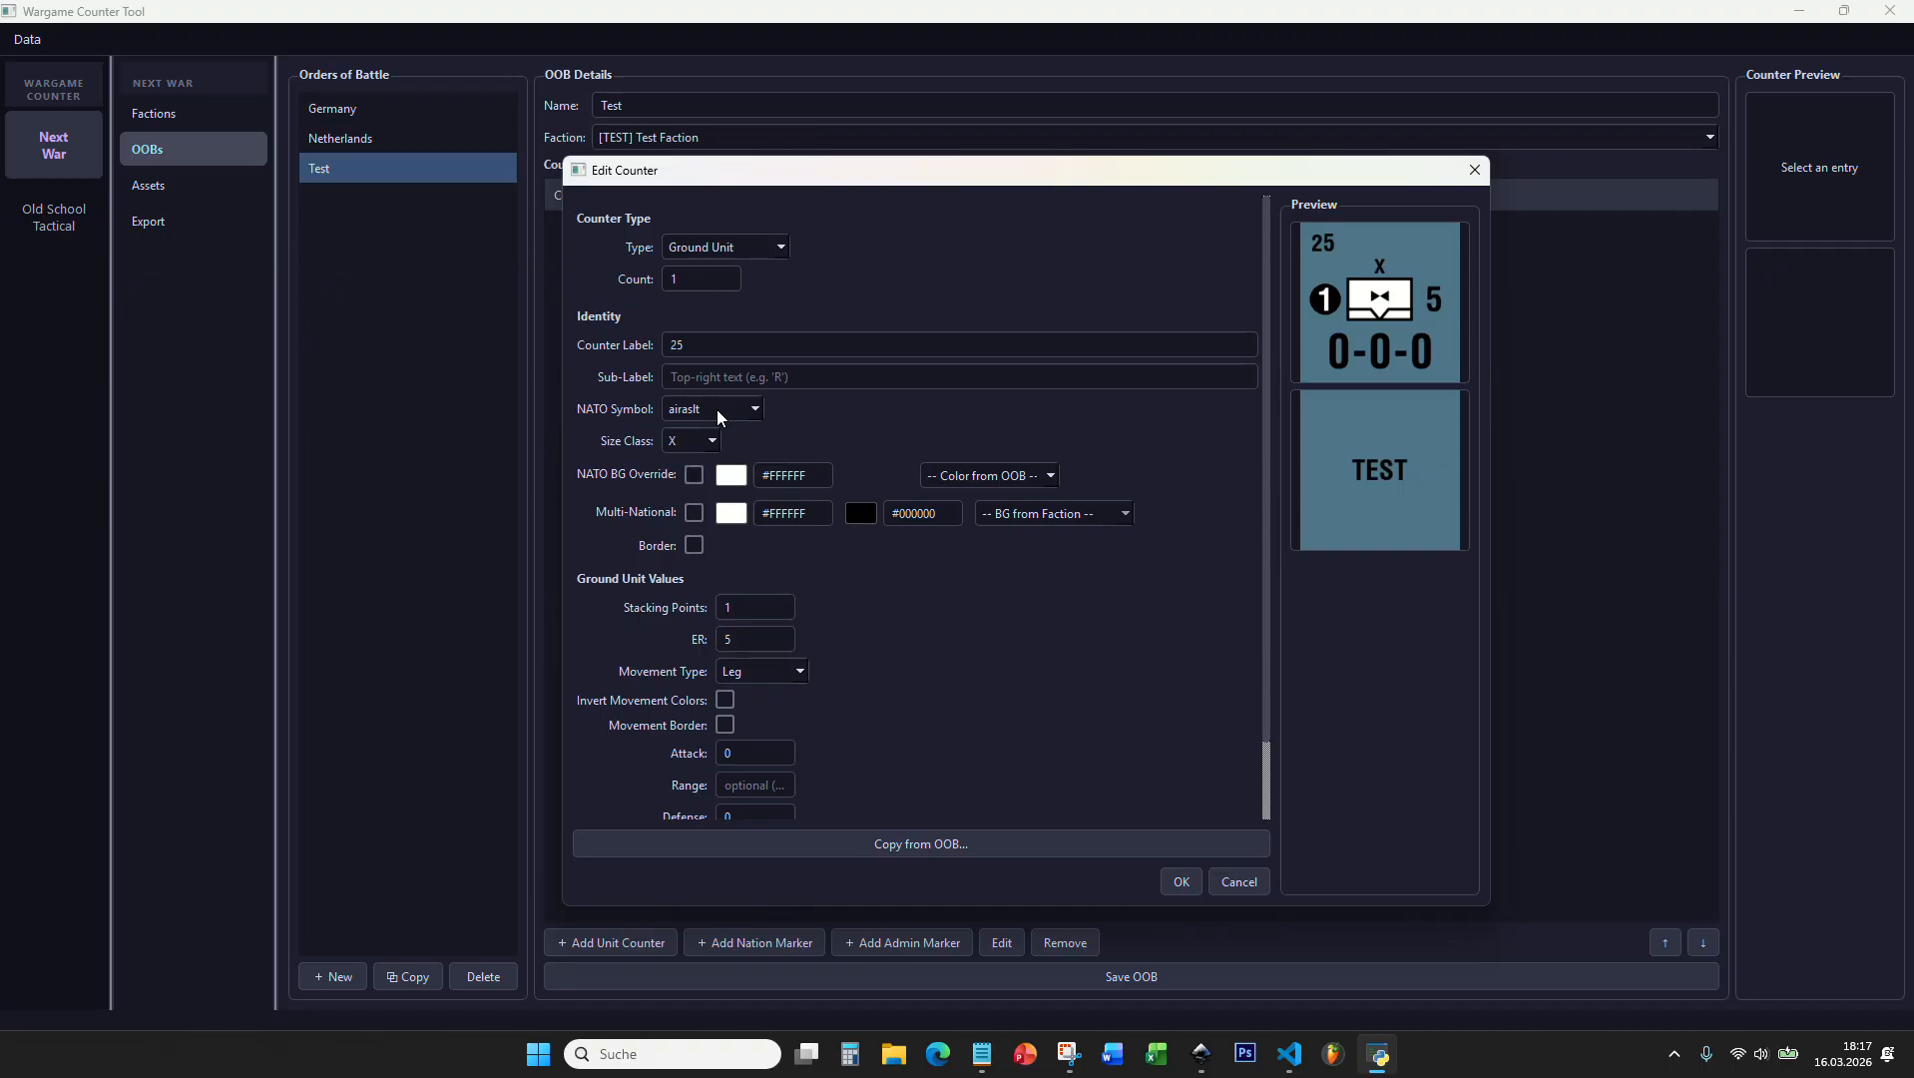
# Step: Step through the other NATO symbols one by one to compare them in the counter preview
pyautogui.click(716, 410)
pyautogui.click(716, 410)
pyautogui.scroll(-1, 717, 410)
pyautogui.scroll(-1, 726, 407)
pyautogui.scroll(-1, 726, 407)
pyautogui.scroll(-1, 726, 407)
pyautogui.scroll(-1, 727, 407)
pyautogui.scroll(-1, 726, 407)
pyautogui.scroll(-2, 726, 407)
pyautogui.scroll(-1, 727, 407)
pyautogui.scroll(-1, 726, 407)
pyautogui.scroll(-1, 727, 407)
pyautogui.scroll(-2, 726, 407)
pyautogui.scroll(-1, 727, 407)
pyautogui.scroll(-1, 727, 408)
pyautogui.scroll(-1, 726, 407)
pyautogui.scroll(-1, 727, 407)
pyautogui.scroll(-1, 726, 407)
pyautogui.scroll(-1, 727, 407)
# Step: Set the counter's NATO symbol to hq and its size class to XX
pyautogui.click(693, 409)
pyautogui.scroll(-3, 699, 591)
pyautogui.scroll(-1, 700, 593)
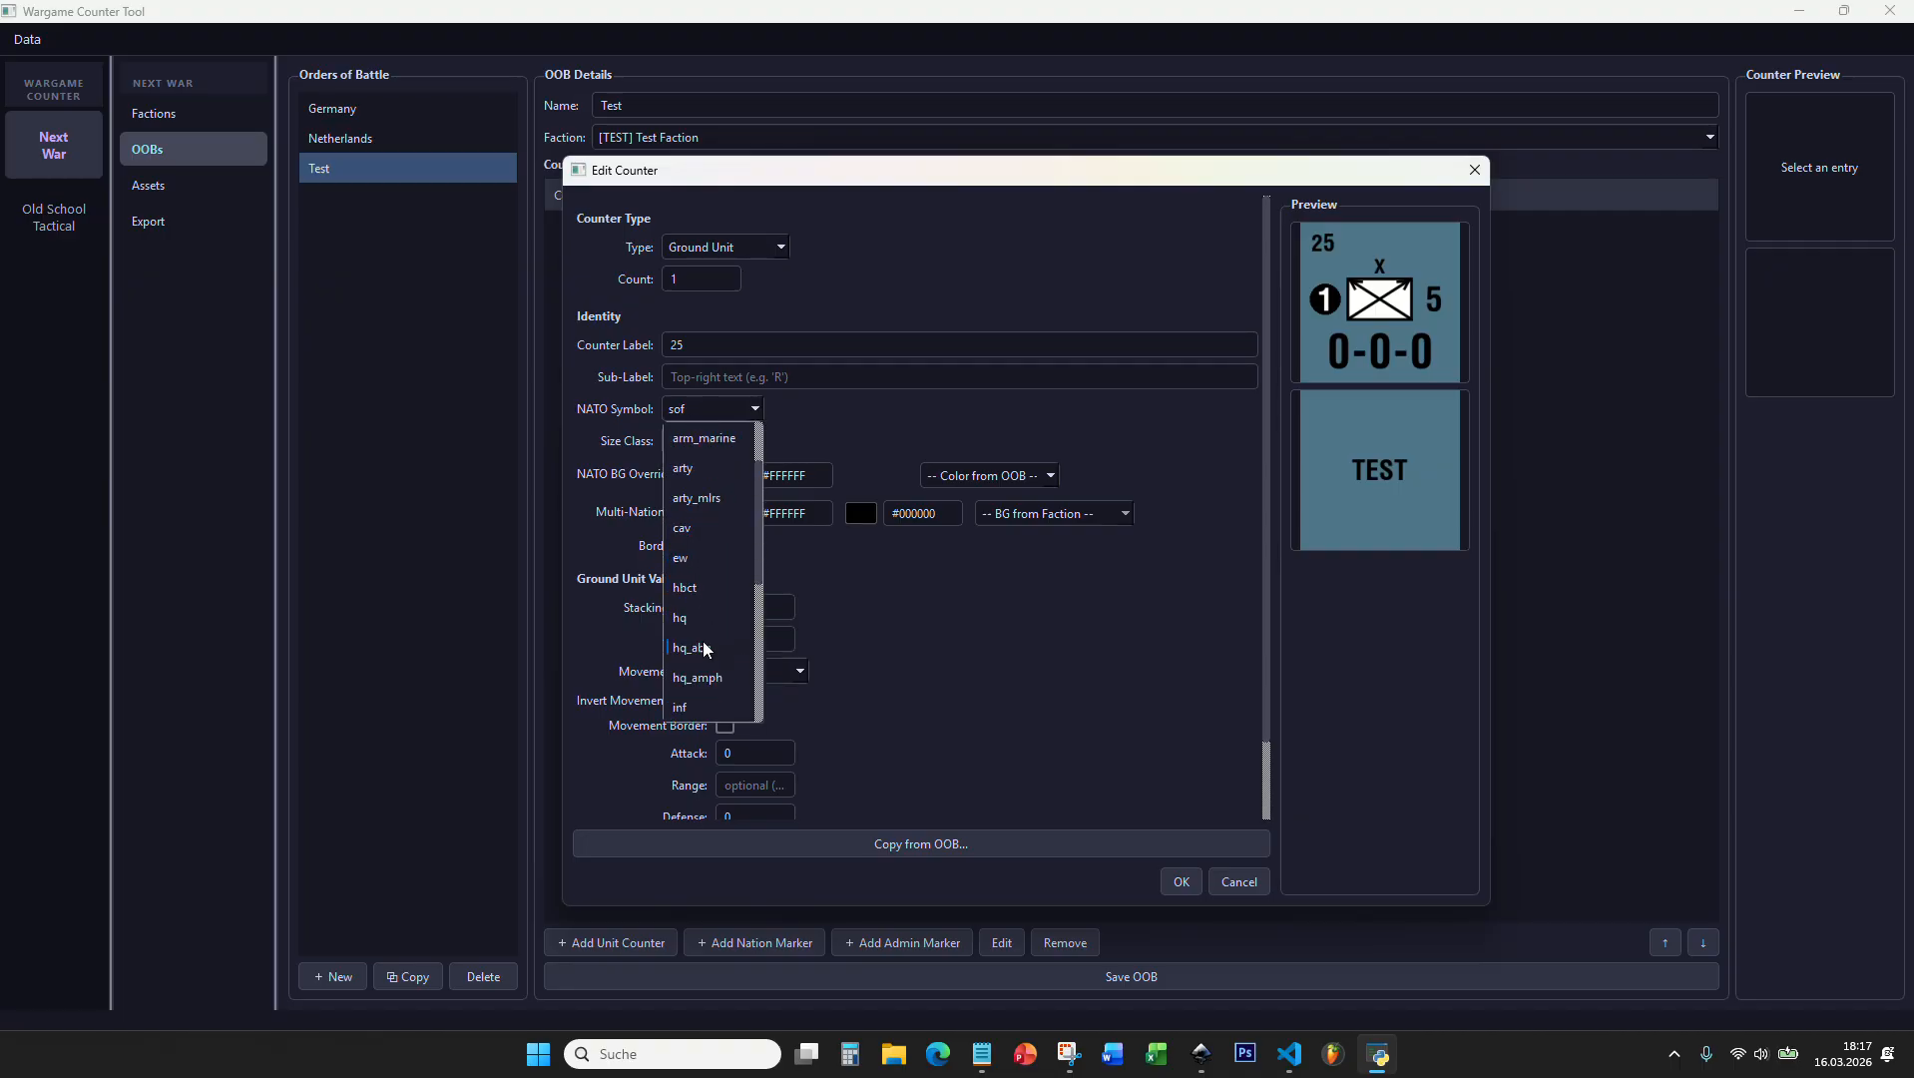
pyautogui.click(703, 625)
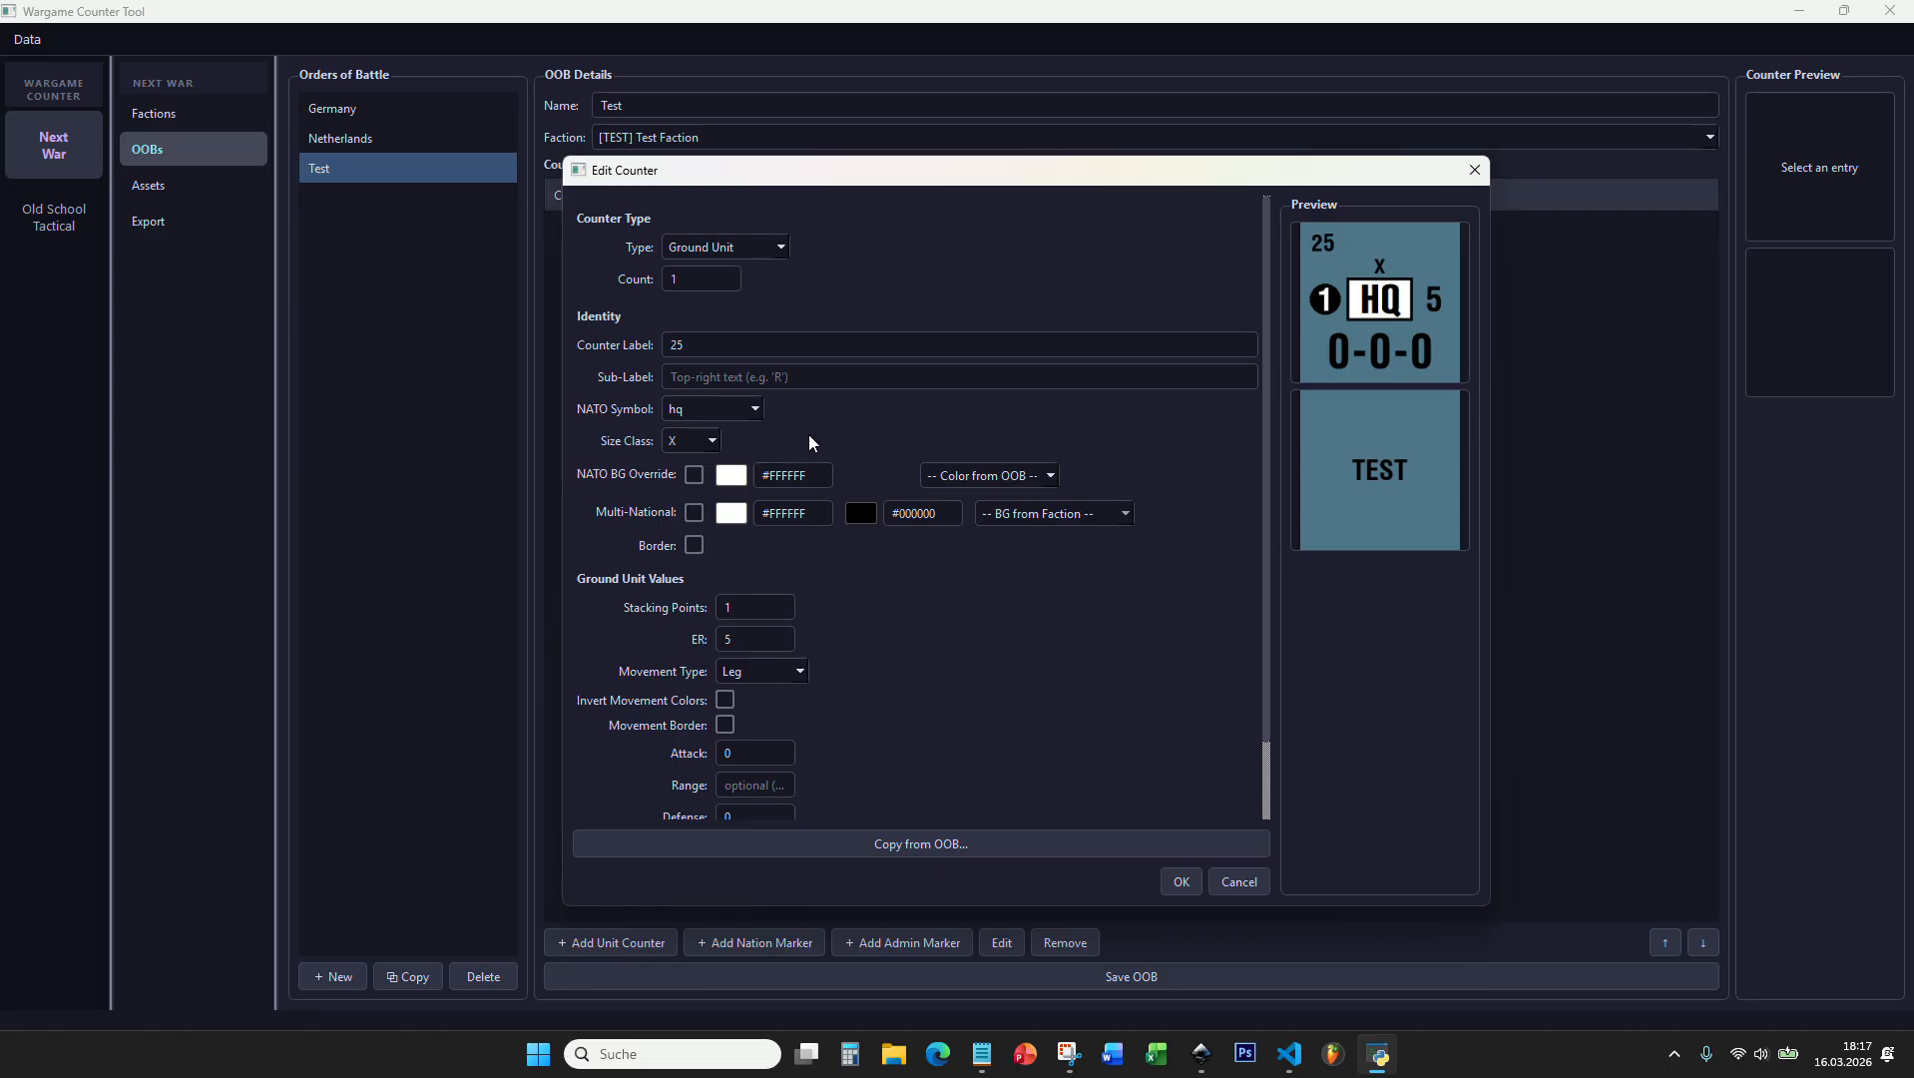
pyautogui.click(712, 442)
pyautogui.click(709, 480)
# Step: Enable the NATO background override and set its colour to the green #6DB18F
pyautogui.scroll(-1, 779, 417)
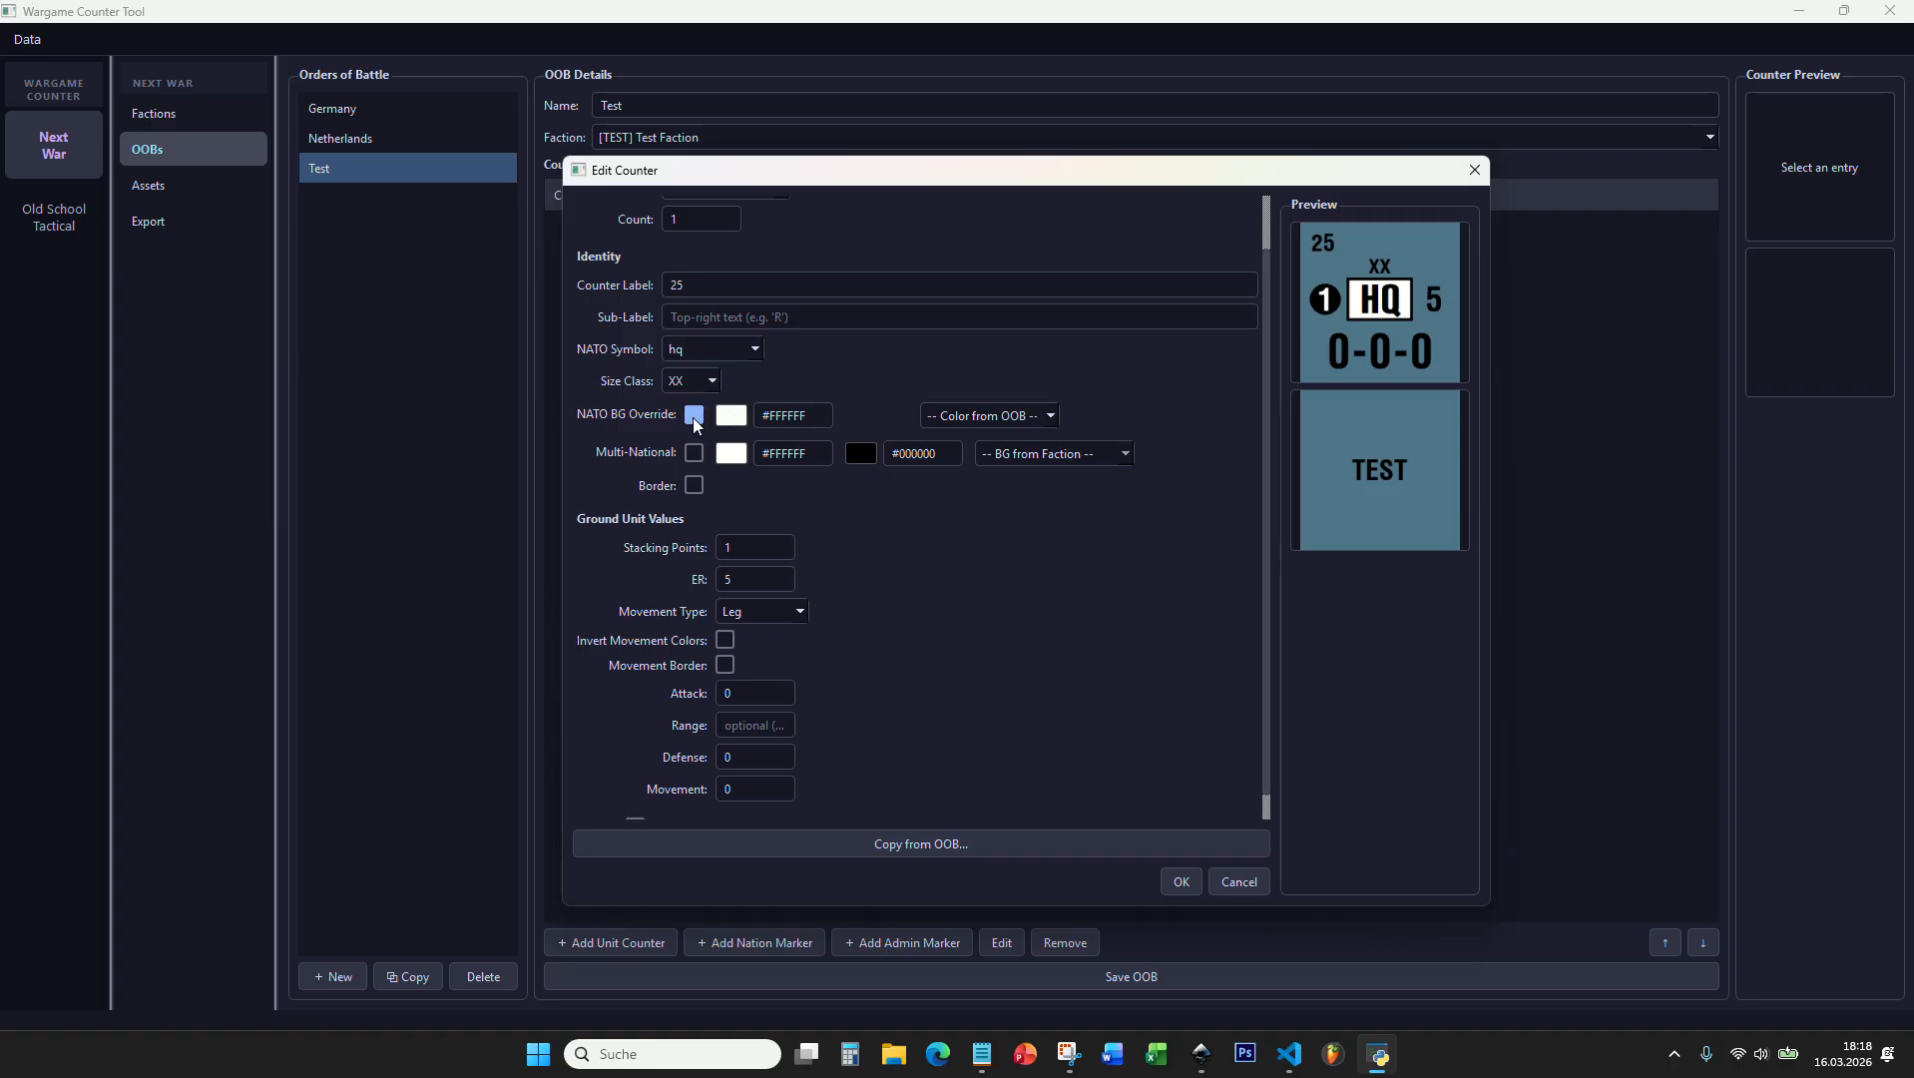
pyautogui.click(736, 415)
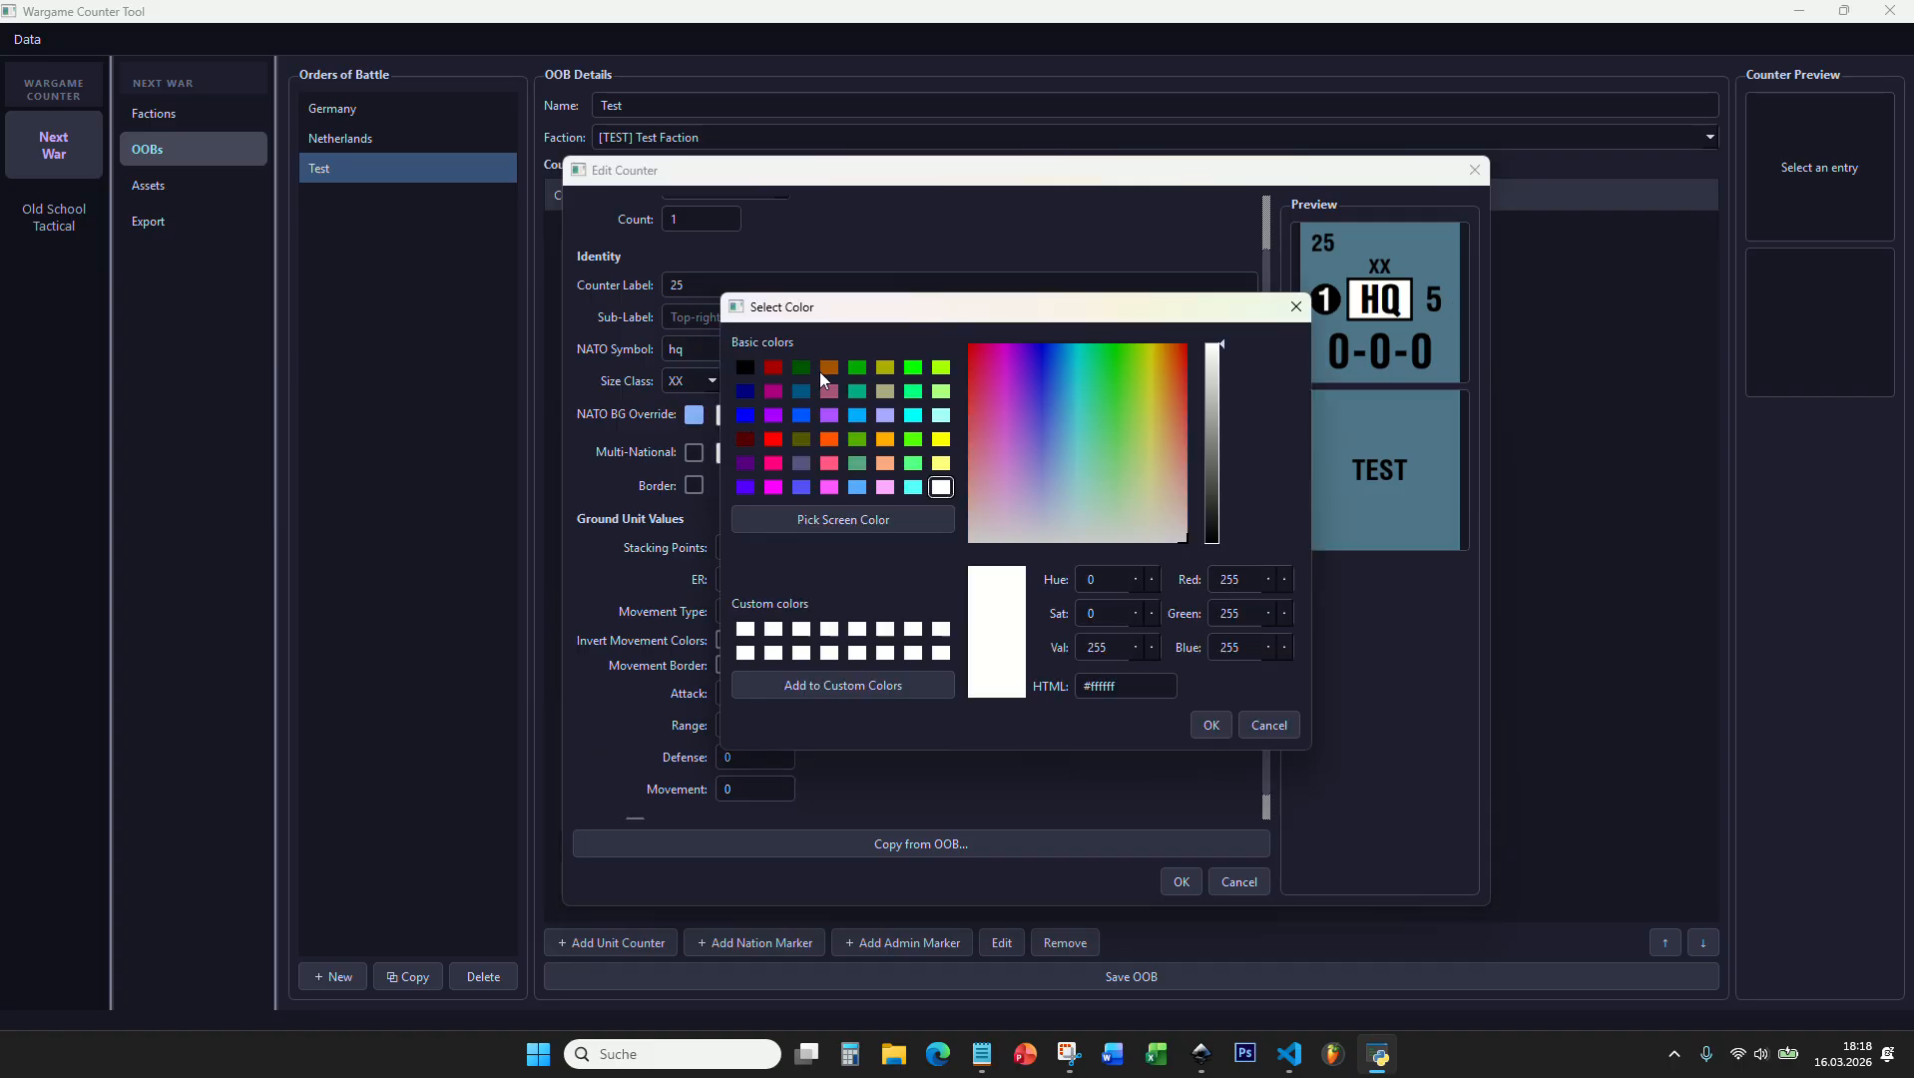
pyautogui.moveTo(1169, 306); pyautogui.dragTo(1068, 296)
pyautogui.click(1113, 395)
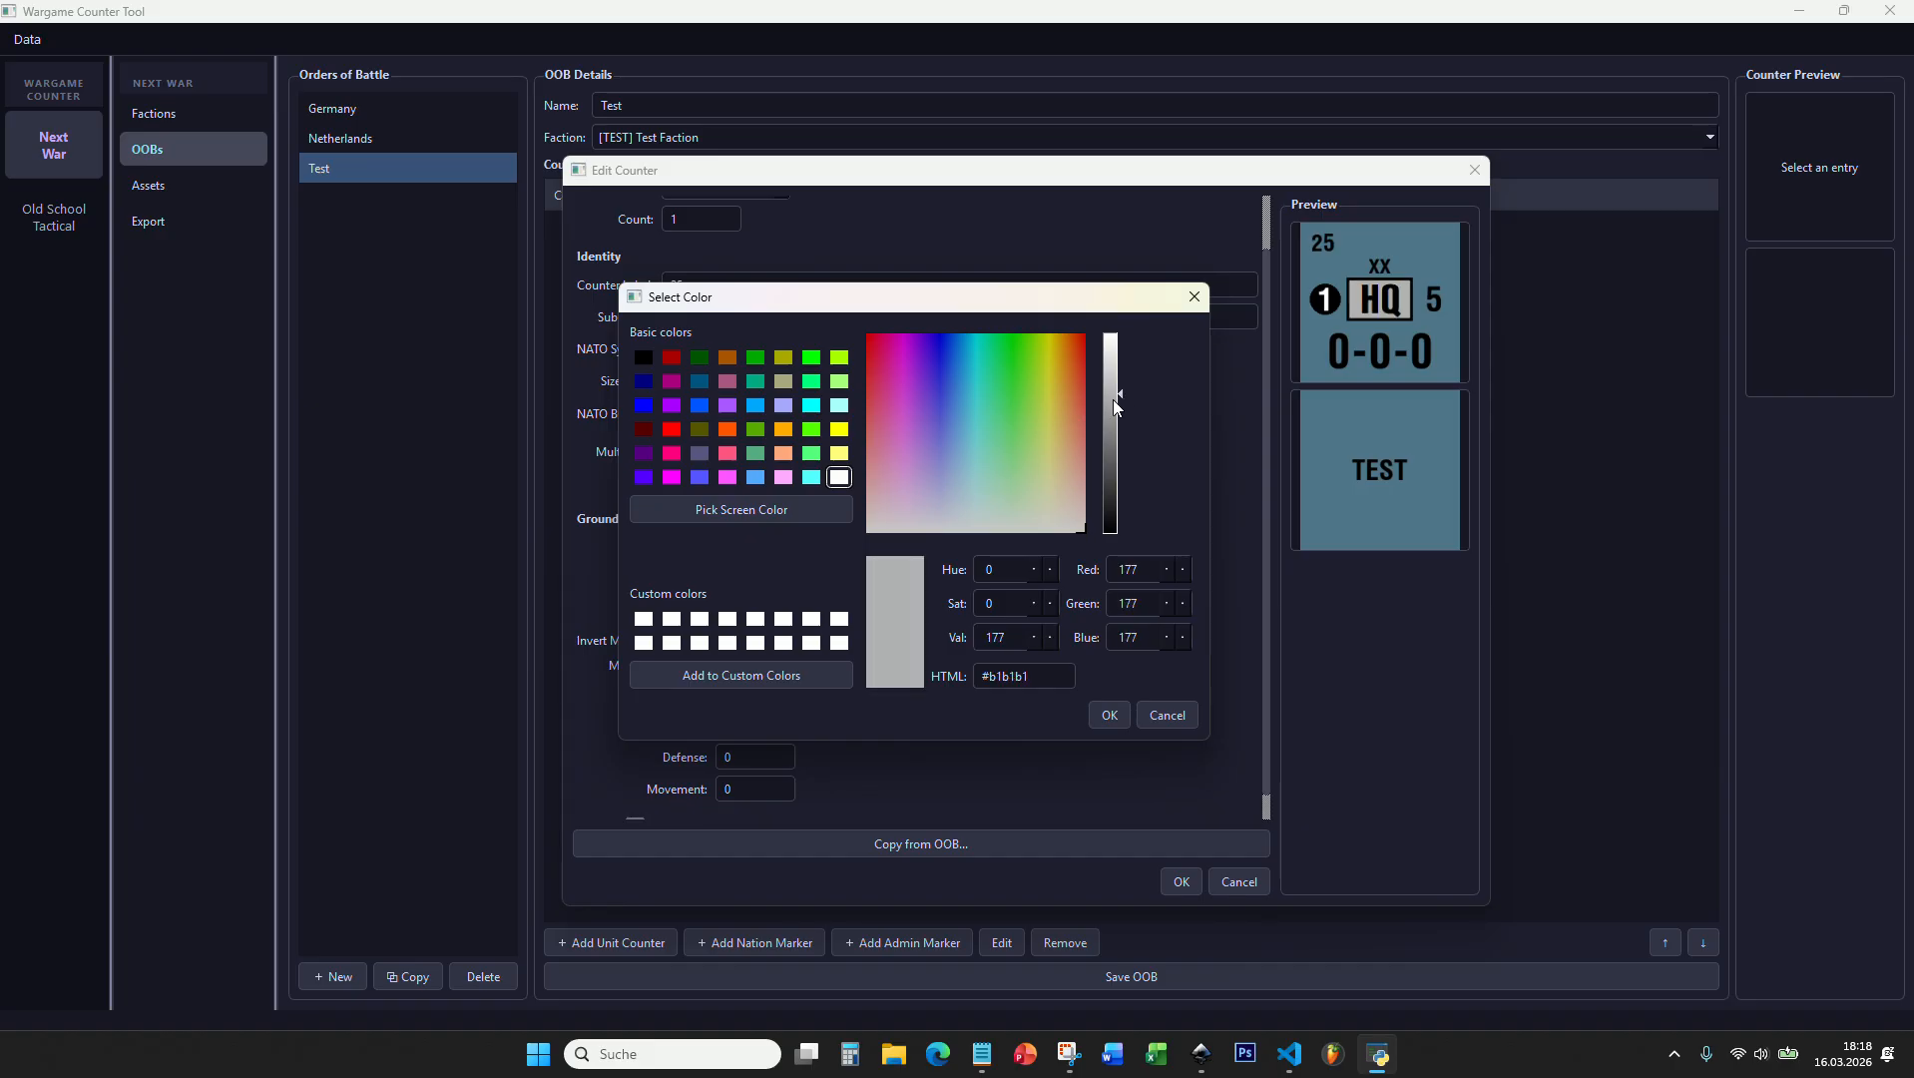
pyautogui.click(1014, 369)
pyautogui.click(917, 380)
pyautogui.moveTo(917, 381); pyautogui.dragTo(1053, 398)
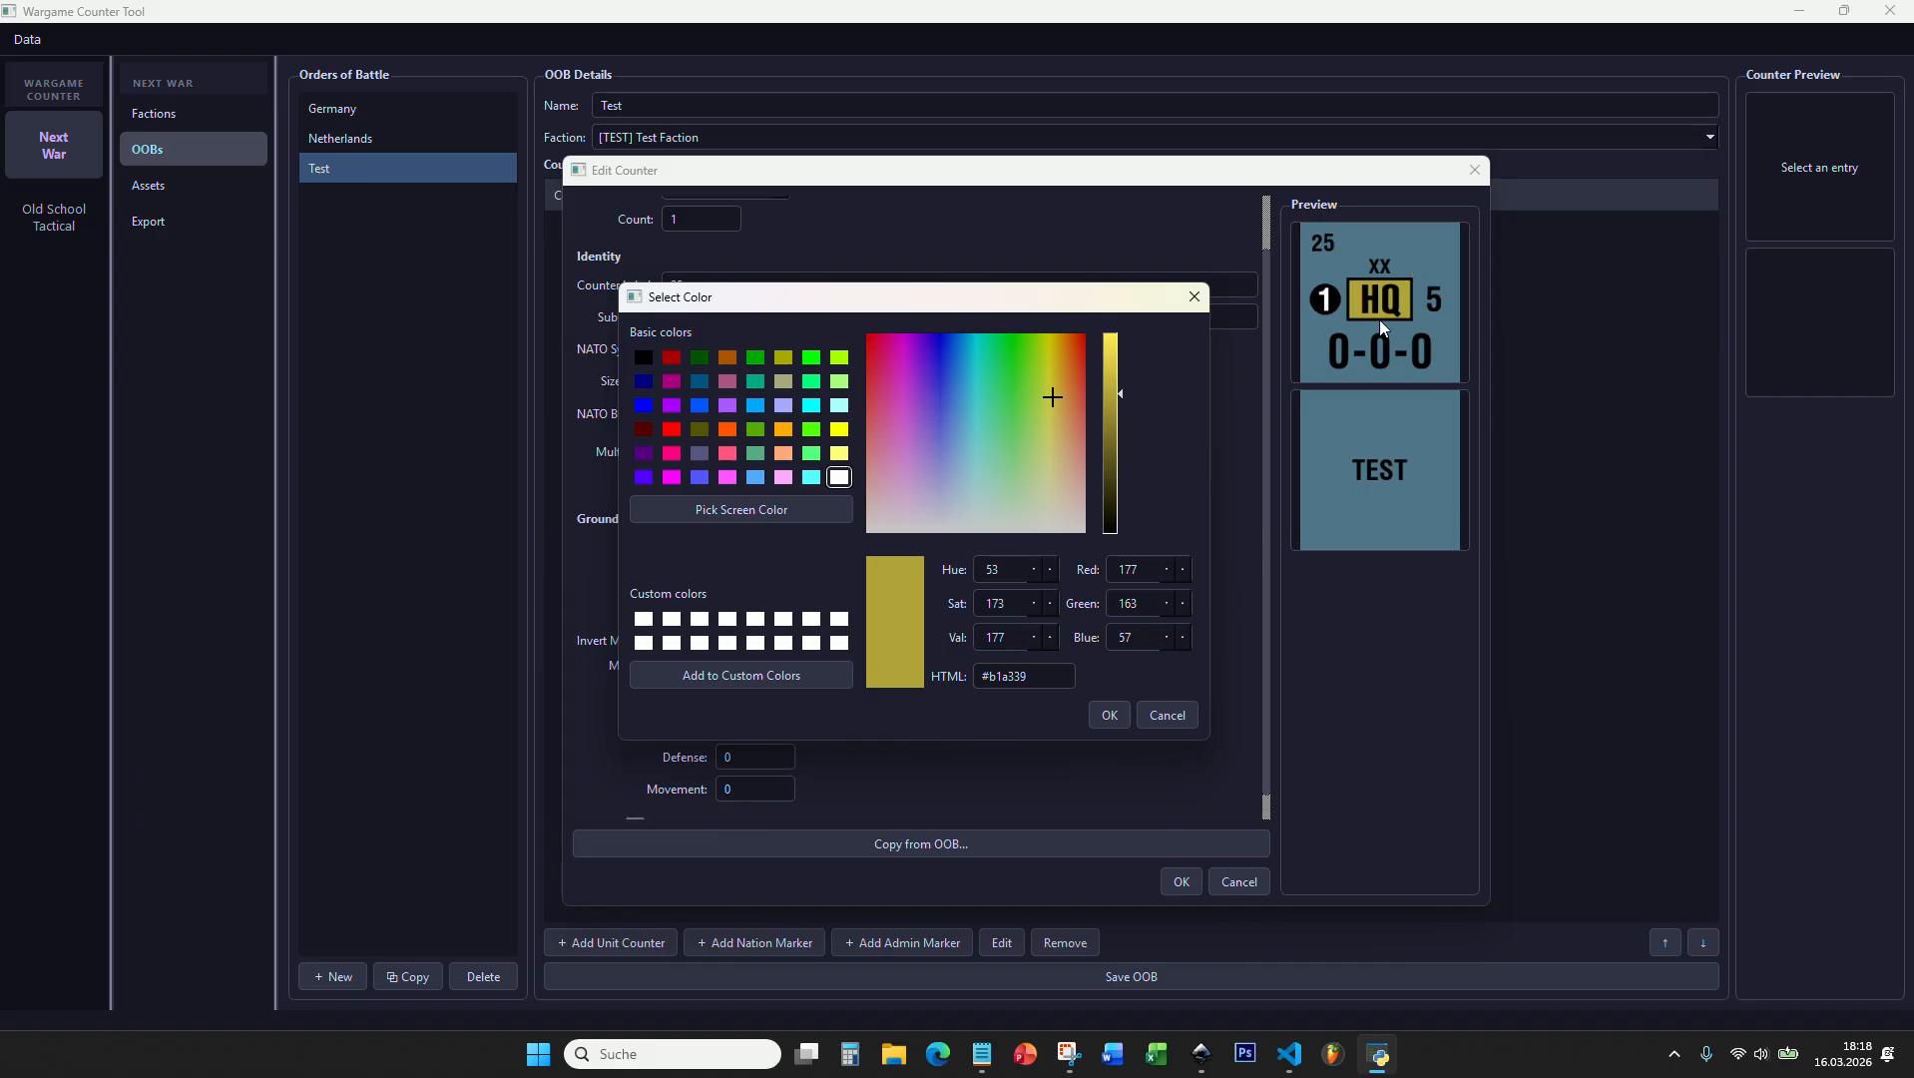
pyautogui.moveTo(1071, 390); pyautogui.dragTo(995, 457)
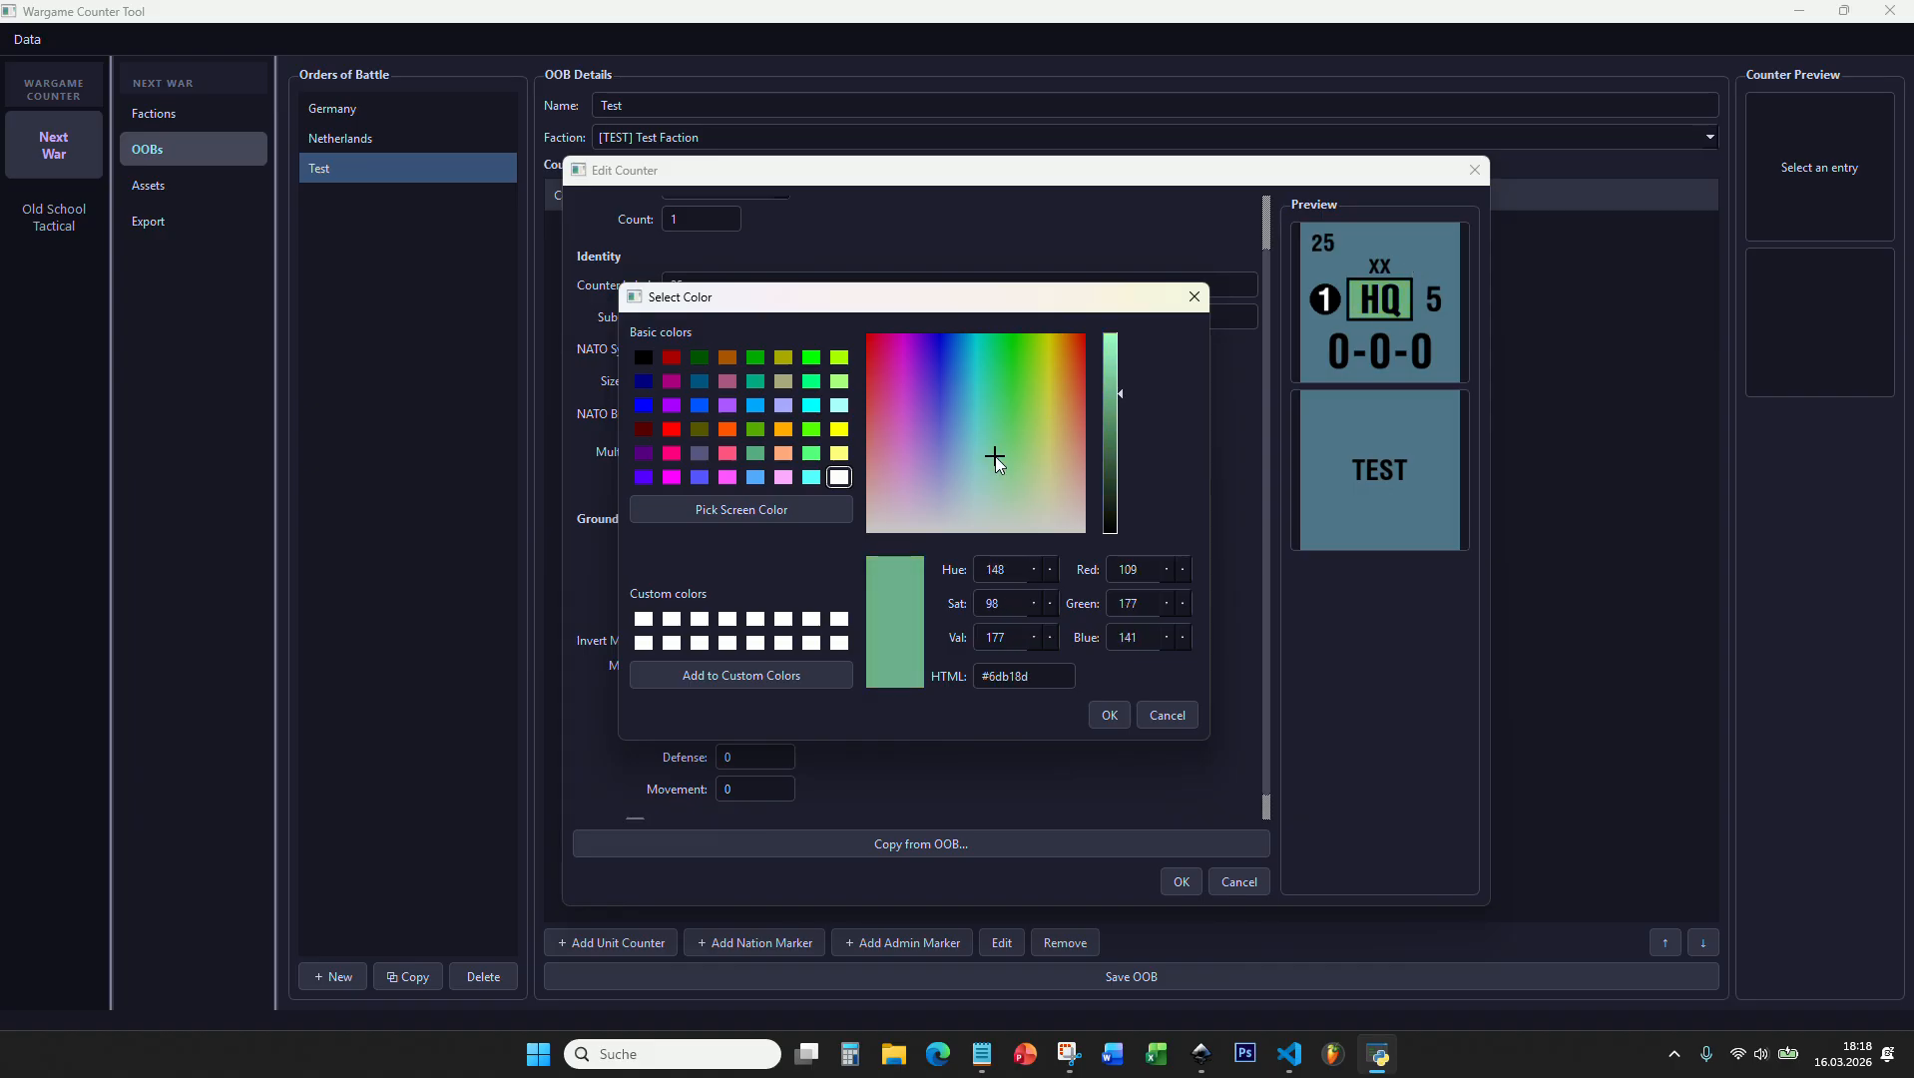
pyautogui.click(1108, 715)
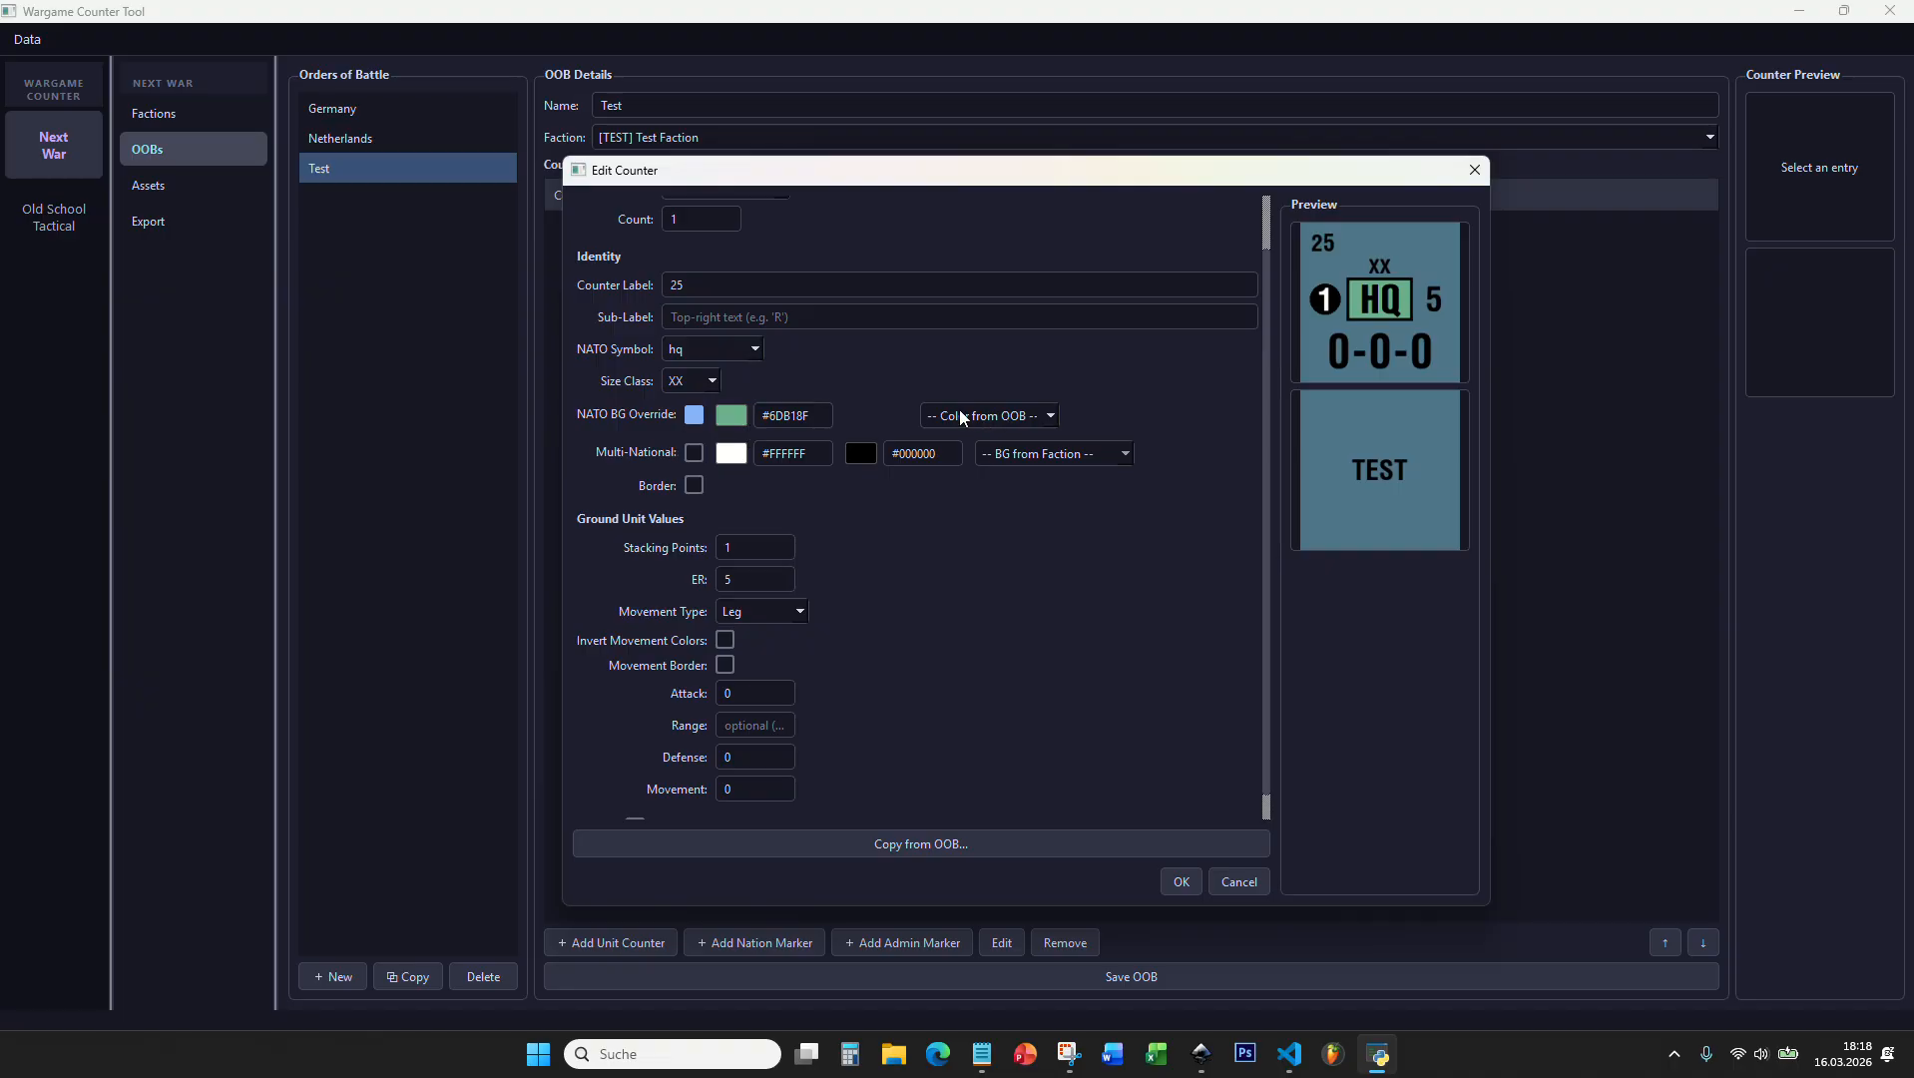
# Step: Check the option for taking the NATO background colour from the order of battle
pyautogui.click(1029, 416)
pyautogui.click(993, 418)
pyautogui.click(944, 415)
pyautogui.click(967, 444)
# Step: Enable the Multi-National option and try the bright green #4eff41 as its background colour
pyautogui.click(695, 454)
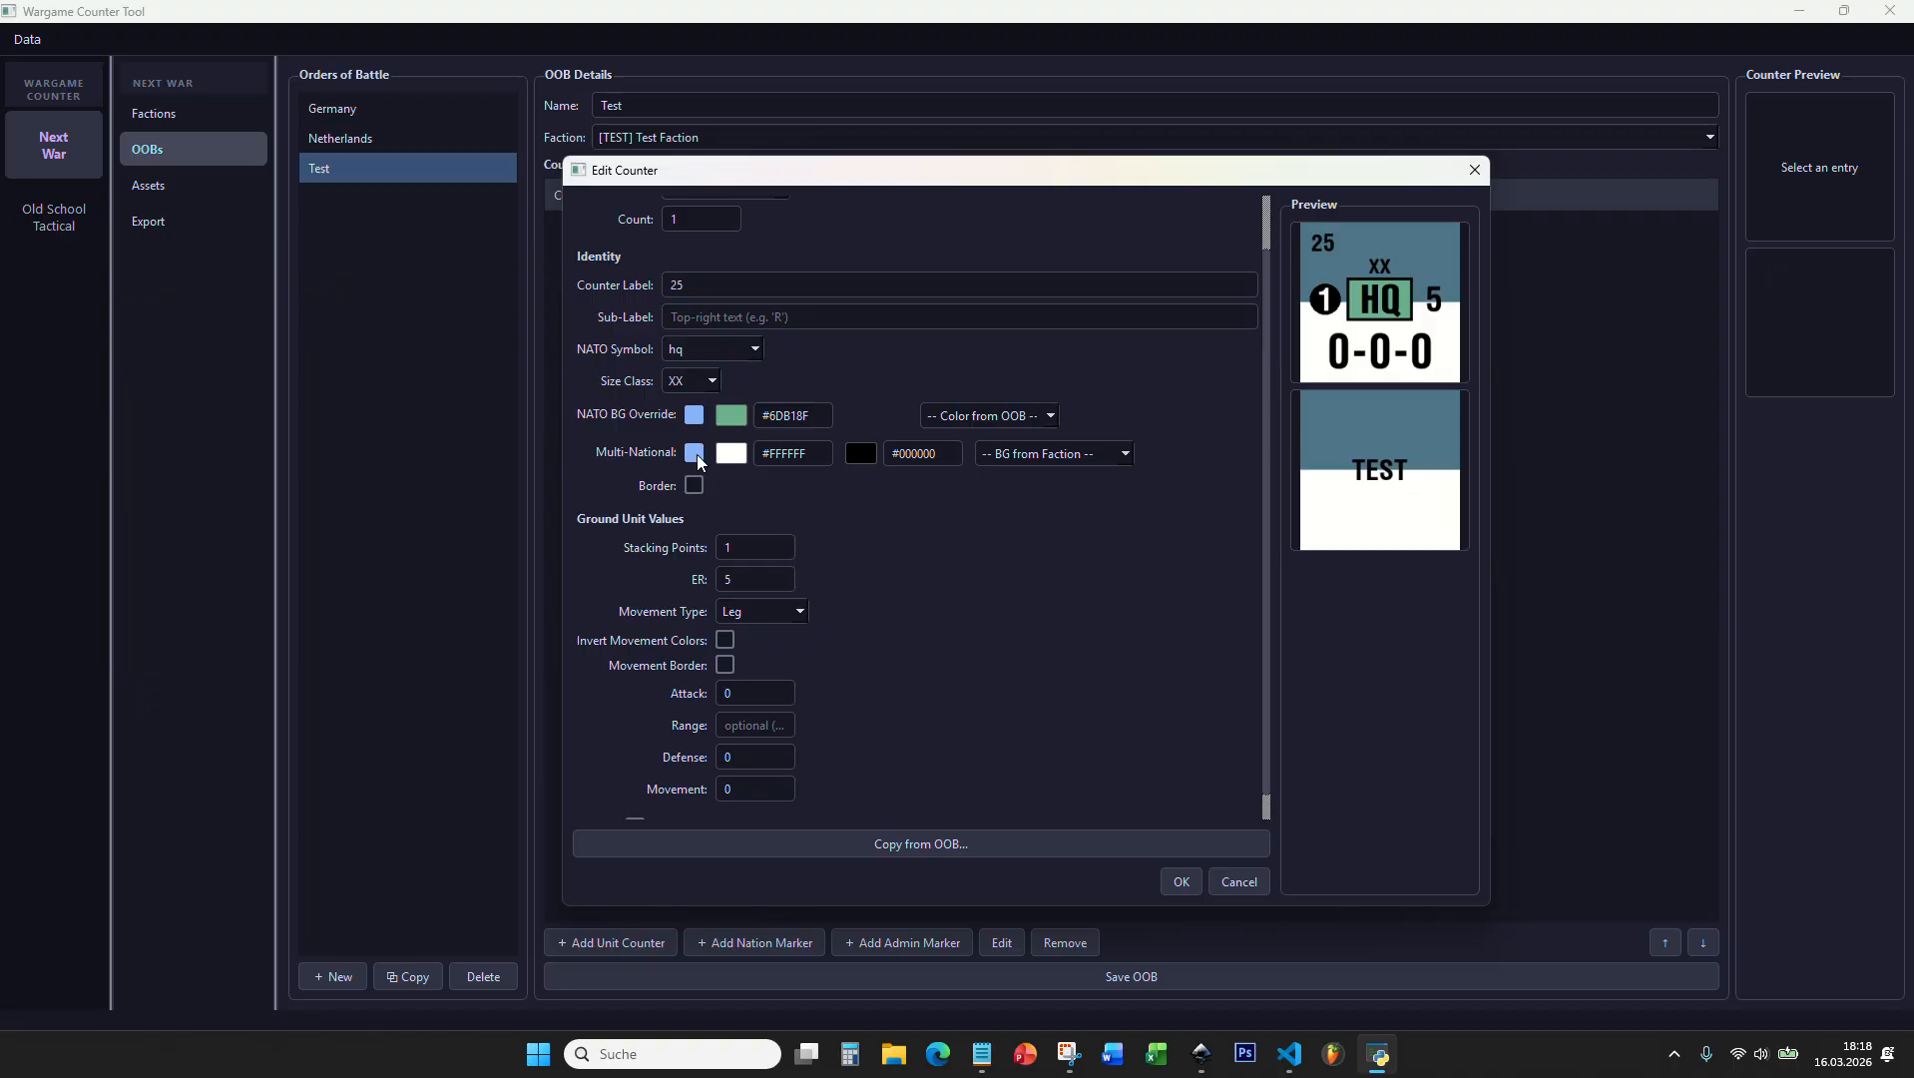
pyautogui.click(730, 453)
pyautogui.moveTo(988, 422); pyautogui.dragTo(1116, 394)
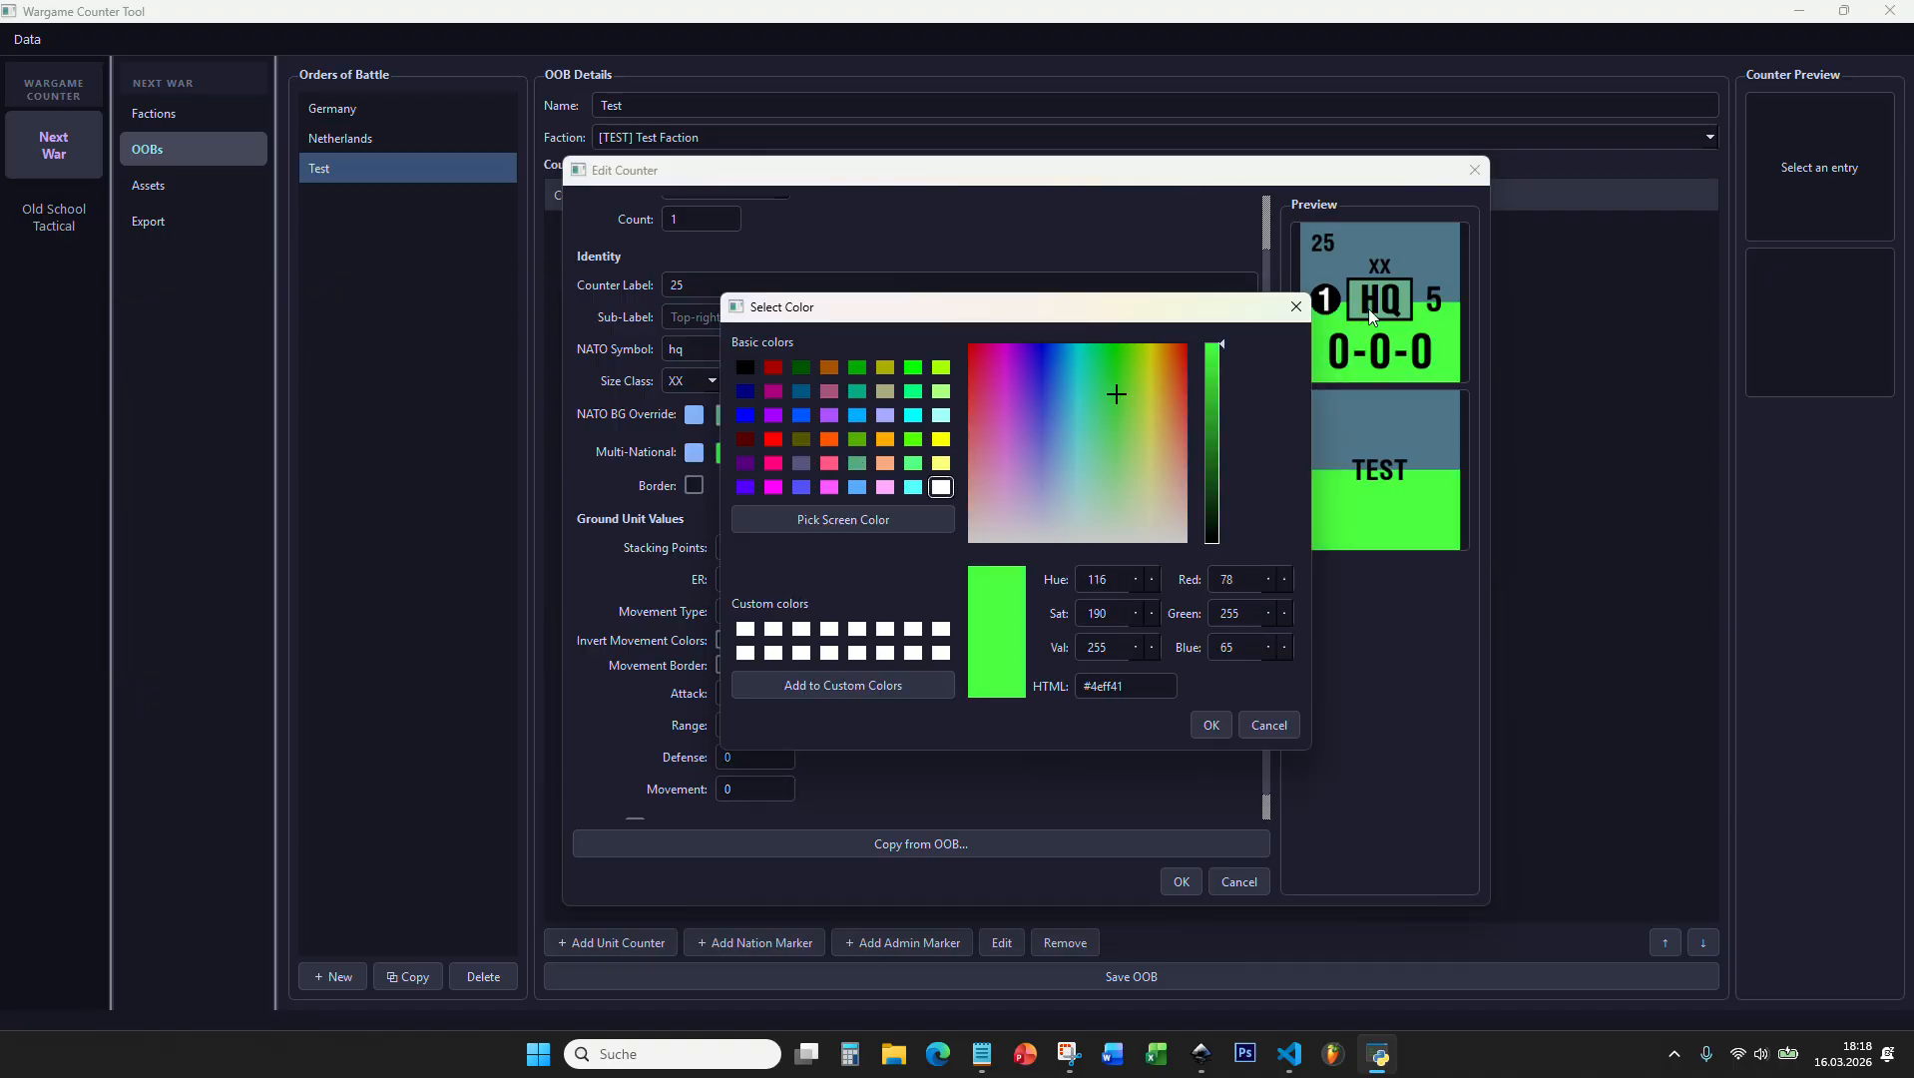
pyautogui.click(1271, 726)
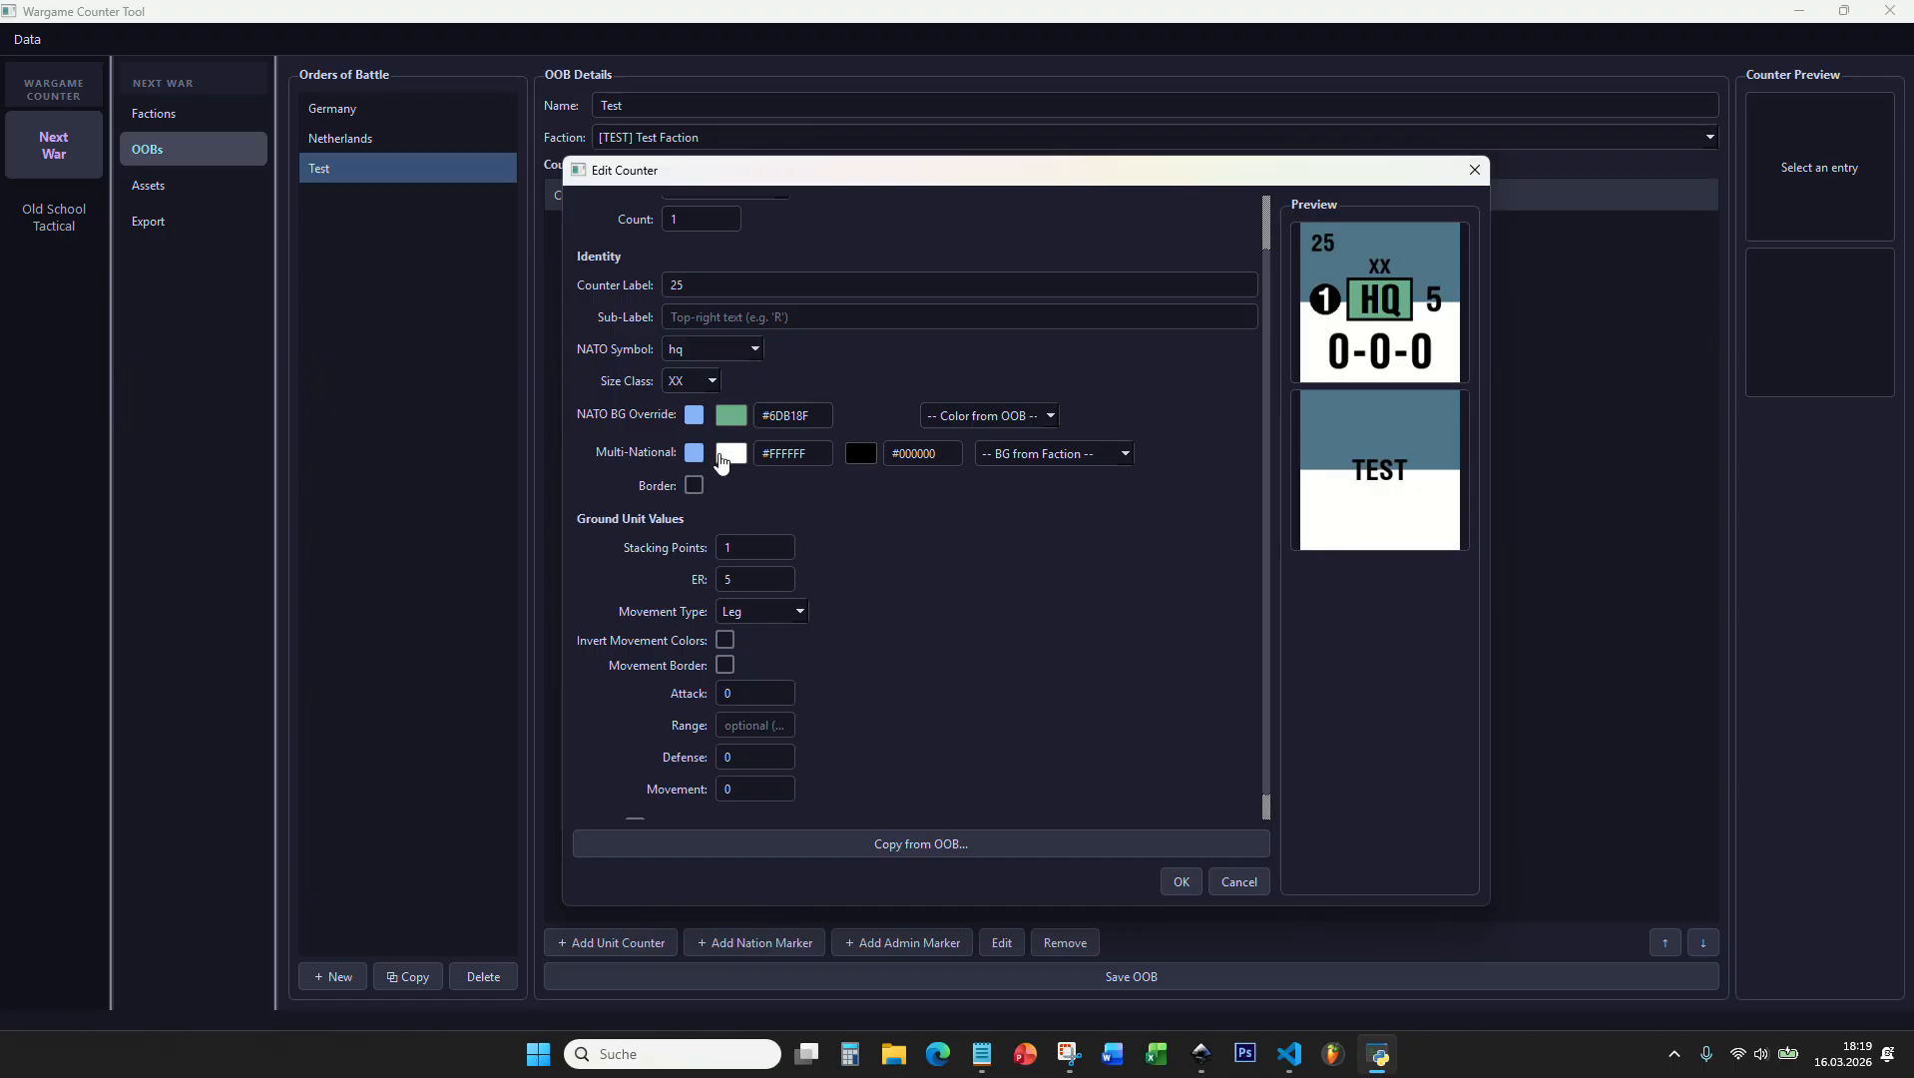
# Step: Browse the faction background colours offered for the Multi-National option without choosing one
pyautogui.click(1038, 453)
pyautogui.scroll(-2, 1031, 562)
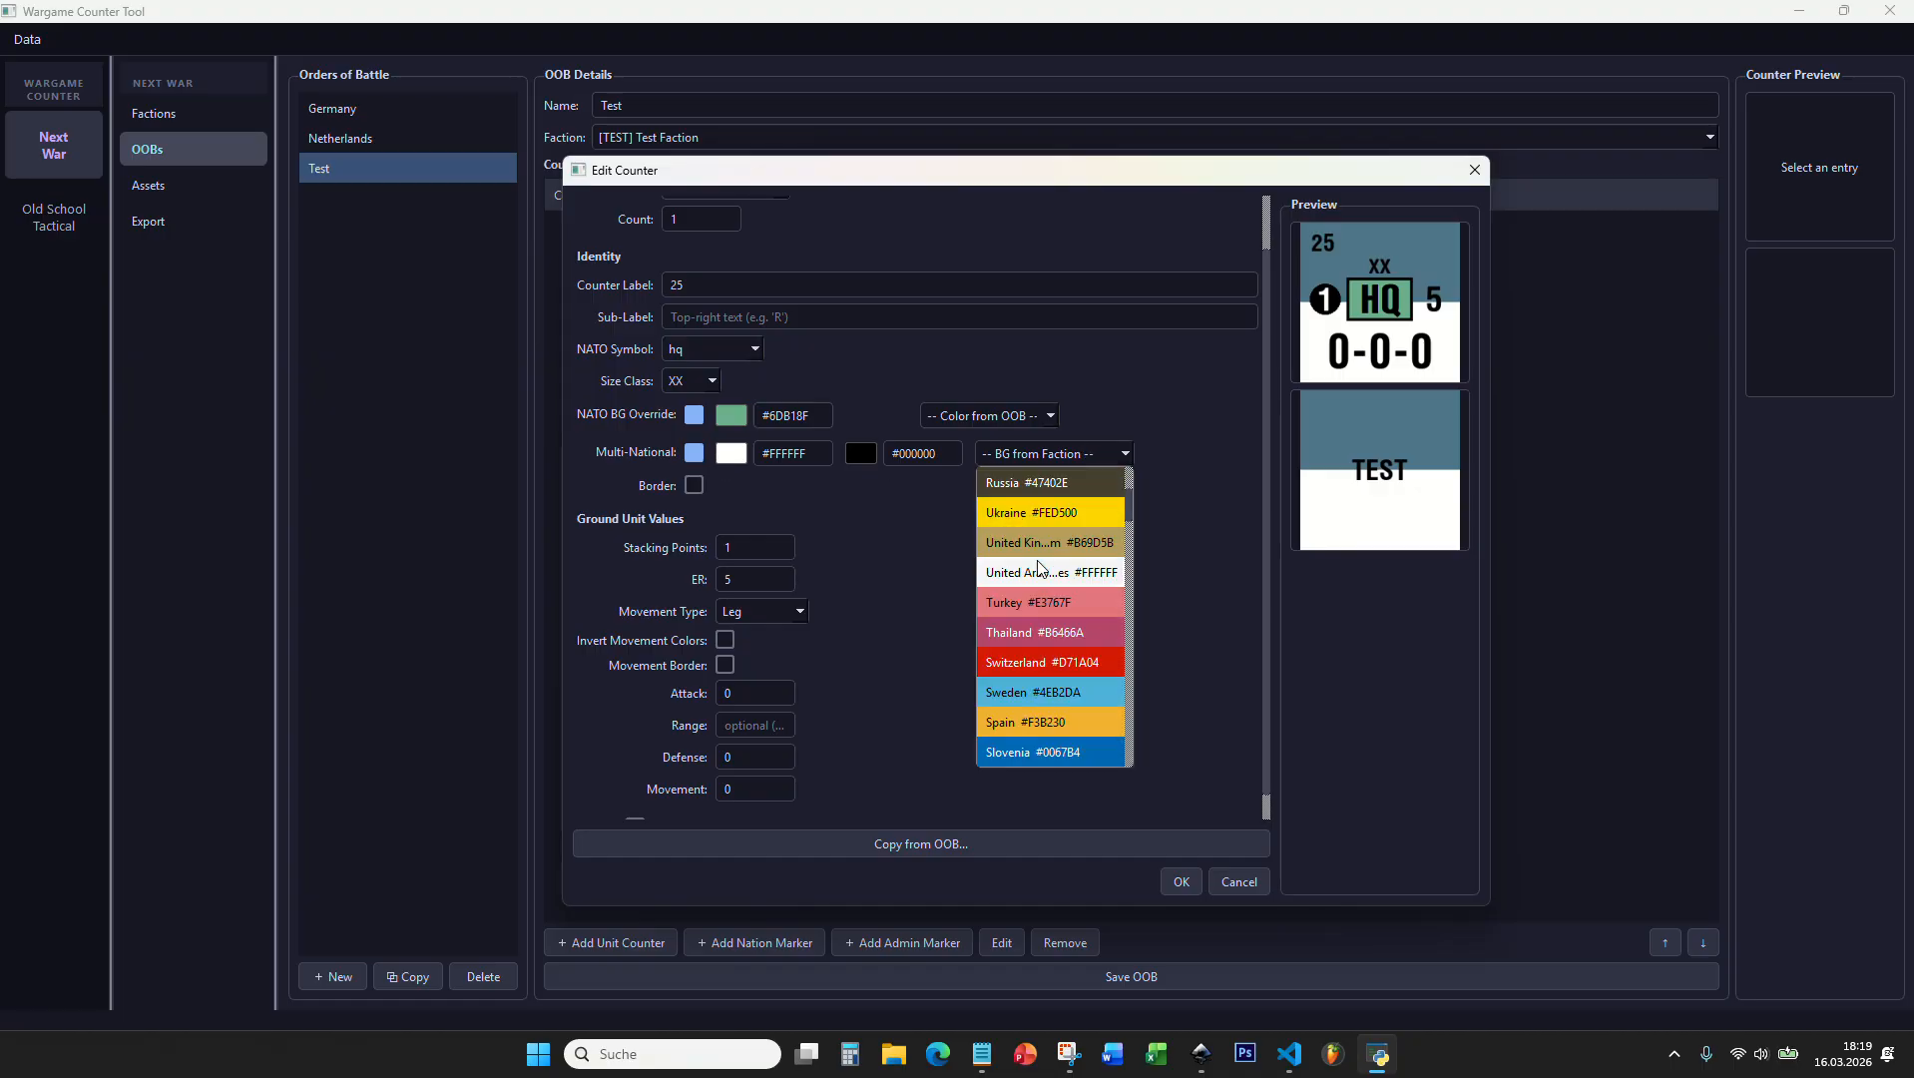
pyautogui.click(903, 546)
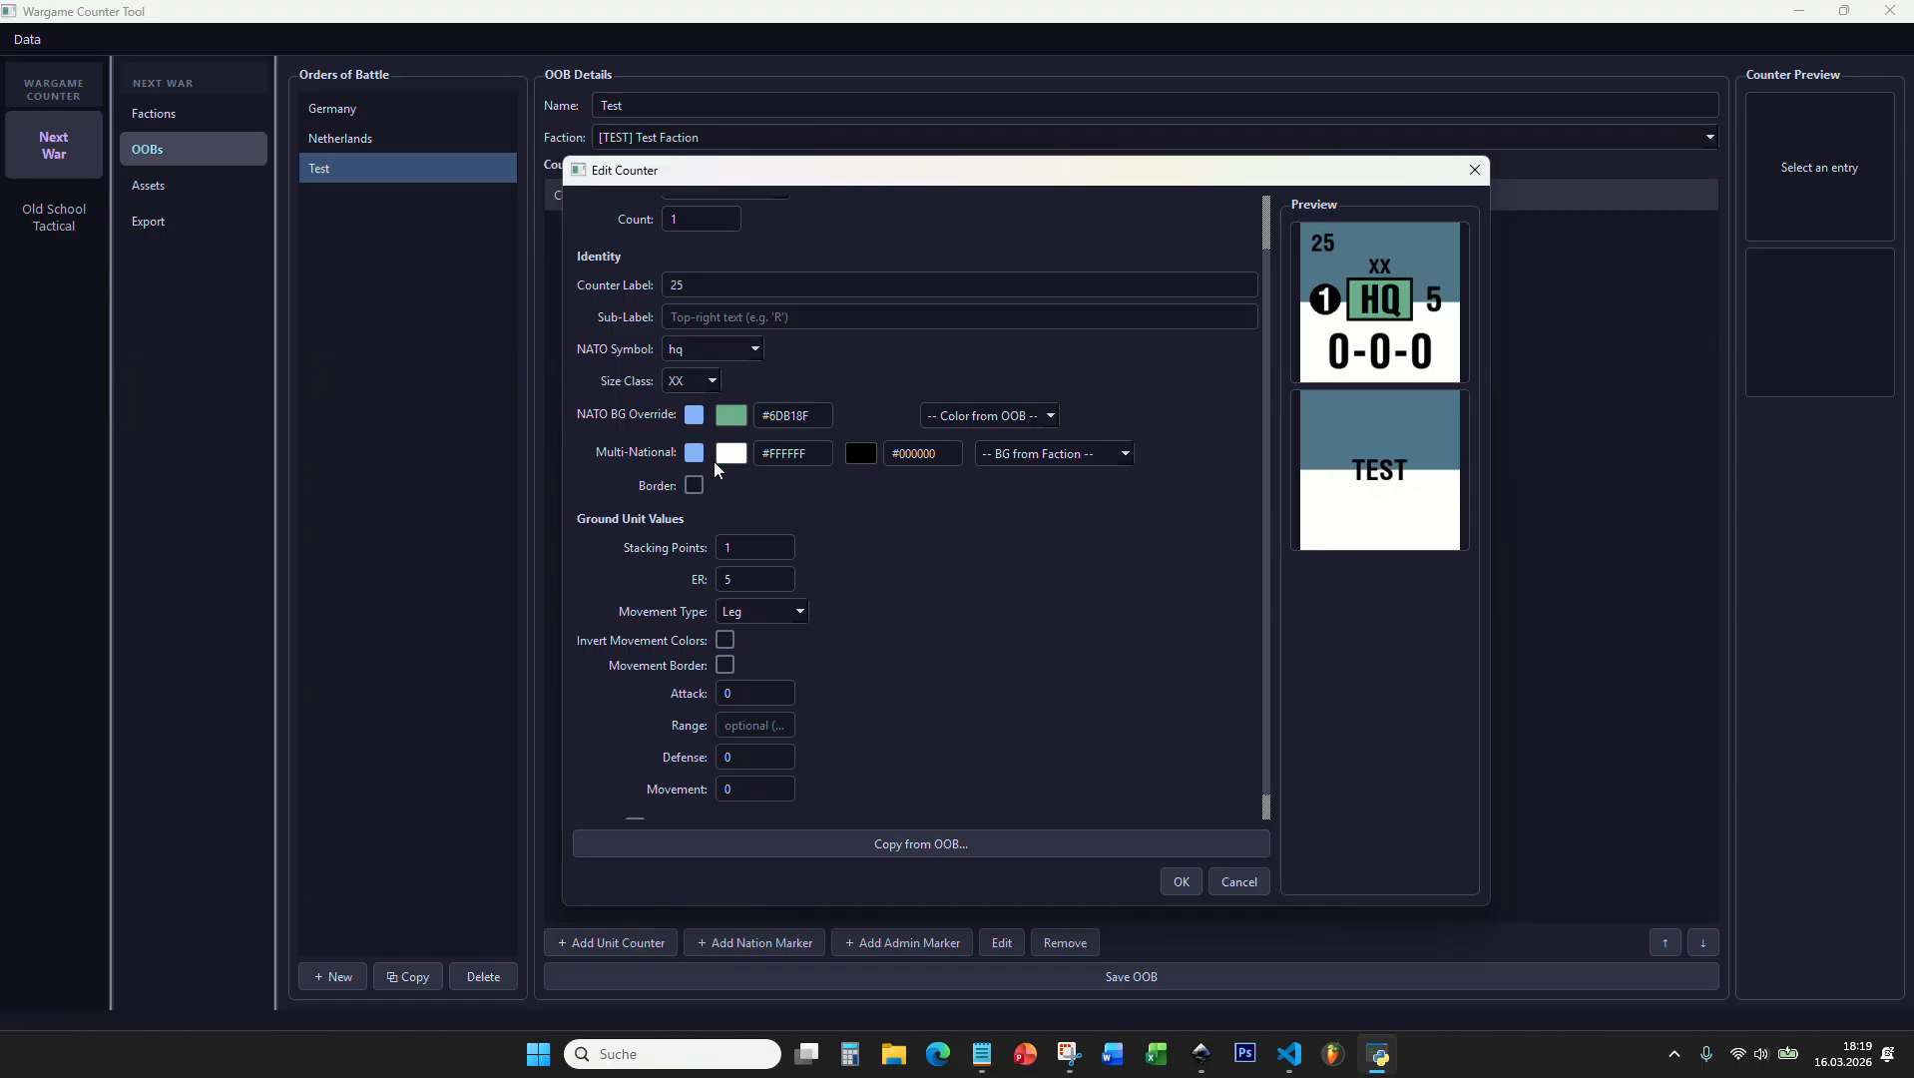
pyautogui.click(723, 457)
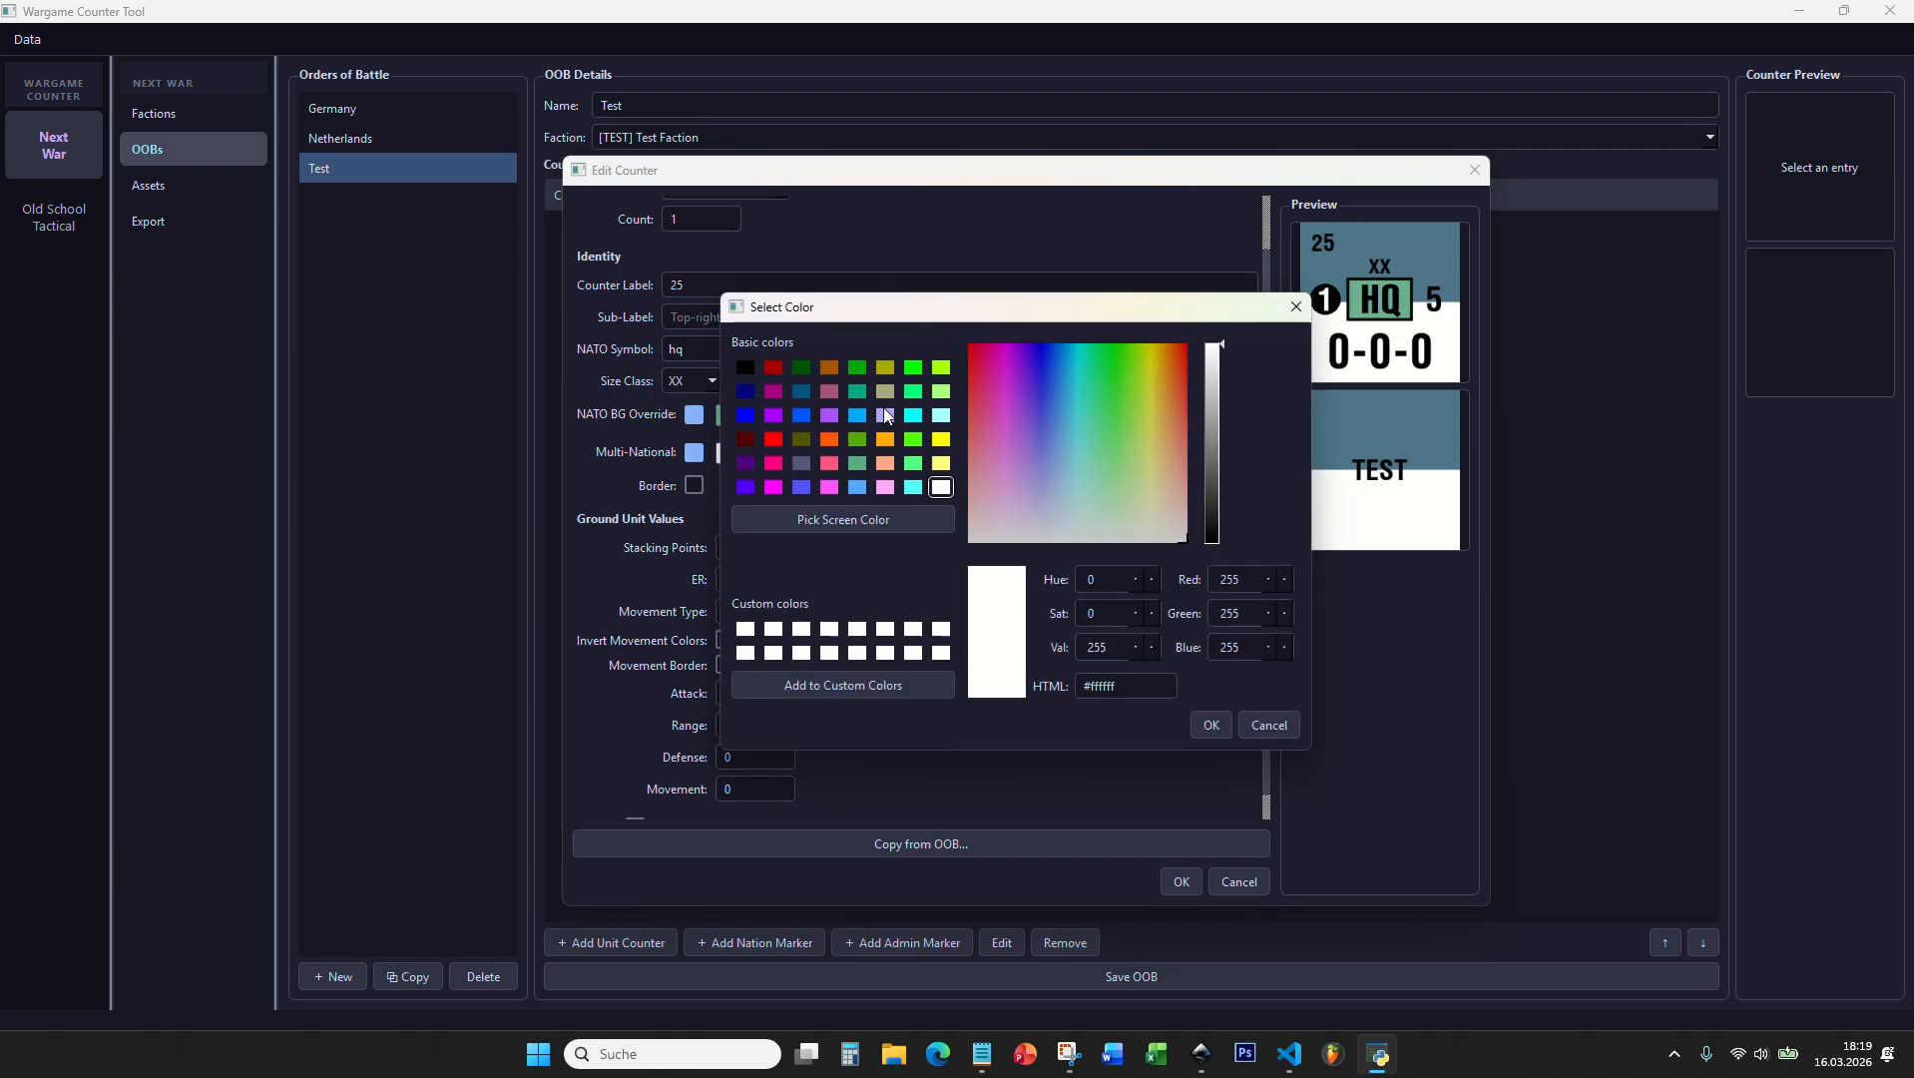
pyautogui.press('Escape')
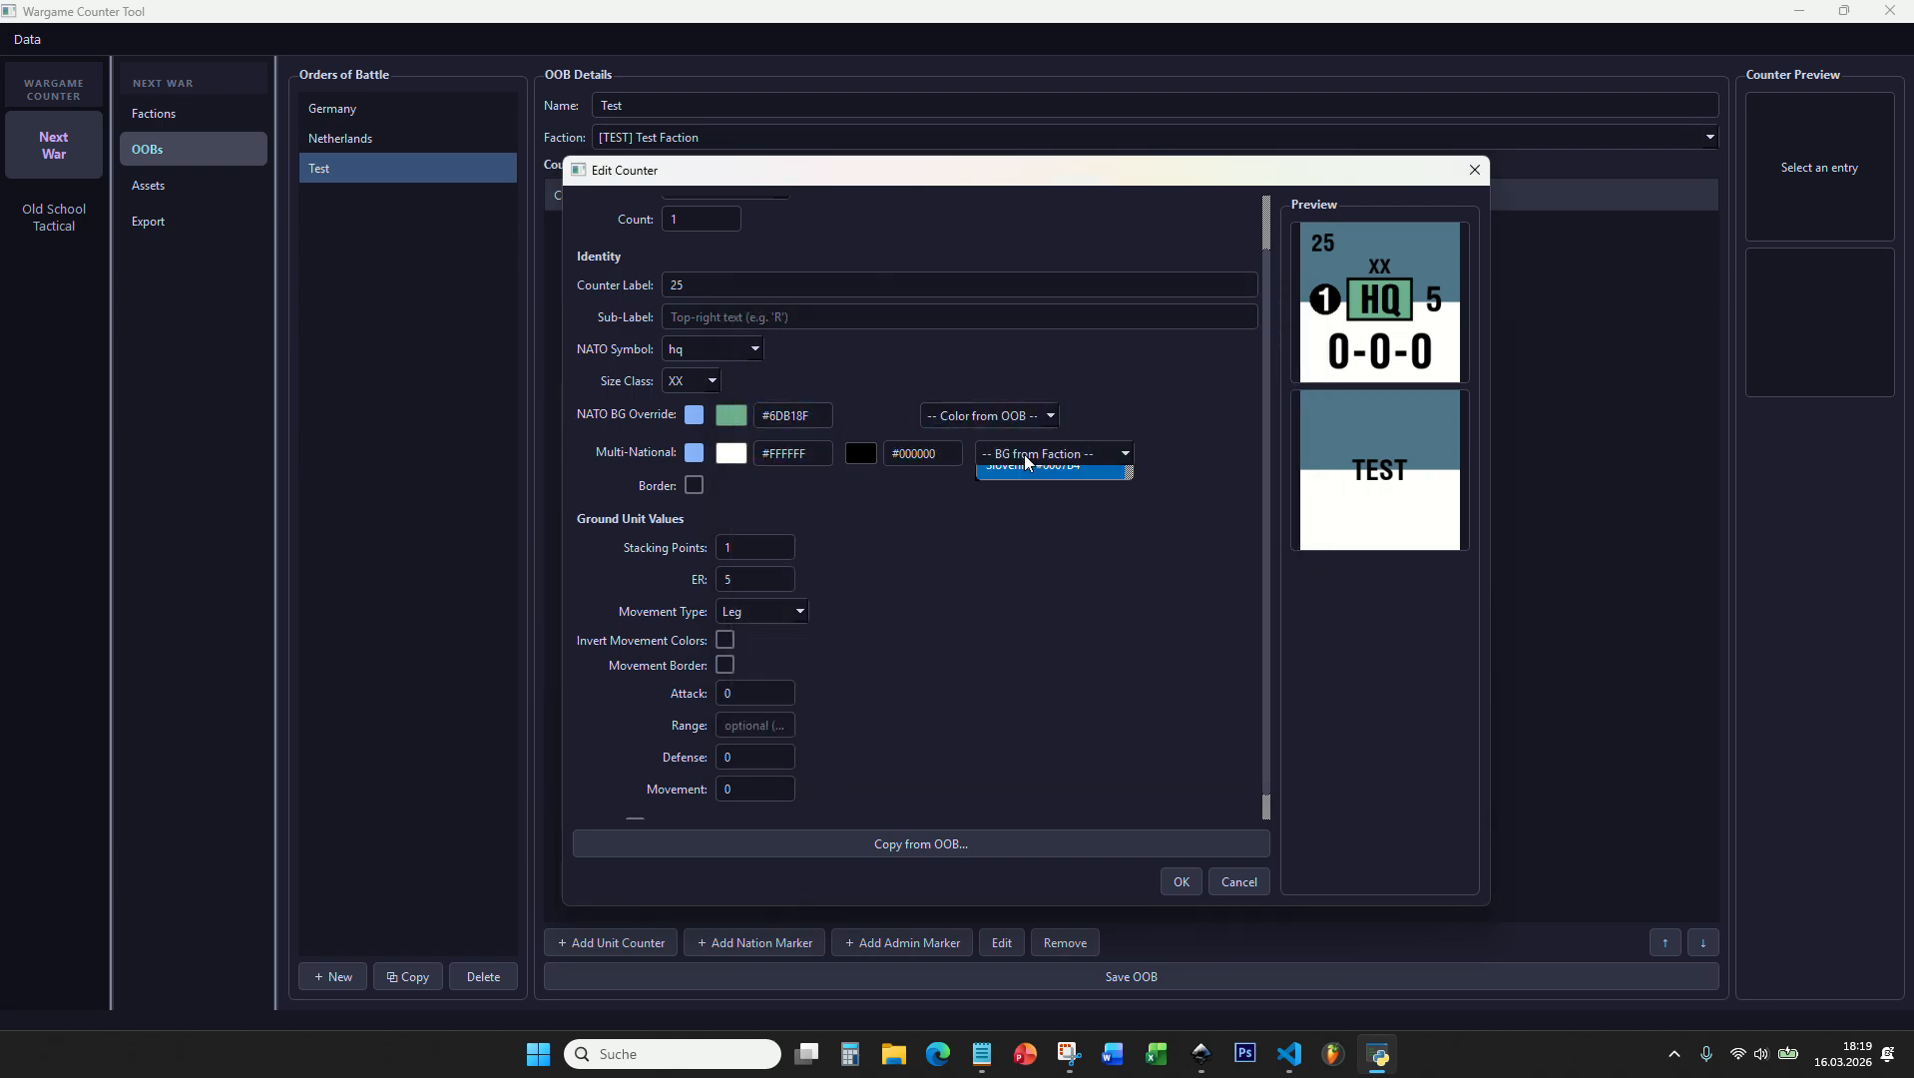
pyautogui.click(1028, 455)
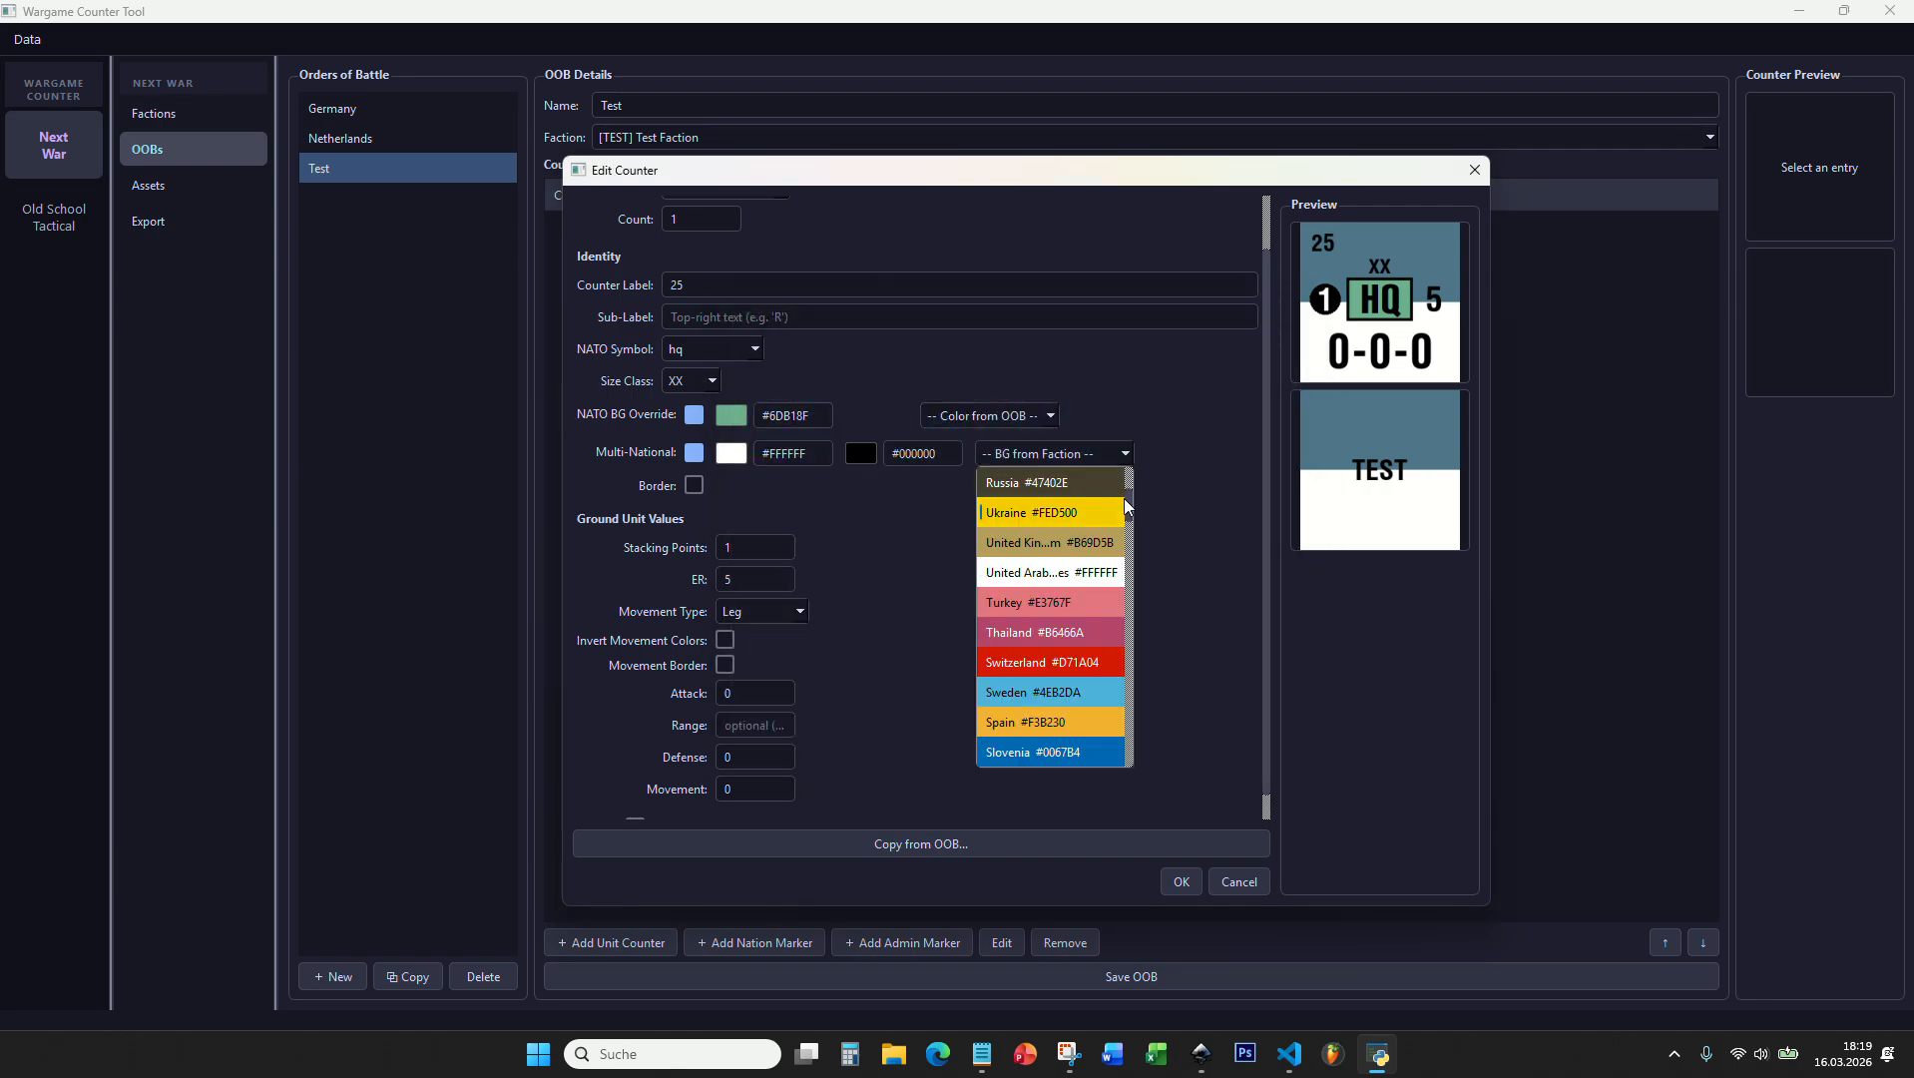
pyautogui.moveTo(1125, 499); pyautogui.dragTo(1138, 672)
pyautogui.scroll(-5, 1083, 594)
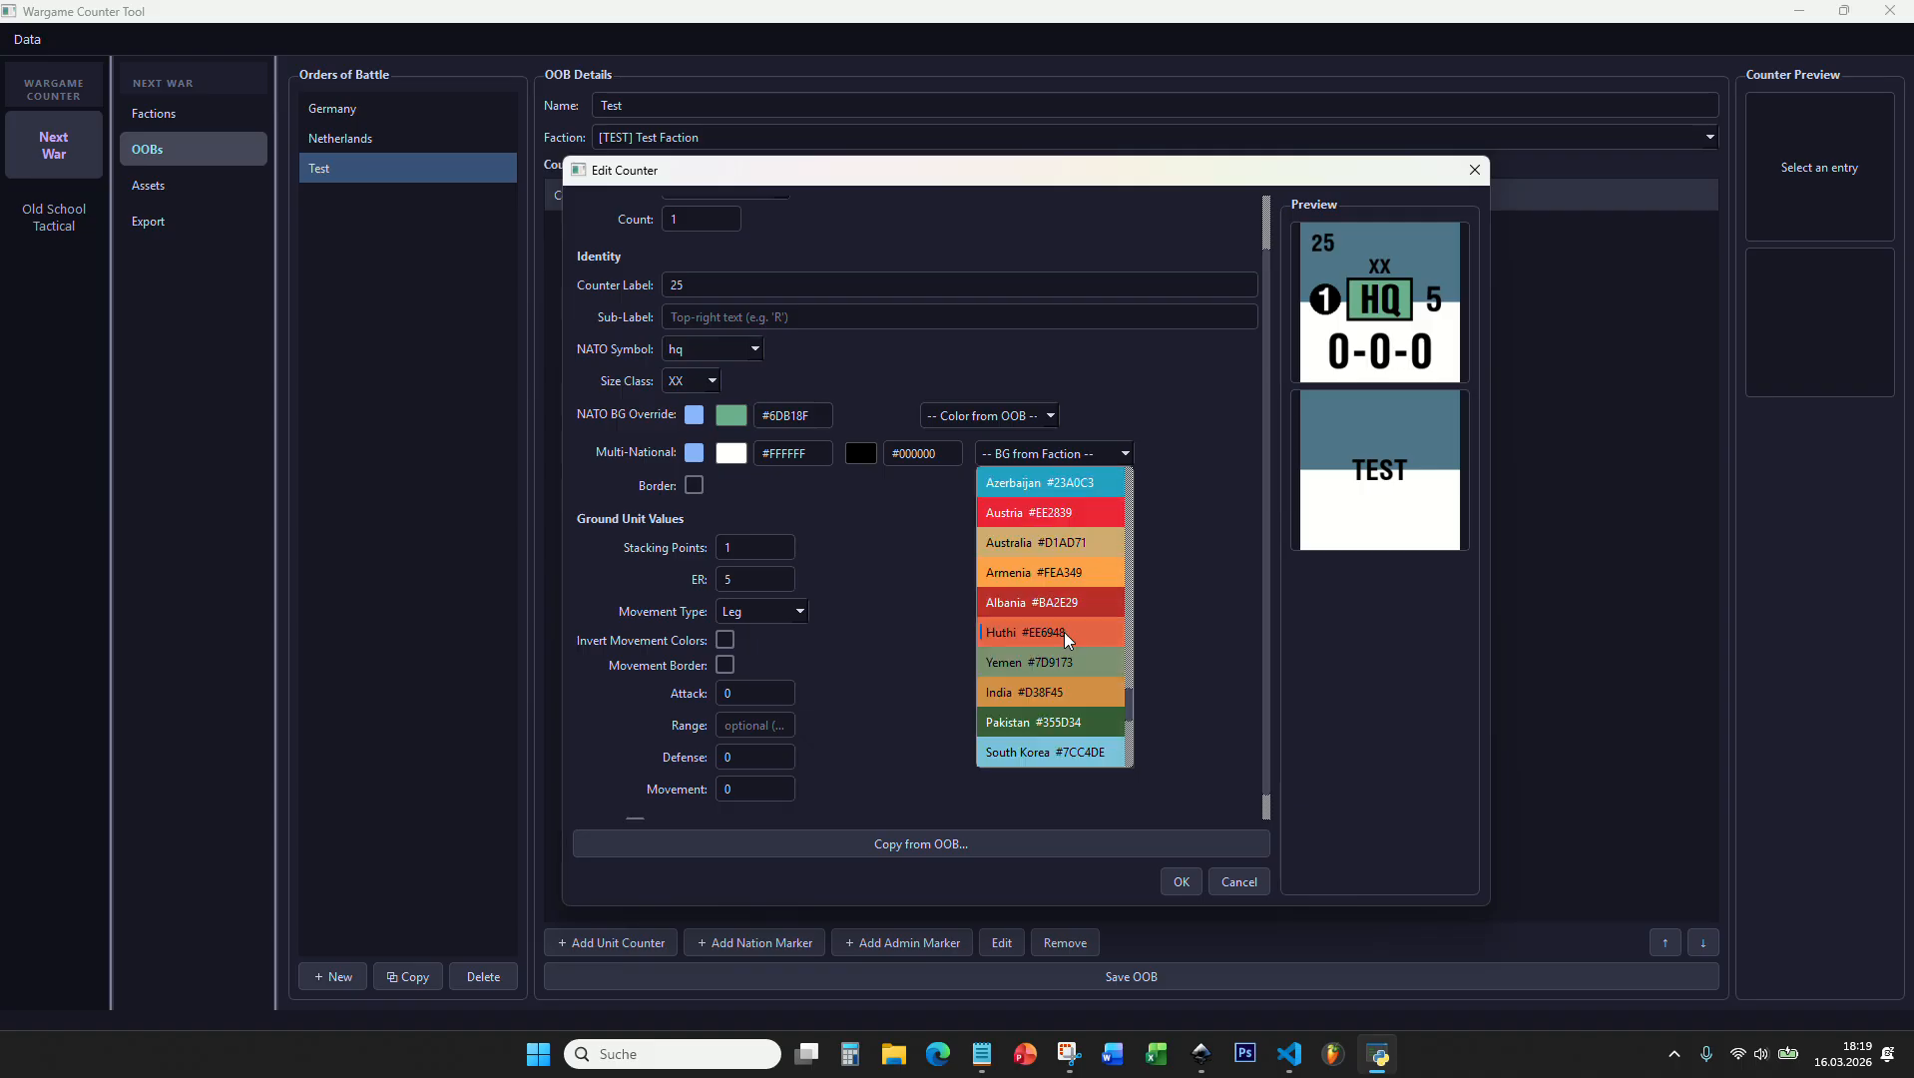
pyautogui.scroll(-1, 1063, 642)
pyautogui.click(888, 537)
# Step: Turn the Multi-National option off and try the counter border on and off
pyautogui.click(694, 455)
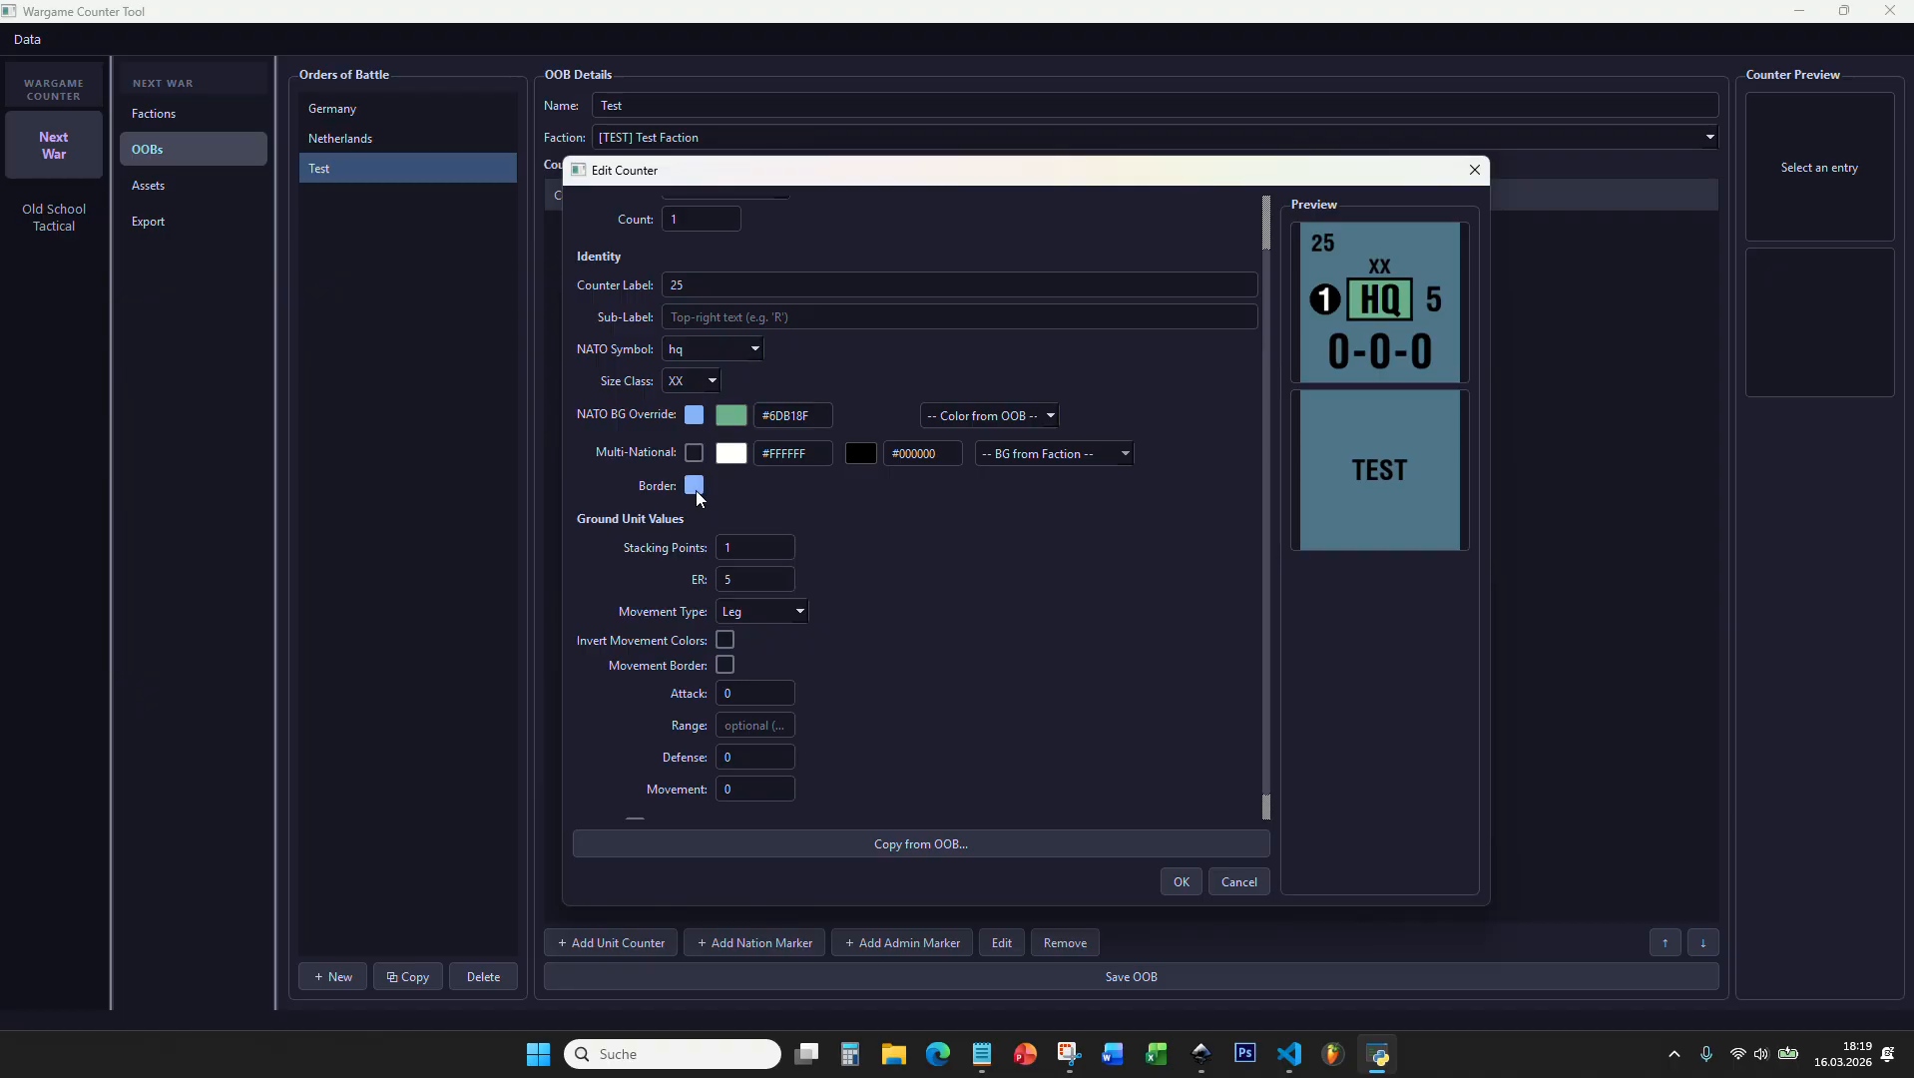
pyautogui.click(695, 487)
pyautogui.click(696, 487)
# Step: Set the ground unit's ER to 6
pyautogui.scroll(-1, 818, 505)
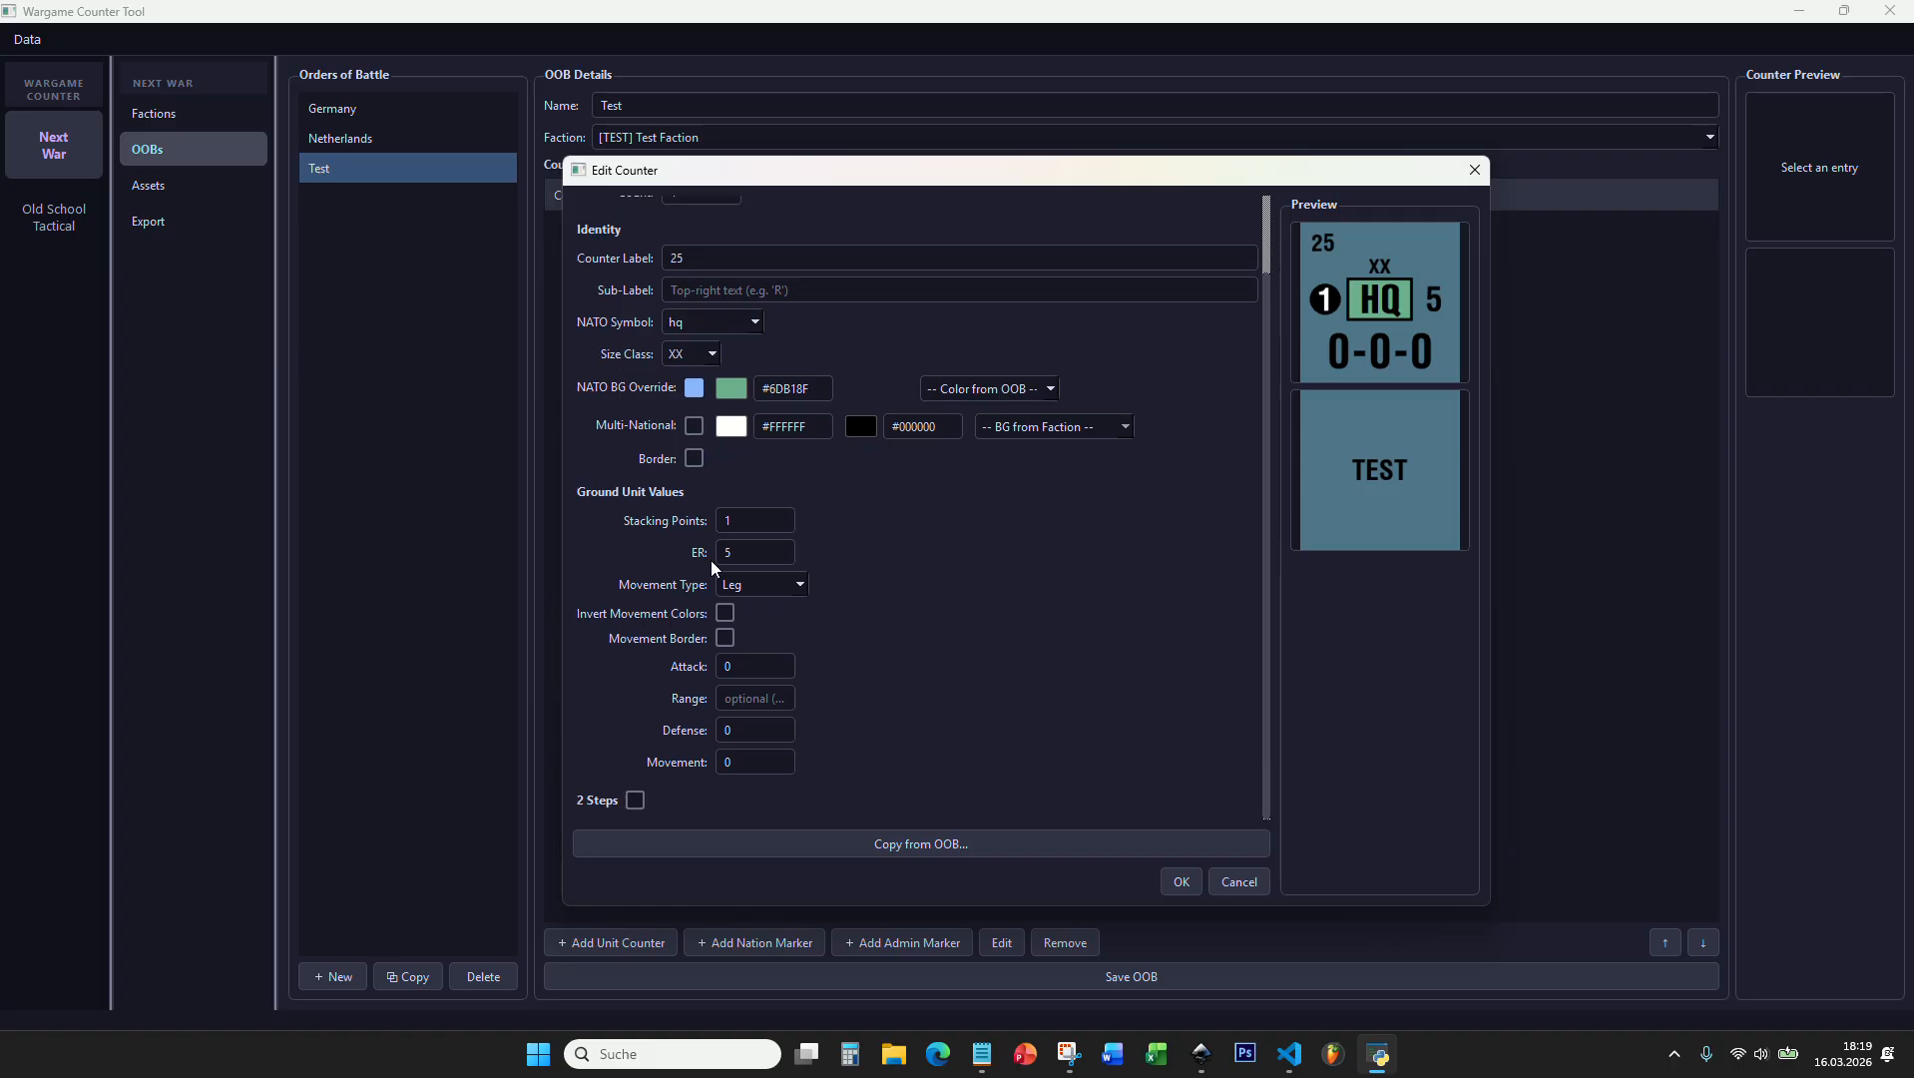
pyautogui.click(756, 514)
pyautogui.doubleClick(758, 555)
pyautogui.write('6')
# Step: Try the movement types Leg, Light Inf, Motorized, Mechanized and Air Mobile one by one to compare them in the preview
pyautogui.click(762, 589)
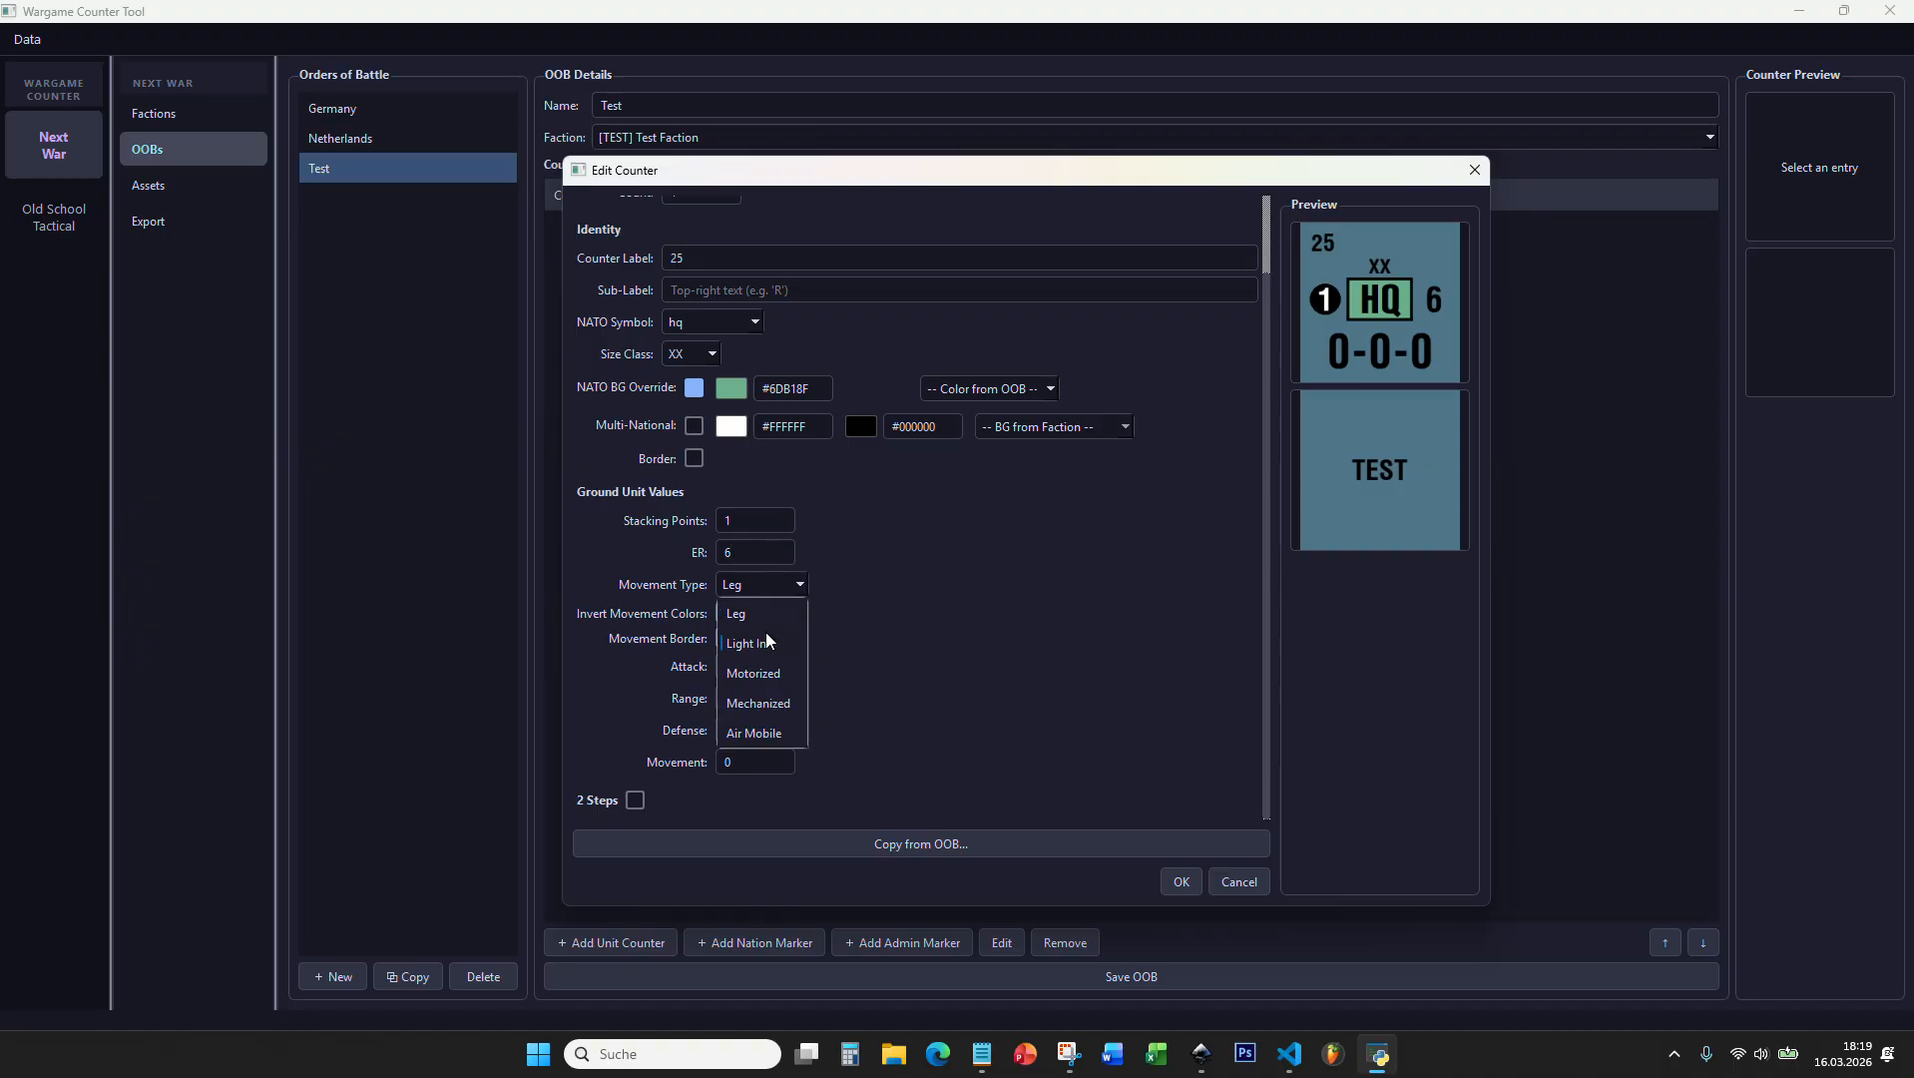
pyautogui.click(764, 612)
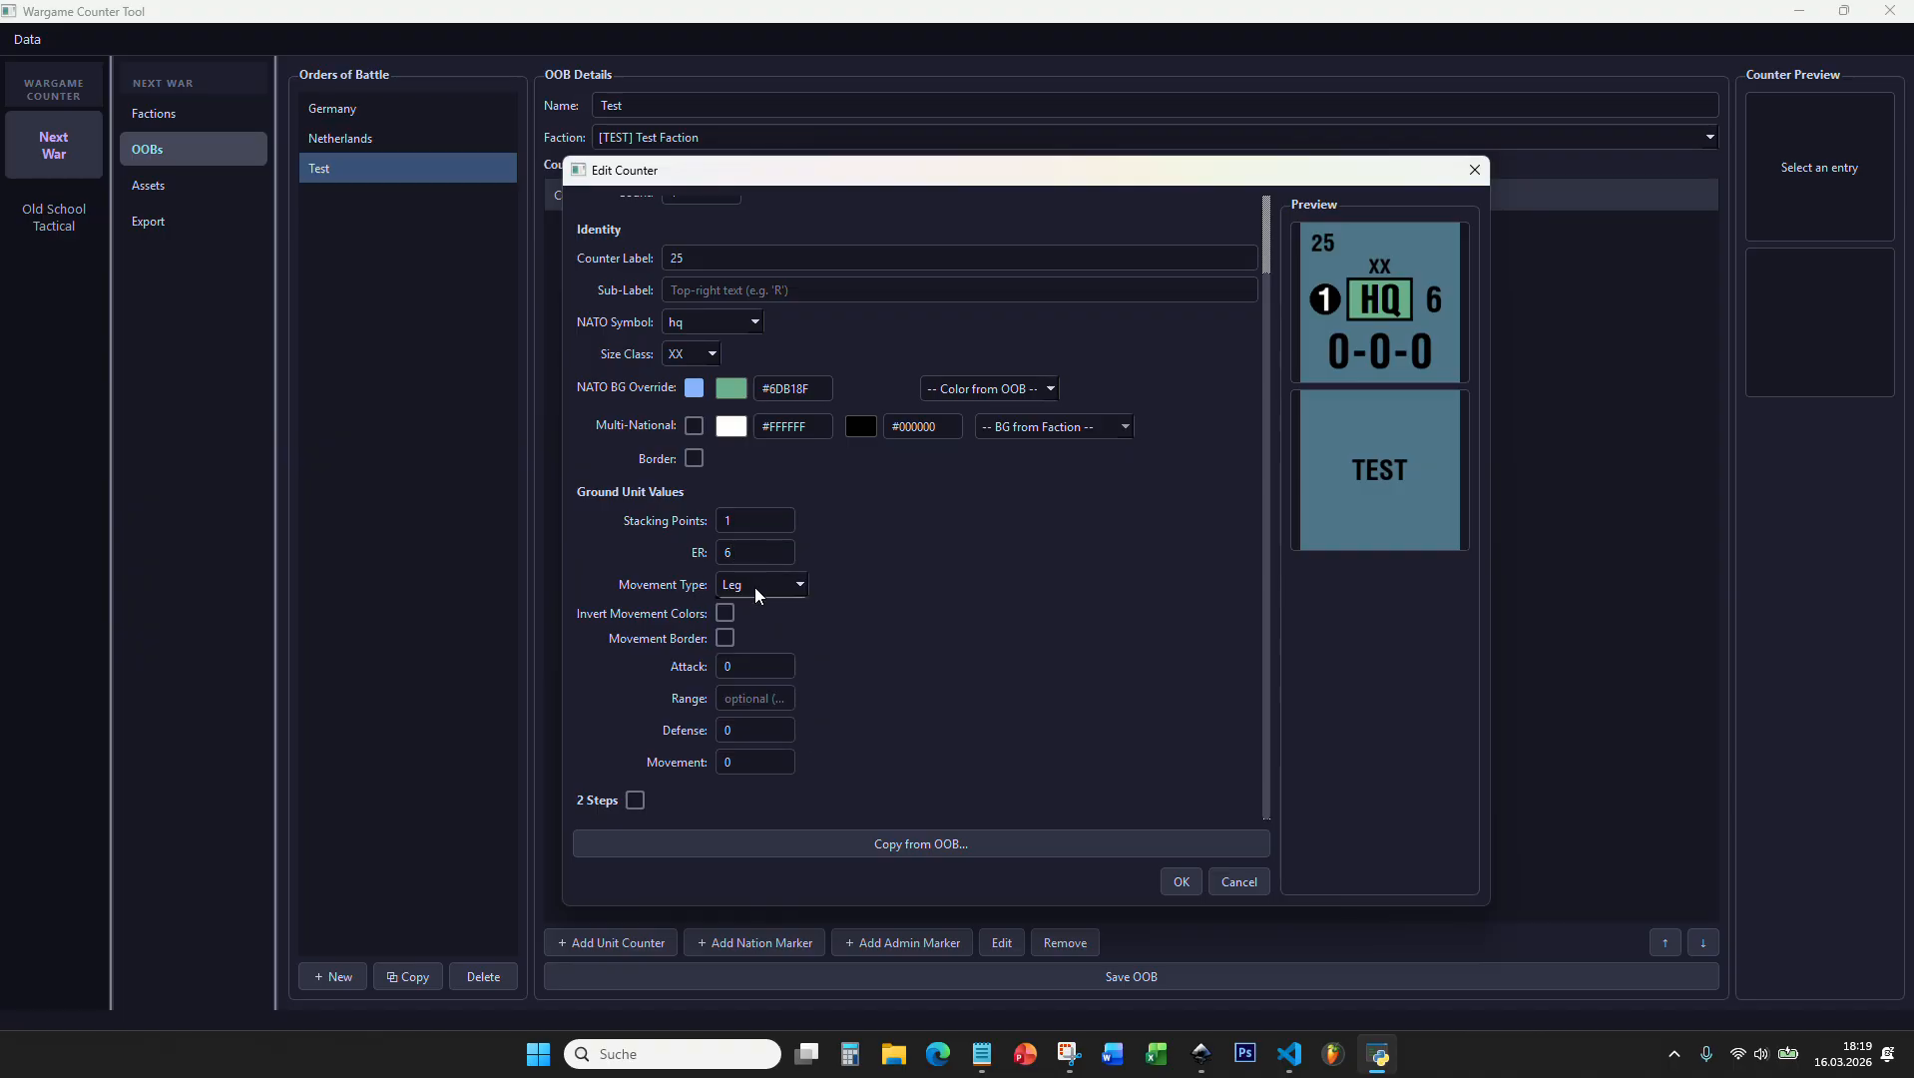
pyautogui.click(756, 586)
pyautogui.click(751, 643)
pyautogui.click(740, 587)
pyautogui.click(753, 673)
pyautogui.click(774, 588)
pyautogui.click(763, 701)
pyautogui.click(764, 585)
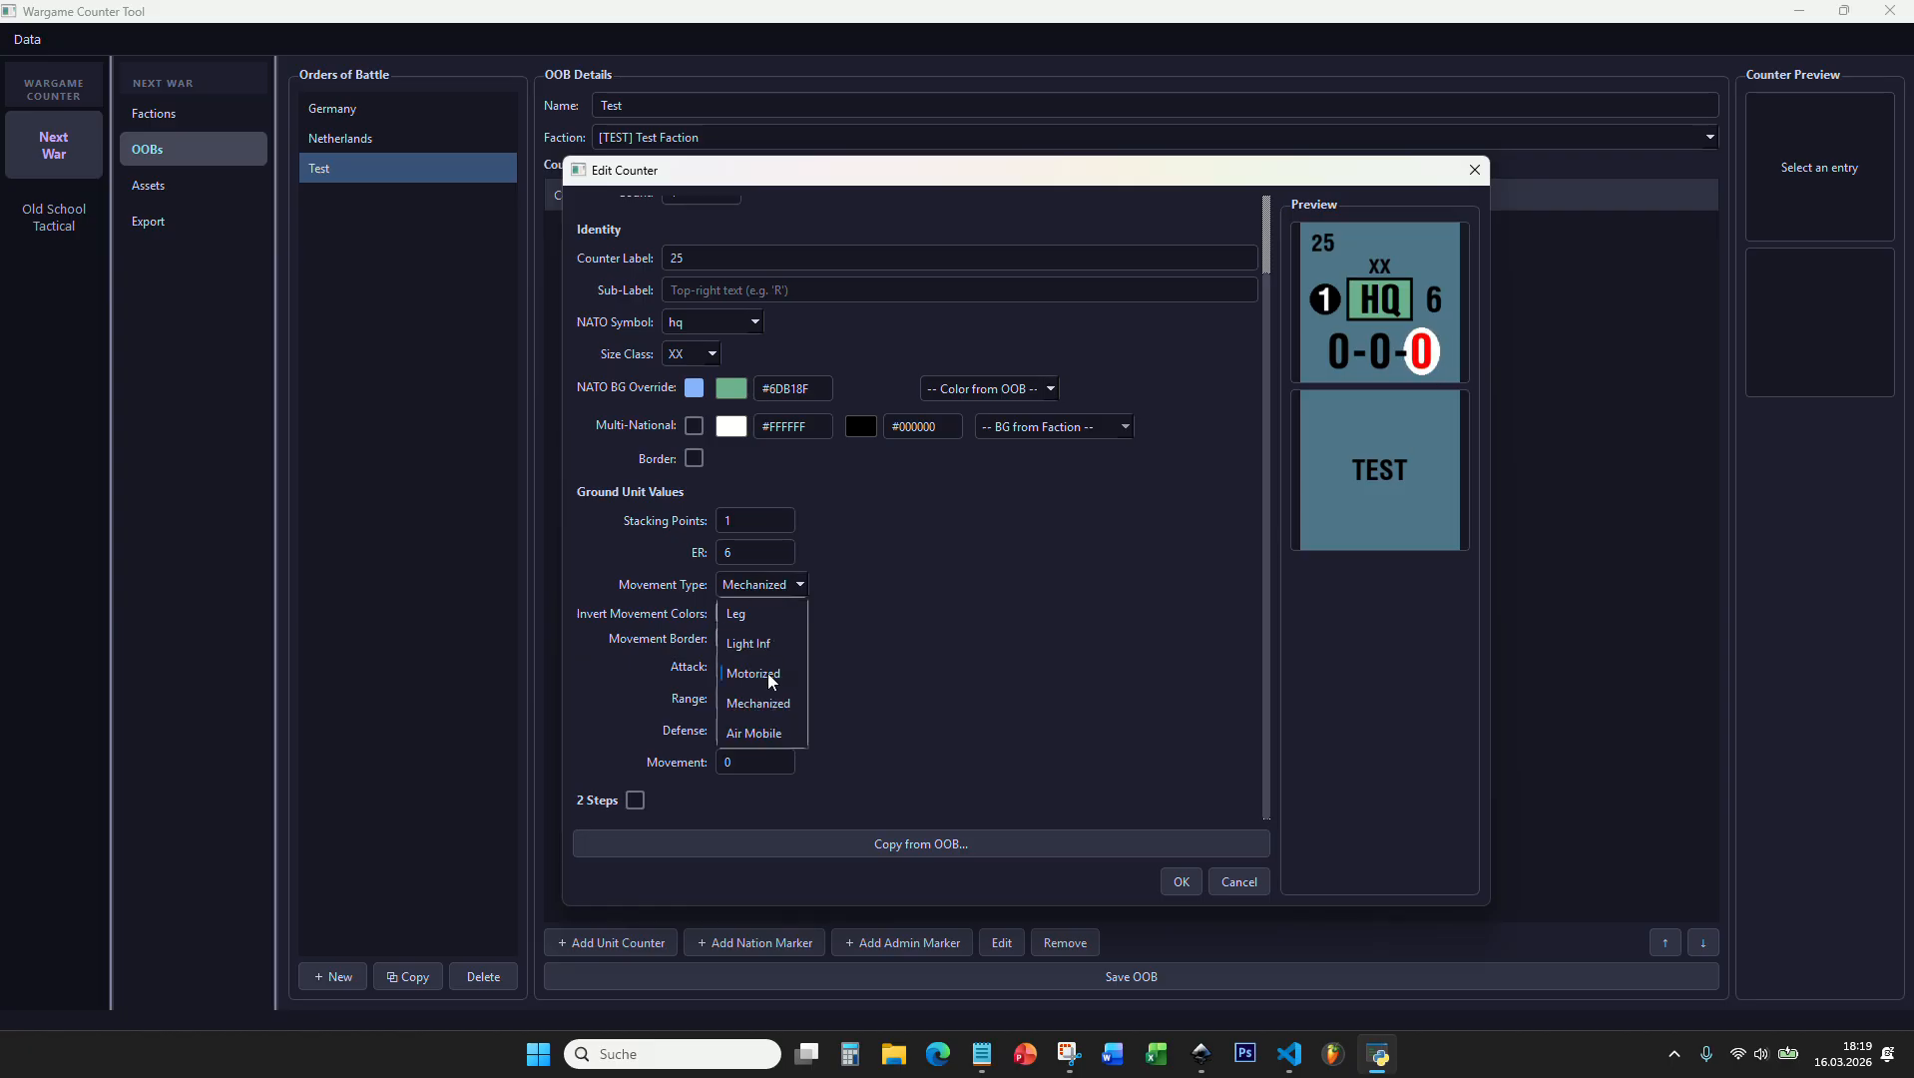
pyautogui.click(768, 734)
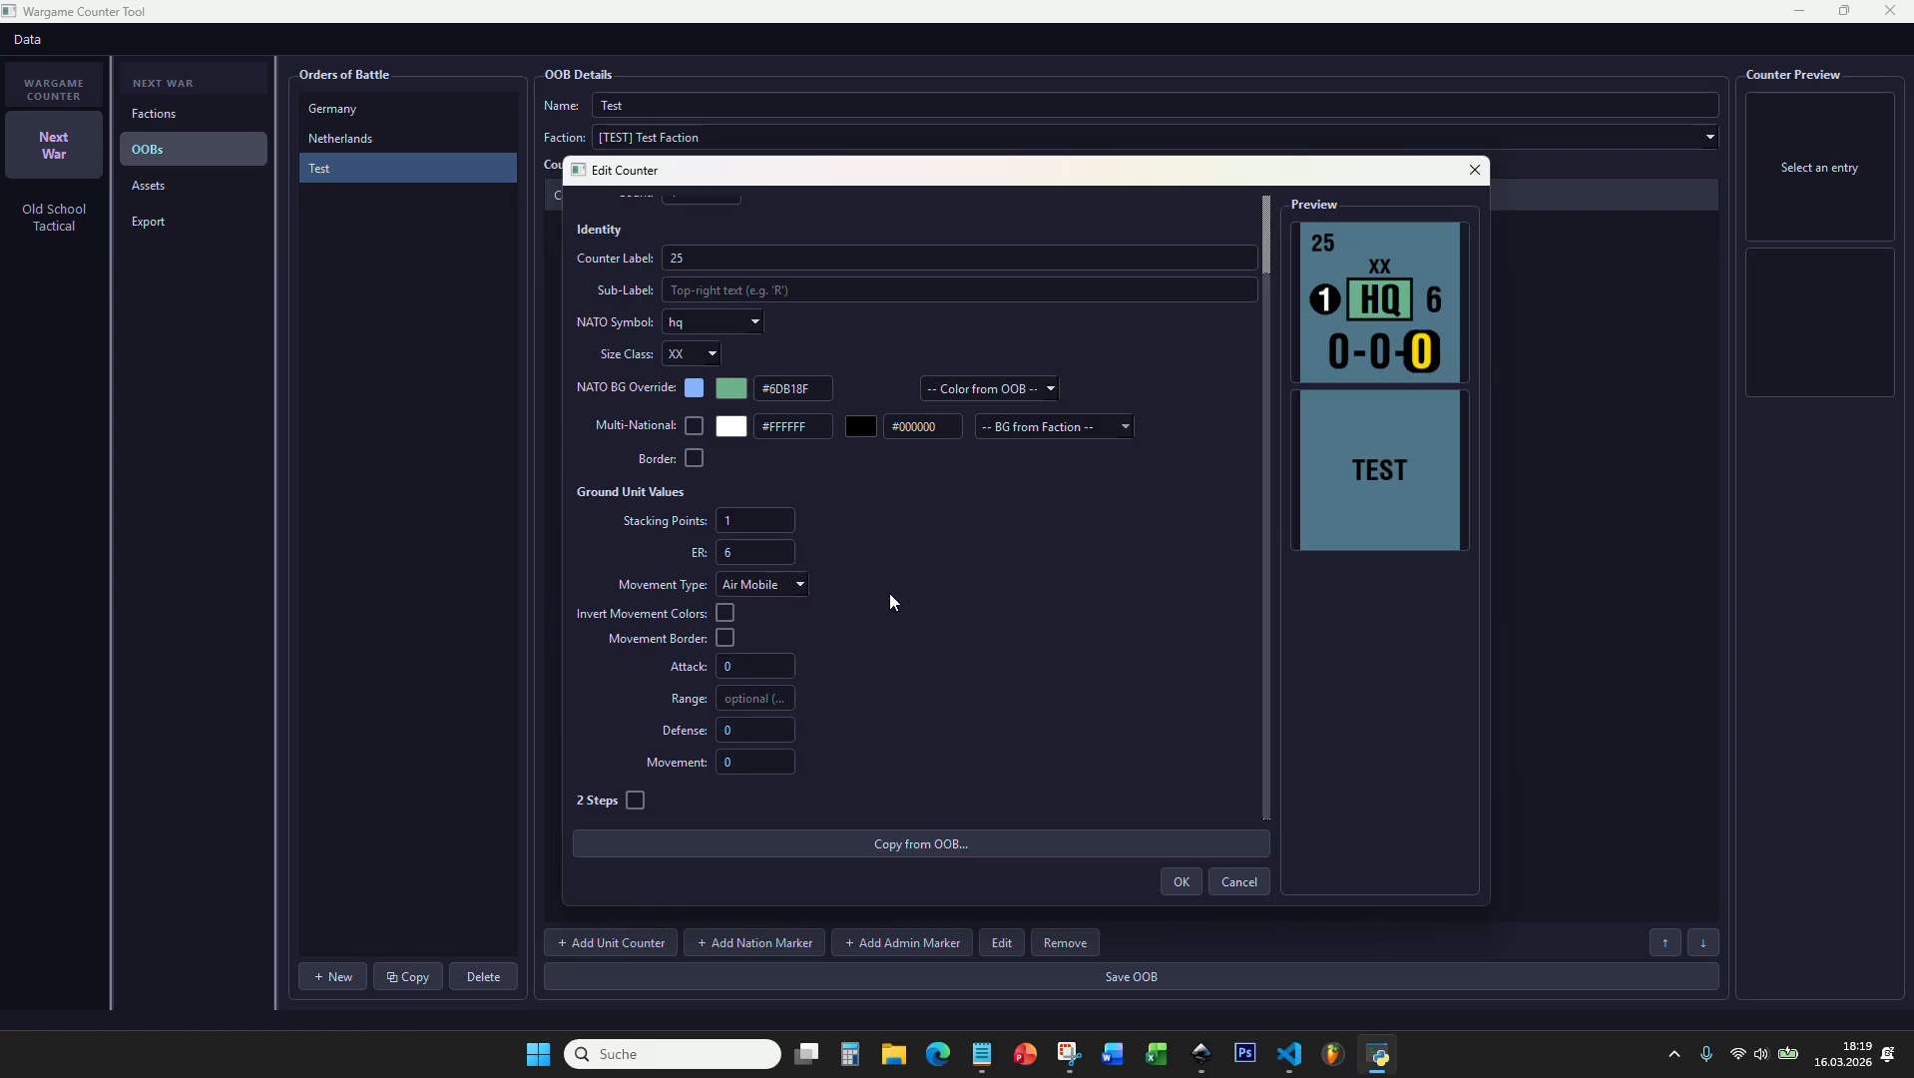
# Step: Switch the movement type to Motorized and try inverted movement colours on and off
pyautogui.click(798, 586)
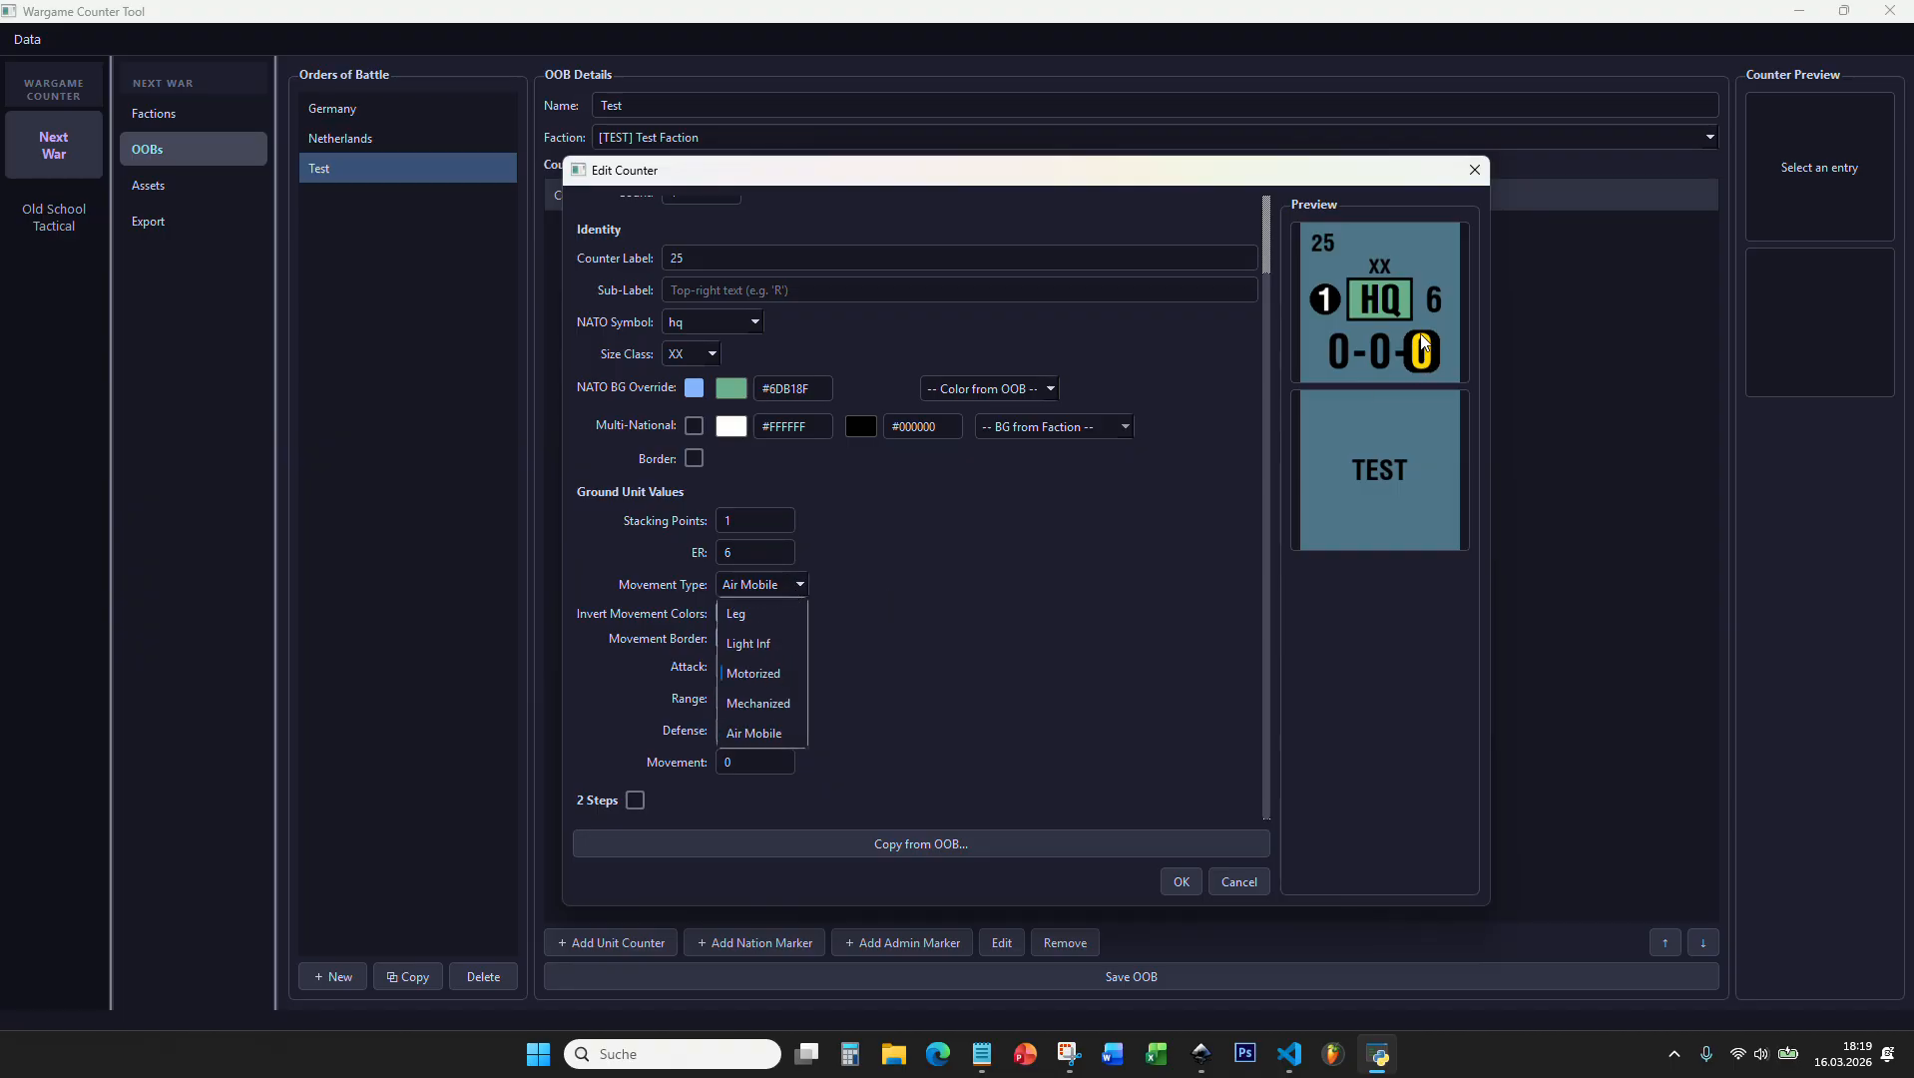
pyautogui.click(777, 674)
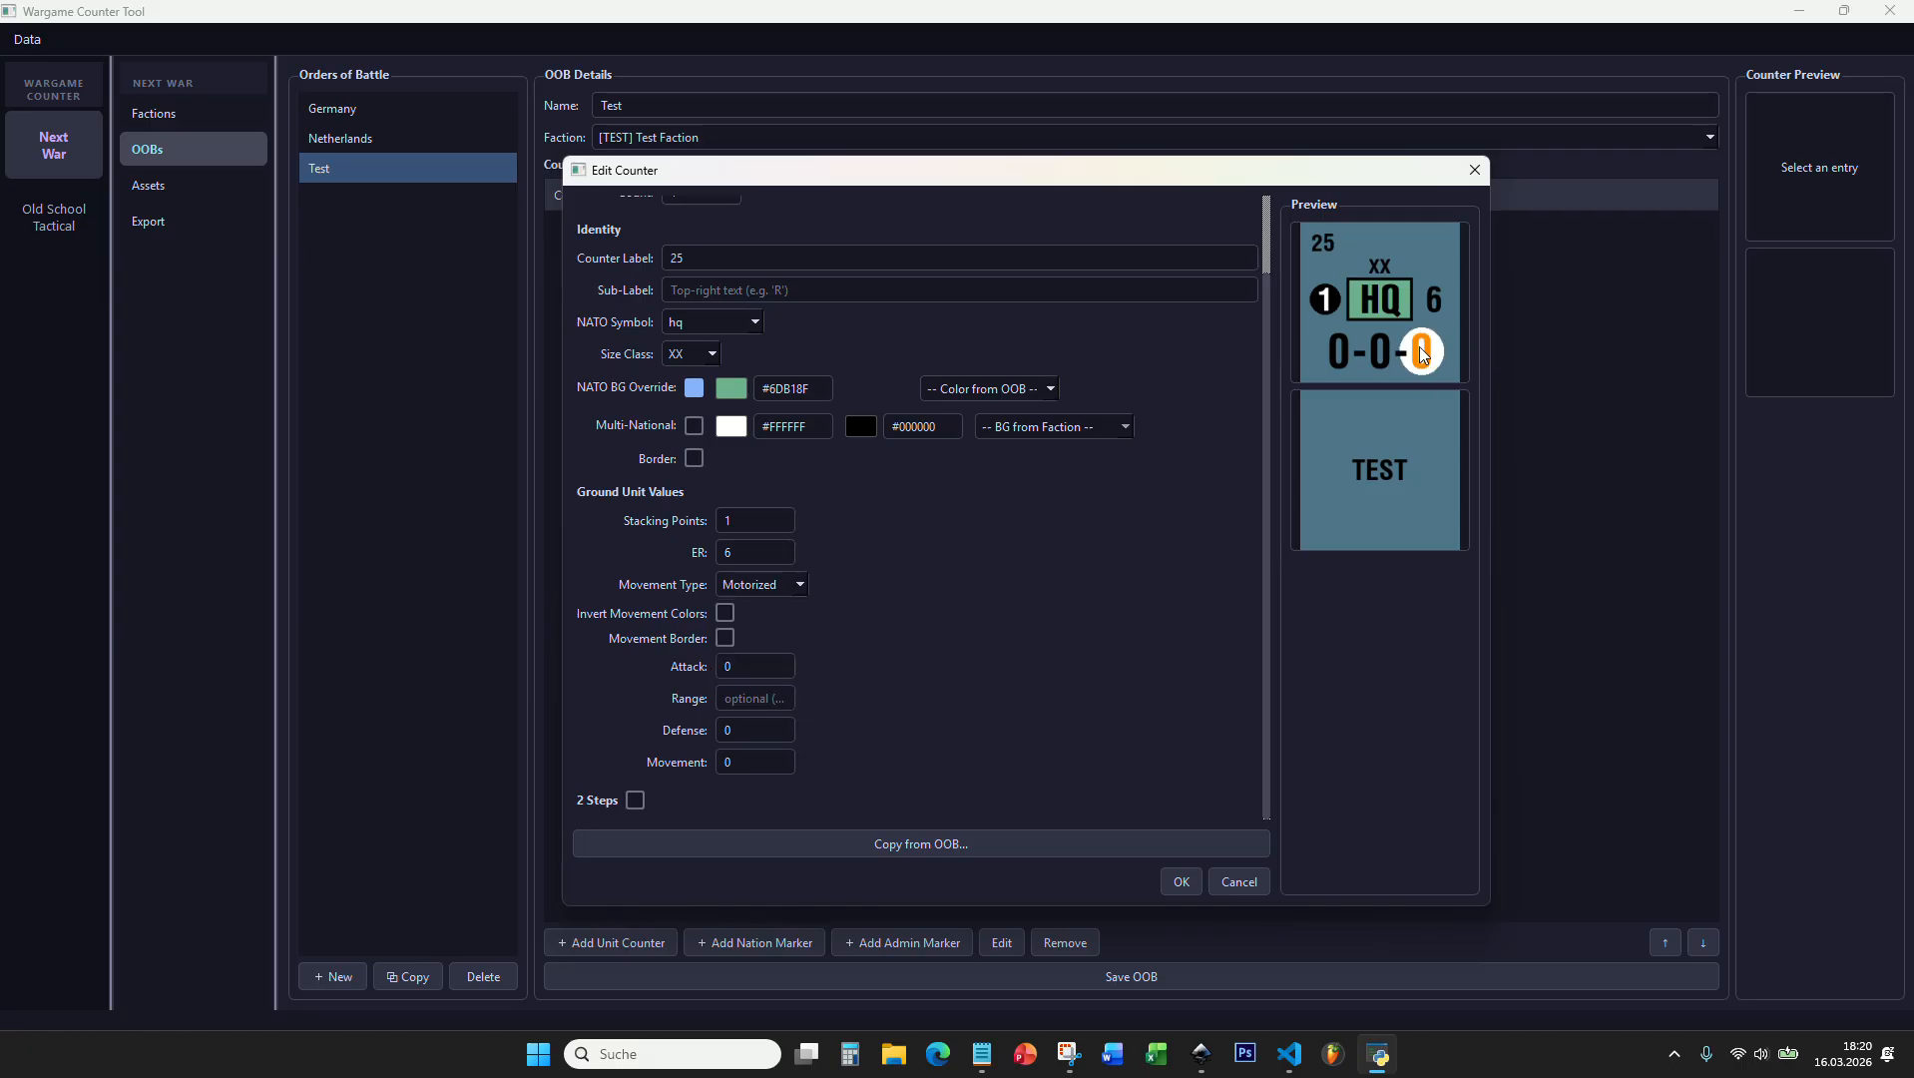
pyautogui.click(725, 615)
pyautogui.click(726, 614)
pyautogui.click(725, 614)
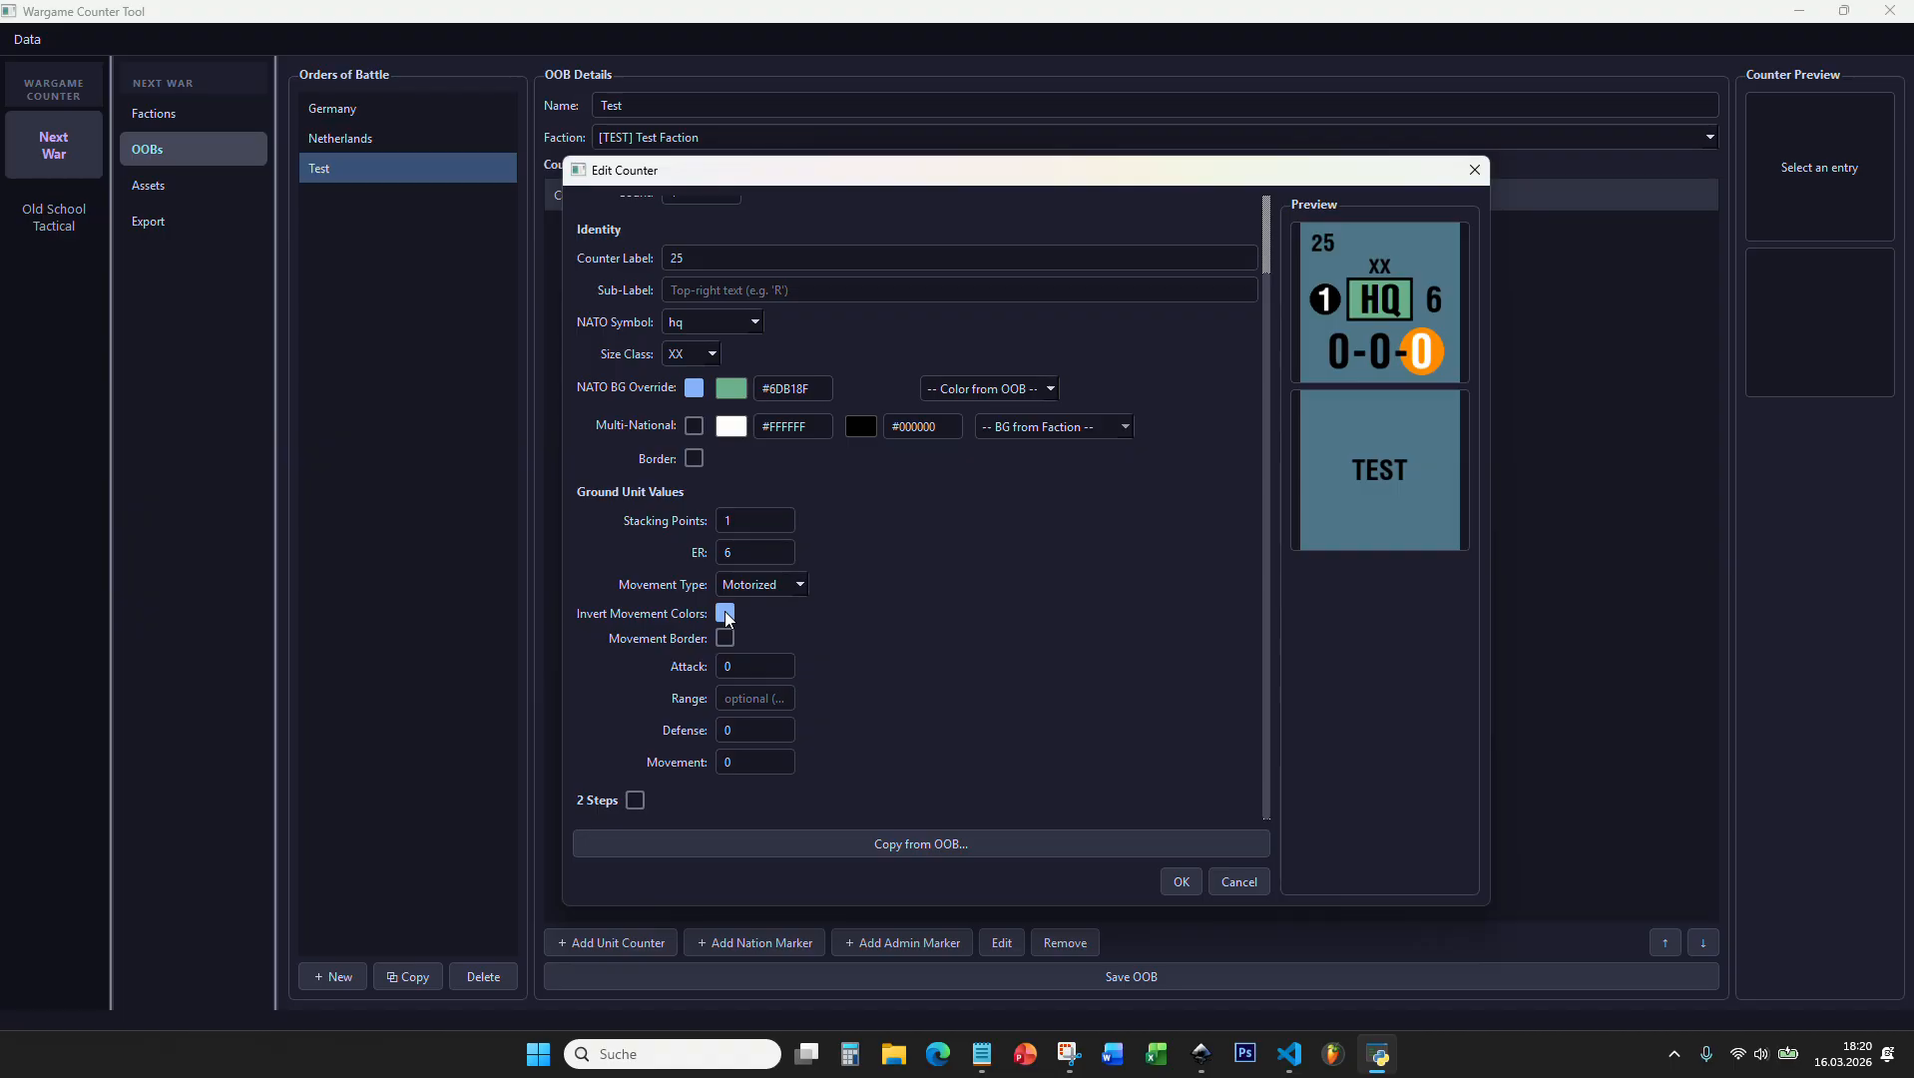
pyautogui.click(725, 615)
pyautogui.click(728, 612)
pyautogui.click(727, 613)
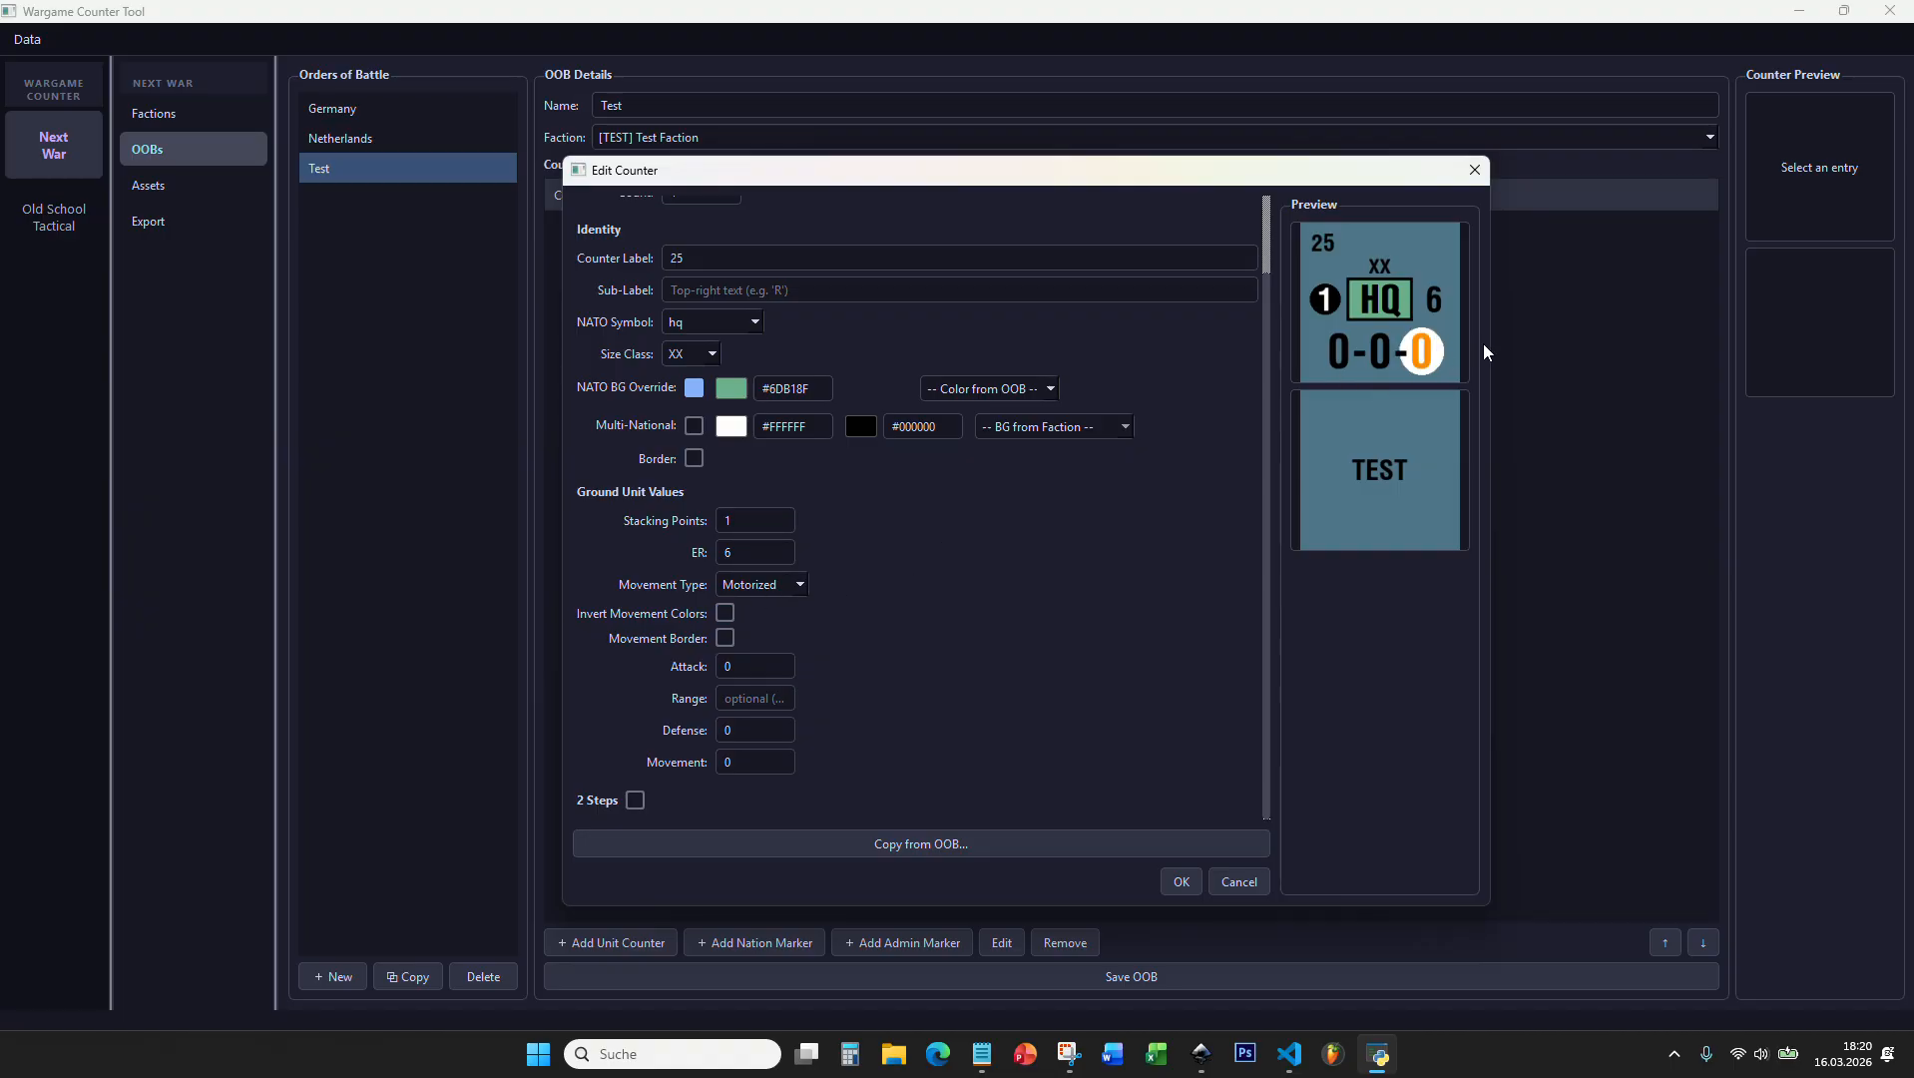
# Step: Switch the movement type to Light Inf and try the movement border option
pyautogui.click(756, 589)
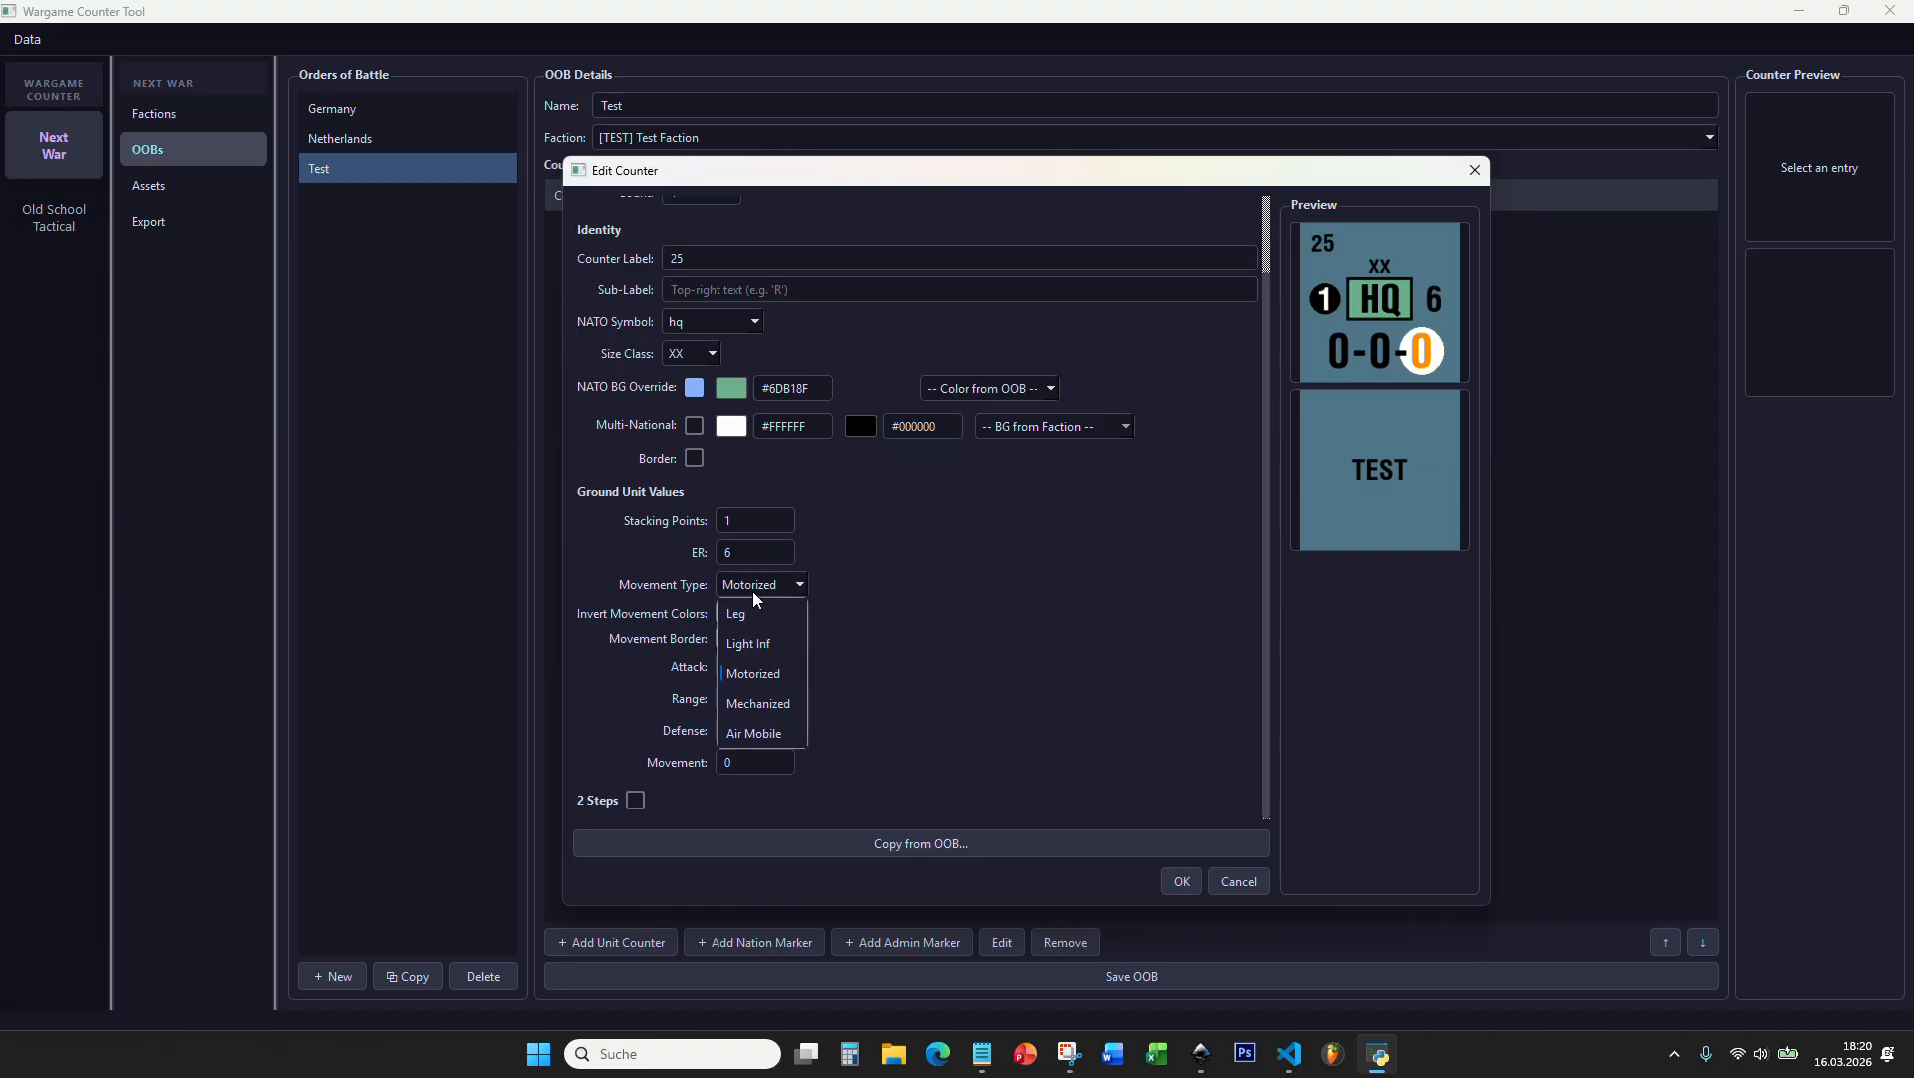
pyautogui.click(795, 643)
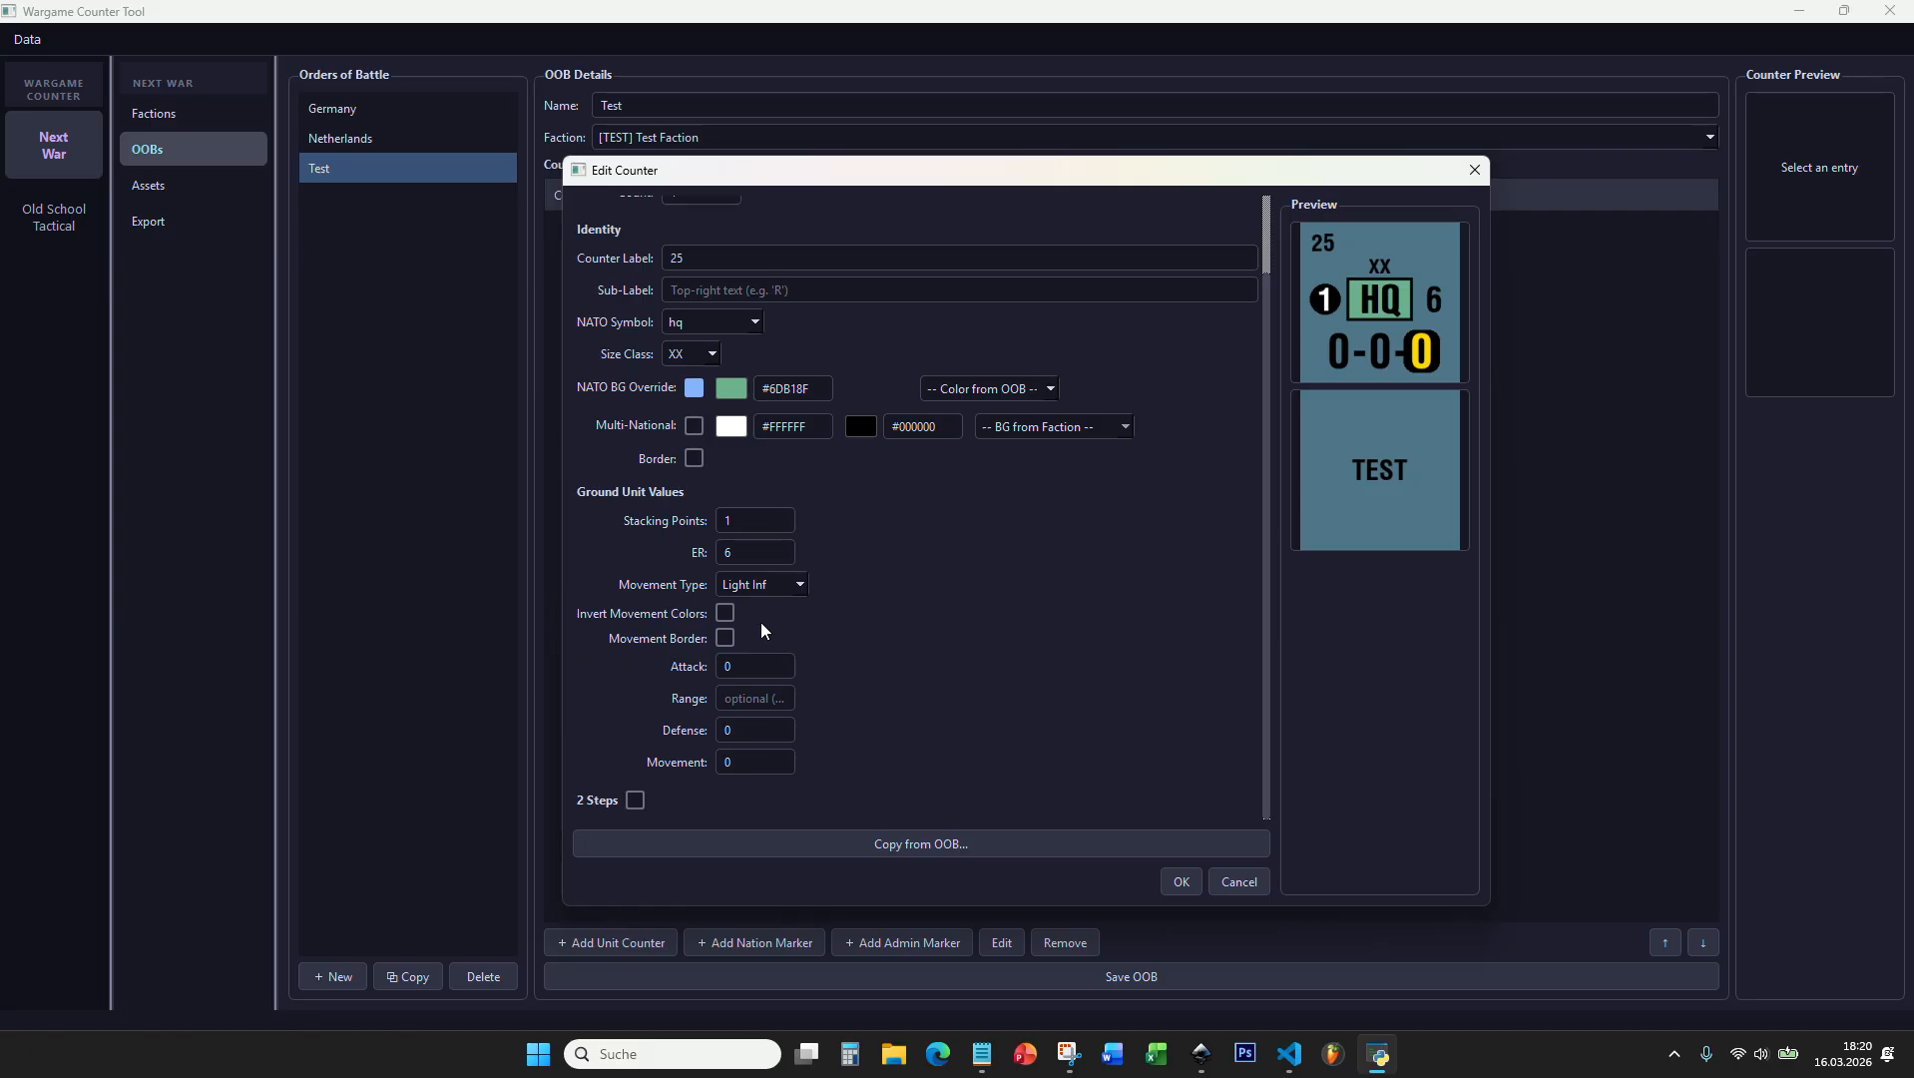
pyautogui.click(725, 638)
# Step: Set the movement type to Motorized with range 5, defense 2 and movement 6, and accept the counter
pyautogui.click(754, 589)
pyautogui.click(758, 671)
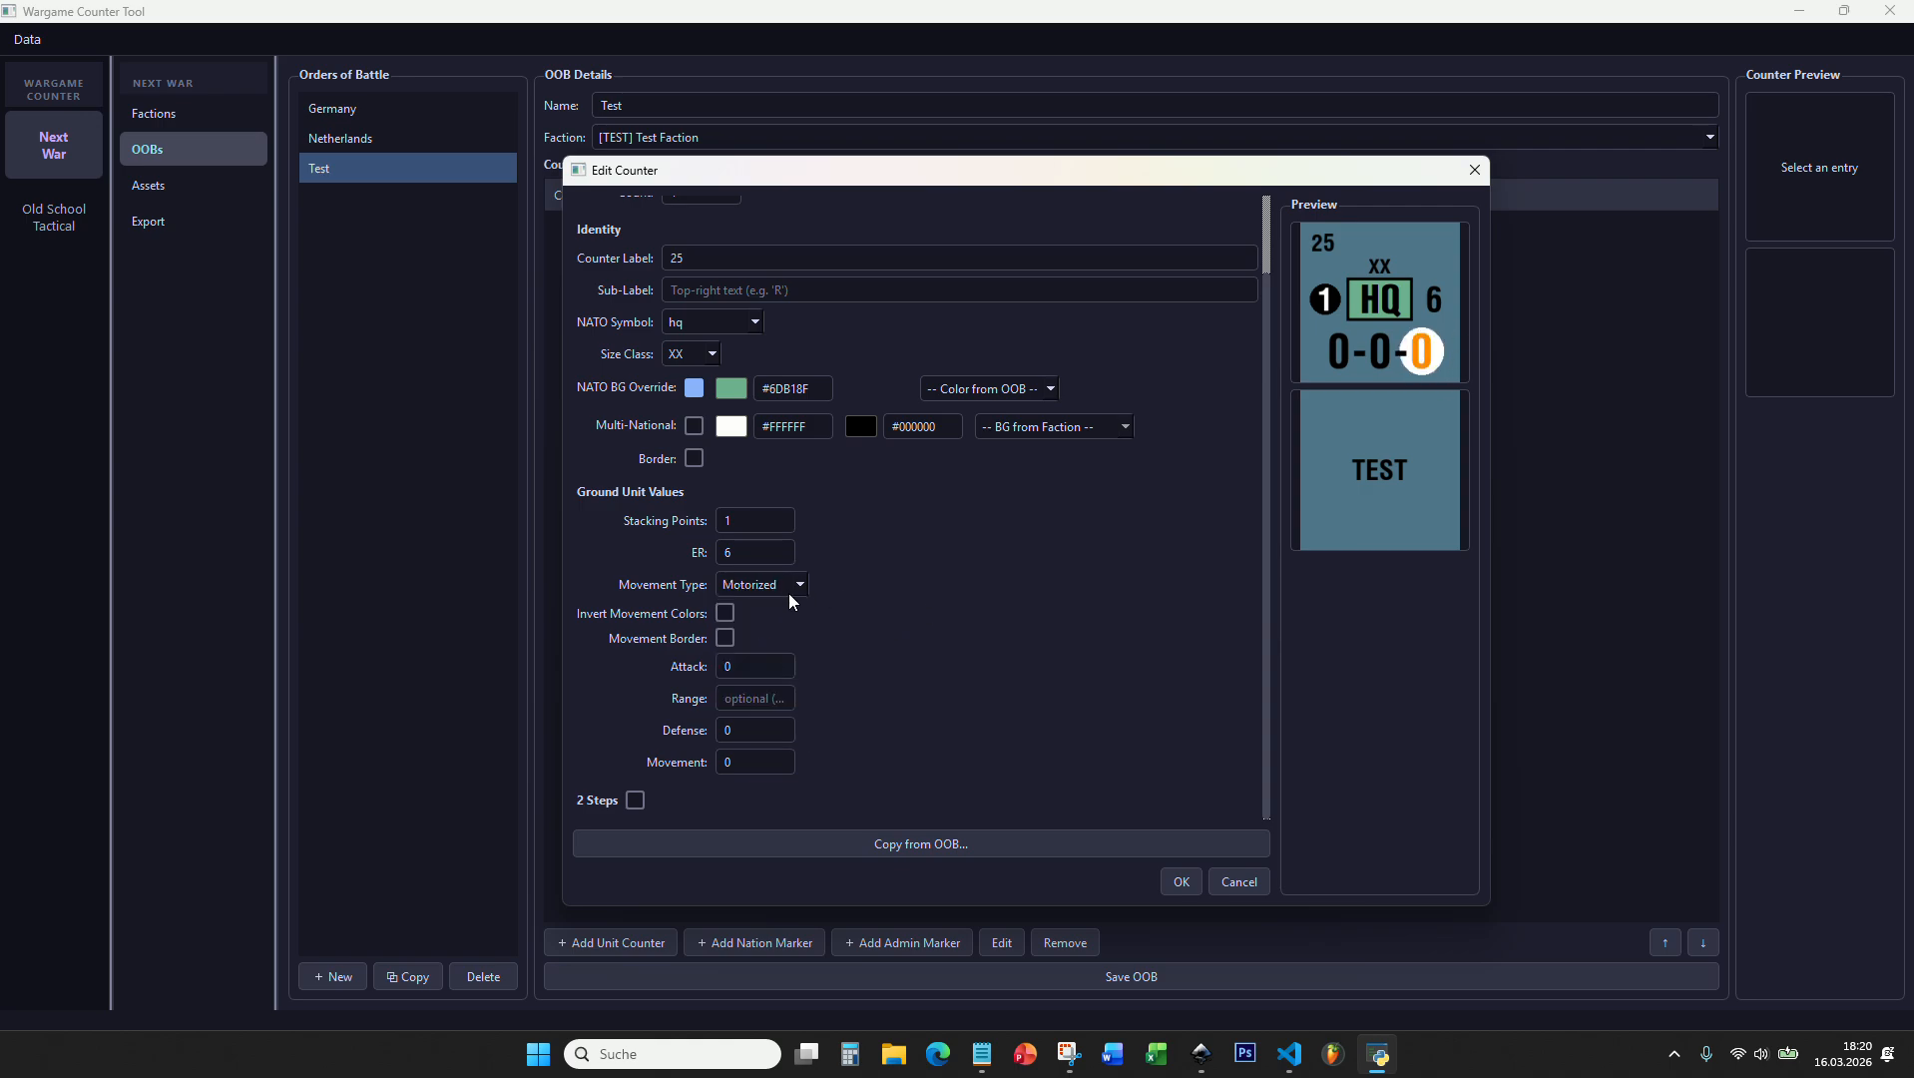
pyautogui.doubleClick(731, 666)
pyautogui.click(753, 697)
pyautogui.write('5')
pyautogui.press('Tab')
pyautogui.write('2')
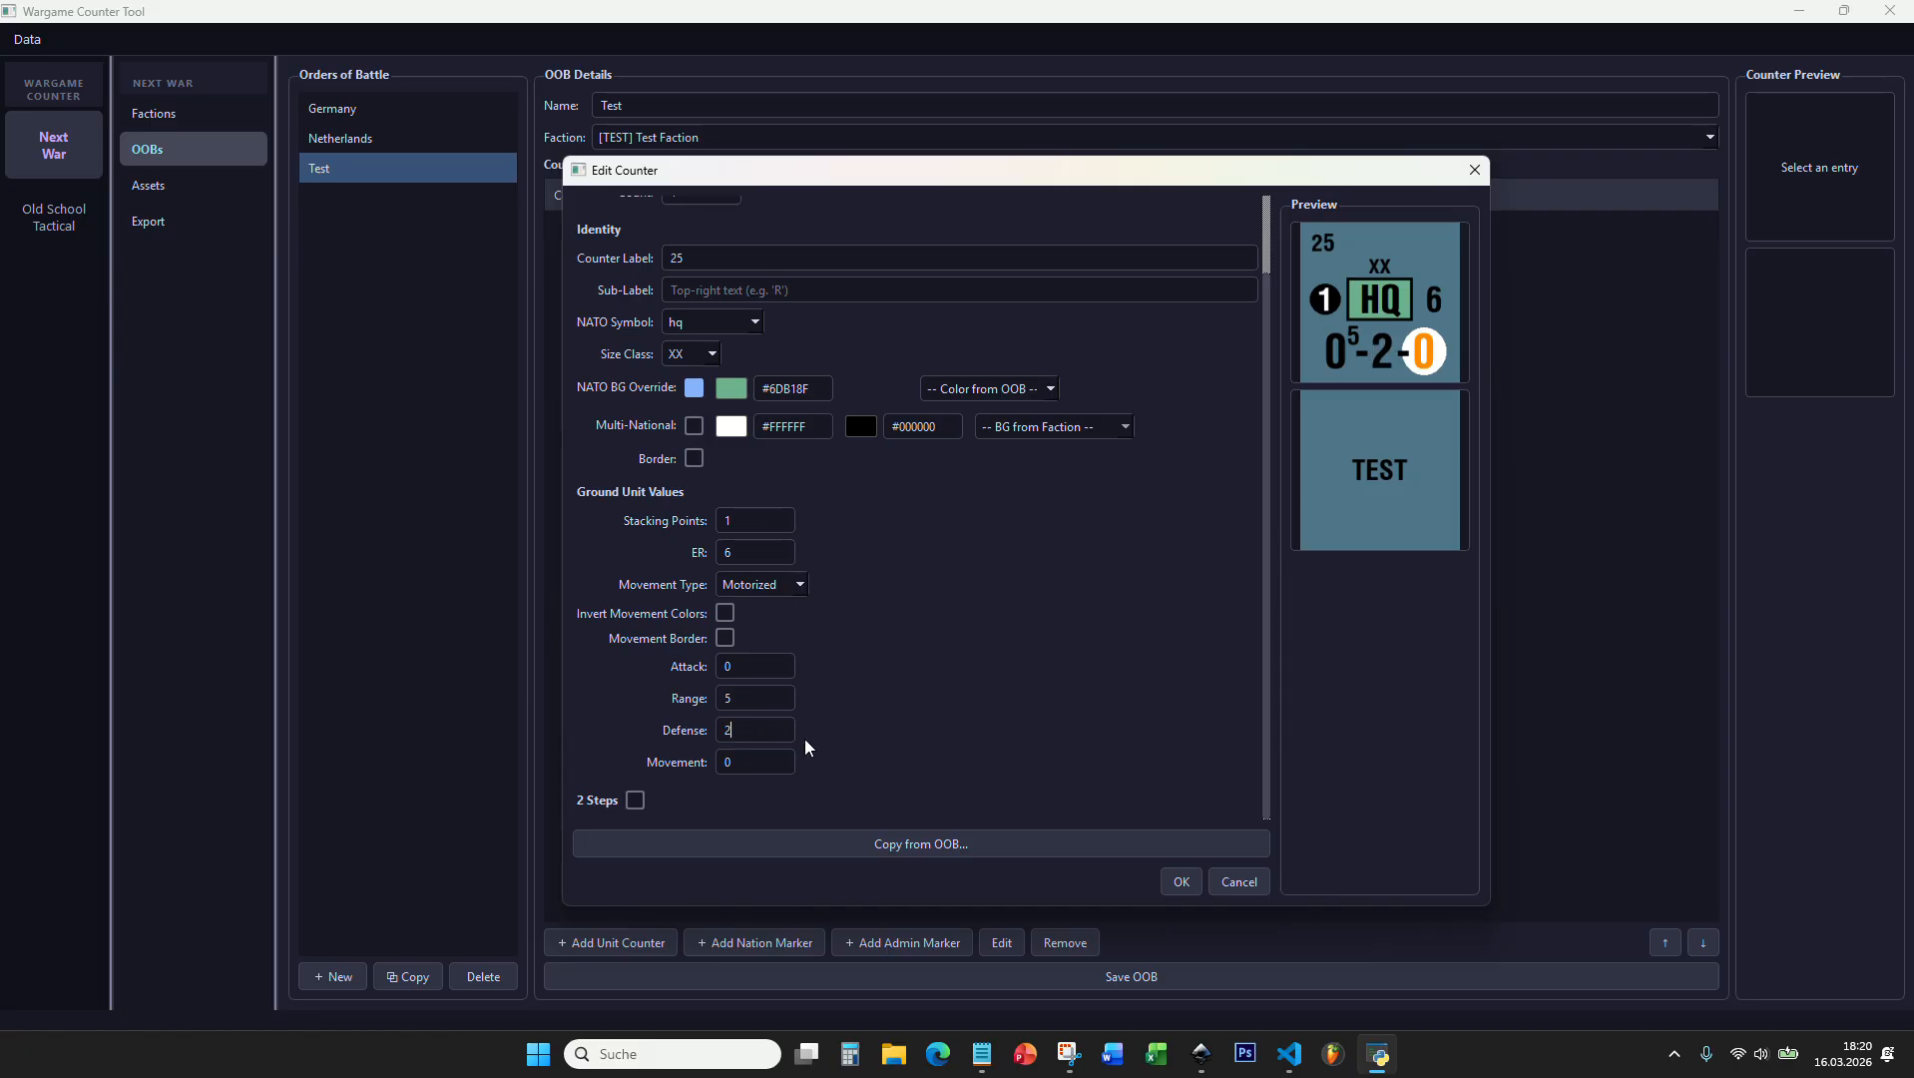
pyautogui.press('Tab')
pyautogui.write('6')
pyautogui.click(1165, 880)
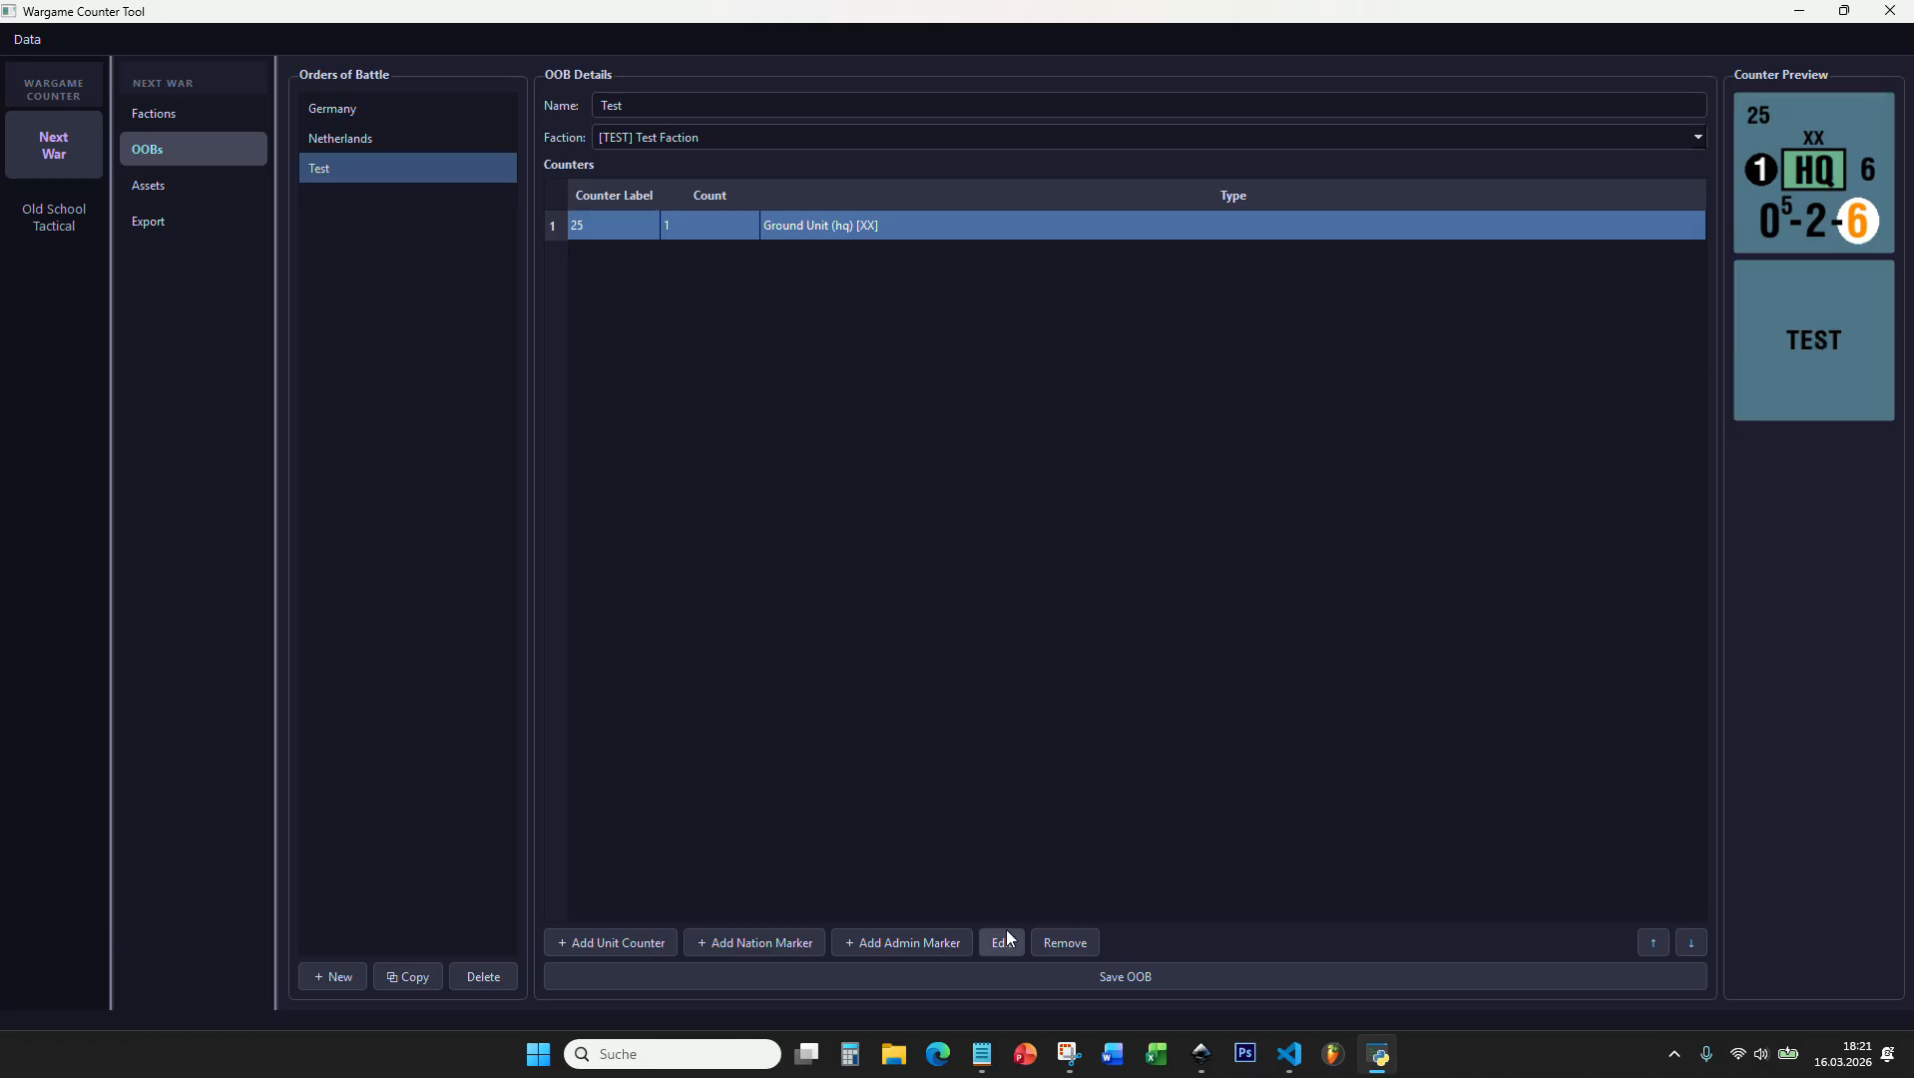
# Step: Reopen counter 25 for editing and enable its 2 Steps option
pyautogui.doubleClick(820, 226)
pyautogui.scroll(3, 890, 479)
pyautogui.scroll(-3, 891, 479)
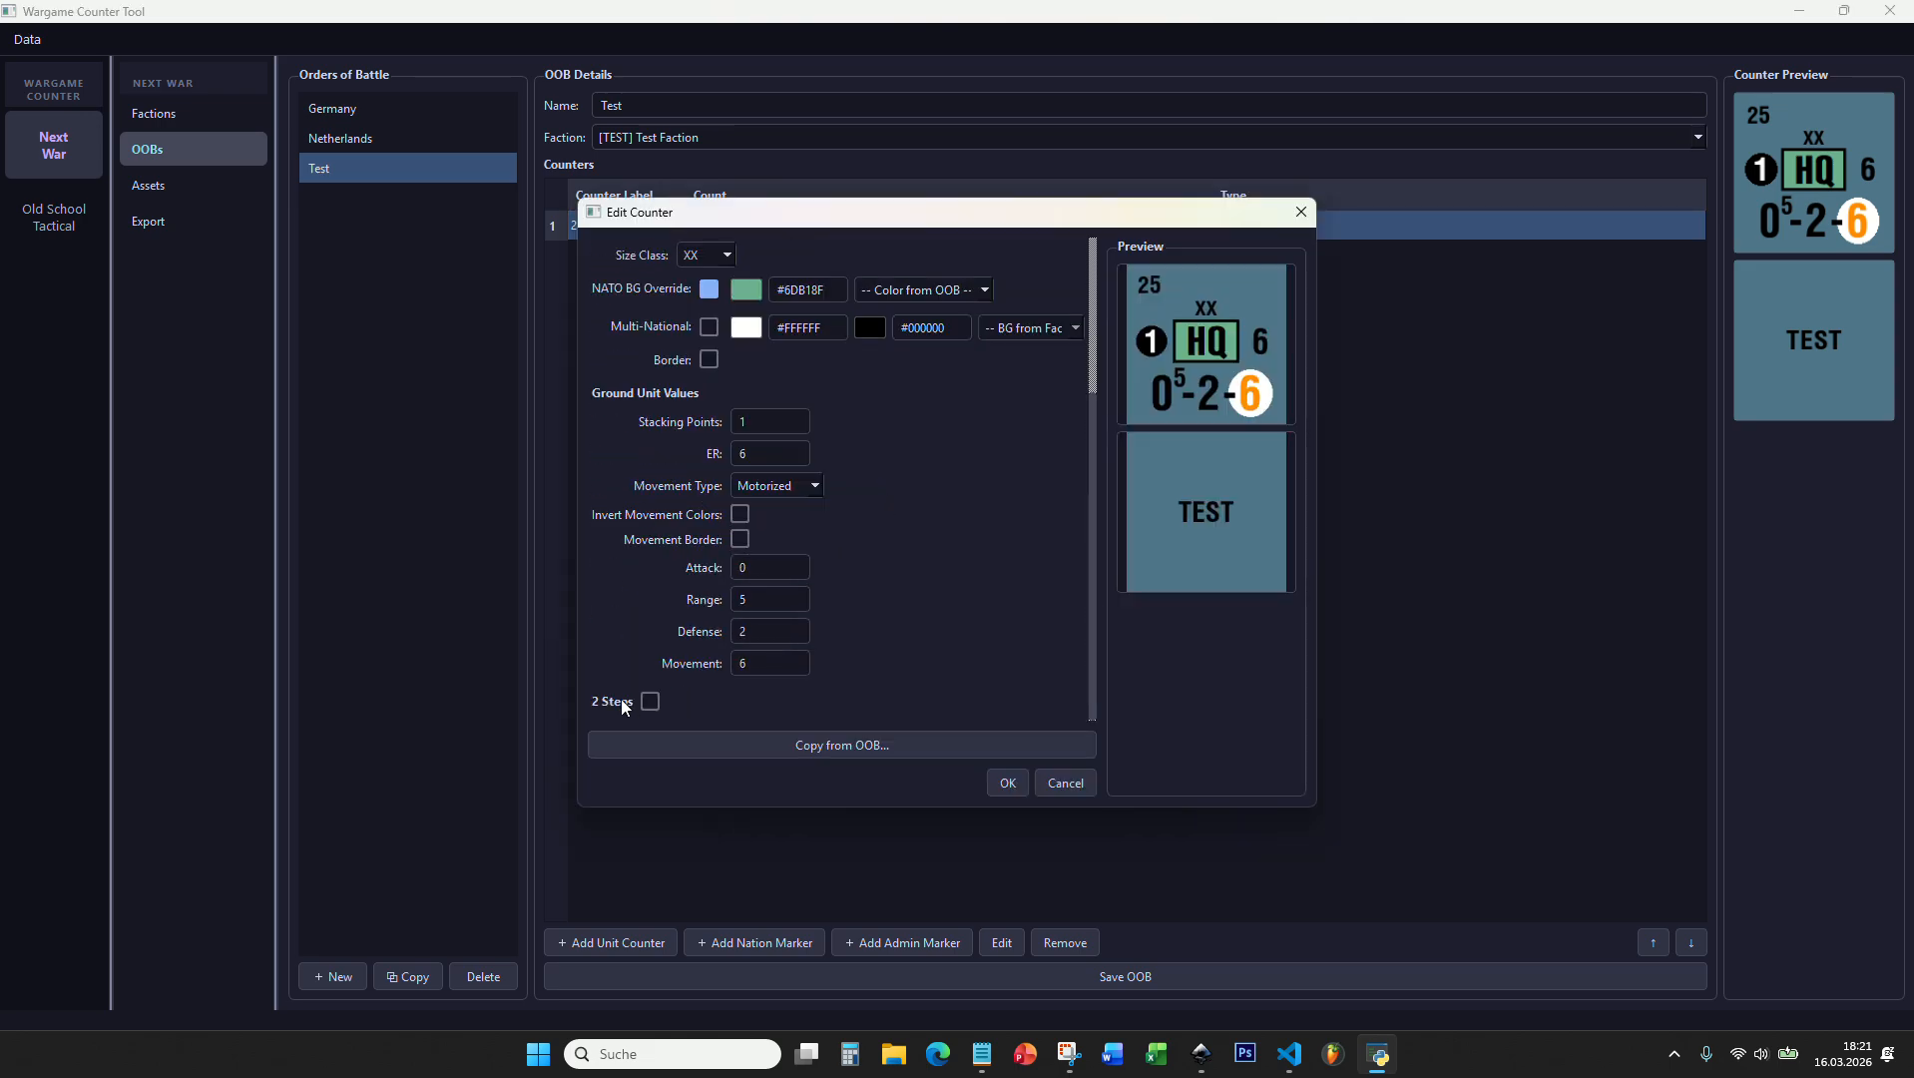
pyautogui.click(650, 702)
pyautogui.scroll(-3, 677, 672)
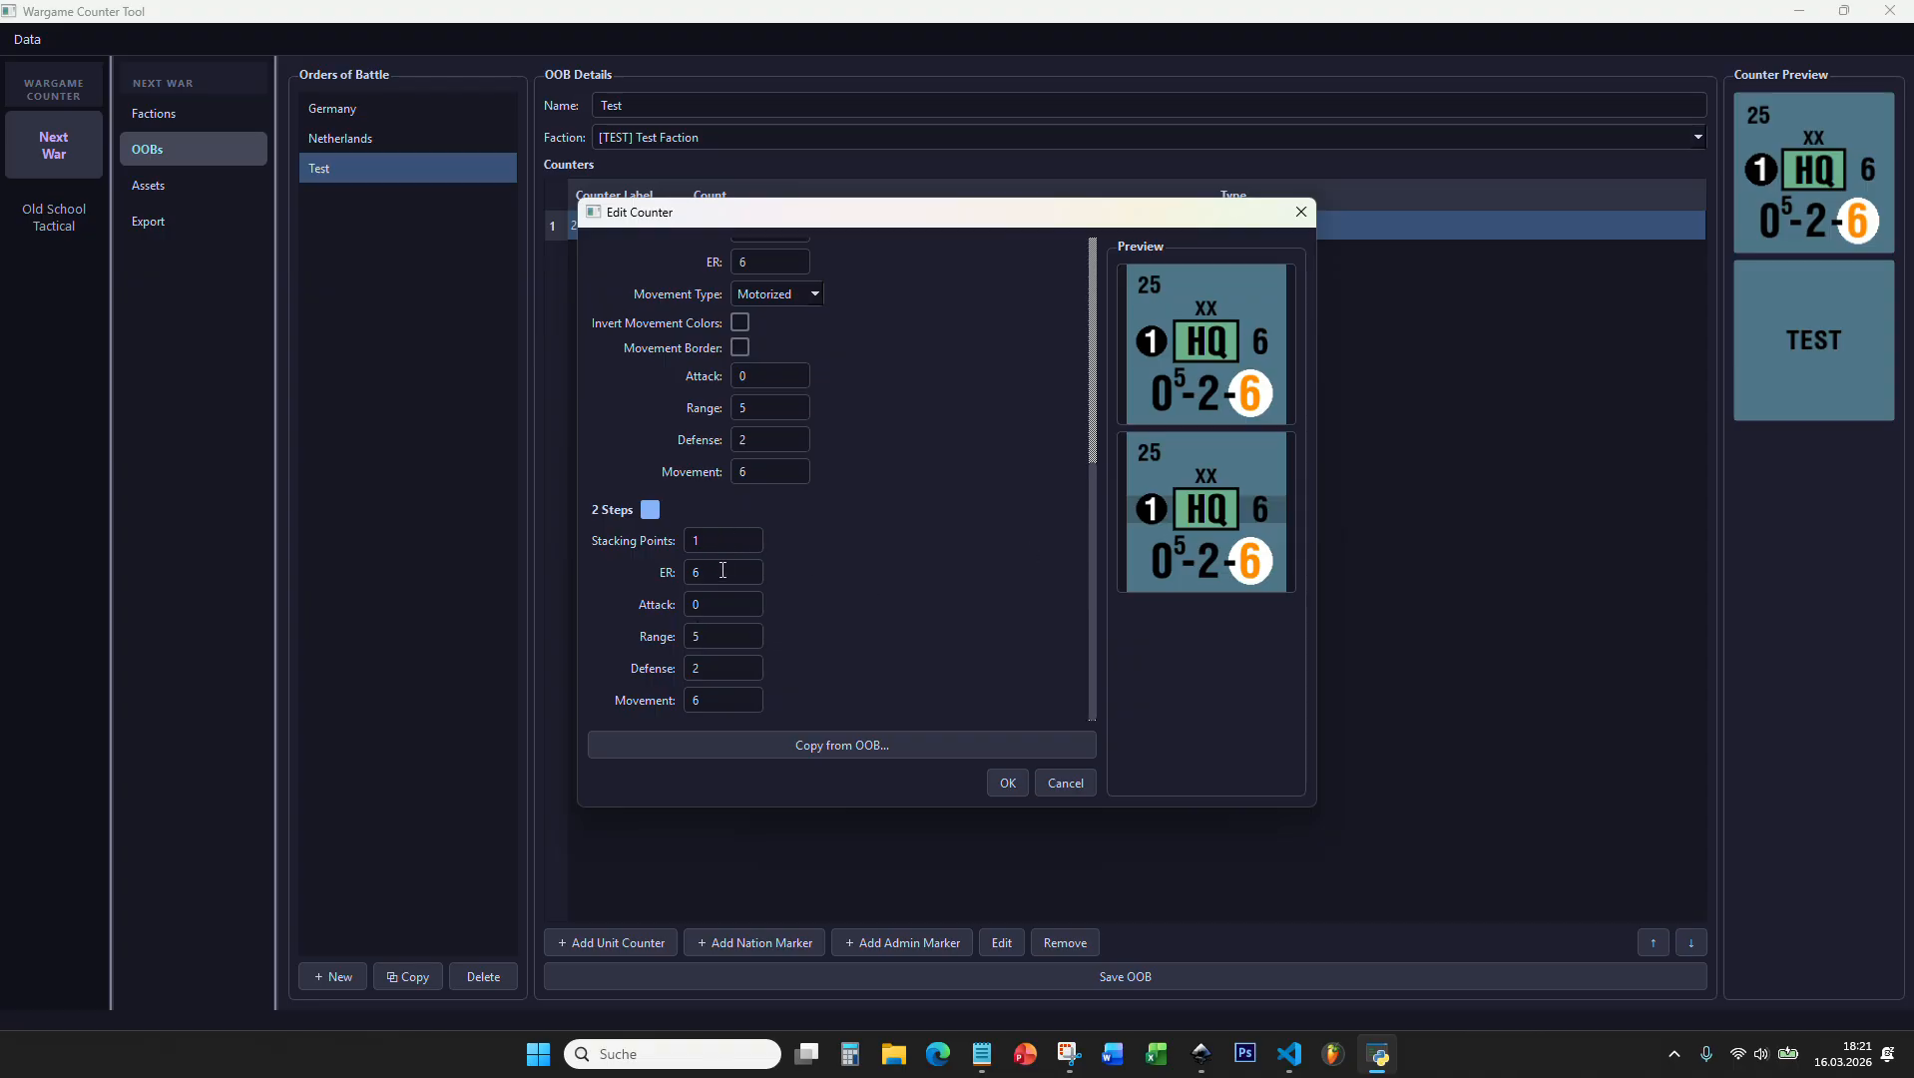
# Step: Set the second step's ER to 5, range to 5 and defense to 1, accept the counter and save the order of battle
pyautogui.doubleClick(717, 583)
pyautogui.write('5')
pyautogui.click(718, 610)
pyautogui.doubleClick(720, 636)
pyautogui.write('25')
pyautogui.doubleClick(707, 667)
pyautogui.write('1')
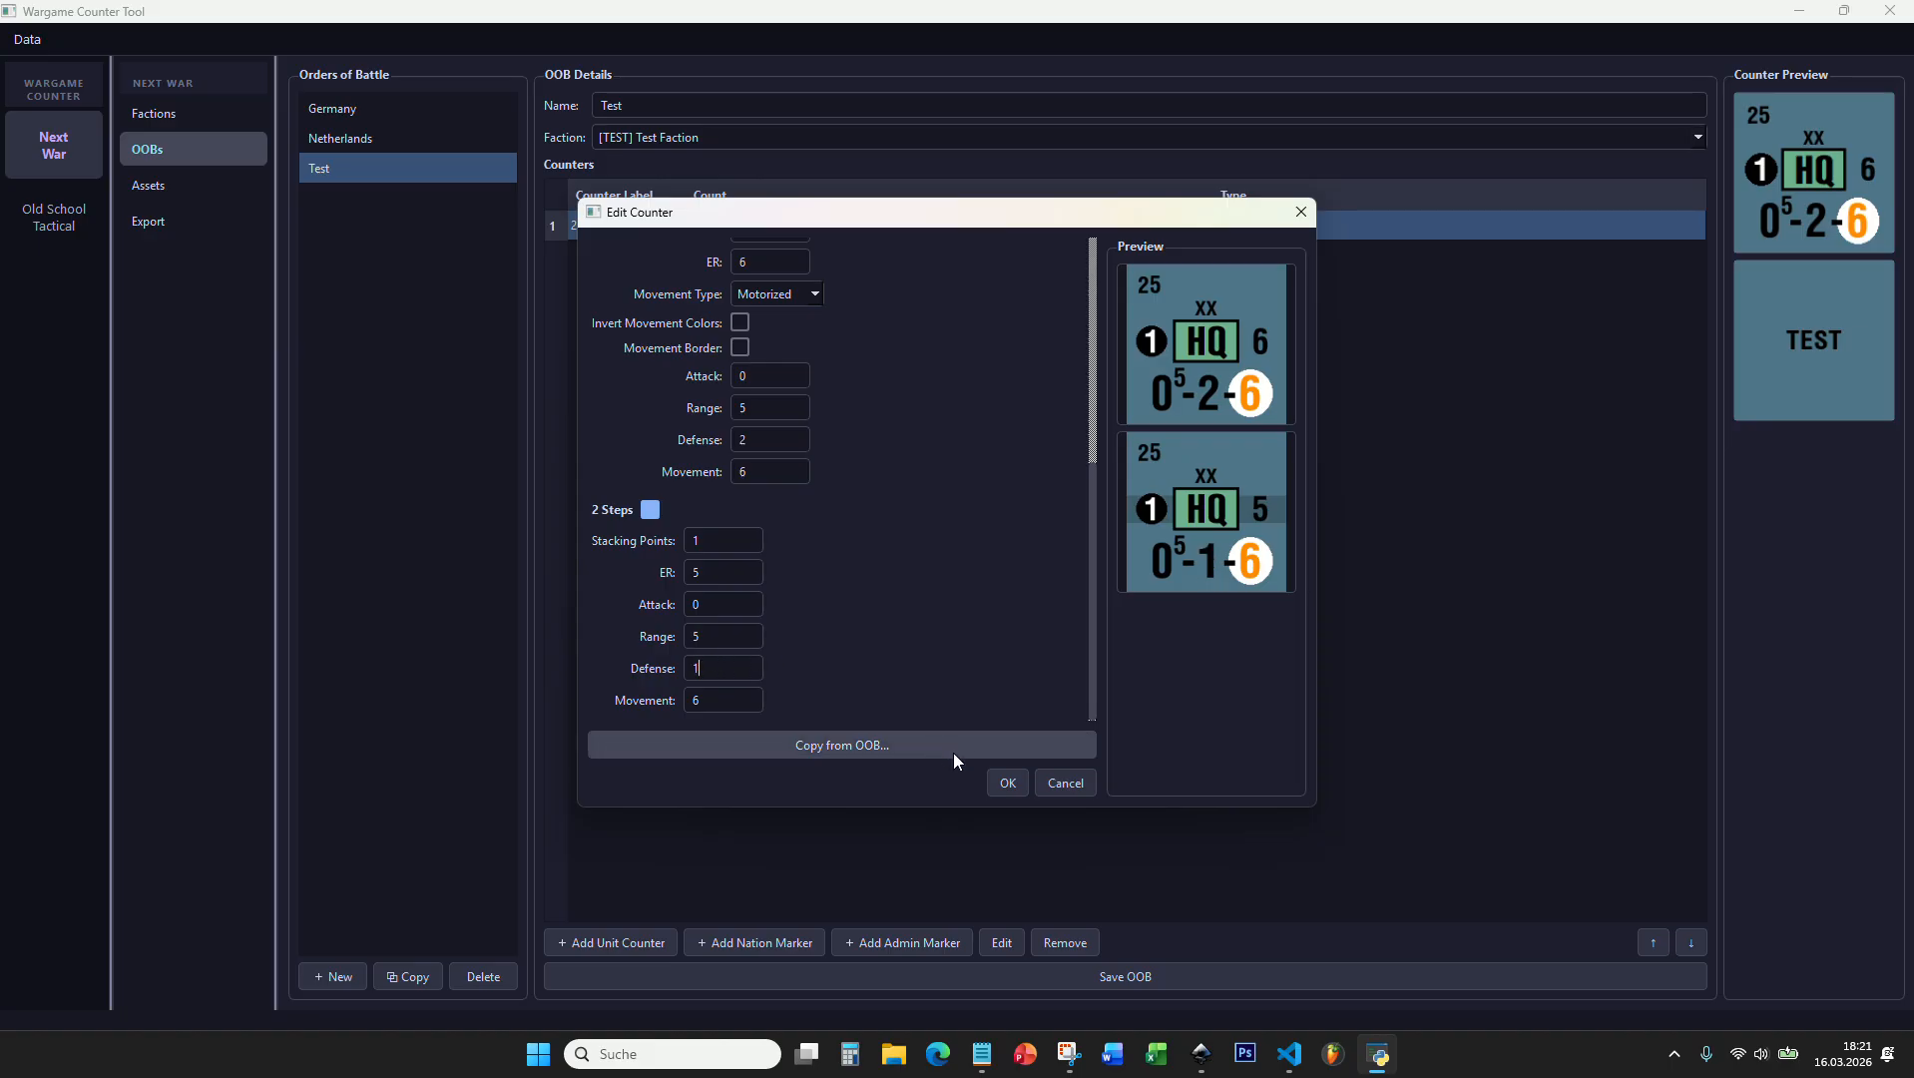
pyautogui.click(1005, 782)
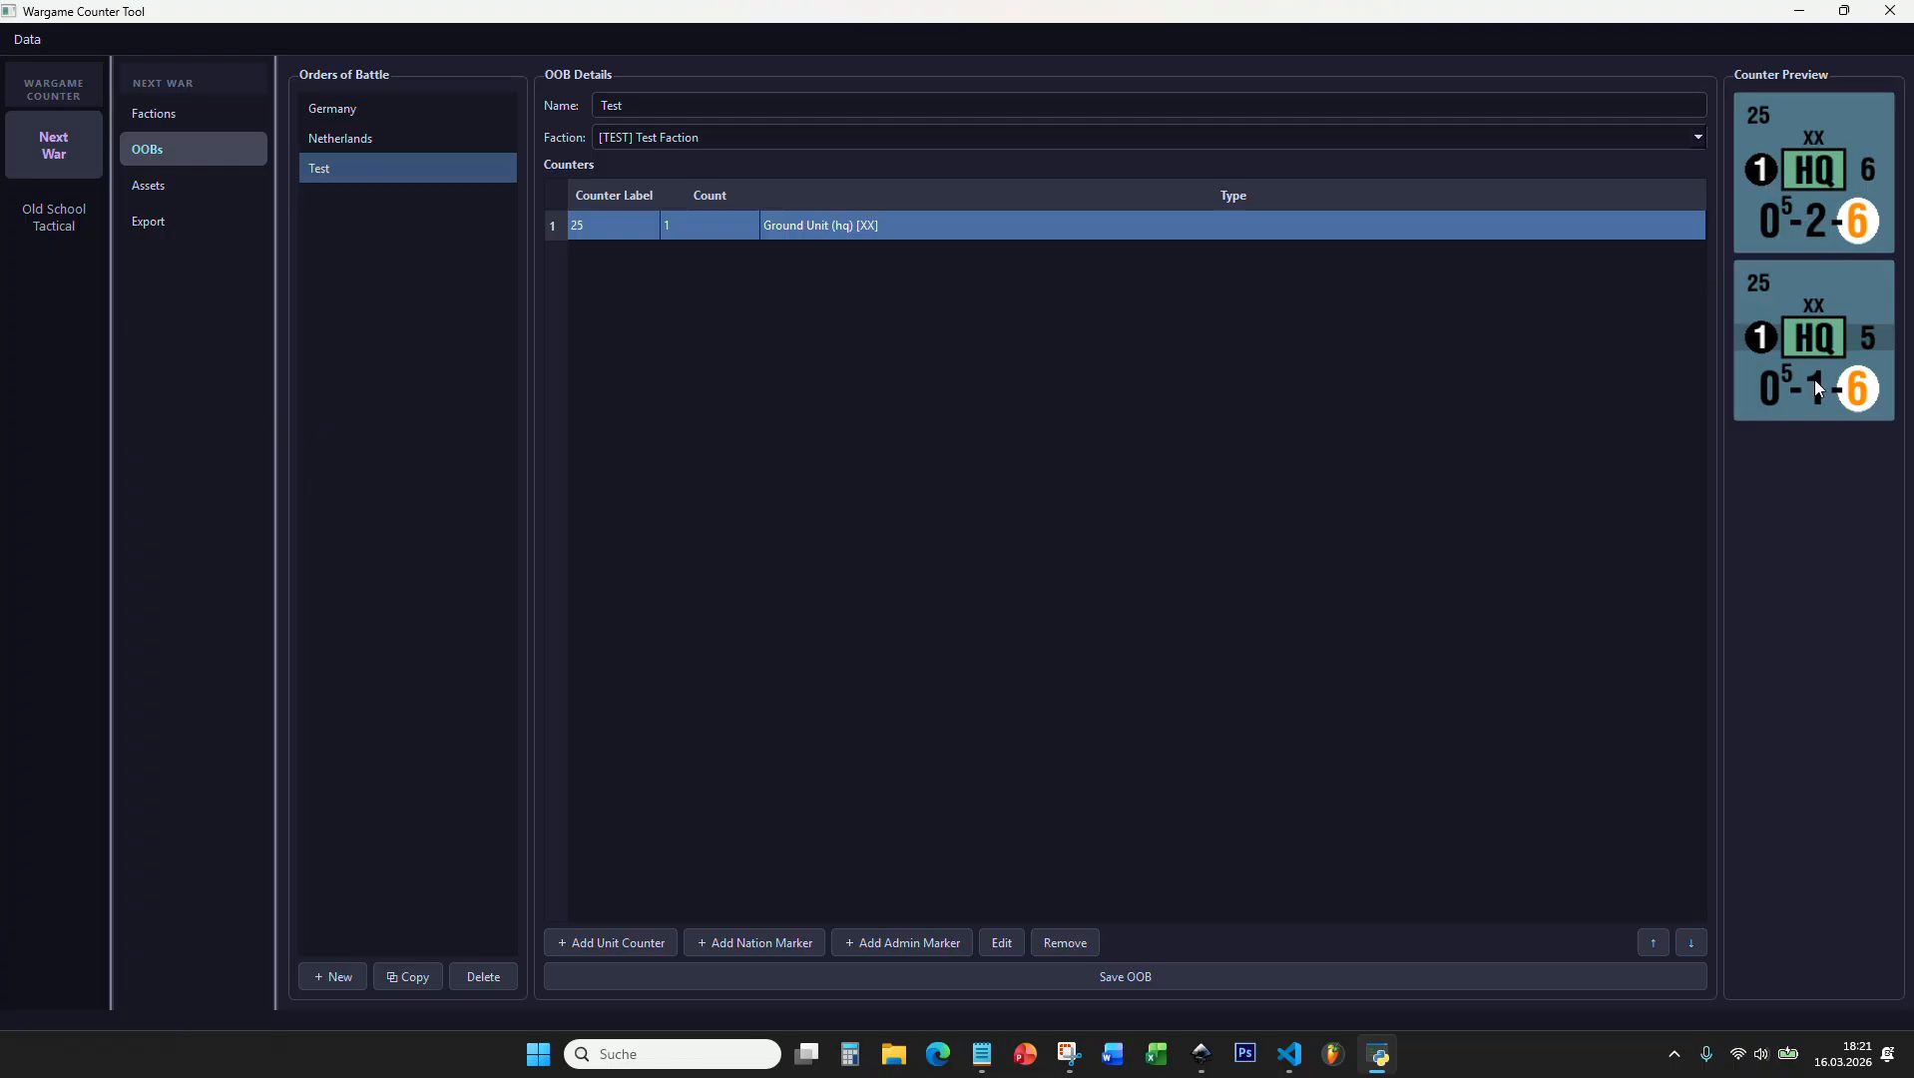
pyautogui.click(1135, 972)
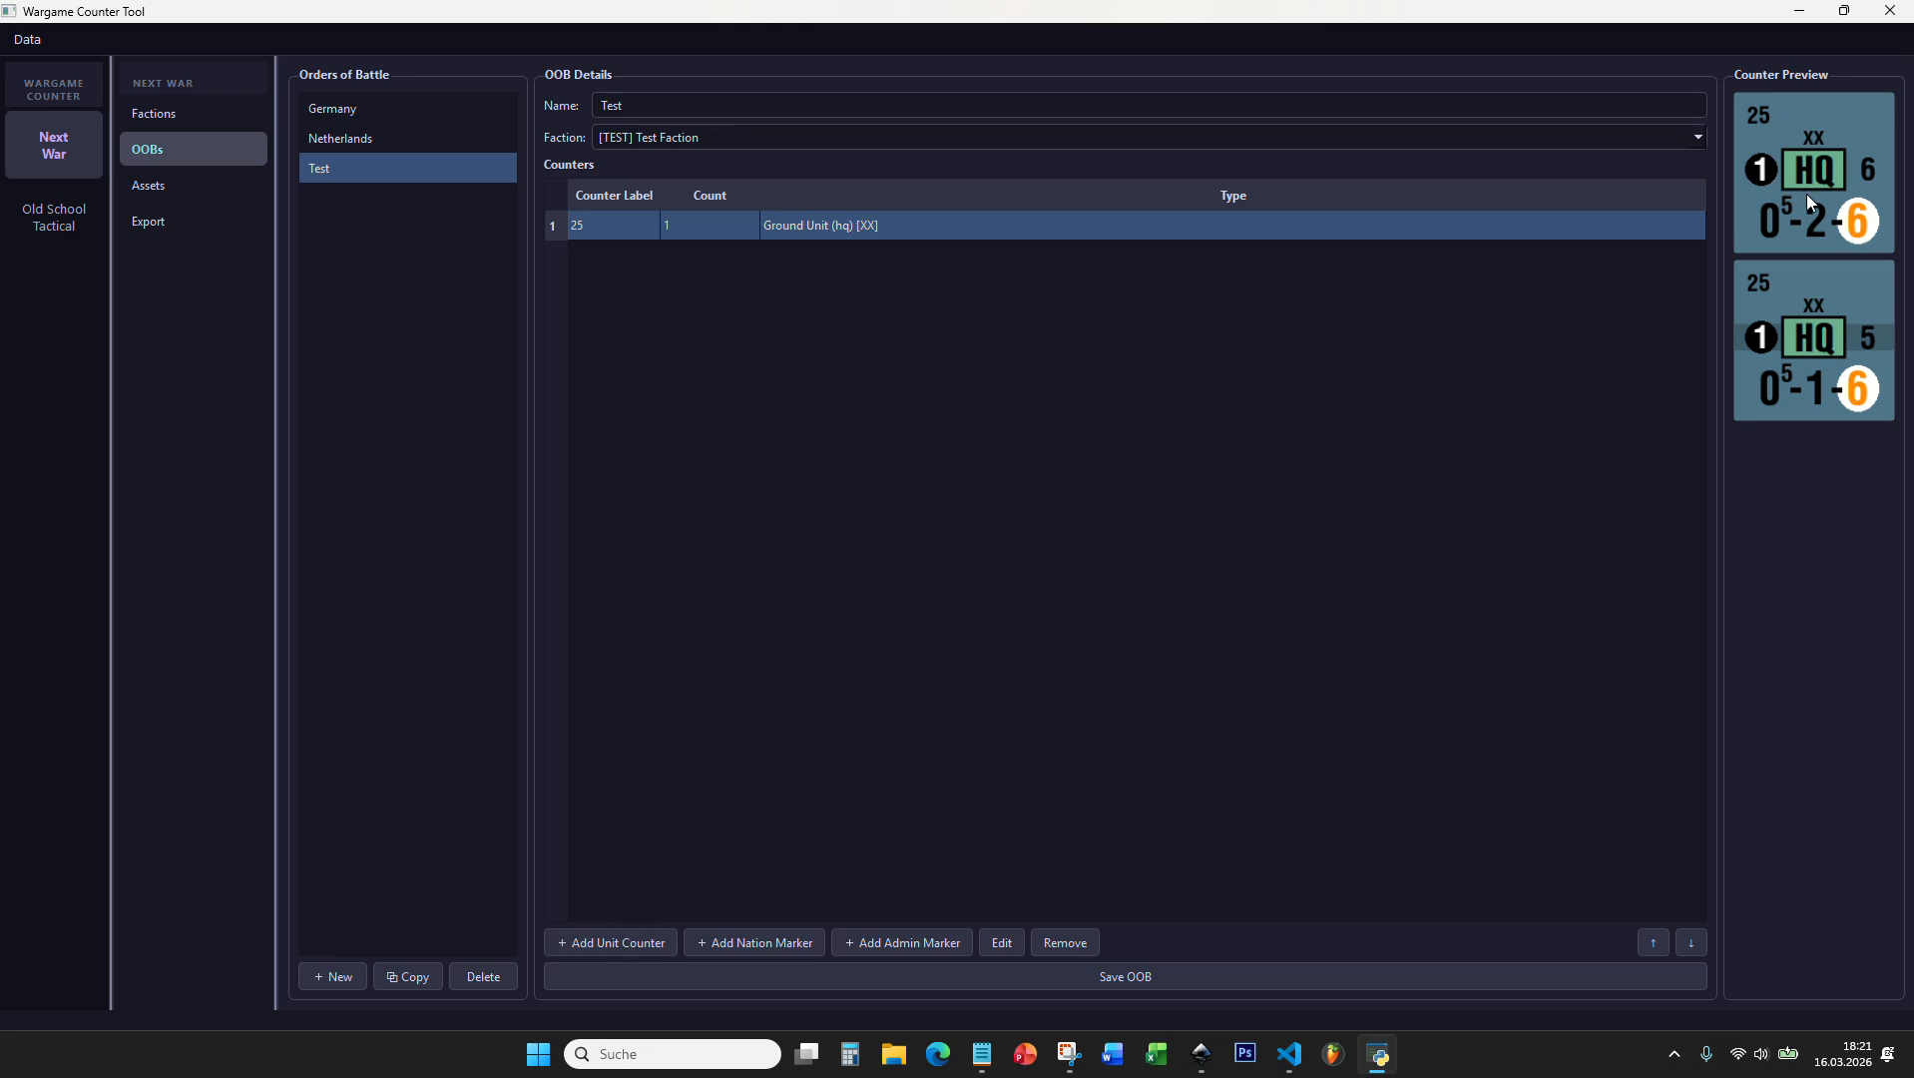
# Step: Add another ground unit counter and set its NATO symbol to arm
pyautogui.click(619, 941)
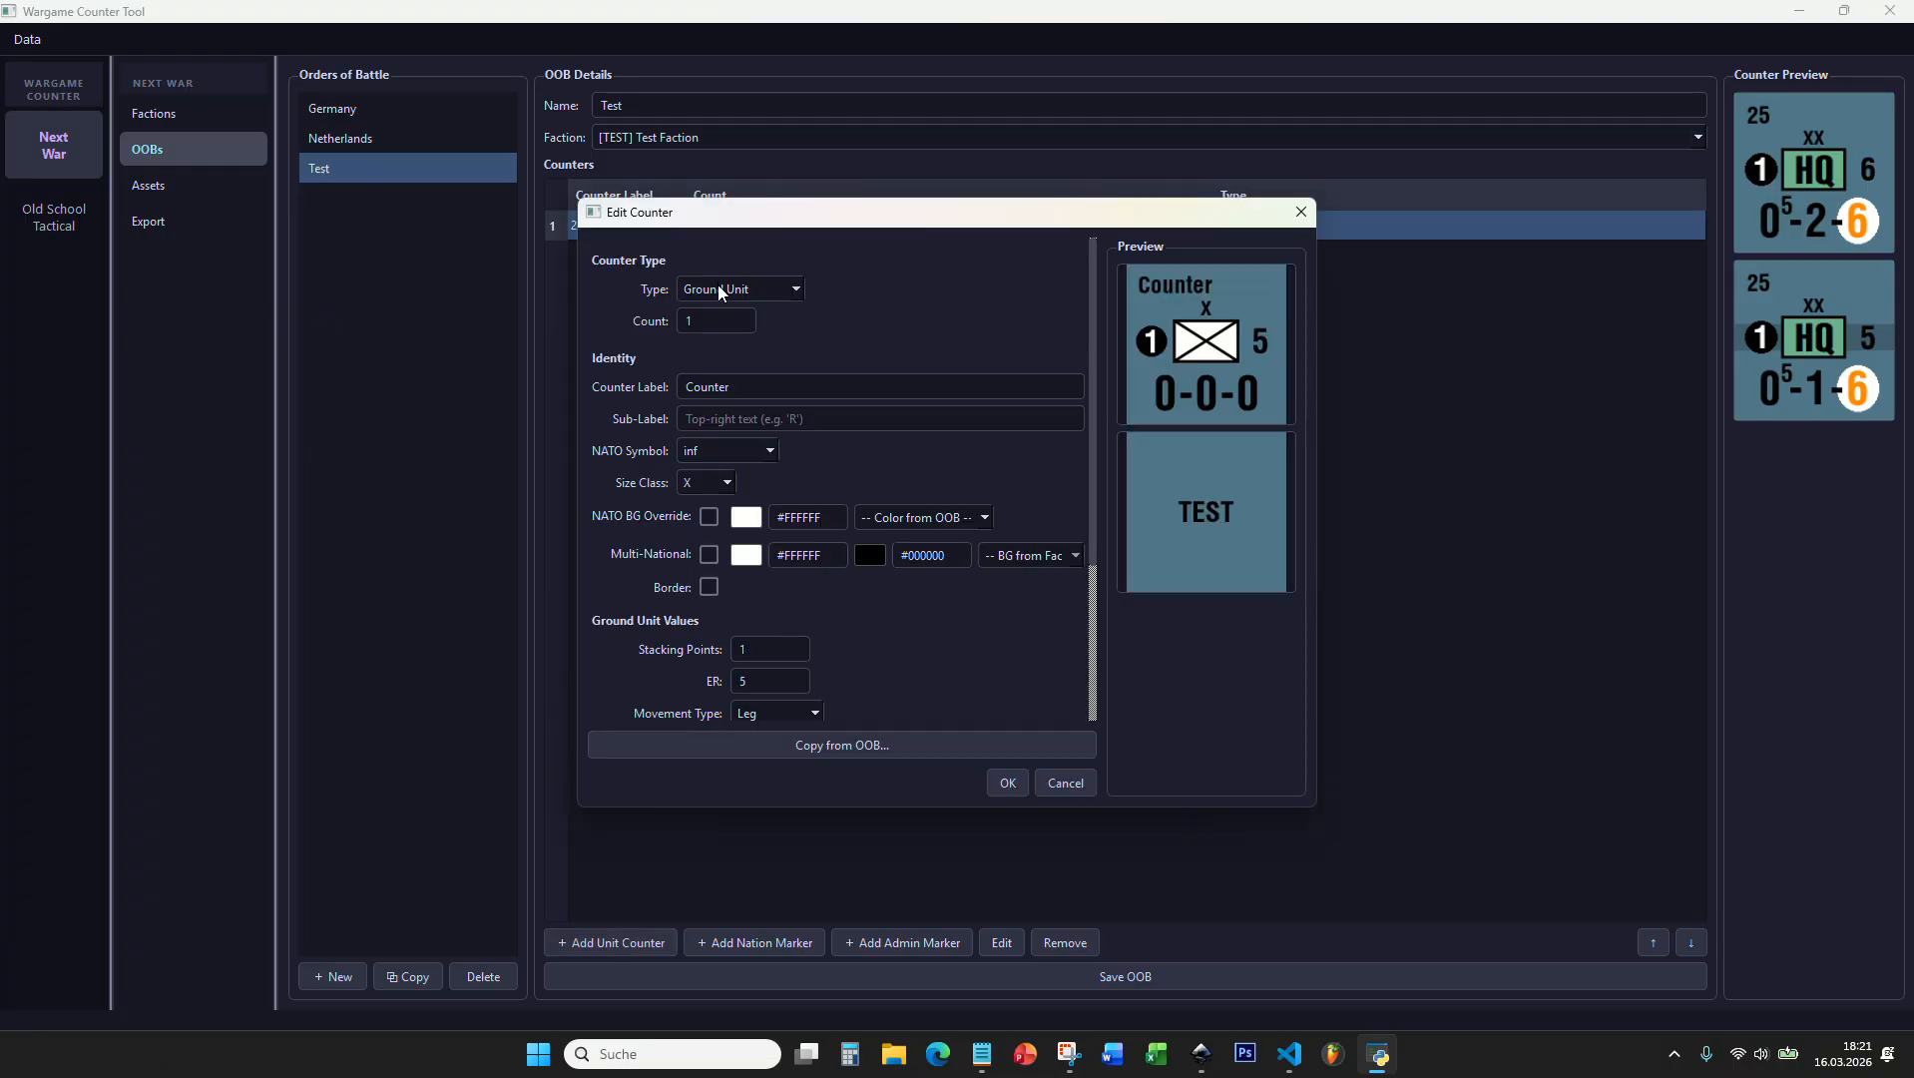
pyautogui.click(734, 450)
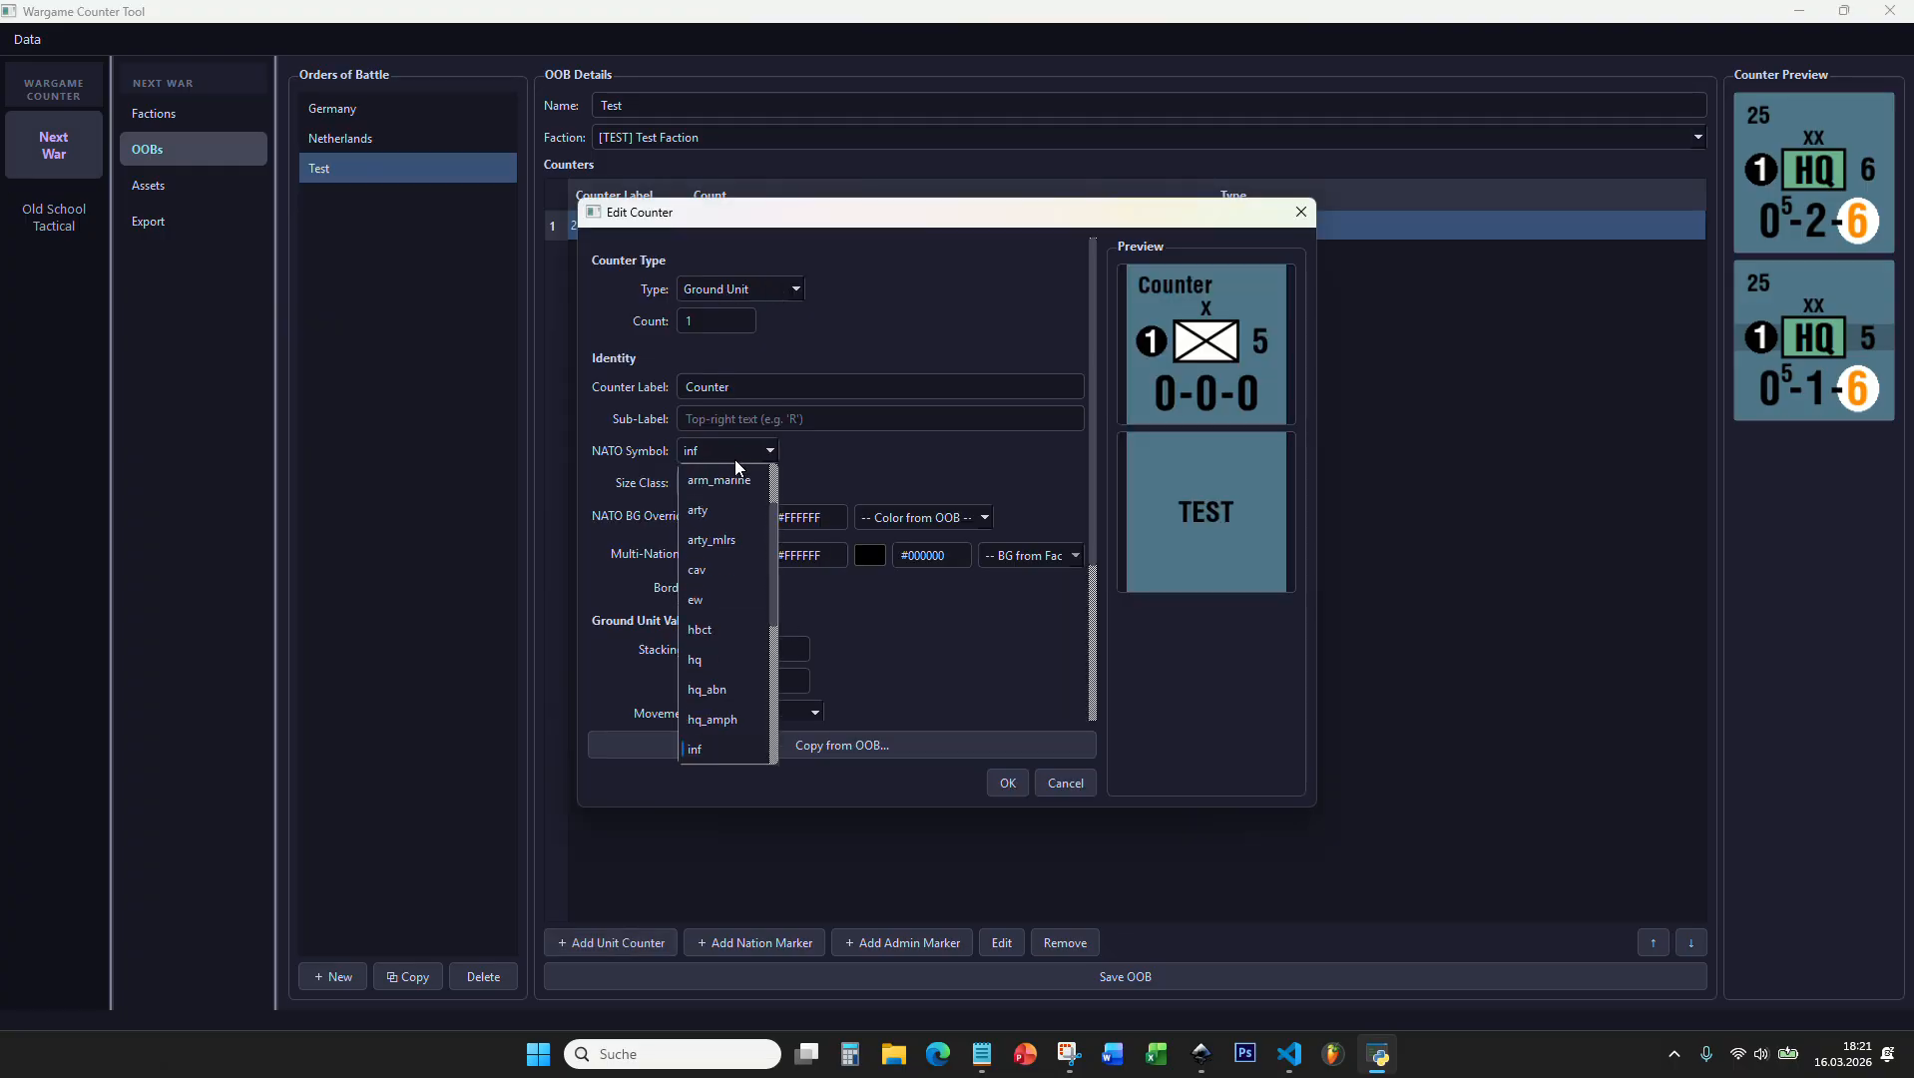
pyautogui.scroll(1, 730, 562)
pyautogui.click(728, 540)
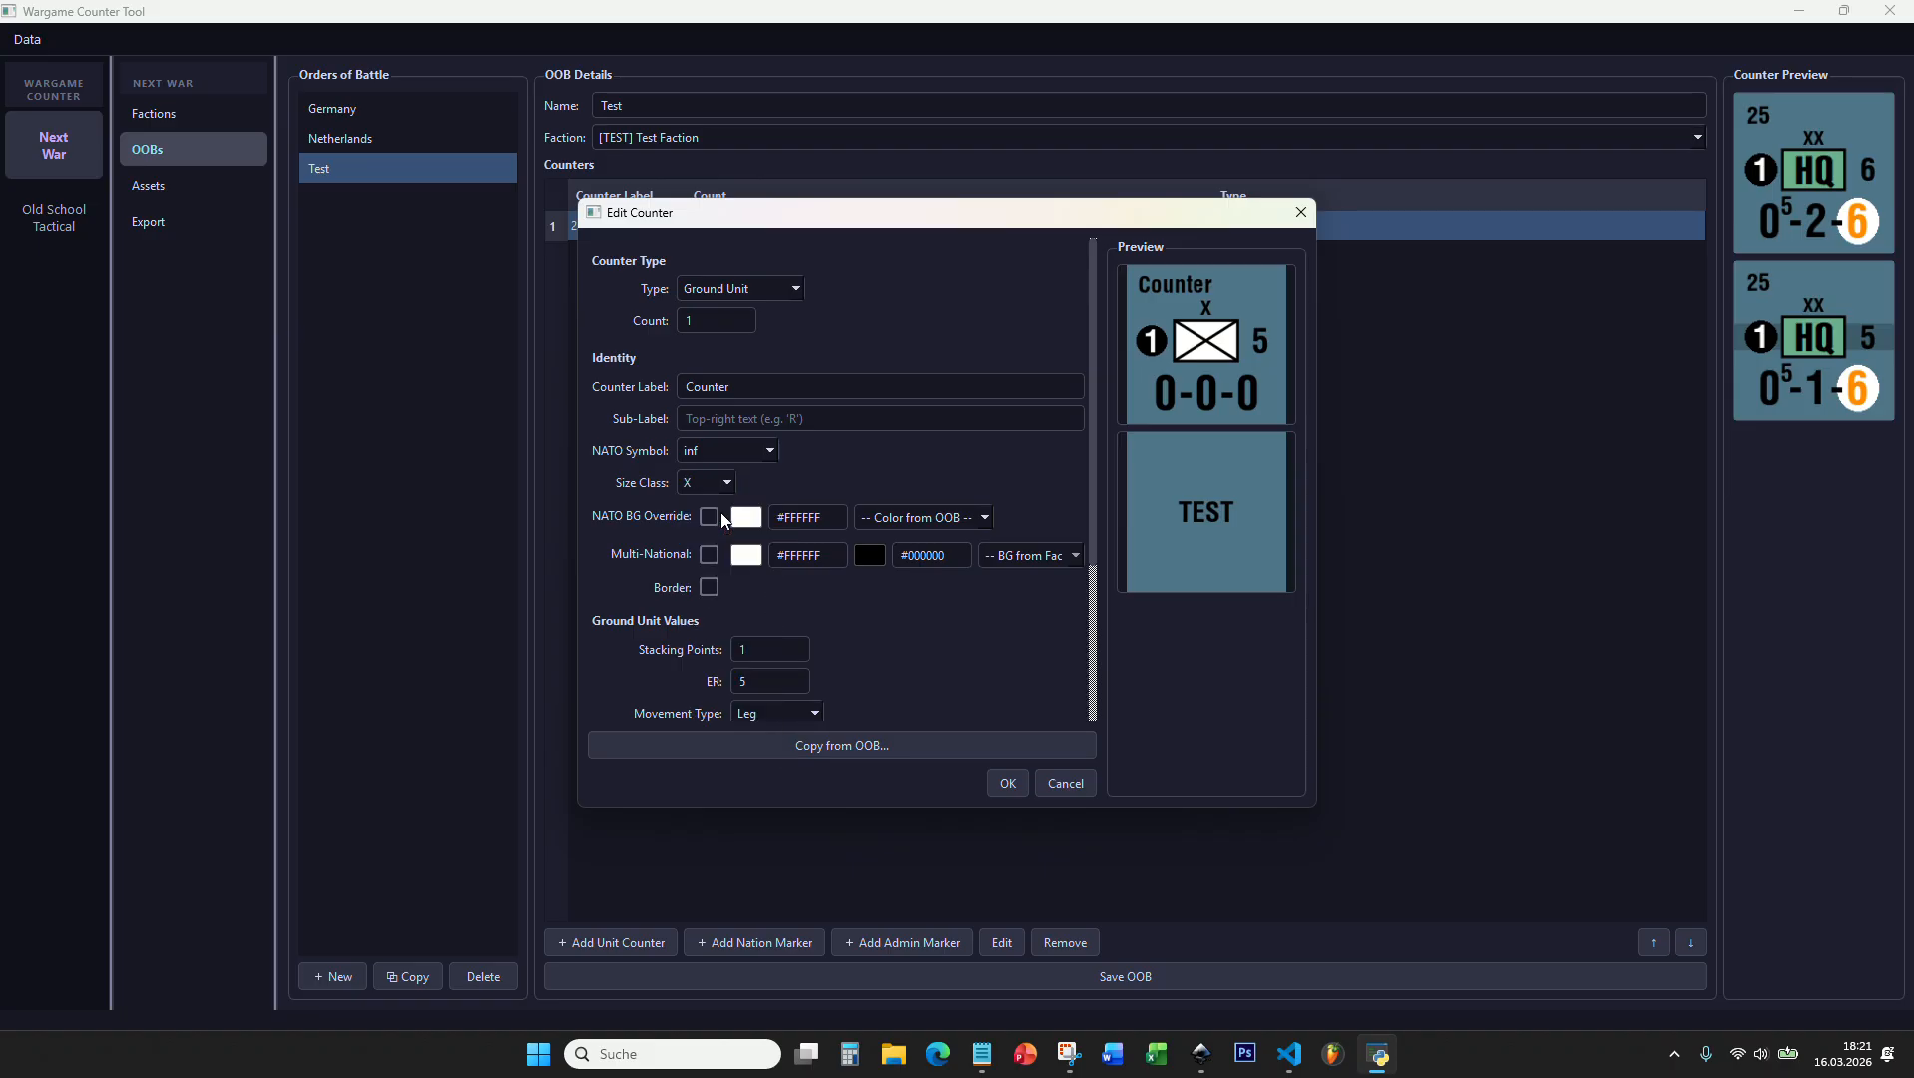
# Step: Set the new counter's label to 10/25
pyautogui.doubleClick(788, 397)
pyautogui.write('10/25')
# Step: Enable the new counter's NATO background override with the colour #6DB18F taken from the order of battle
pyautogui.scroll(-2, 797, 471)
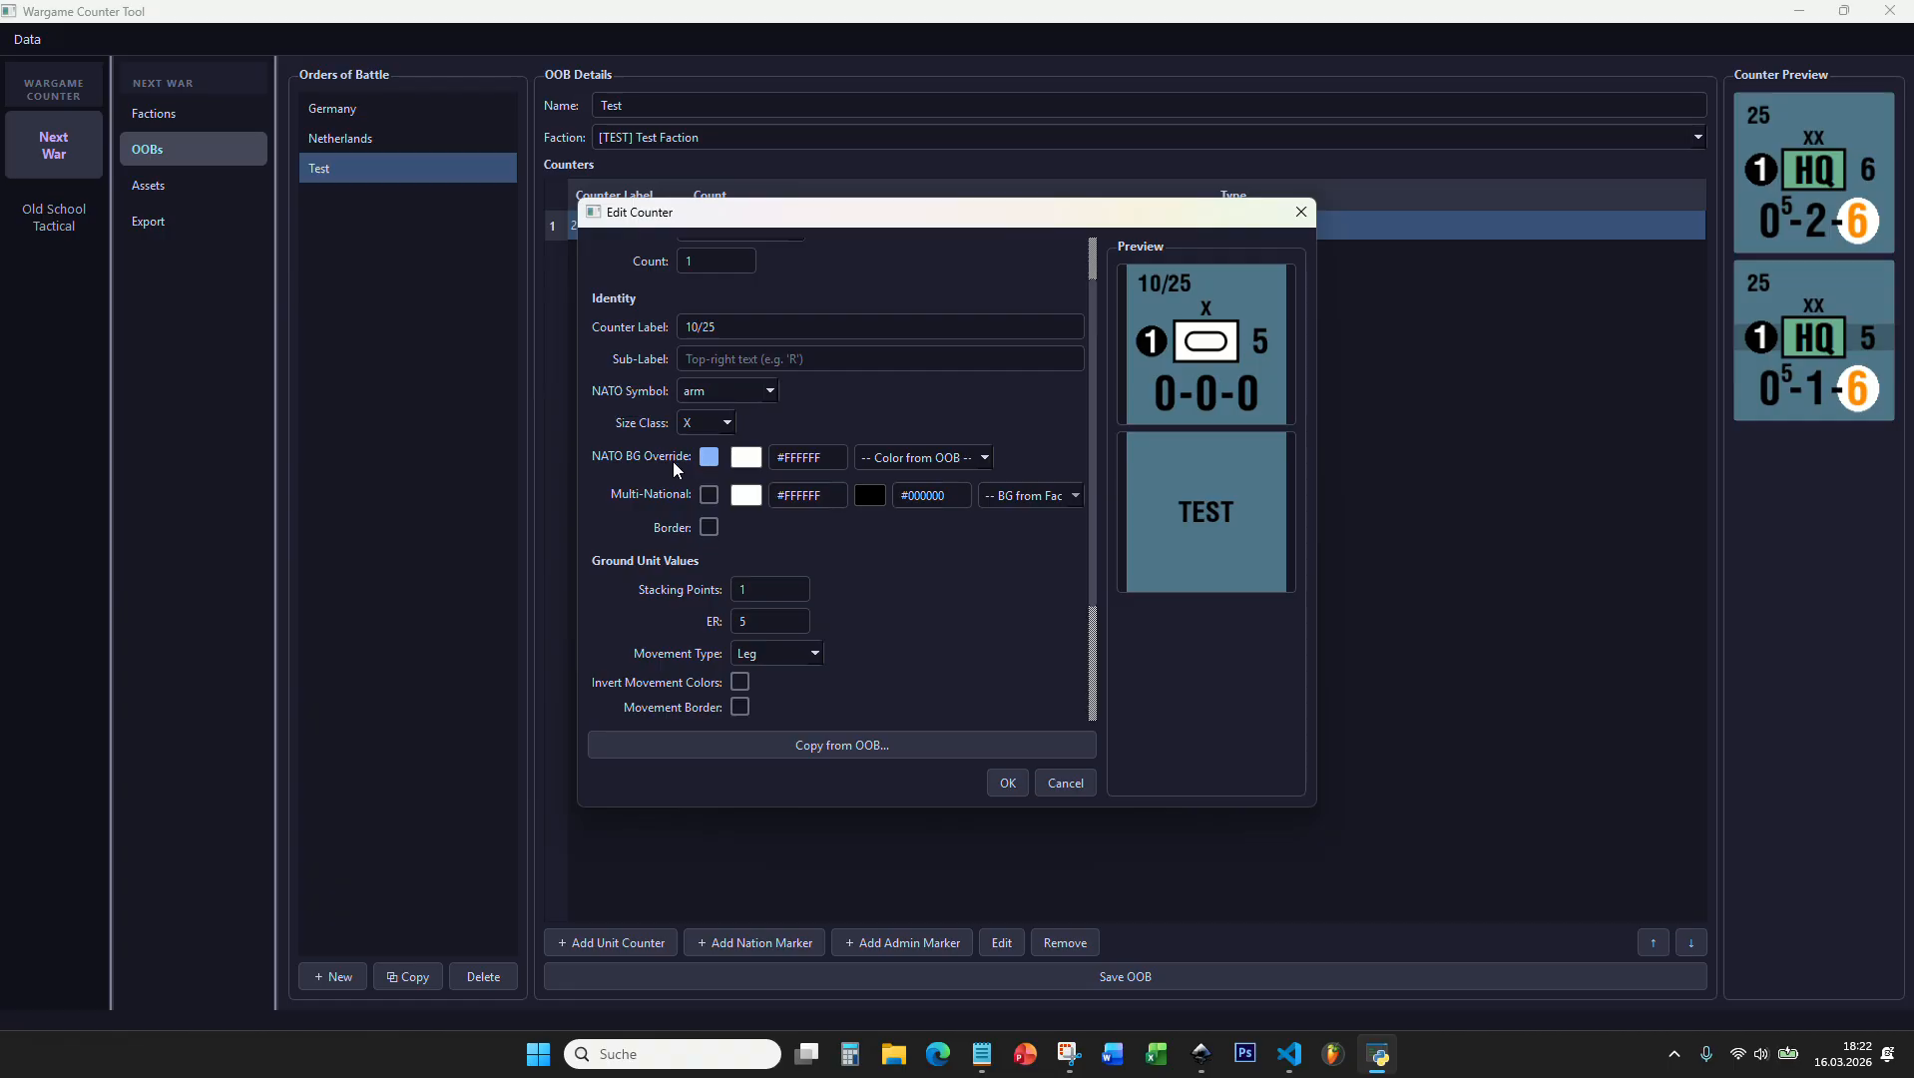
pyautogui.click(903, 459)
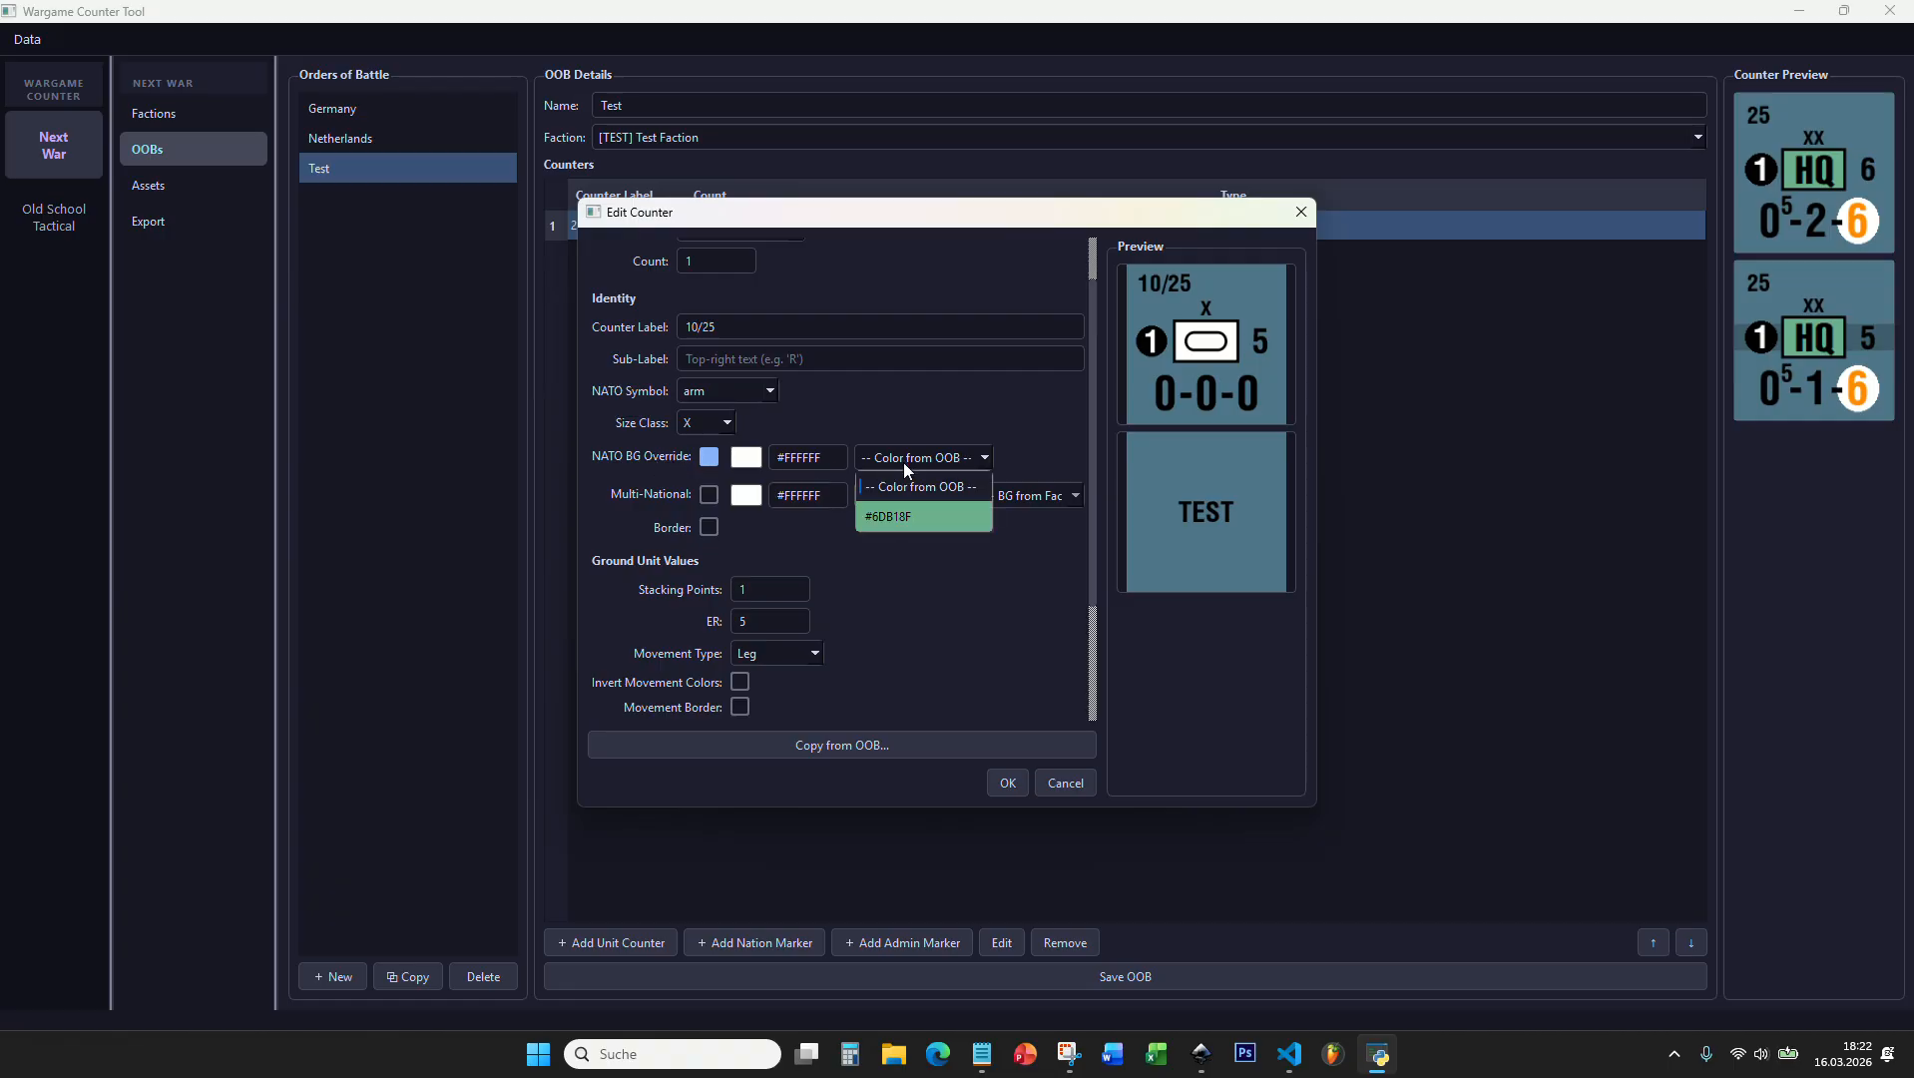
pyautogui.click(908, 516)
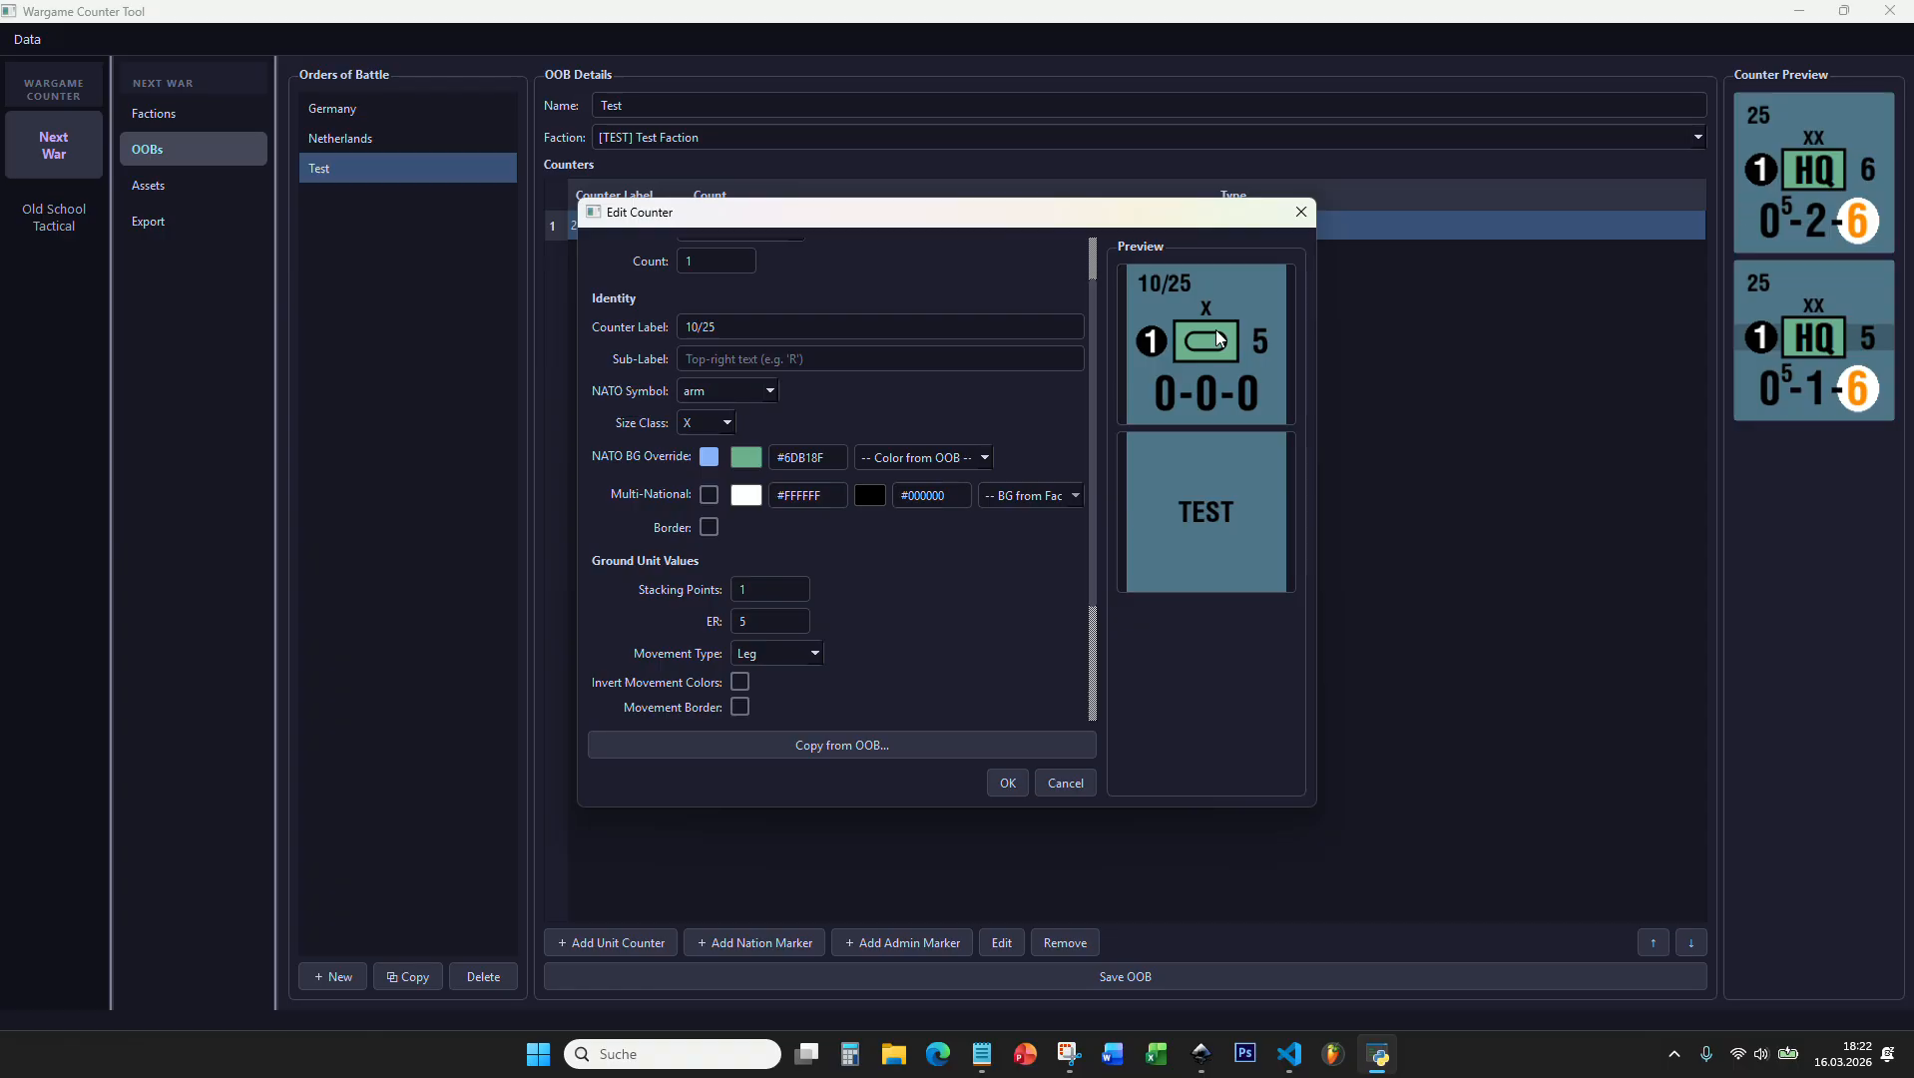
# Step: Set the 10/25 counter's stacking points to 2, ER to 6 and movement type to Mechanized
pyautogui.scroll(-2, 788, 479)
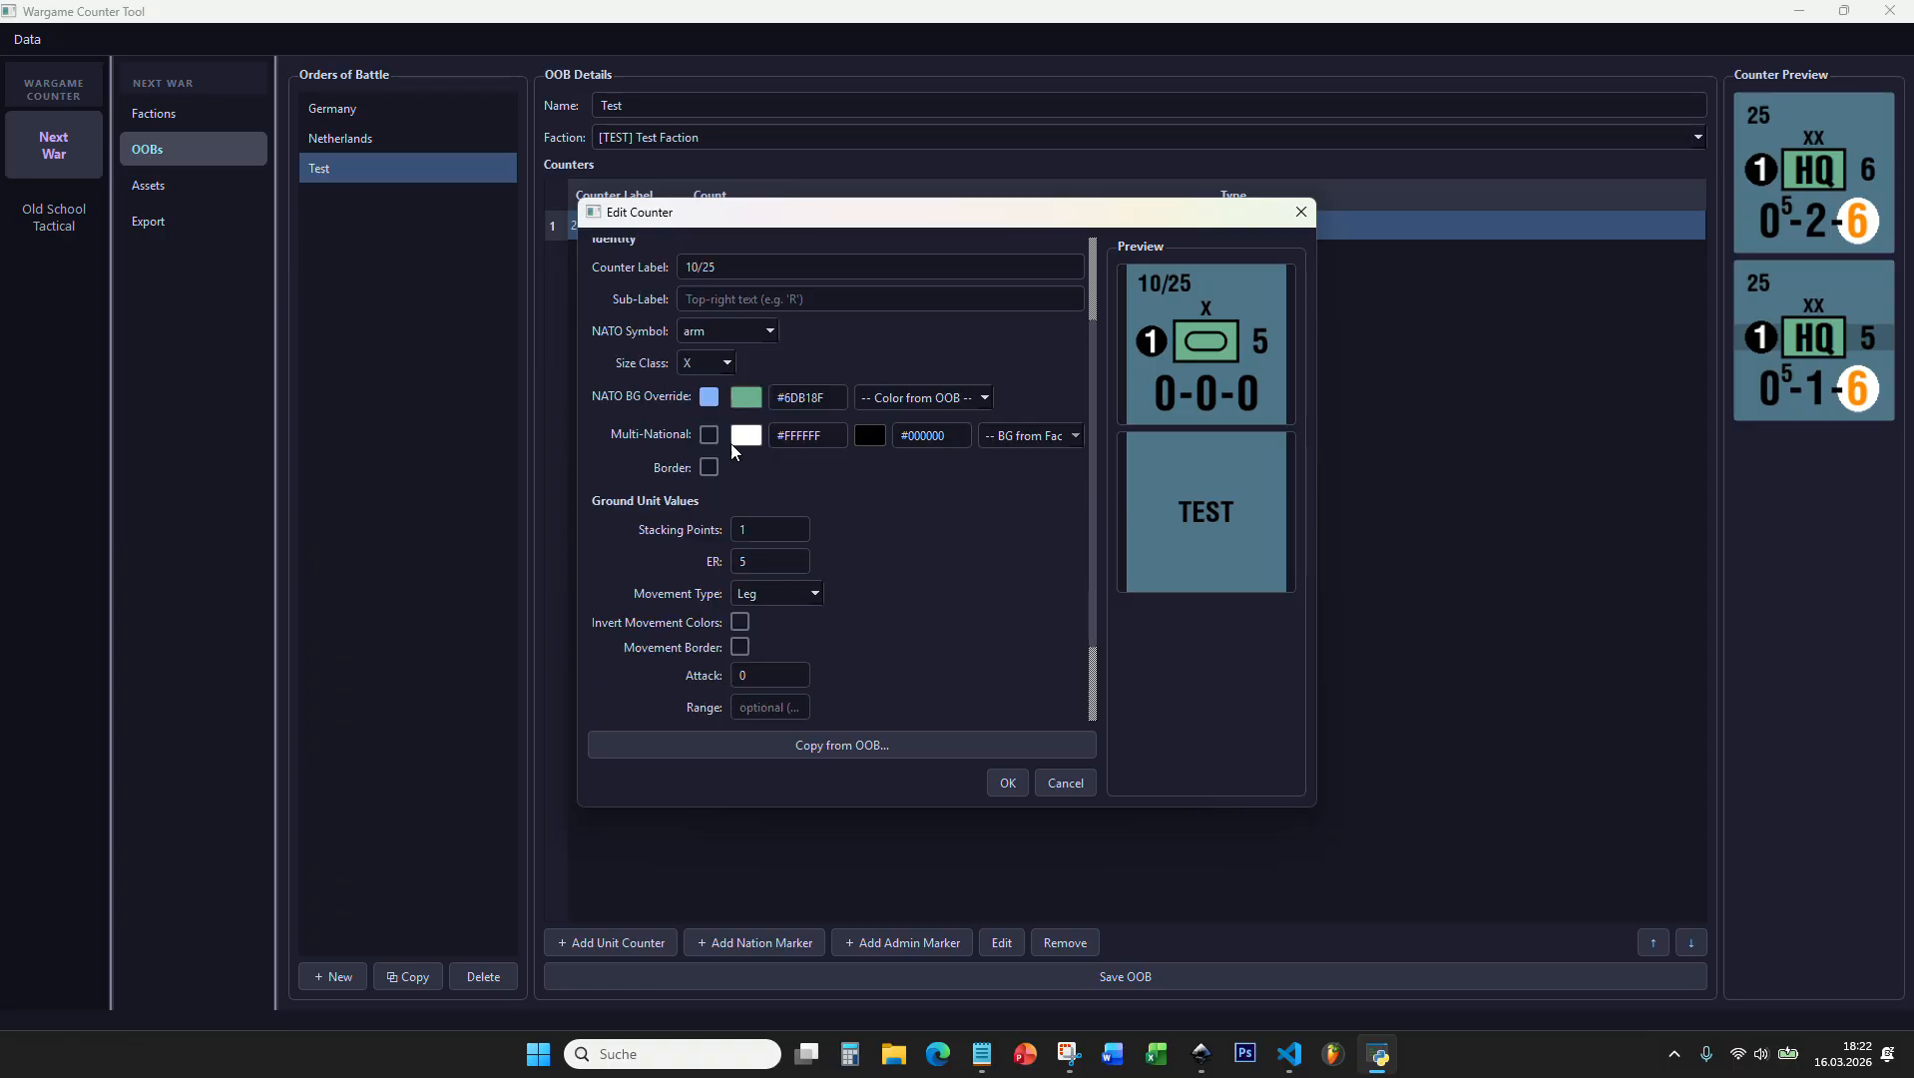
pyautogui.scroll(-3, 810, 477)
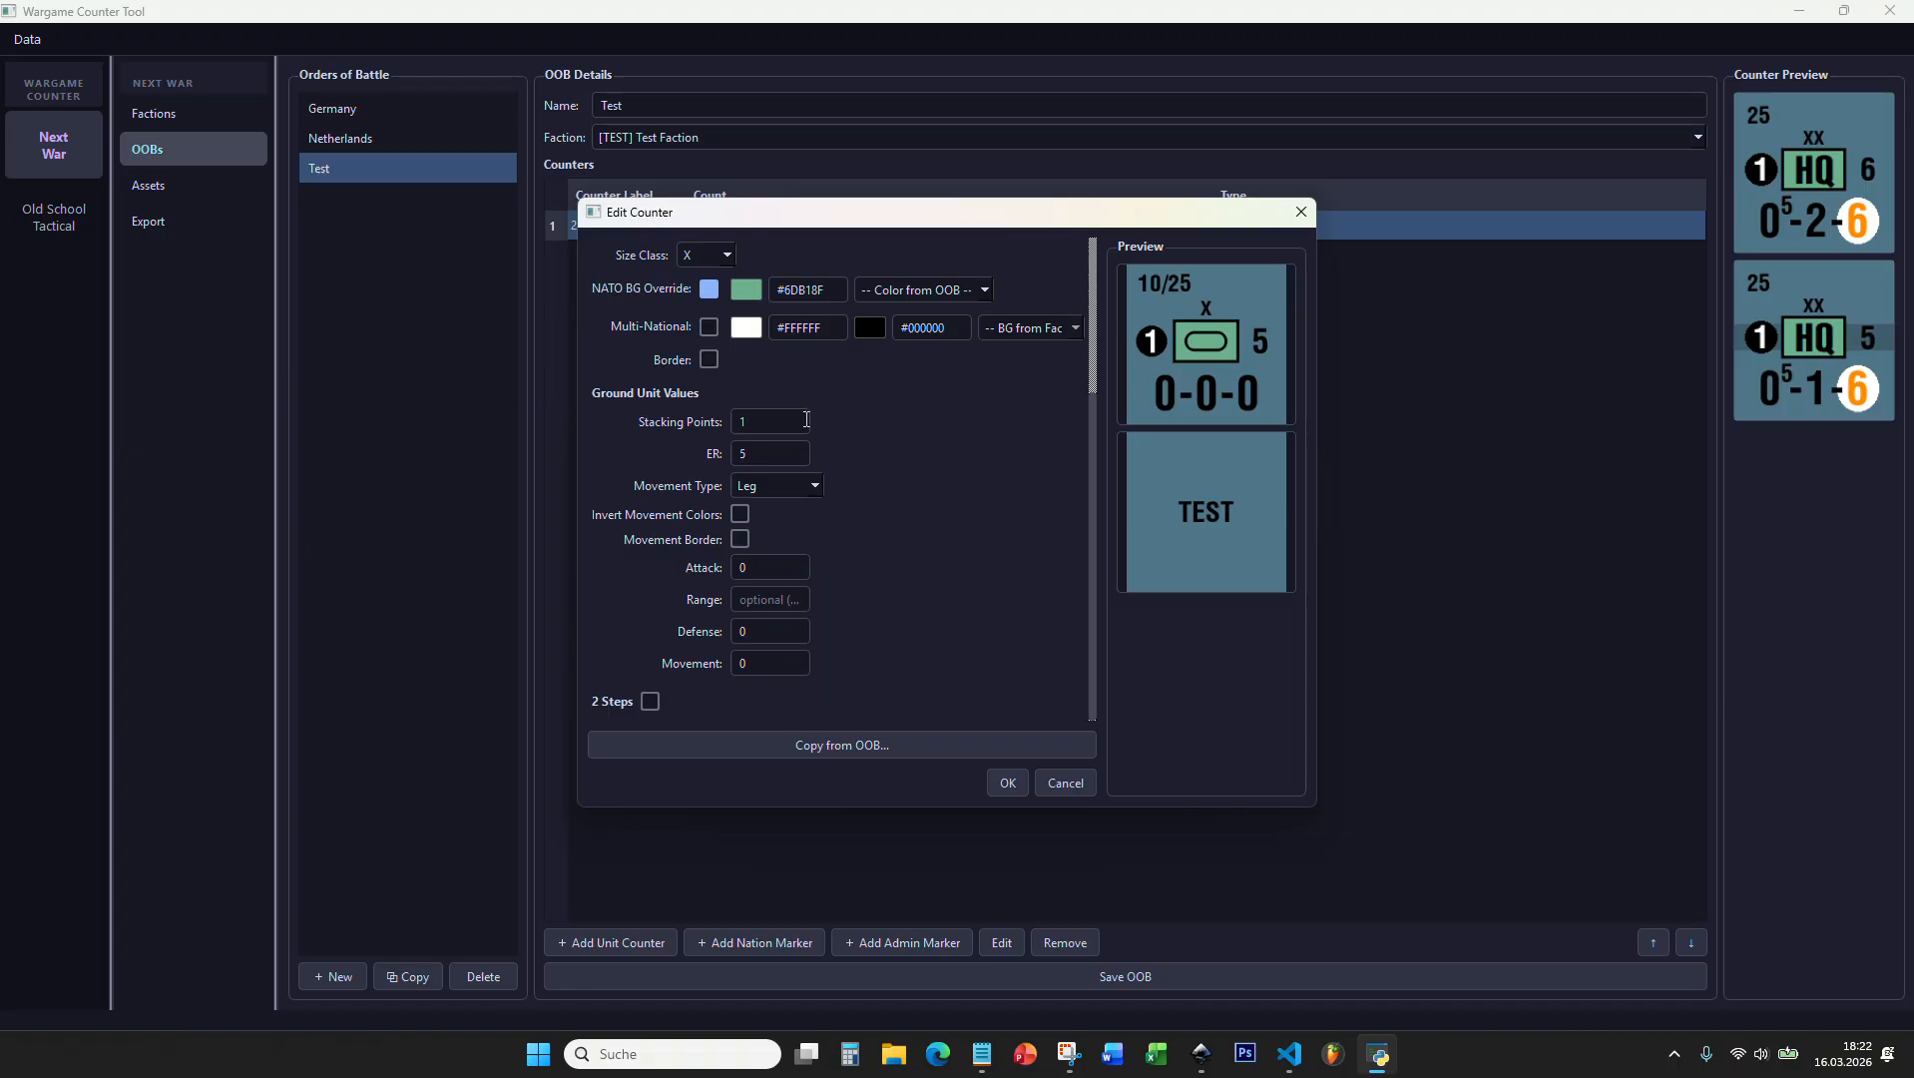
pyautogui.press('BackSpace')
pyautogui.write('2')
pyautogui.press('Tab')
pyautogui.write('6')
pyautogui.click(803, 487)
pyautogui.click(780, 605)
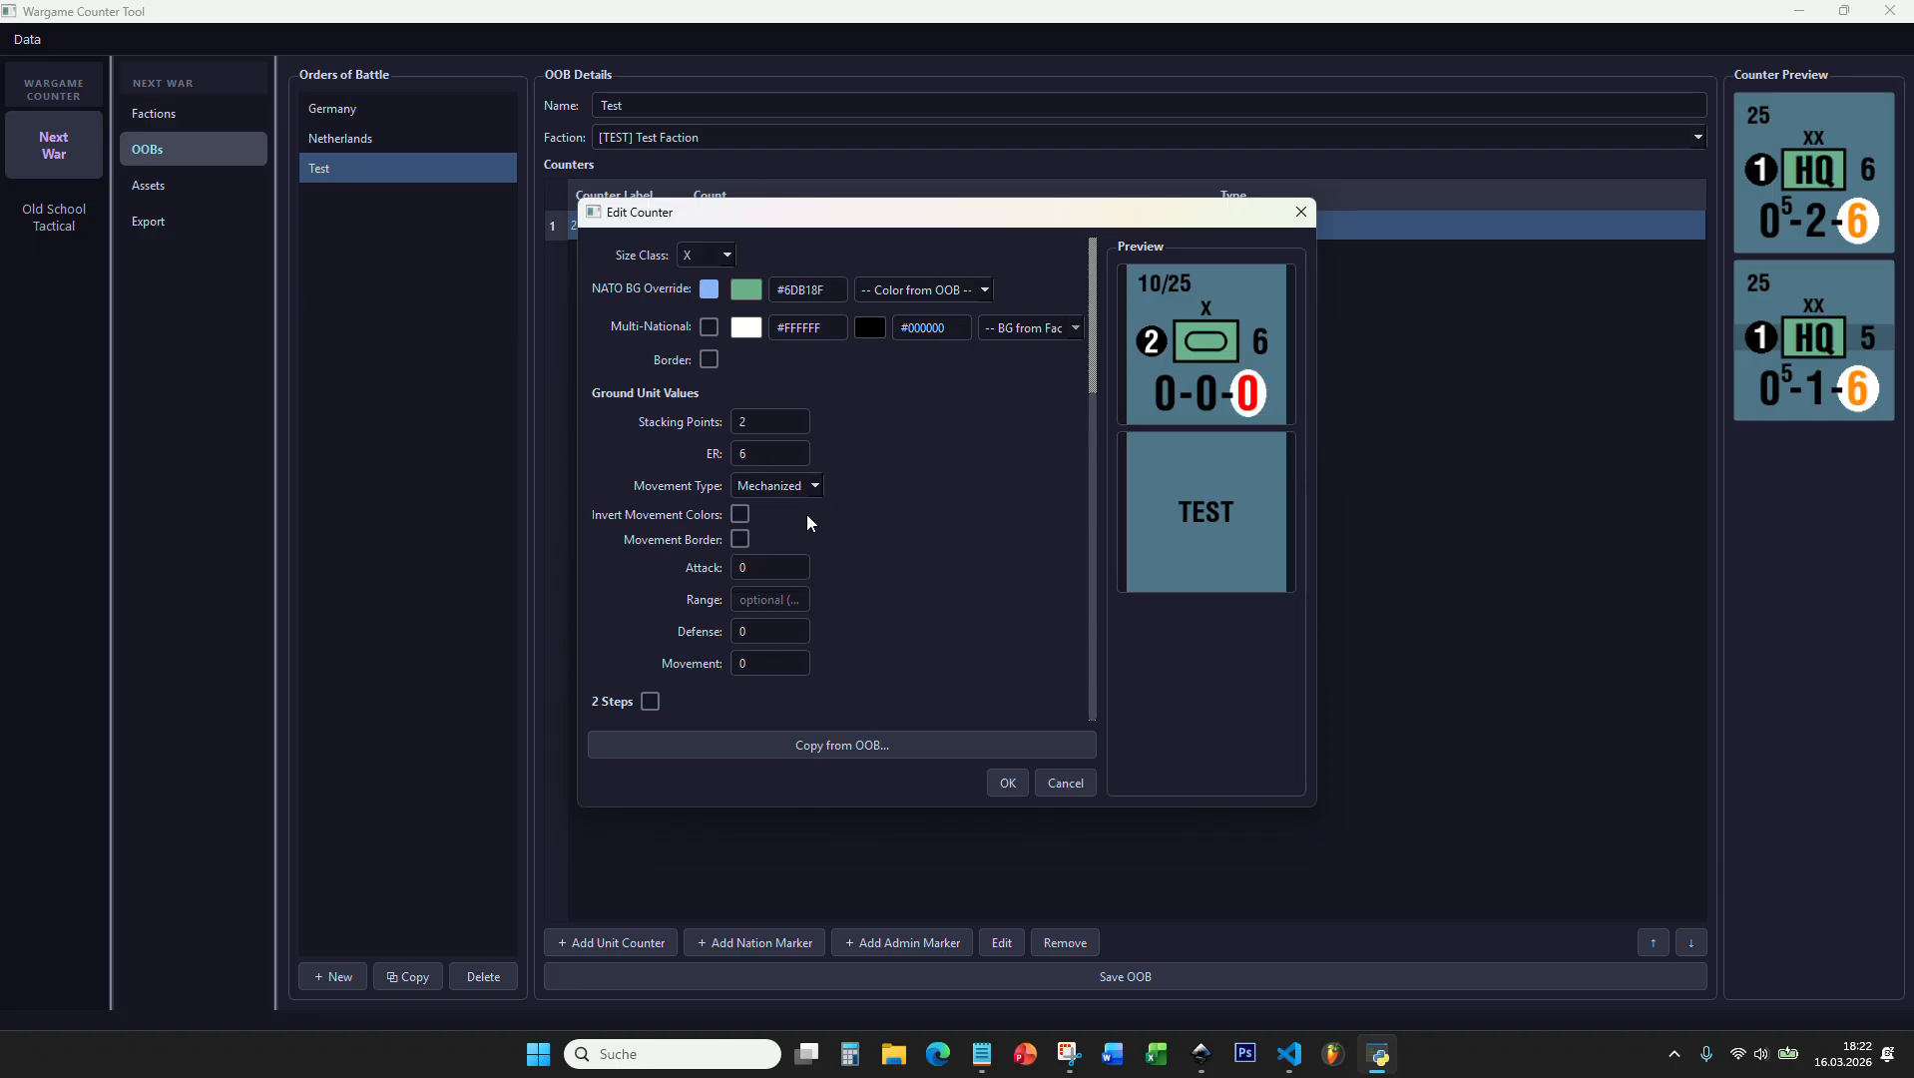
# Step: Set the 10/25 counter's attack to 5, defense to 4 and movement to 6
pyautogui.press('Tab')
pyautogui.press('Tab')
pyautogui.press('Tab')
pyautogui.write('5')
pyautogui.press('Tab')
pyautogui.press('Tab')
pyautogui.write('4')
pyautogui.press('Tab')
pyautogui.write('6')
# Step: Enable the counter's second step with ER 5, attack 3 and defense 3, and accept the counter
pyautogui.click(650, 700)
pyautogui.scroll(-3, 885, 543)
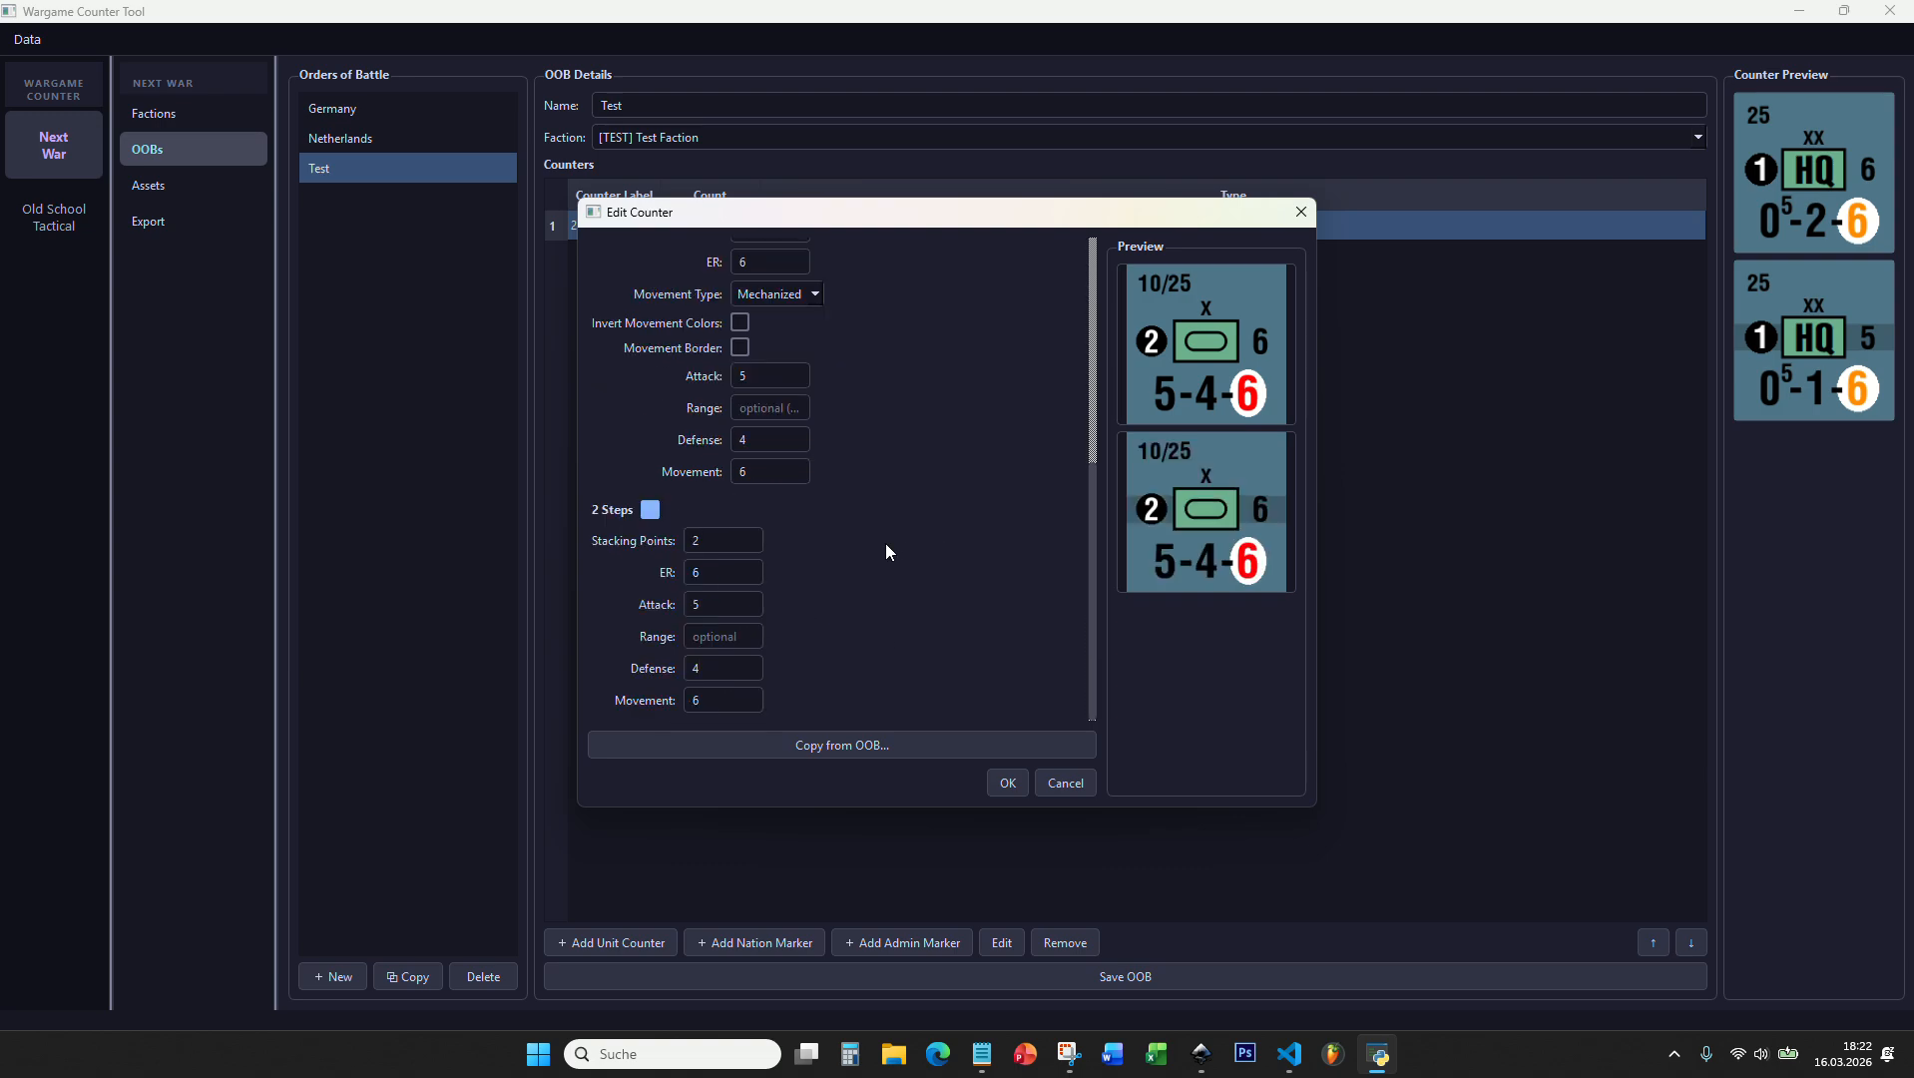
pyautogui.doubleClick(731, 572)
pyautogui.write('5')
pyautogui.doubleClick(723, 604)
pyautogui.write('3')
pyautogui.doubleClick(711, 666)
pyautogui.write('3')
pyautogui.click(1006, 783)
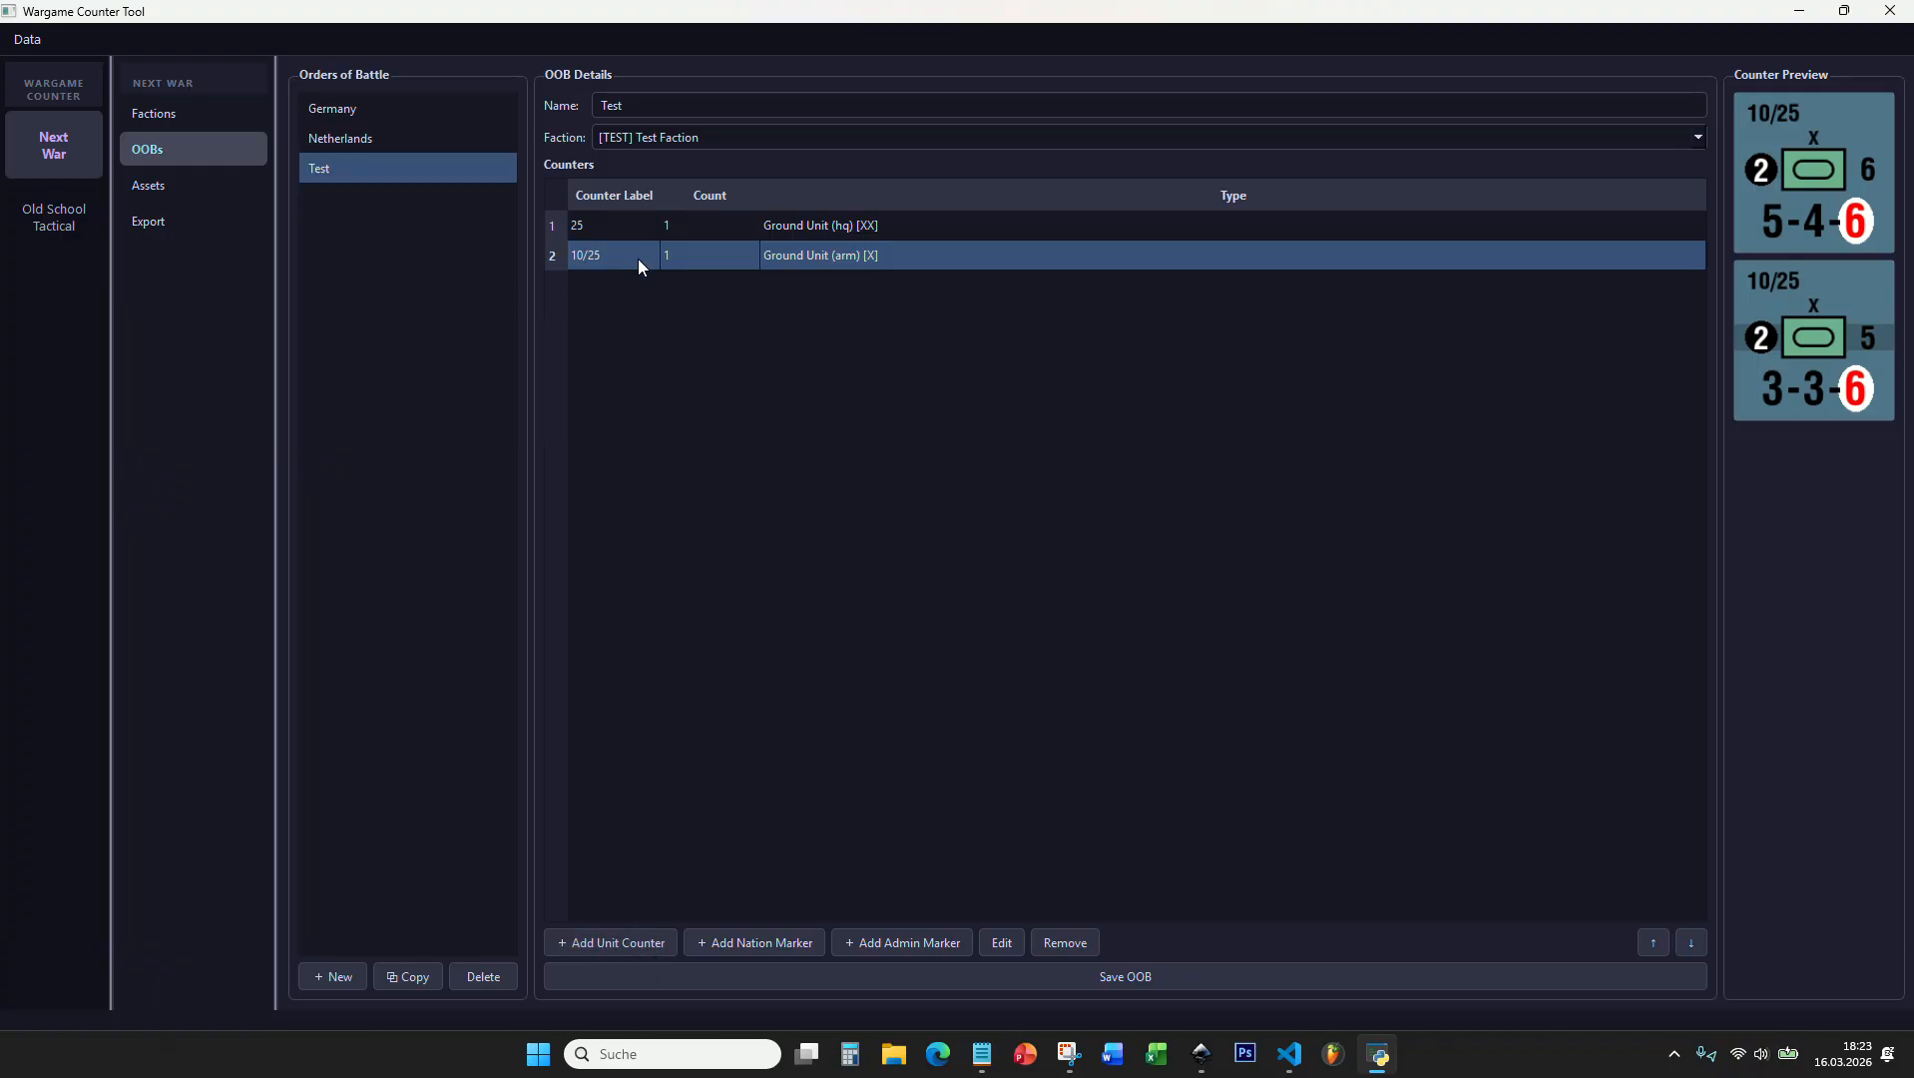
# Step: Add another unit counter with all settings copied from the 10/25 counter
pyautogui.click(646, 941)
pyautogui.click(812, 749)
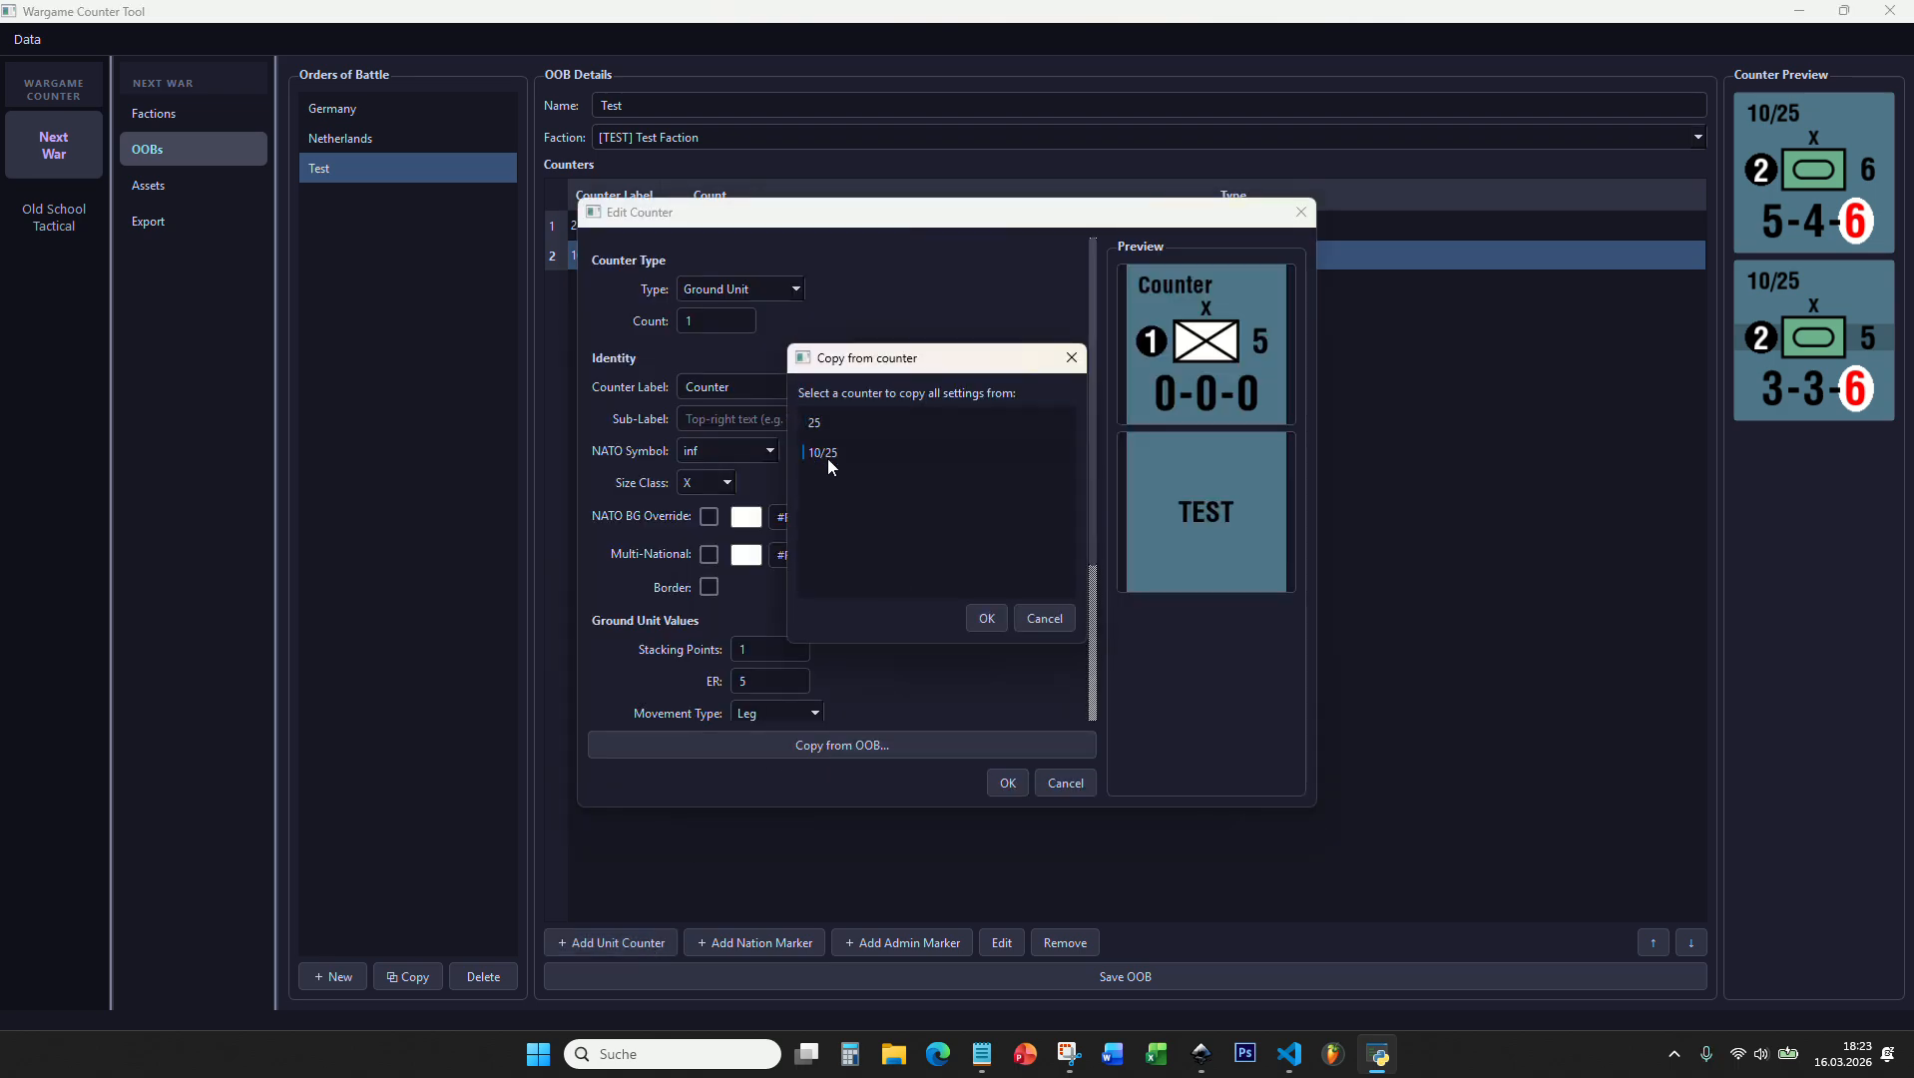
pyautogui.click(986, 617)
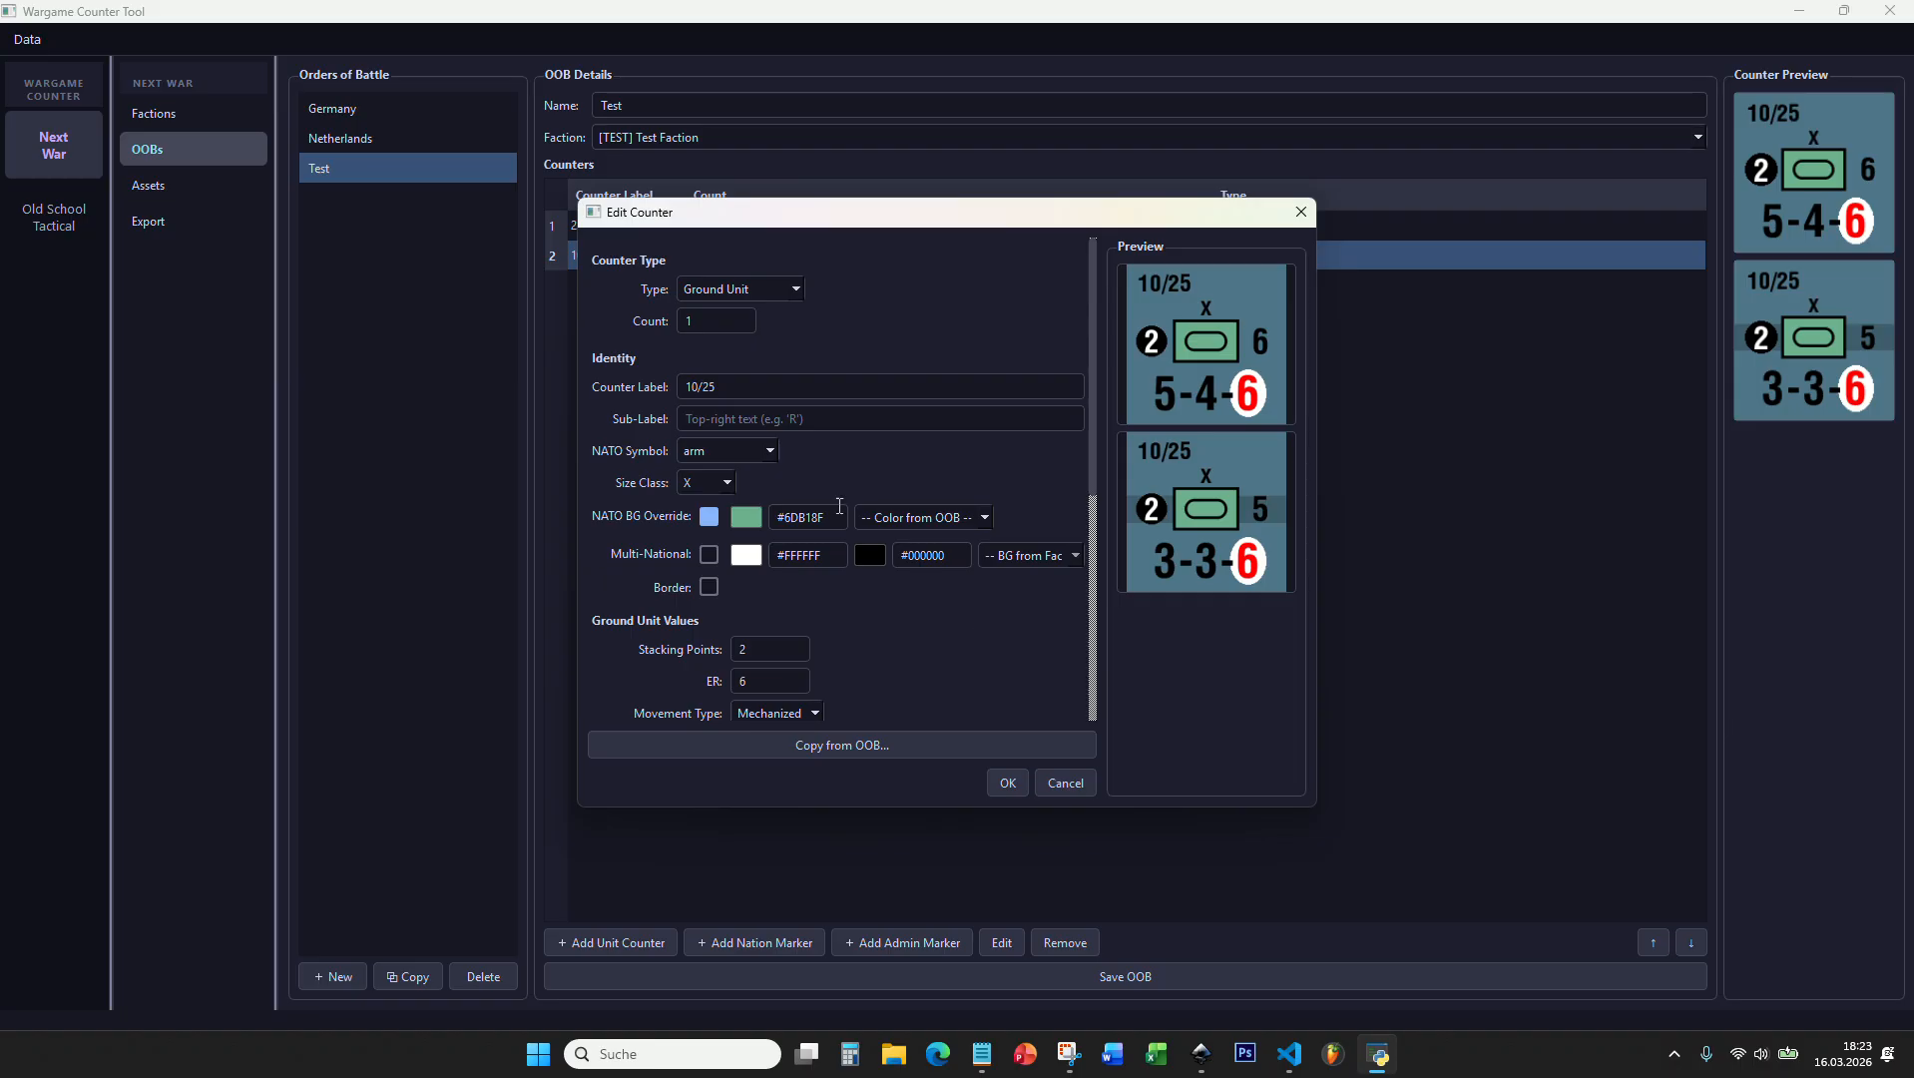
pyautogui.scroll(-5, 787, 439)
pyautogui.scroll(-1, 787, 439)
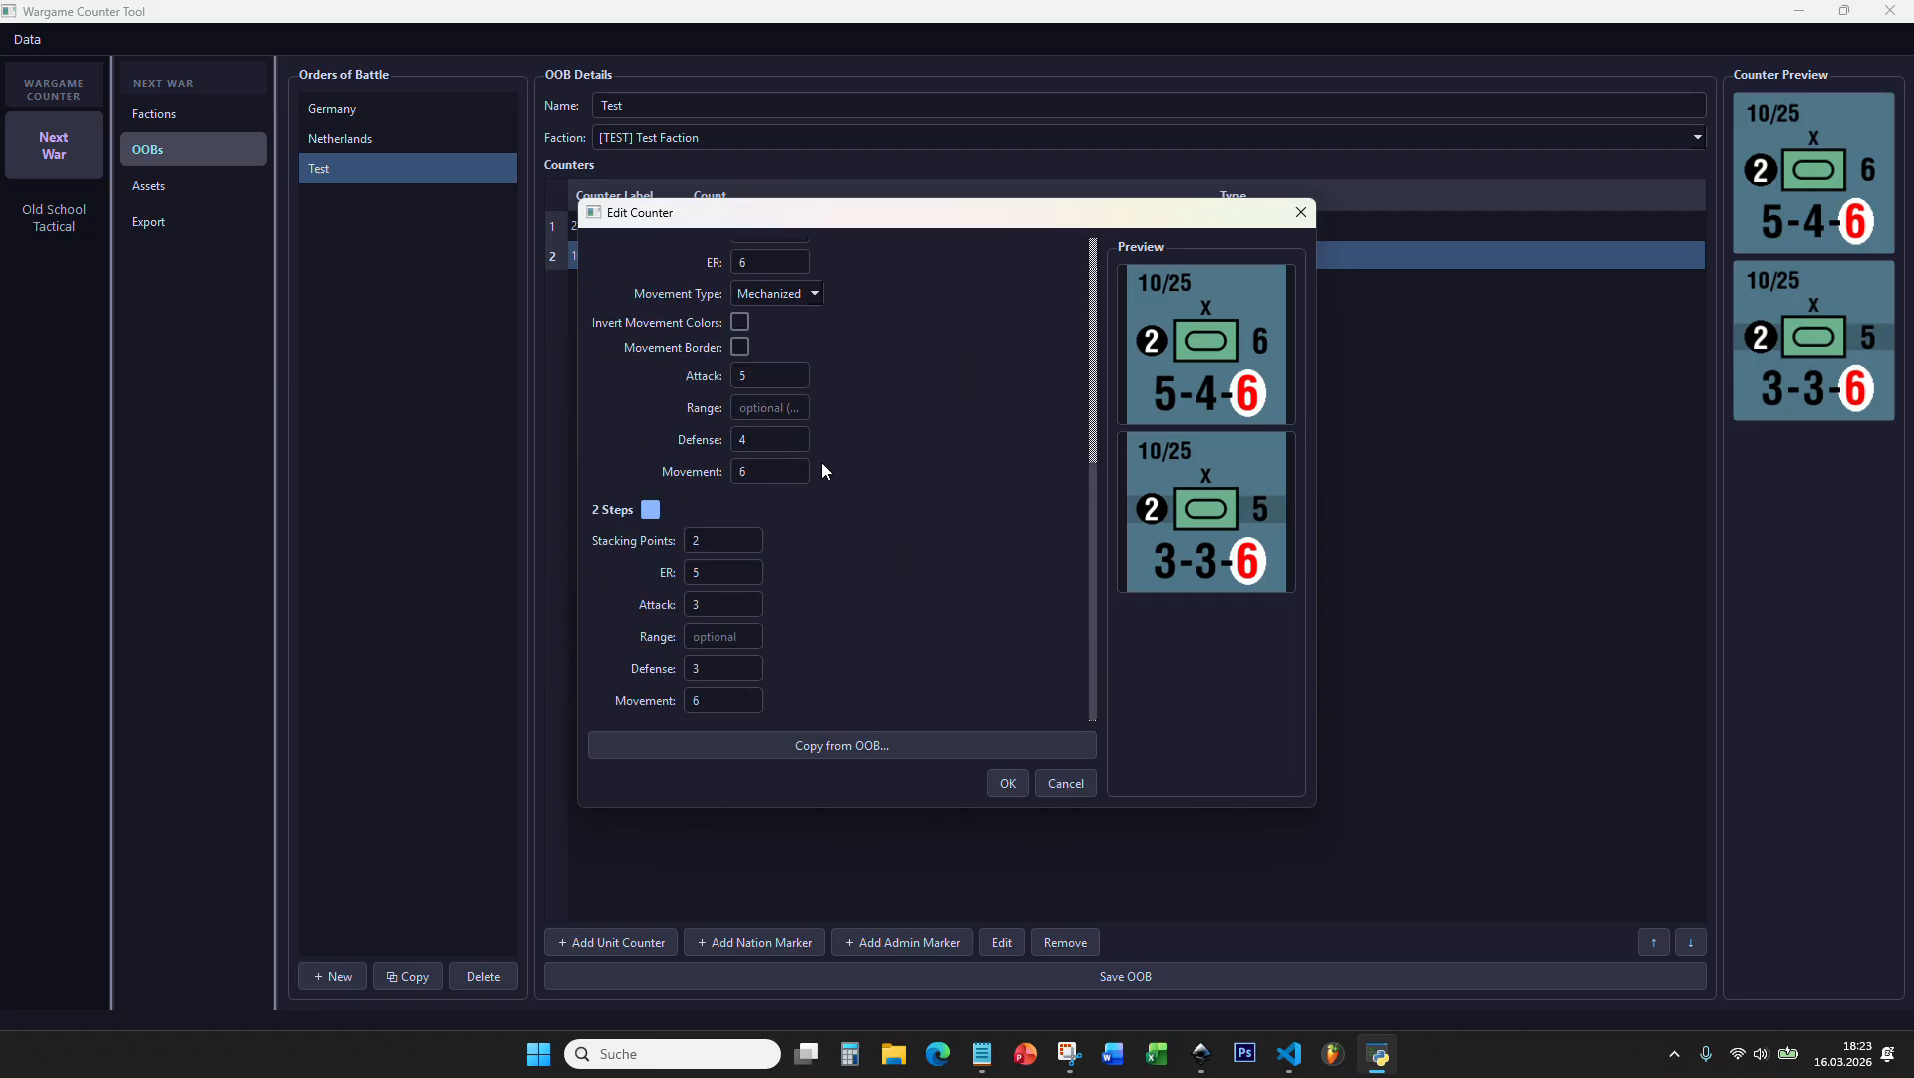
pyautogui.scroll(1, 836, 519)
pyautogui.scroll(5, 836, 546)
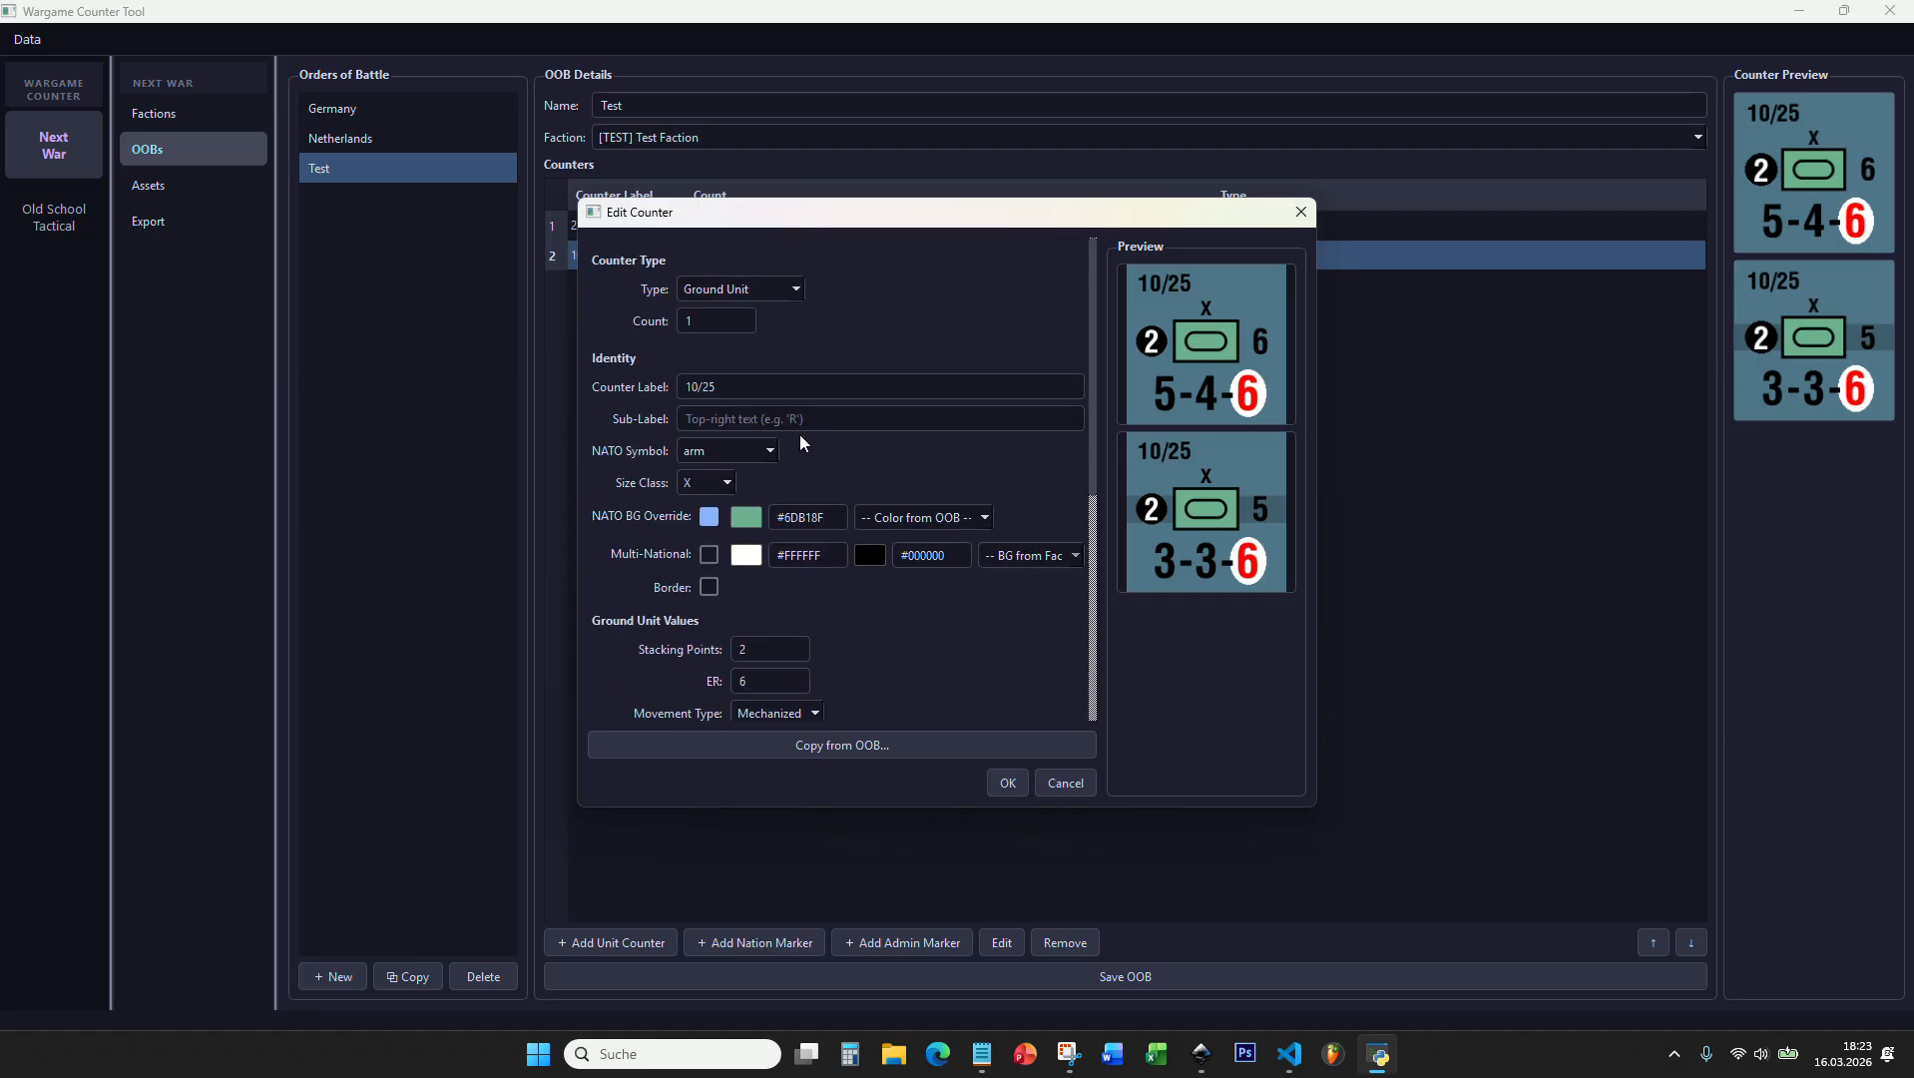
# Step: Label the copied counter 11/25, accept it and compare its preview with the 10/25 counter
pyautogui.moveTo(692, 390); pyautogui.dragTo(697, 389)
pyautogui.write('1')
pyautogui.click(1008, 784)
pyautogui.click(638, 257)
pyautogui.click(632, 285)
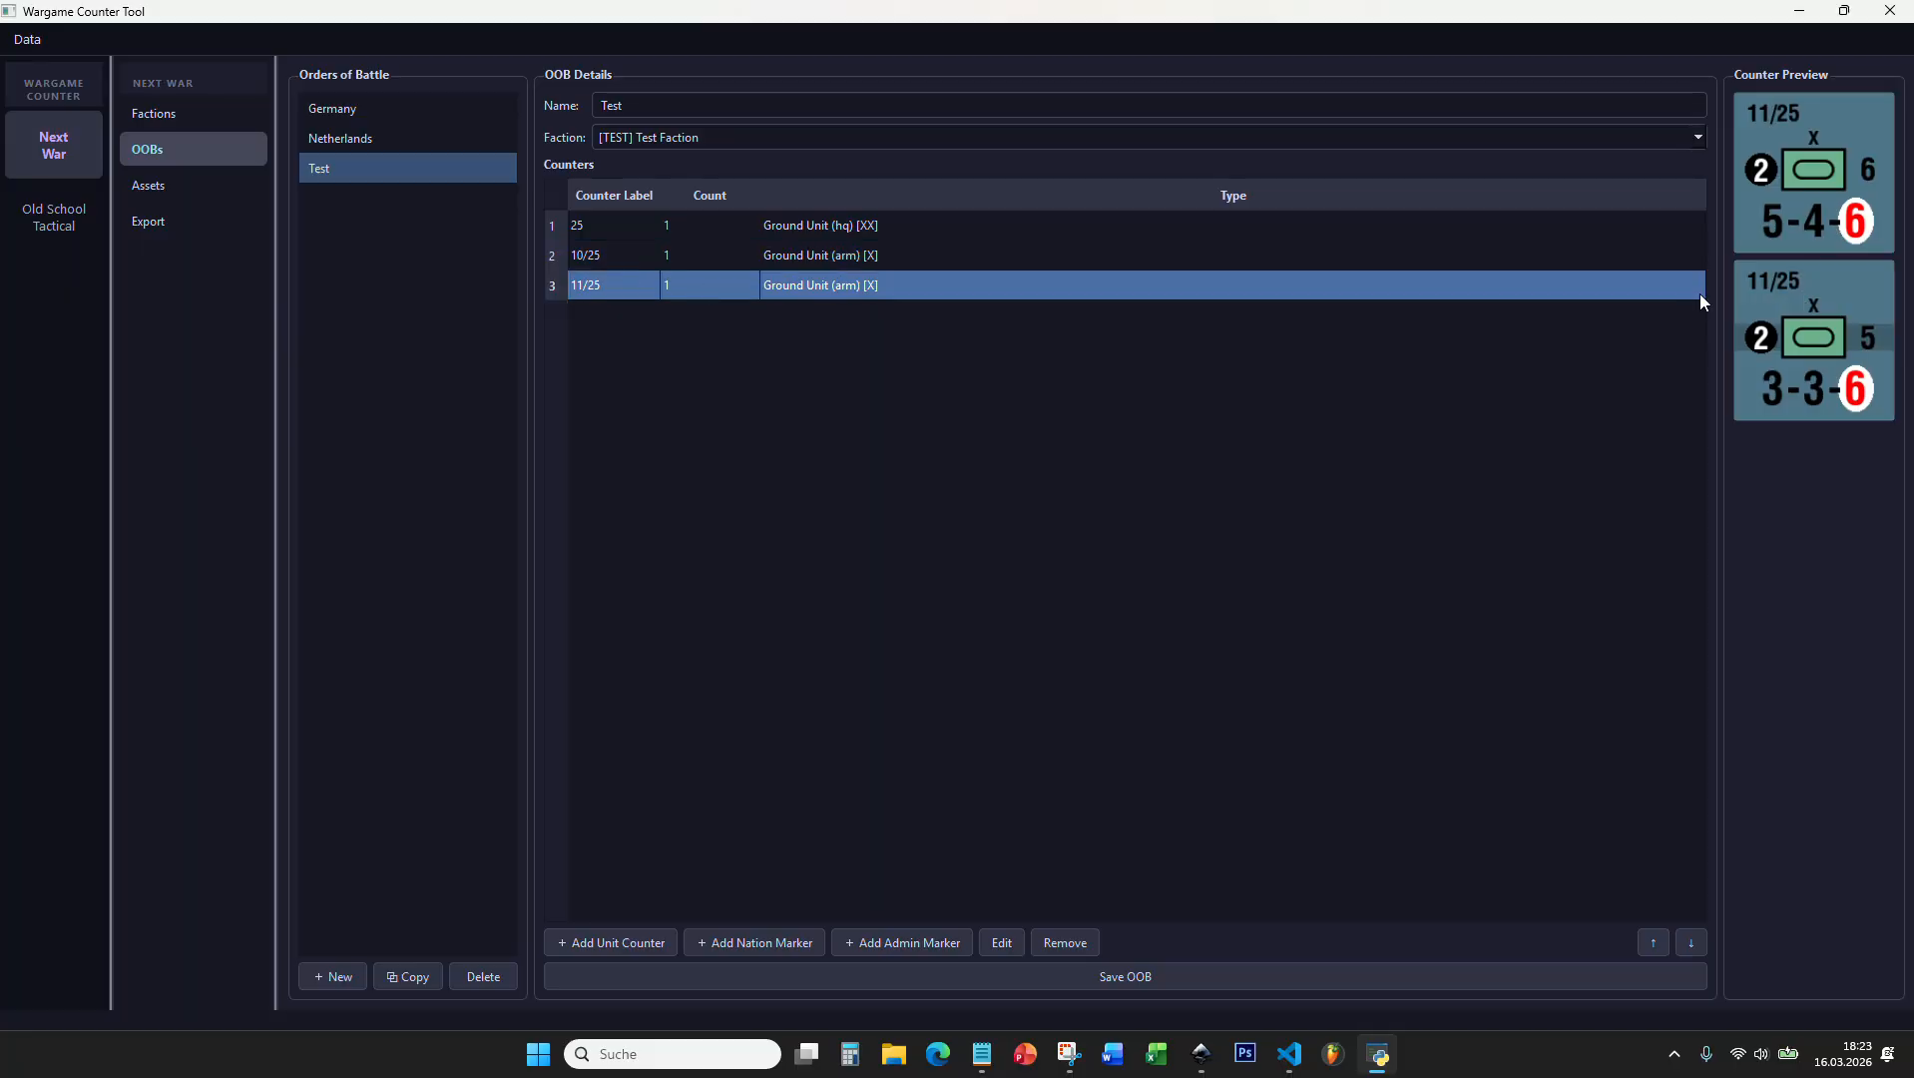
# Step: Add another unit counter with all settings copied from the 11/25 counter
pyautogui.click(646, 947)
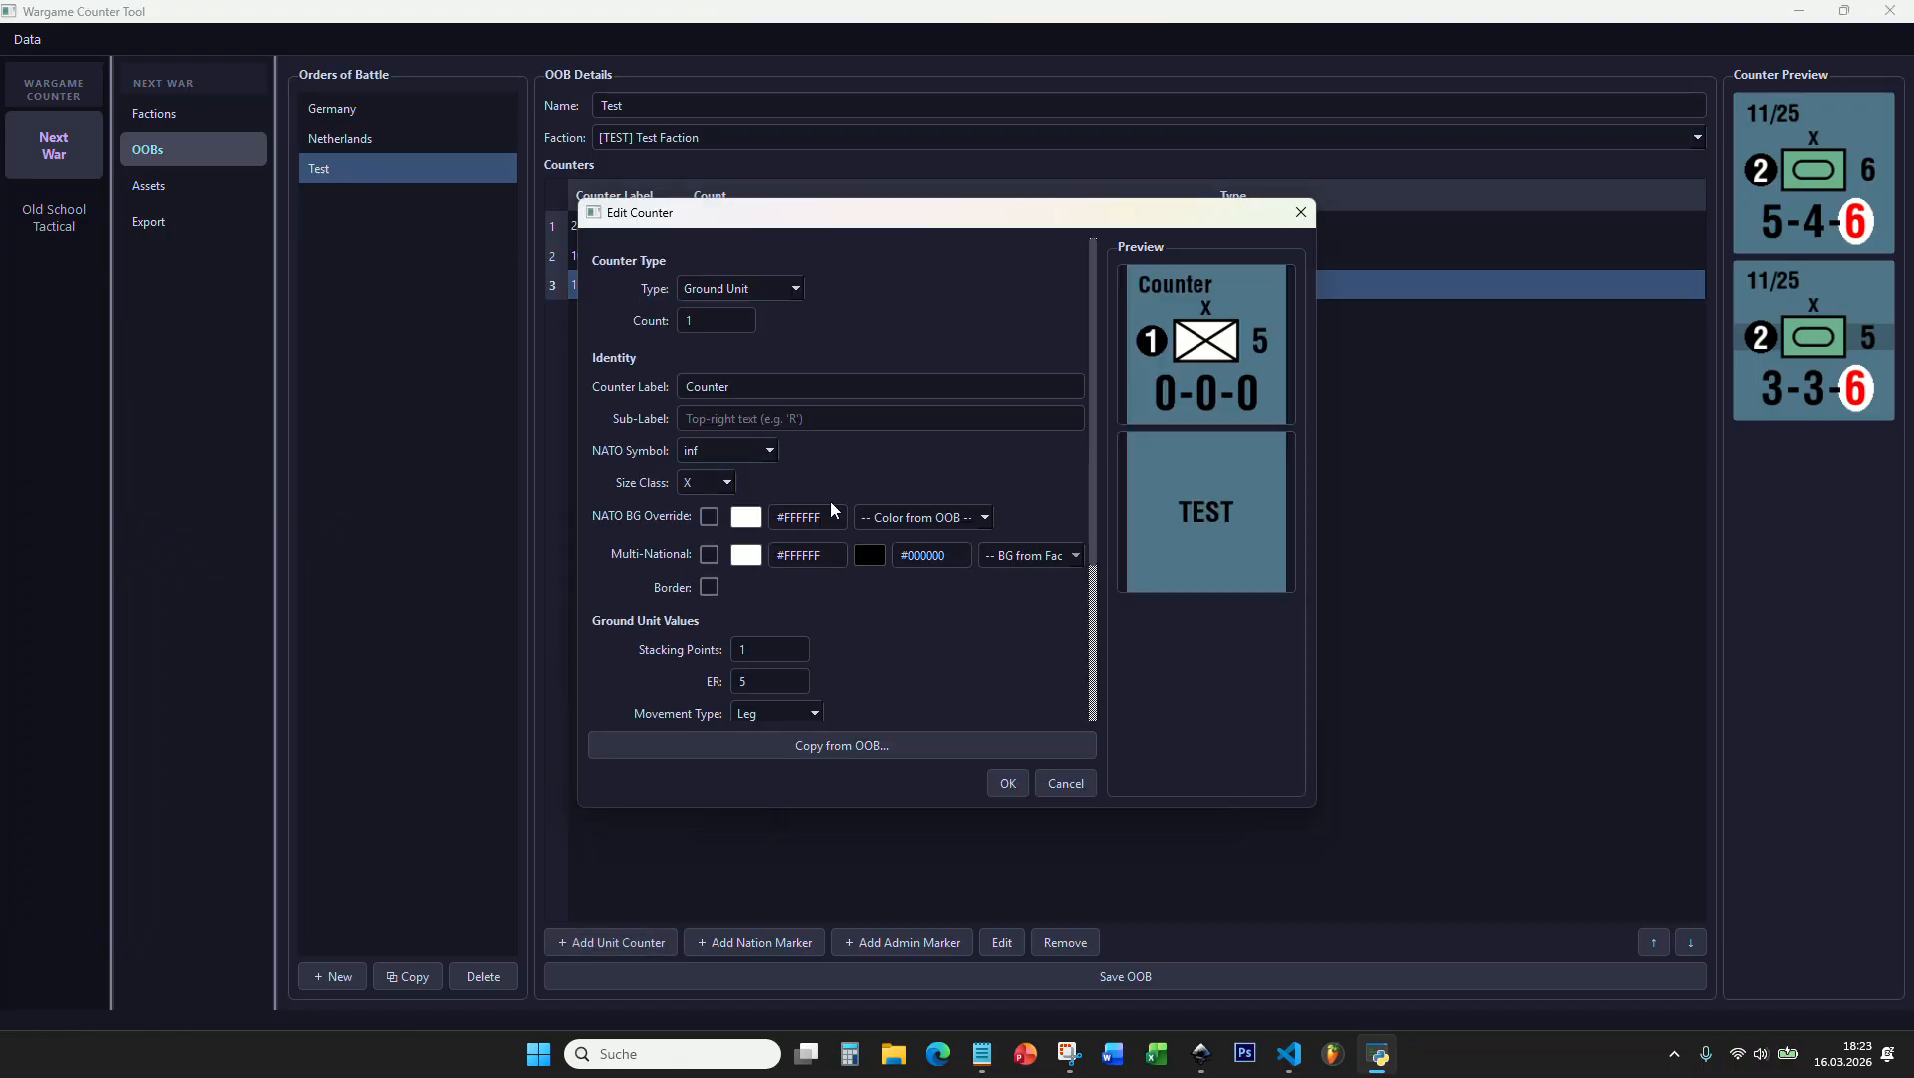
pyautogui.click(840, 744)
pyautogui.click(988, 618)
# Step: Change the new counter's NATO symbol to mech and its label to 15/25
pyautogui.click(750, 451)
pyautogui.scroll(-2, 734, 602)
pyautogui.scroll(-2, 726, 613)
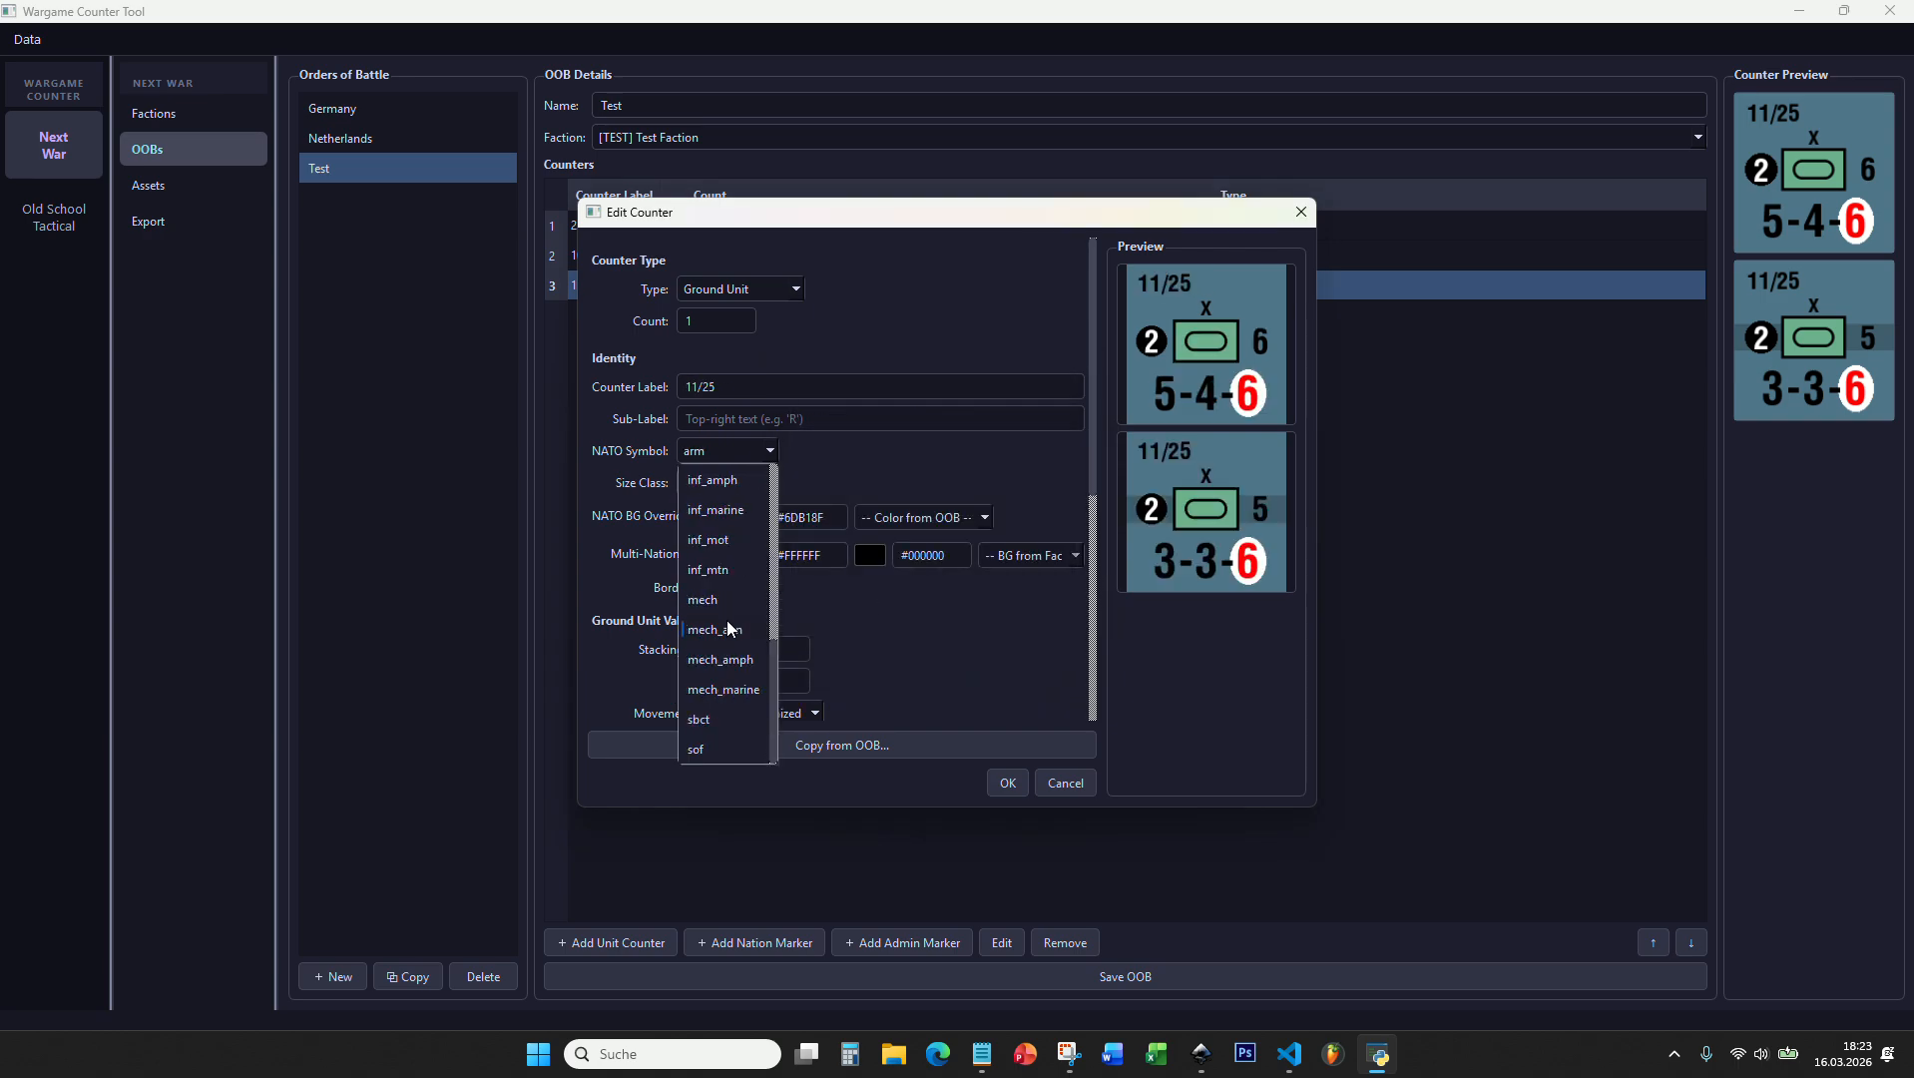
pyautogui.click(719, 607)
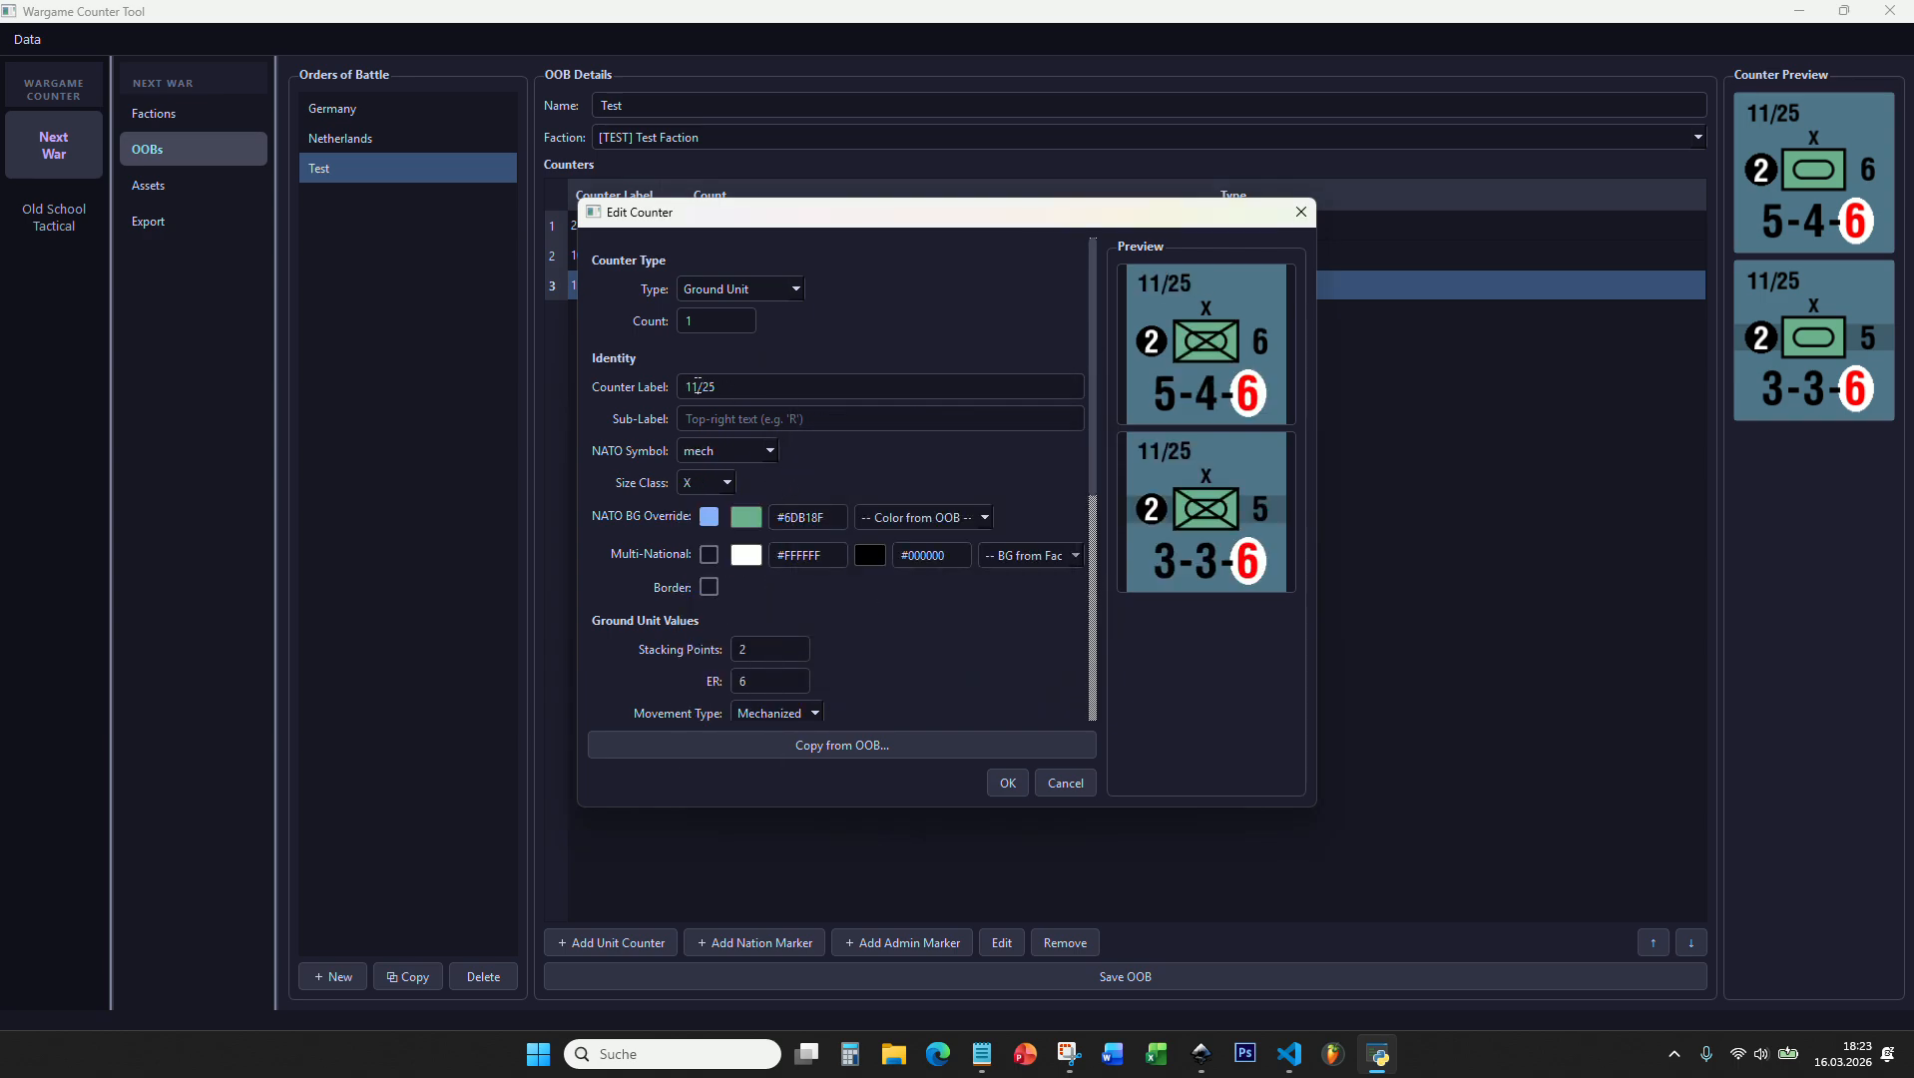
pyautogui.moveTo(698, 386); pyautogui.dragTo(691, 386)
pyautogui.write('5')
# Step: Set the 15/25 counter's full-strength attack to 4 and defense to 3
pyautogui.scroll(-2, 748, 397)
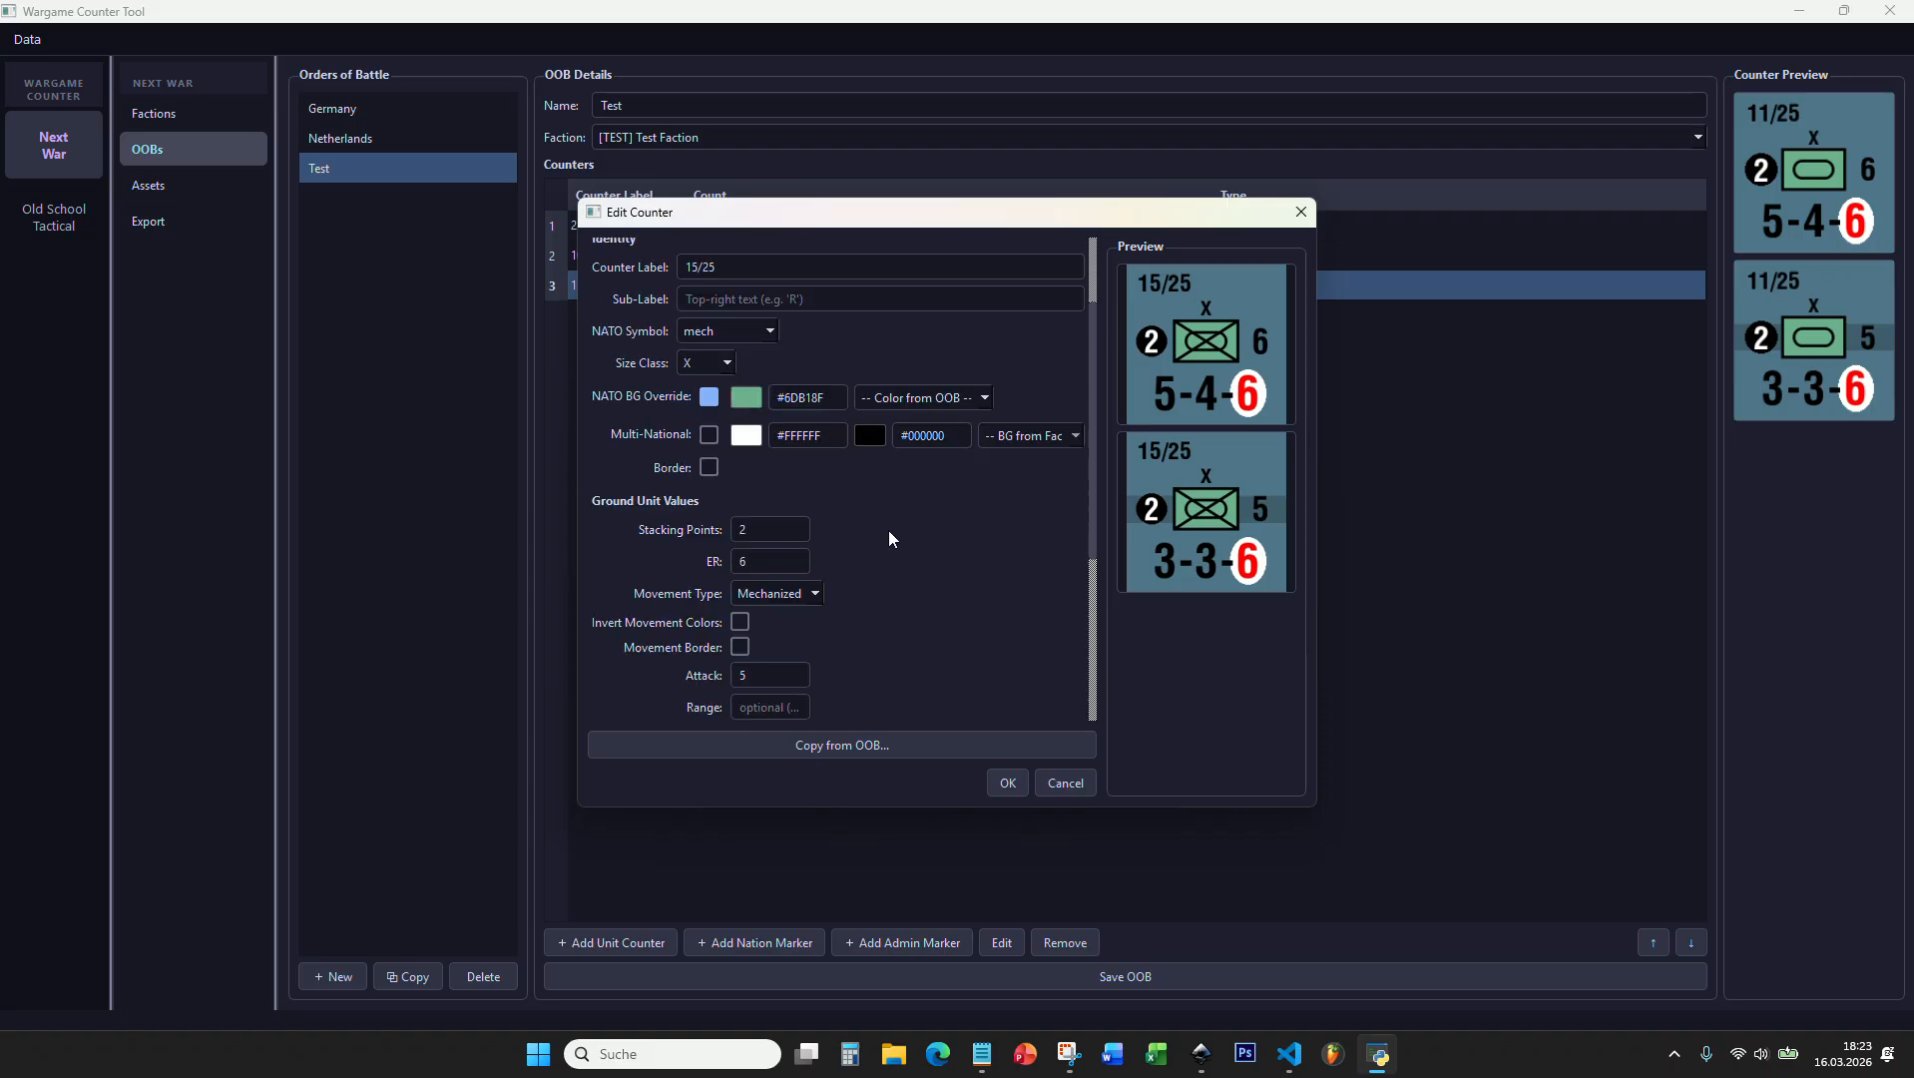
pyautogui.scroll(-5, 888, 529)
pyautogui.click(764, 374)
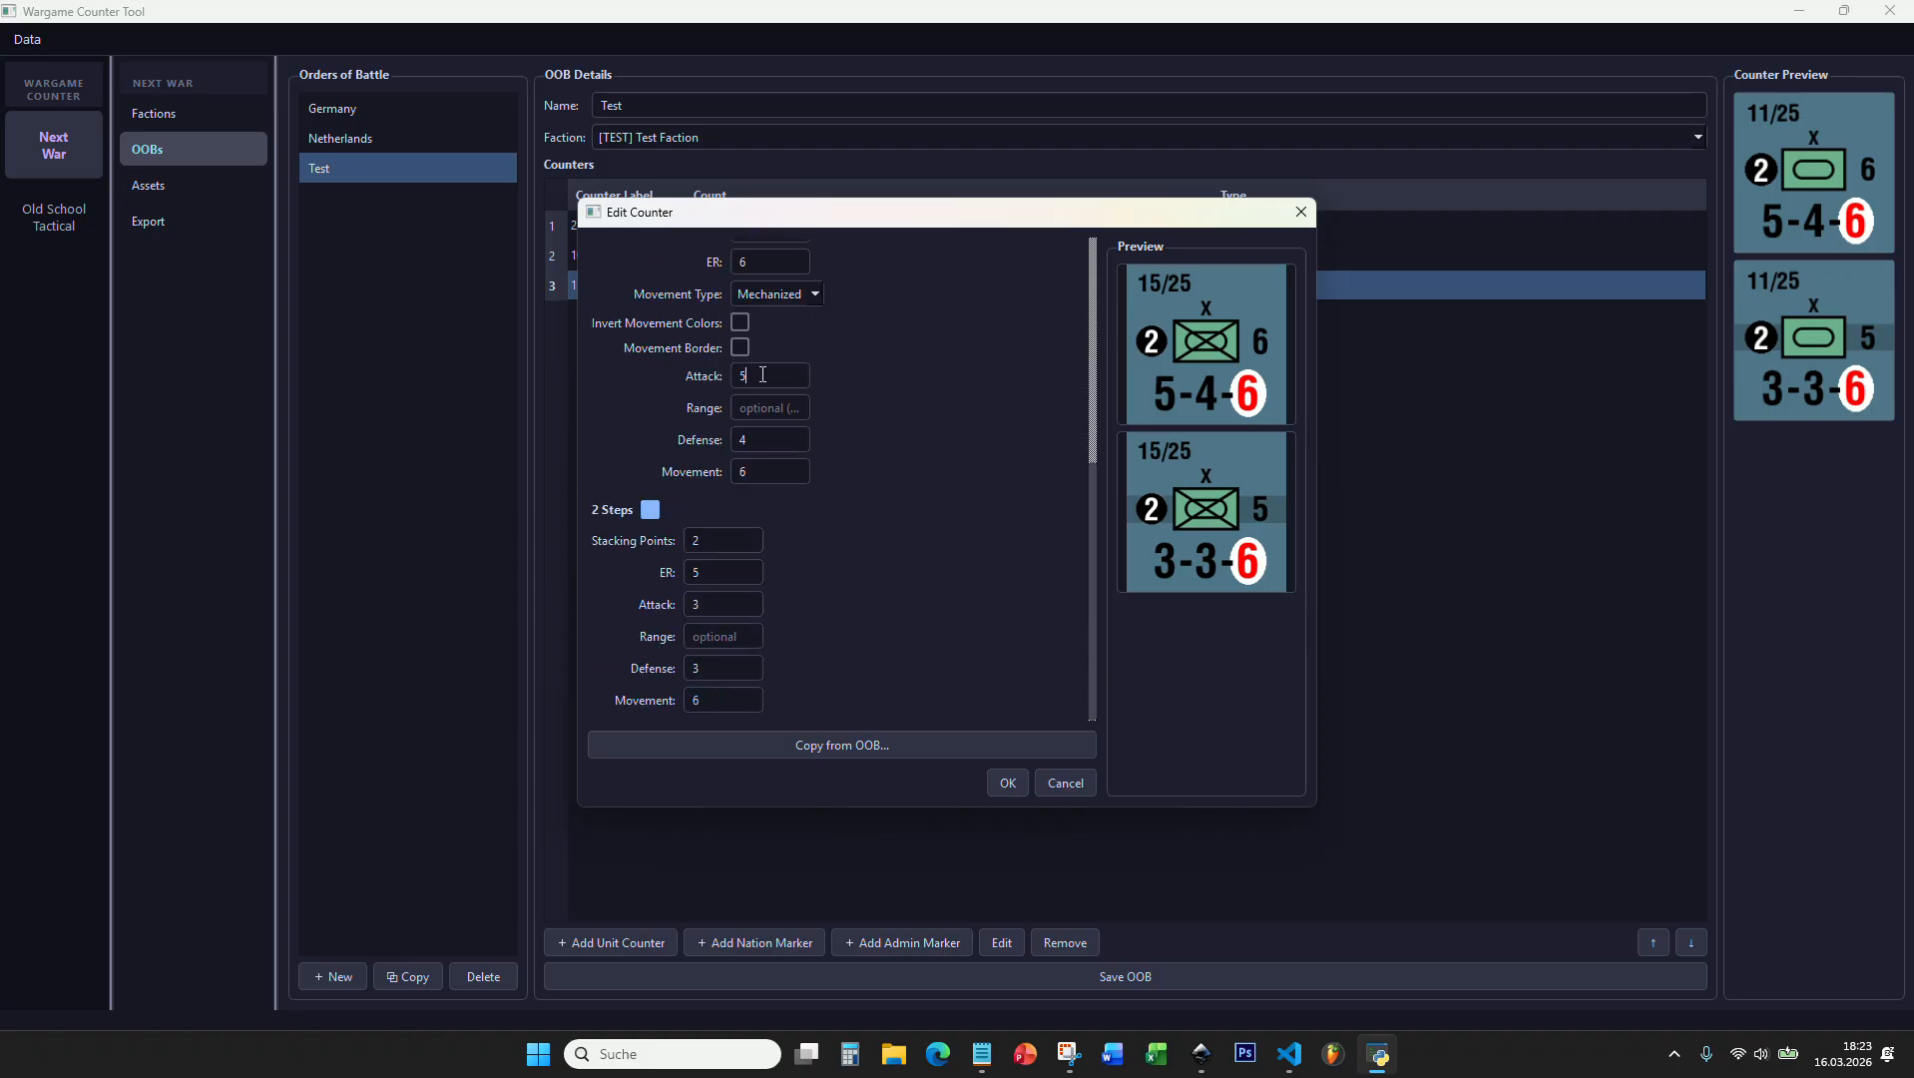
pyautogui.doubleClick(763, 374)
pyautogui.write('4')
pyautogui.doubleClick(743, 439)
pyautogui.write('3')
# Step: Set the 15/25 counter's second-step attack and defense to 2, accept it and preview the subordinate counters
pyautogui.doubleClick(698, 604)
pyautogui.write('2')
pyautogui.doubleClick(715, 667)
pyautogui.write('2')
pyautogui.click(1003, 783)
pyautogui.click(640, 261)
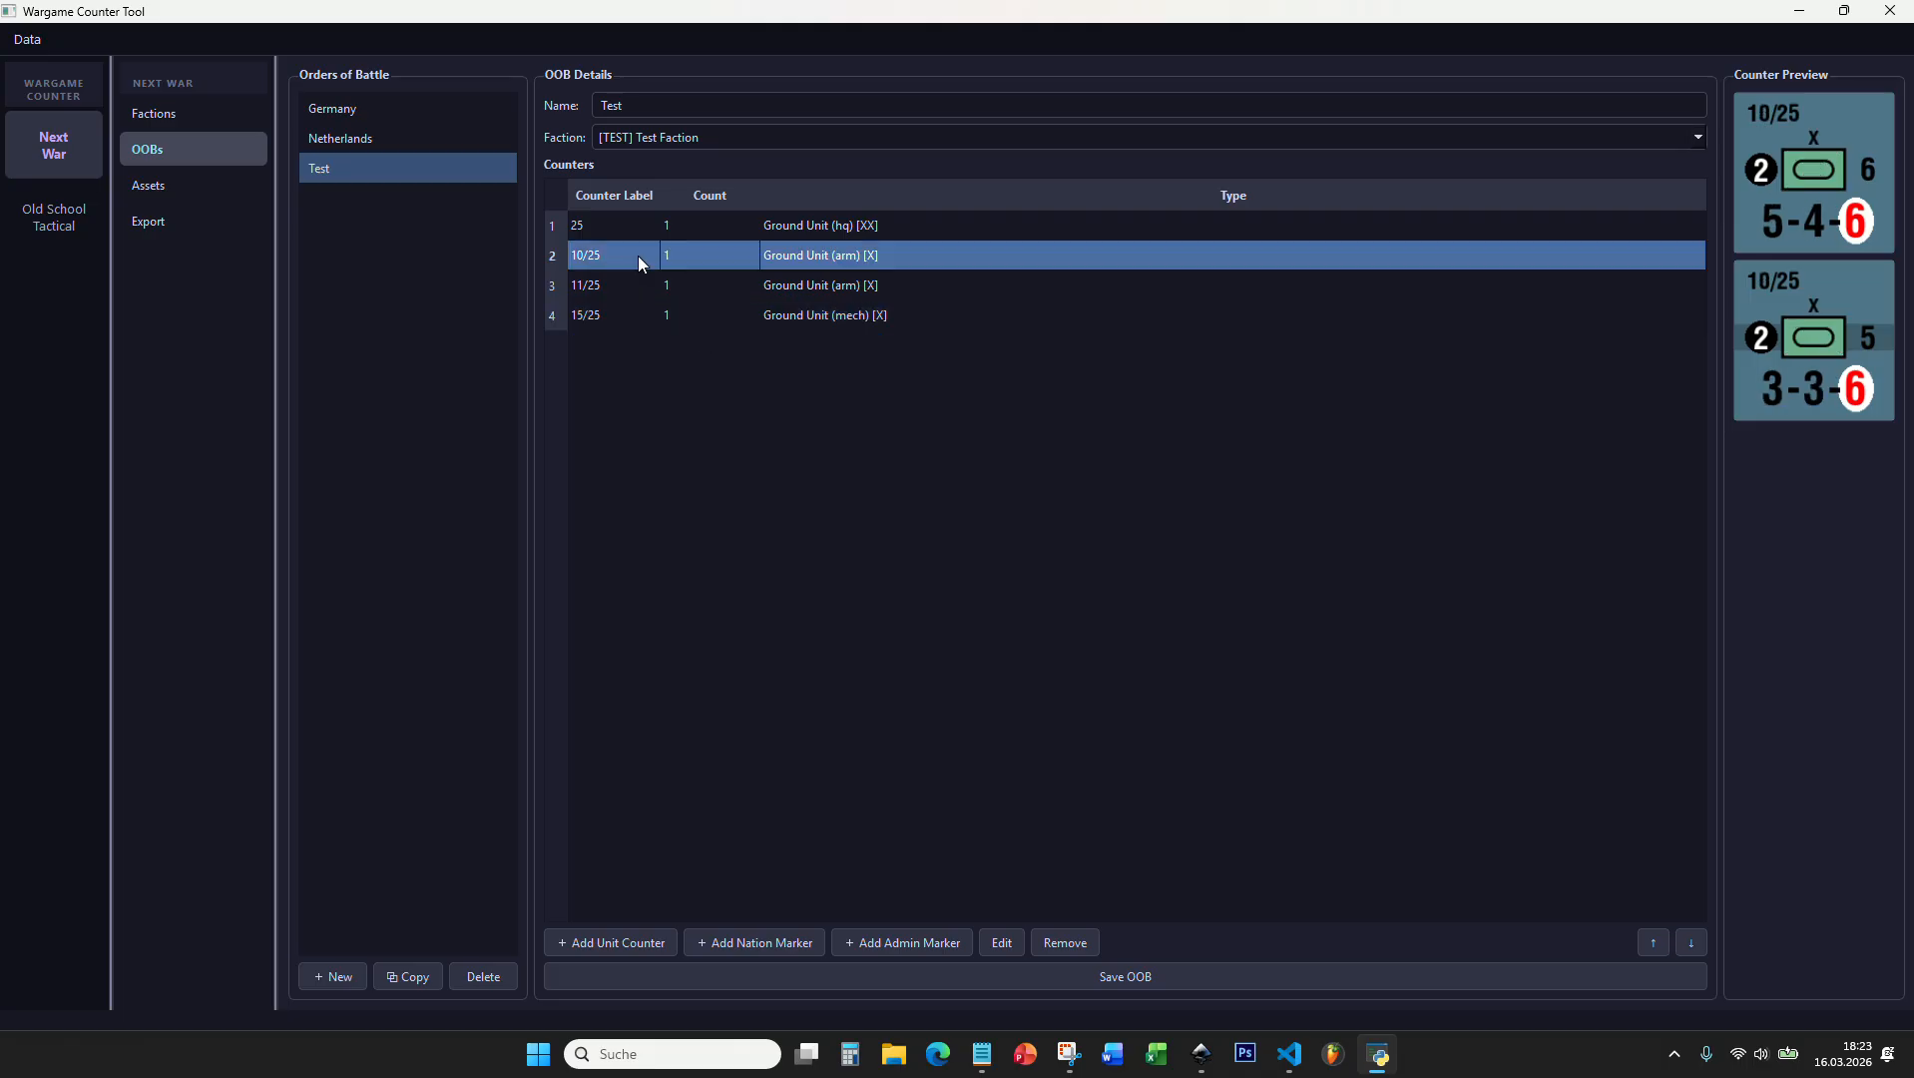
pyautogui.click(637, 283)
pyautogui.click(640, 315)
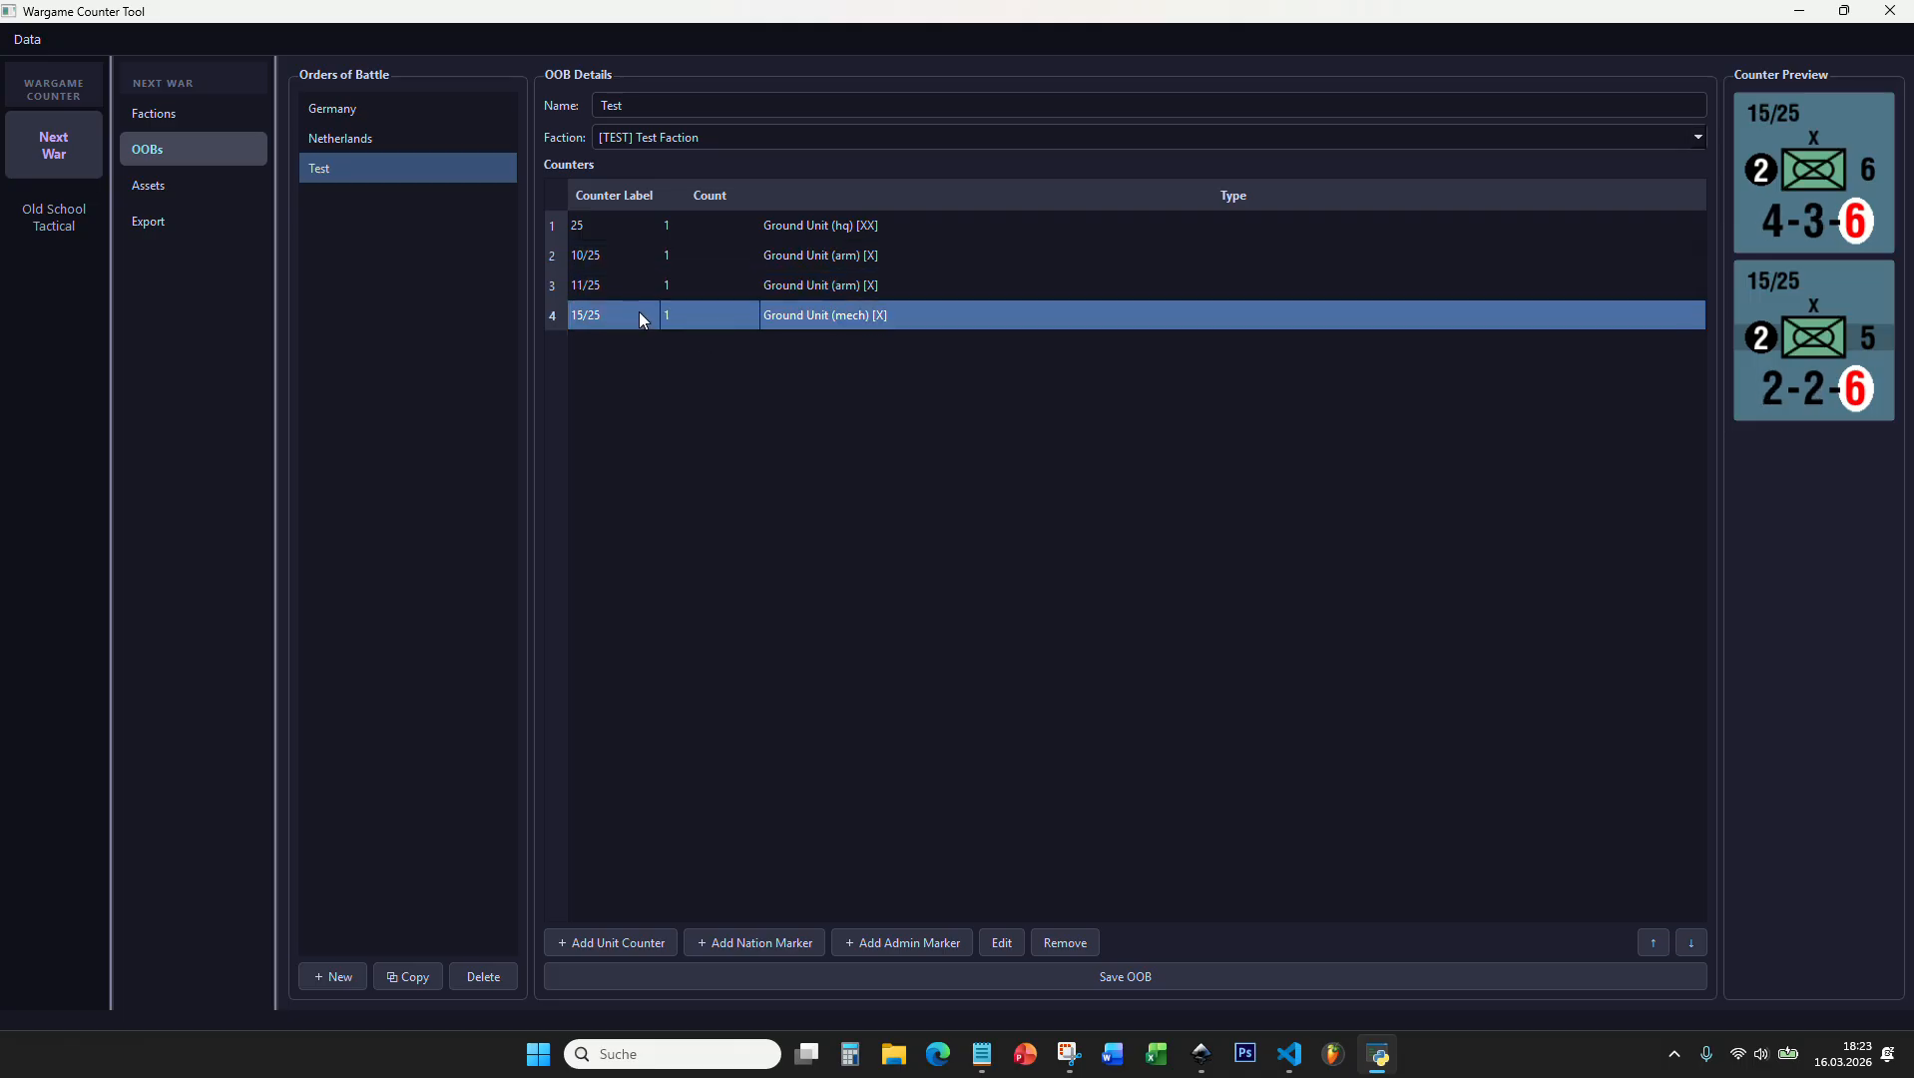
# Step: Add another unit counter copied from the 25 headquarters counter and label it 35
pyautogui.click(653, 940)
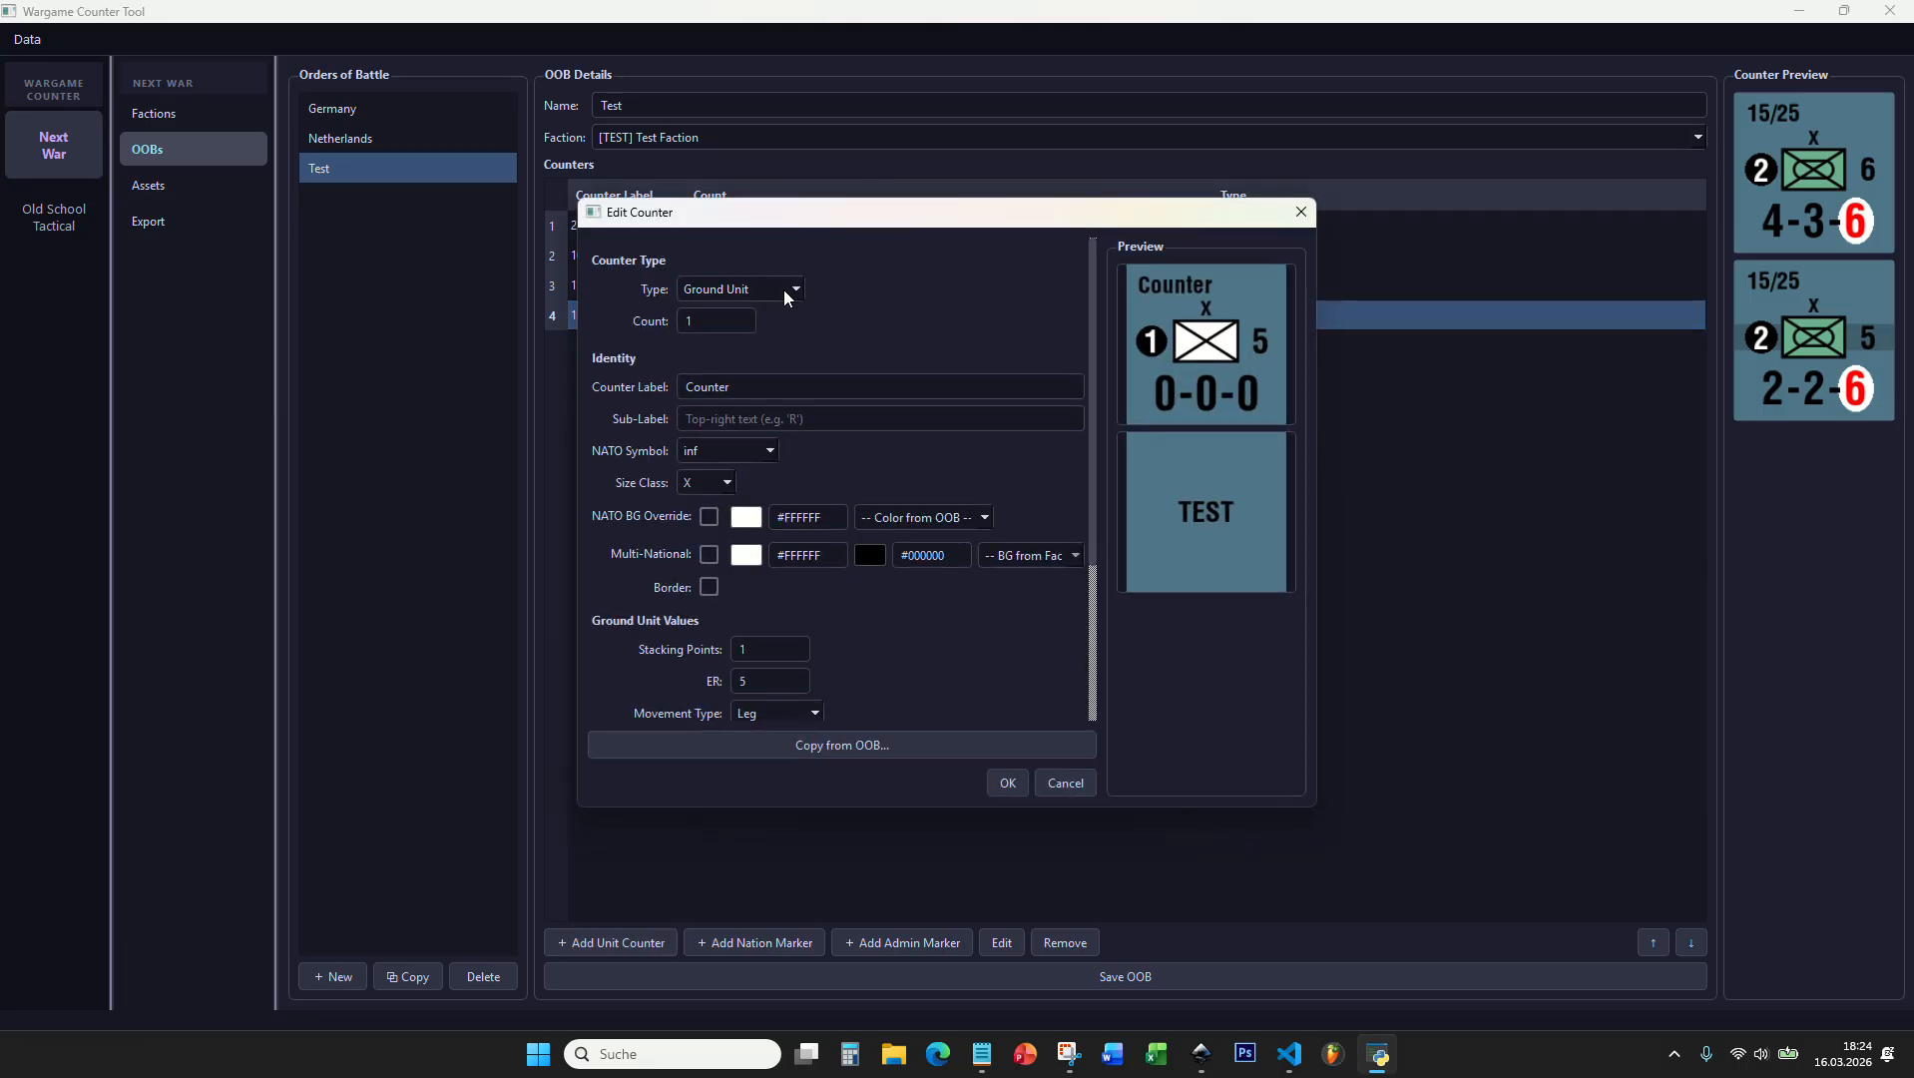
pyautogui.click(783, 290)
pyautogui.click(783, 299)
pyautogui.click(848, 750)
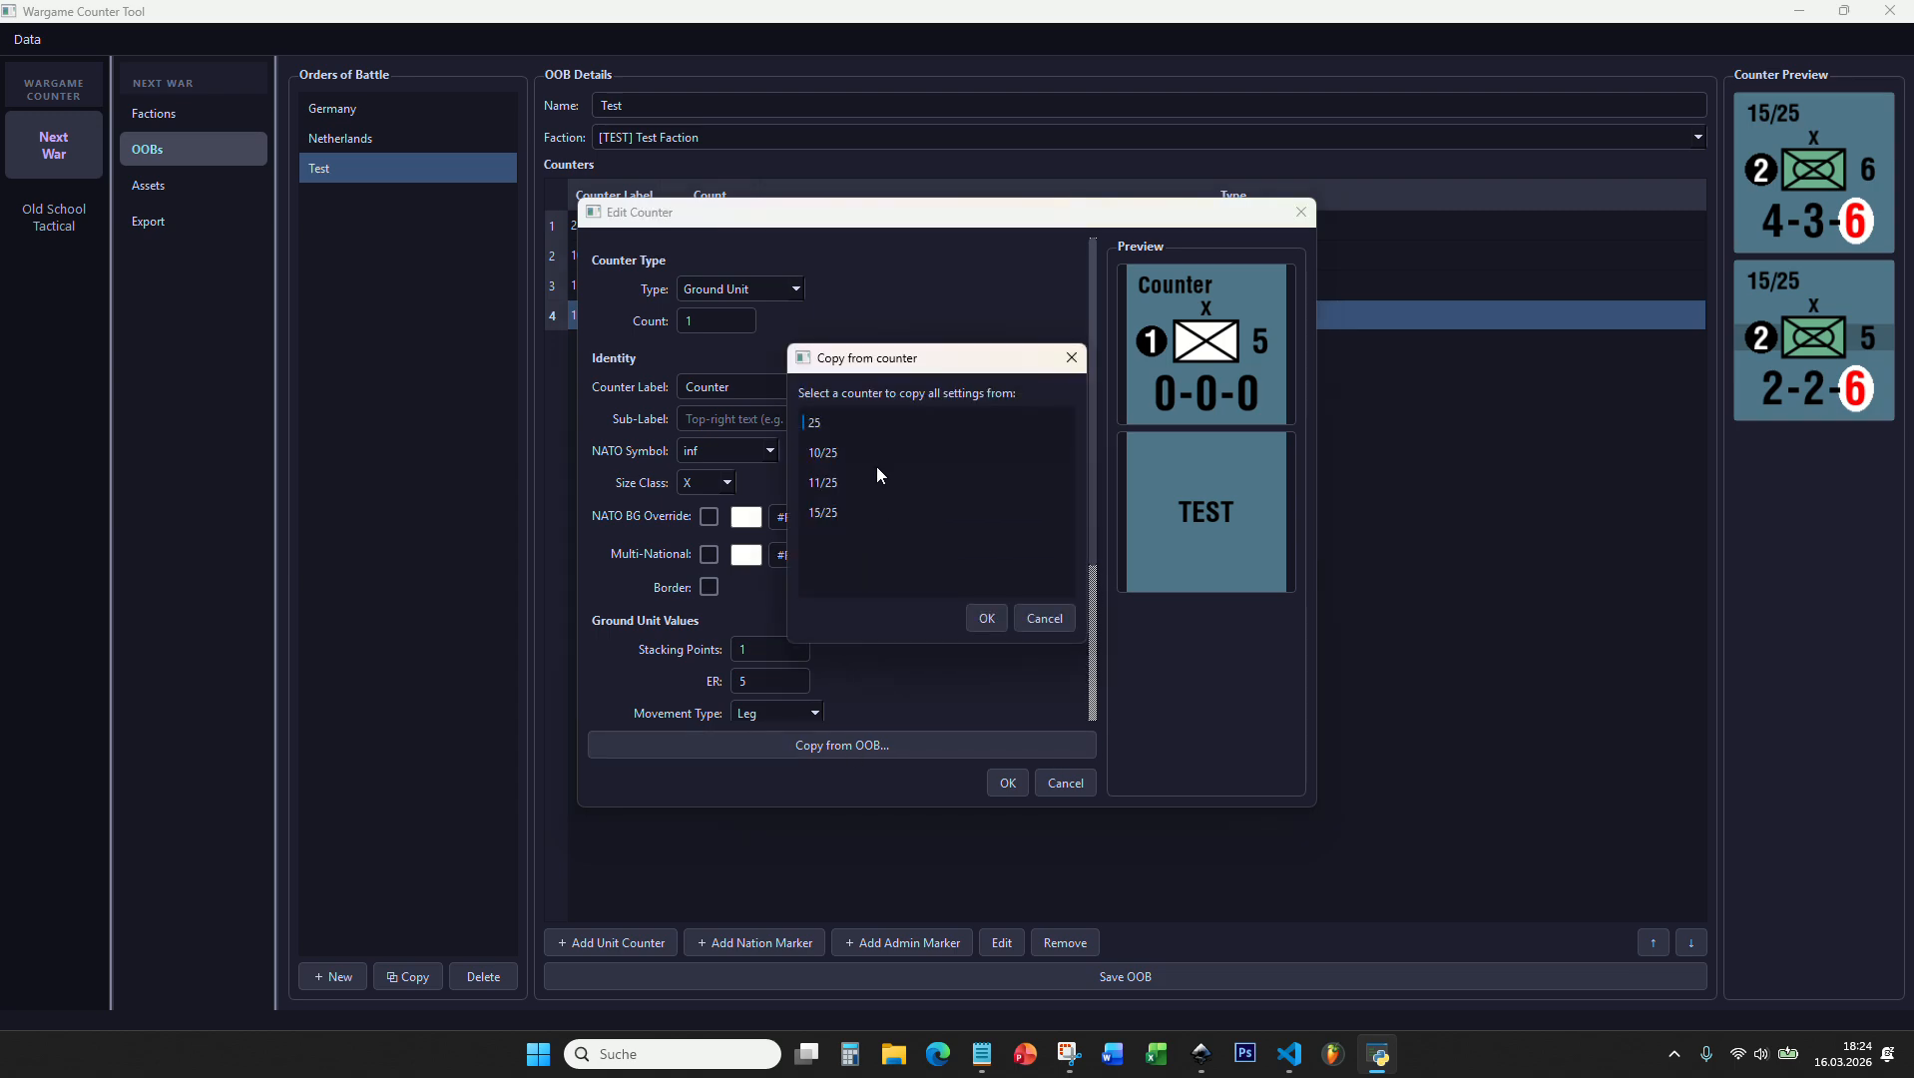
pyautogui.click(998, 623)
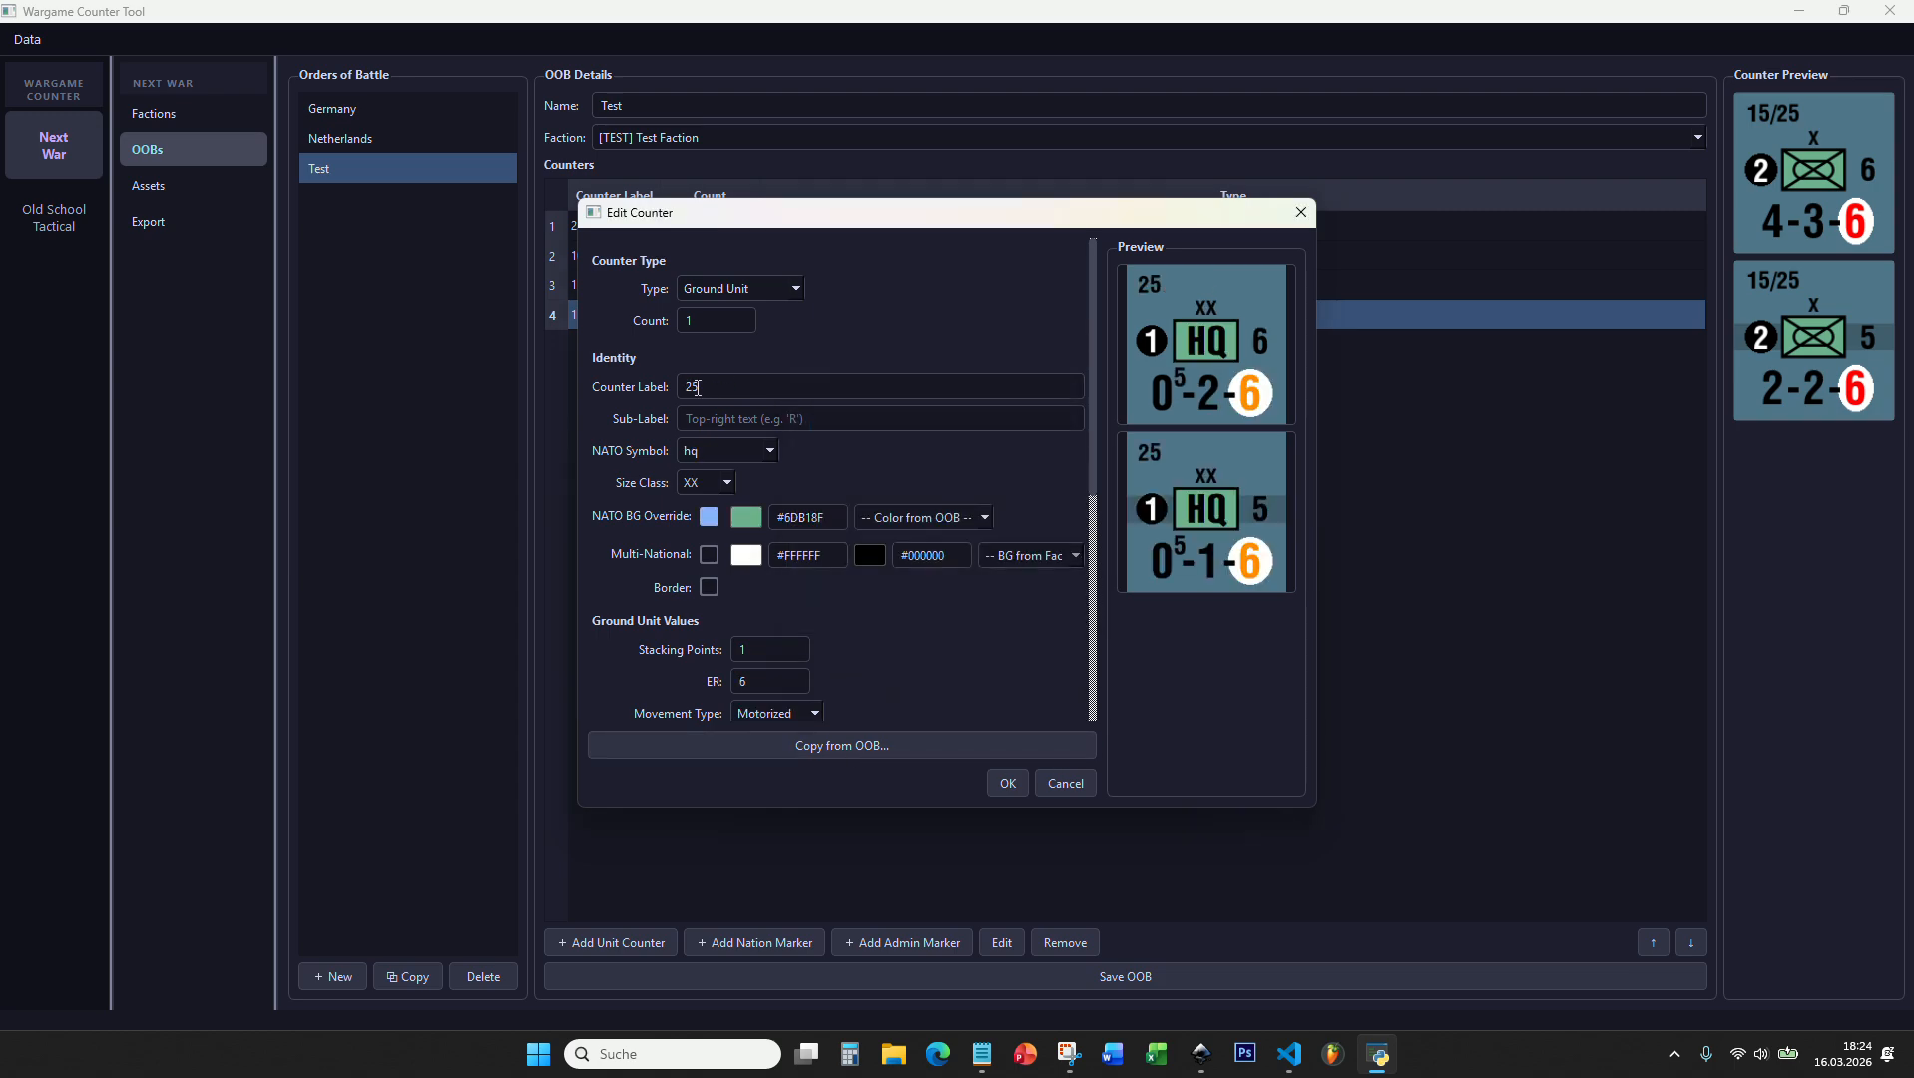
pyautogui.press('BackSpace')
pyautogui.write('3')
# Step: Change the 35 headquarters counter's NATO background colour to the red #B15166 and accept the counter
pyautogui.click(746, 517)
pyautogui.moveTo(947, 405); pyautogui.dragTo(899, 408)
pyautogui.click(1131, 697)
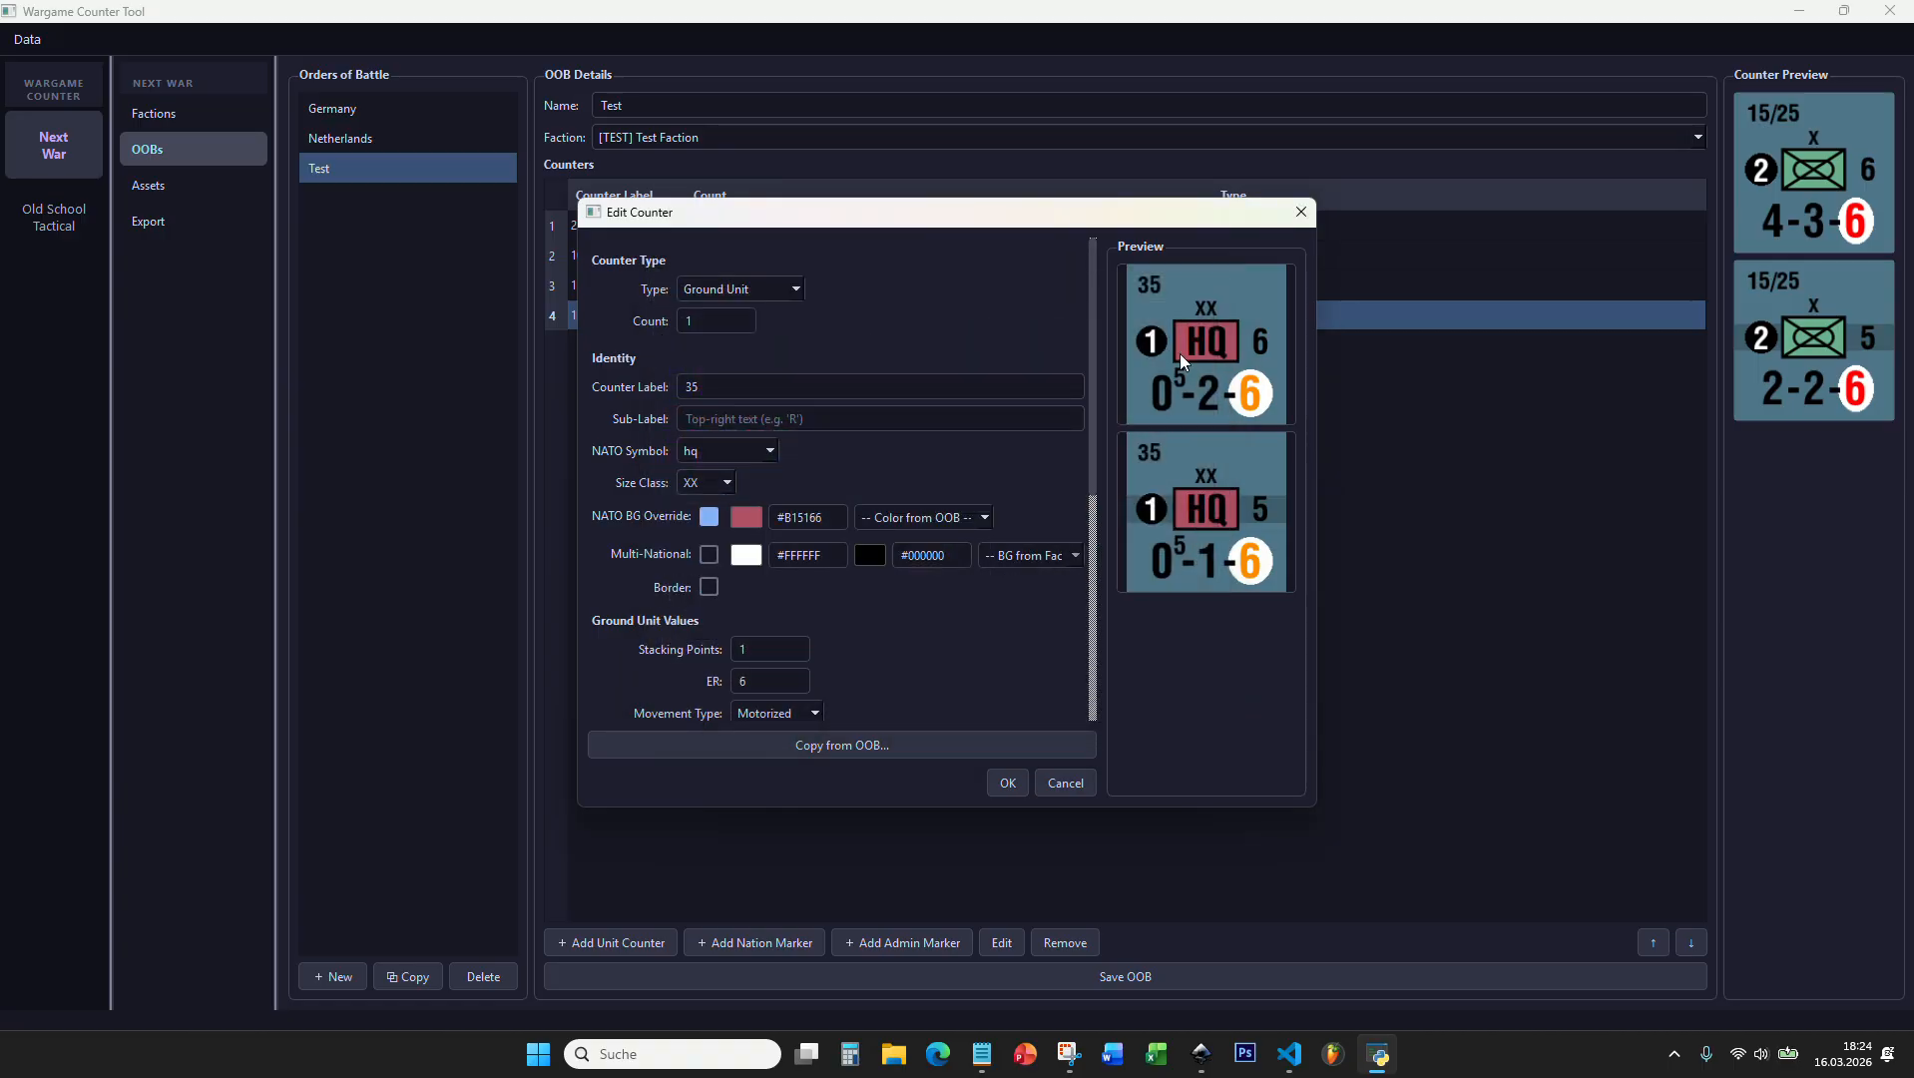
pyautogui.click(1007, 782)
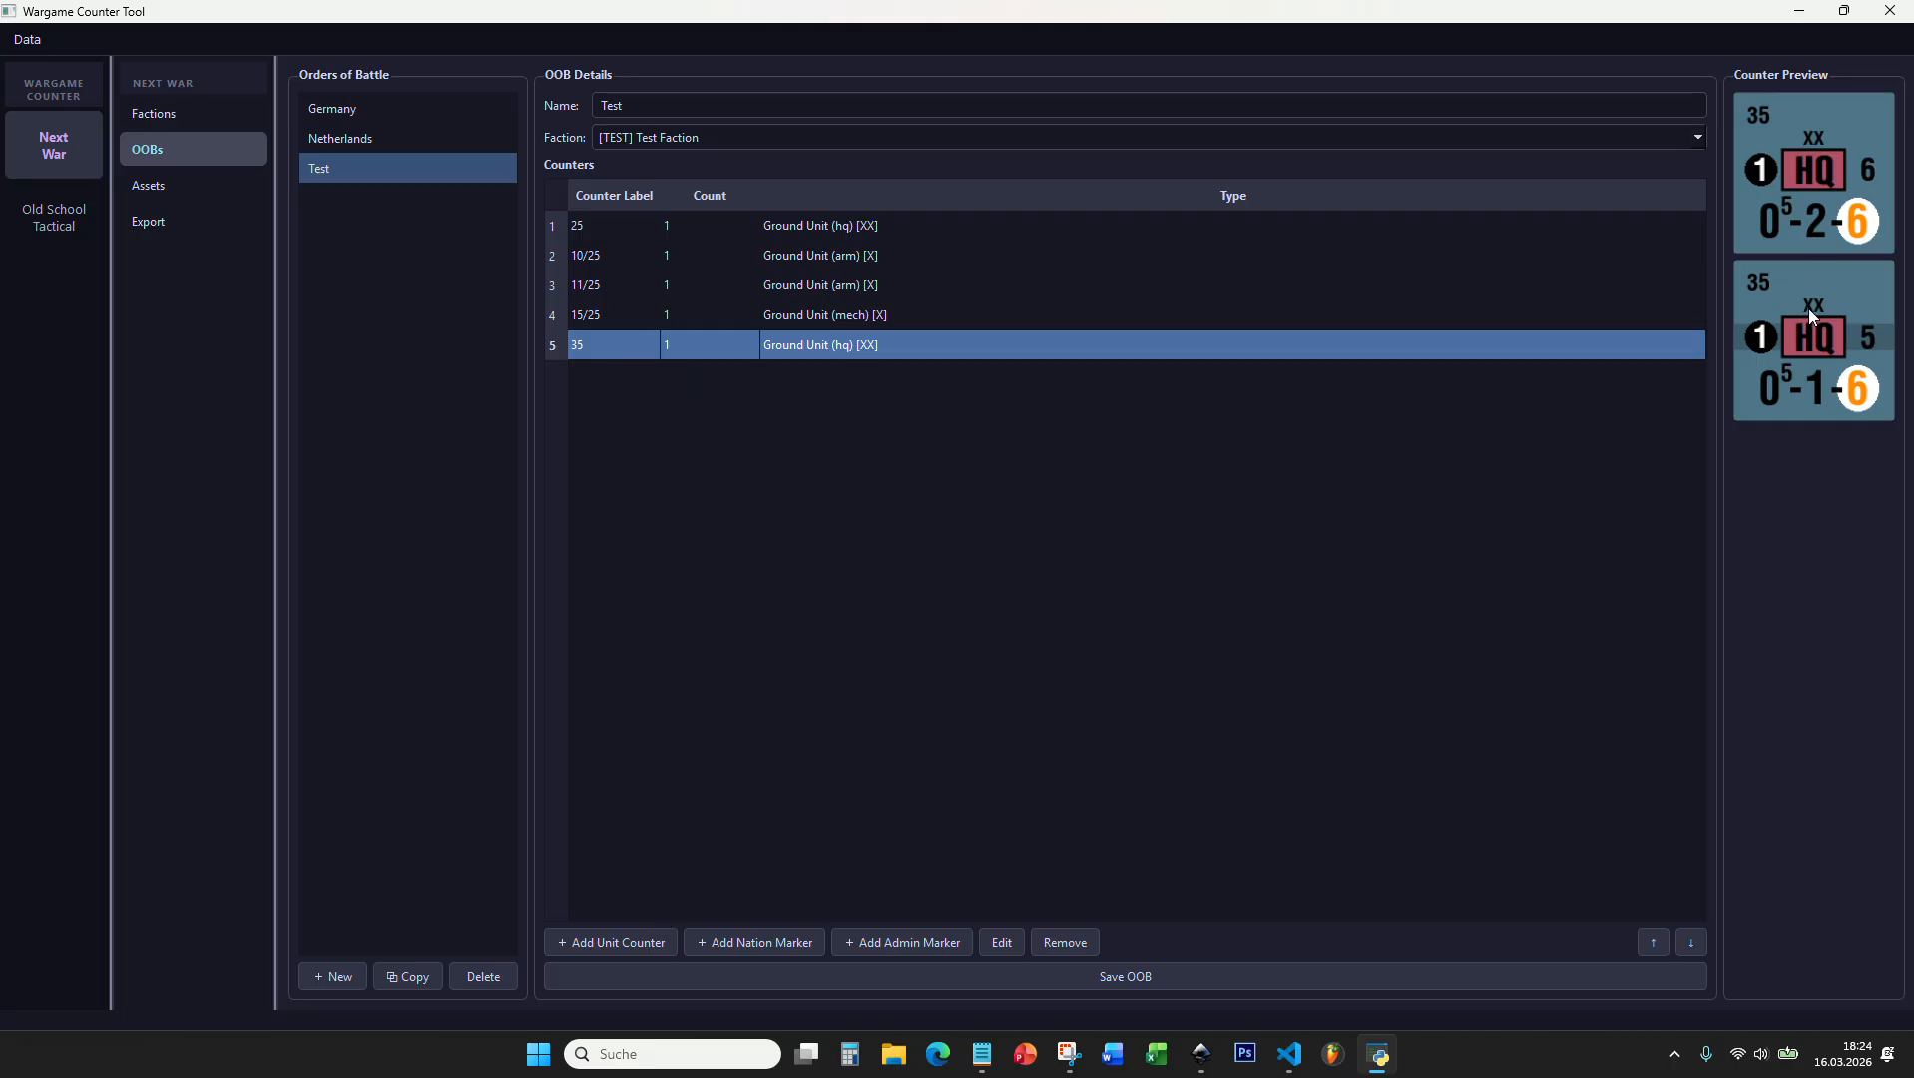
# Step: Add another unit counter copied from the 10/25 counter and move its dialog clear of the counter list
pyautogui.click(610, 942)
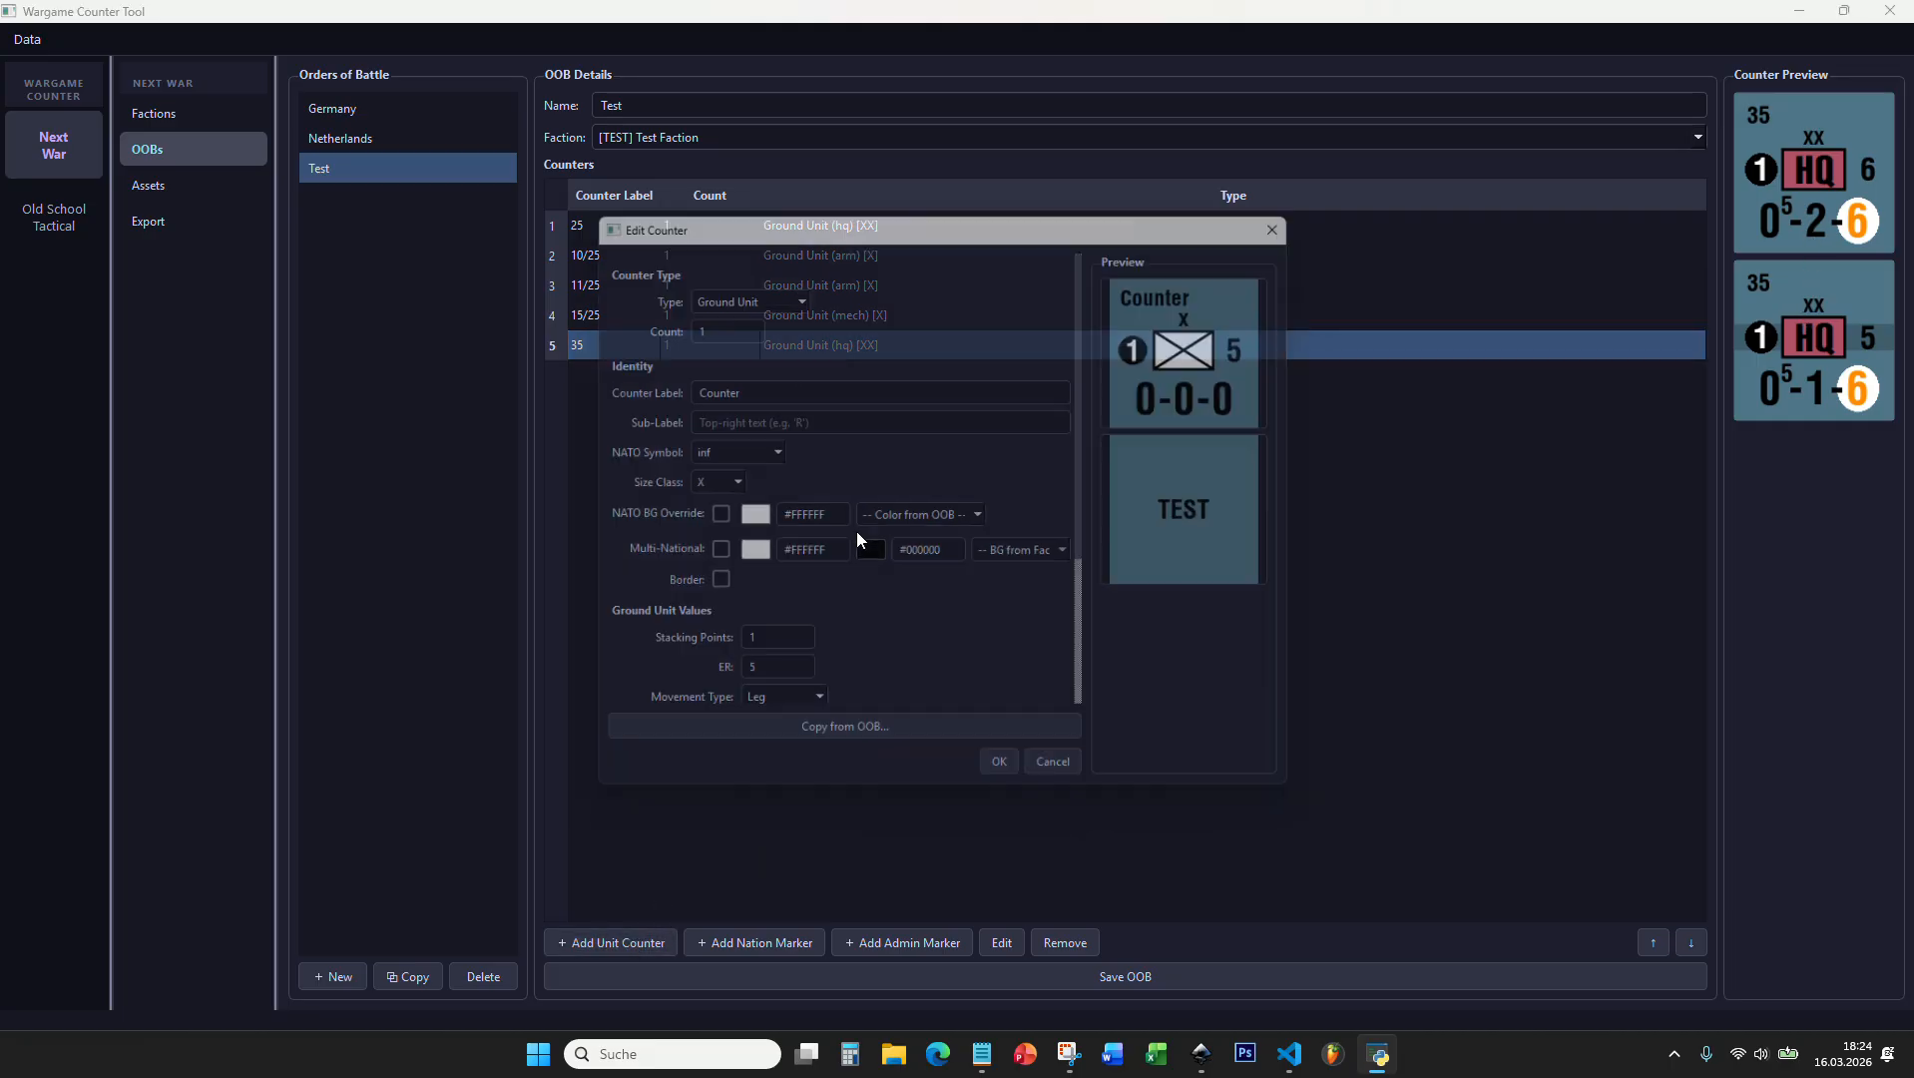
pyautogui.click(800, 747)
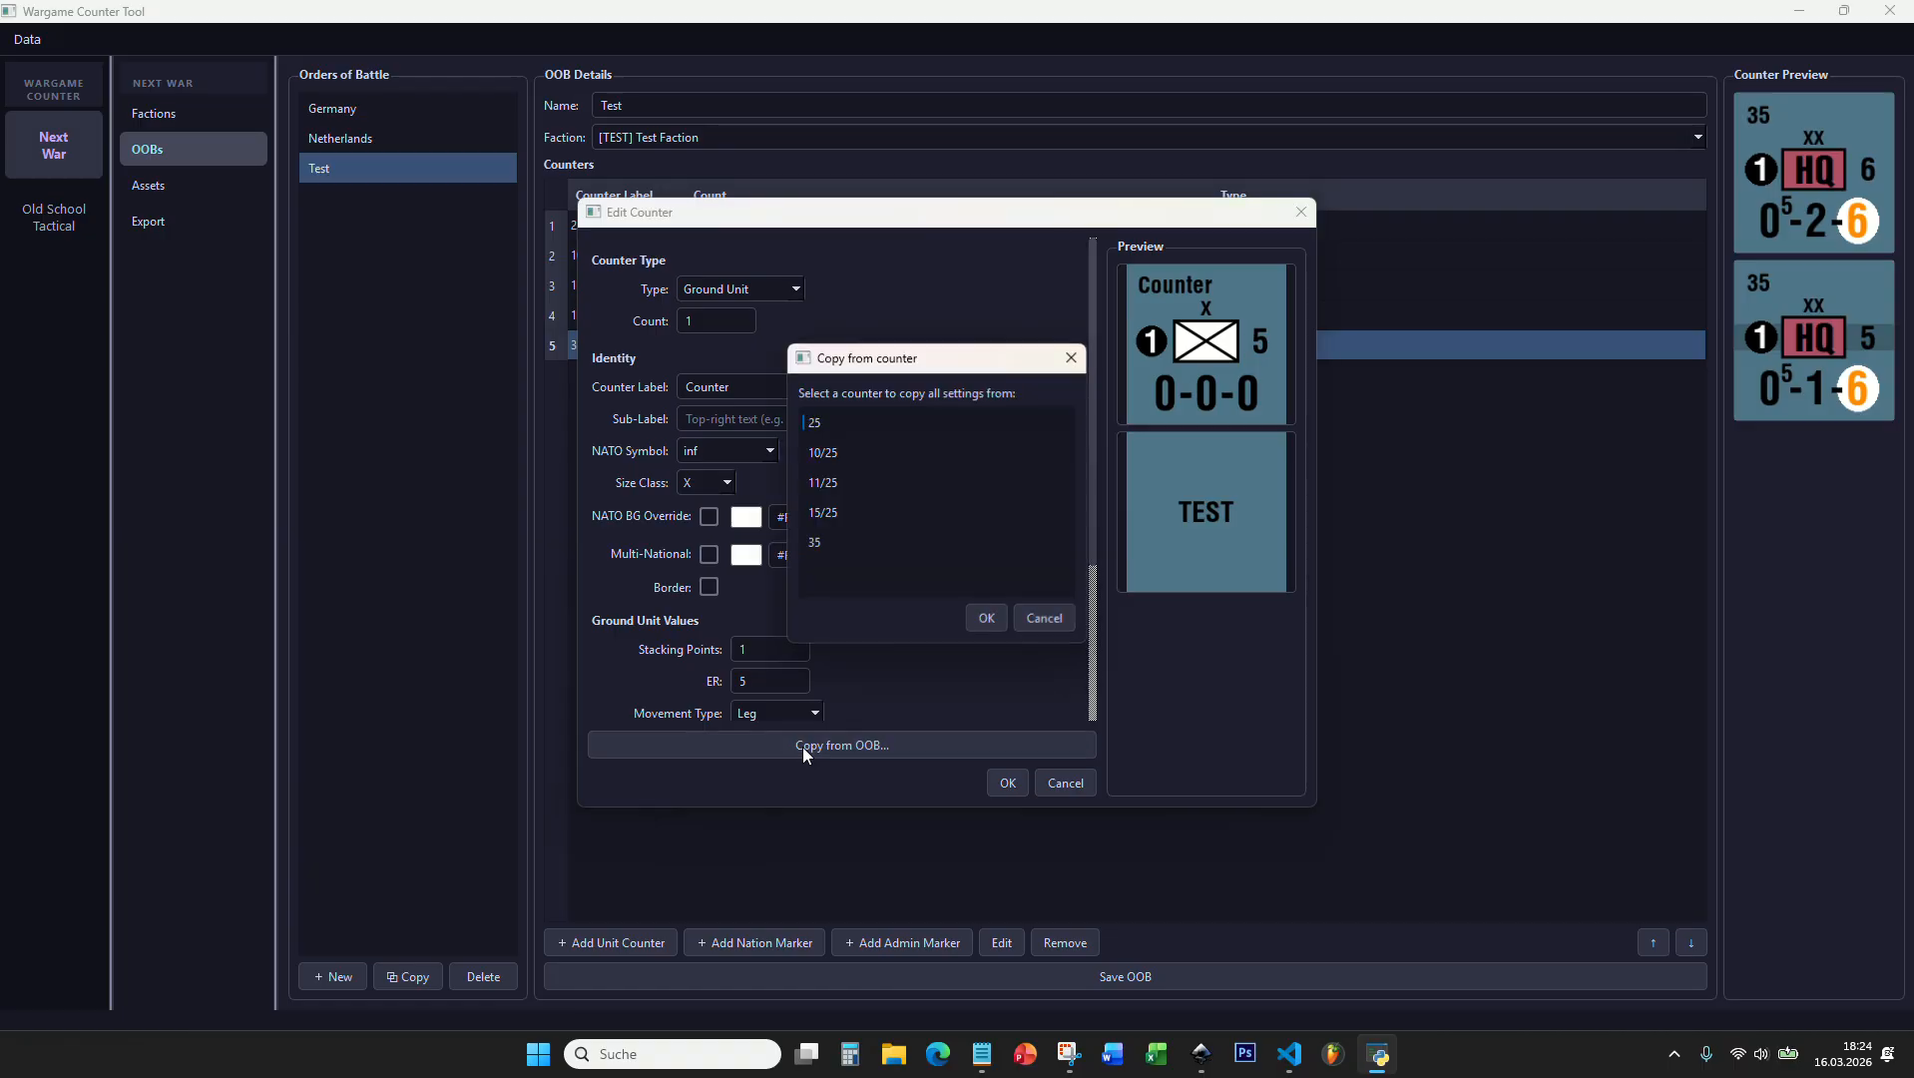
pyautogui.click(985, 618)
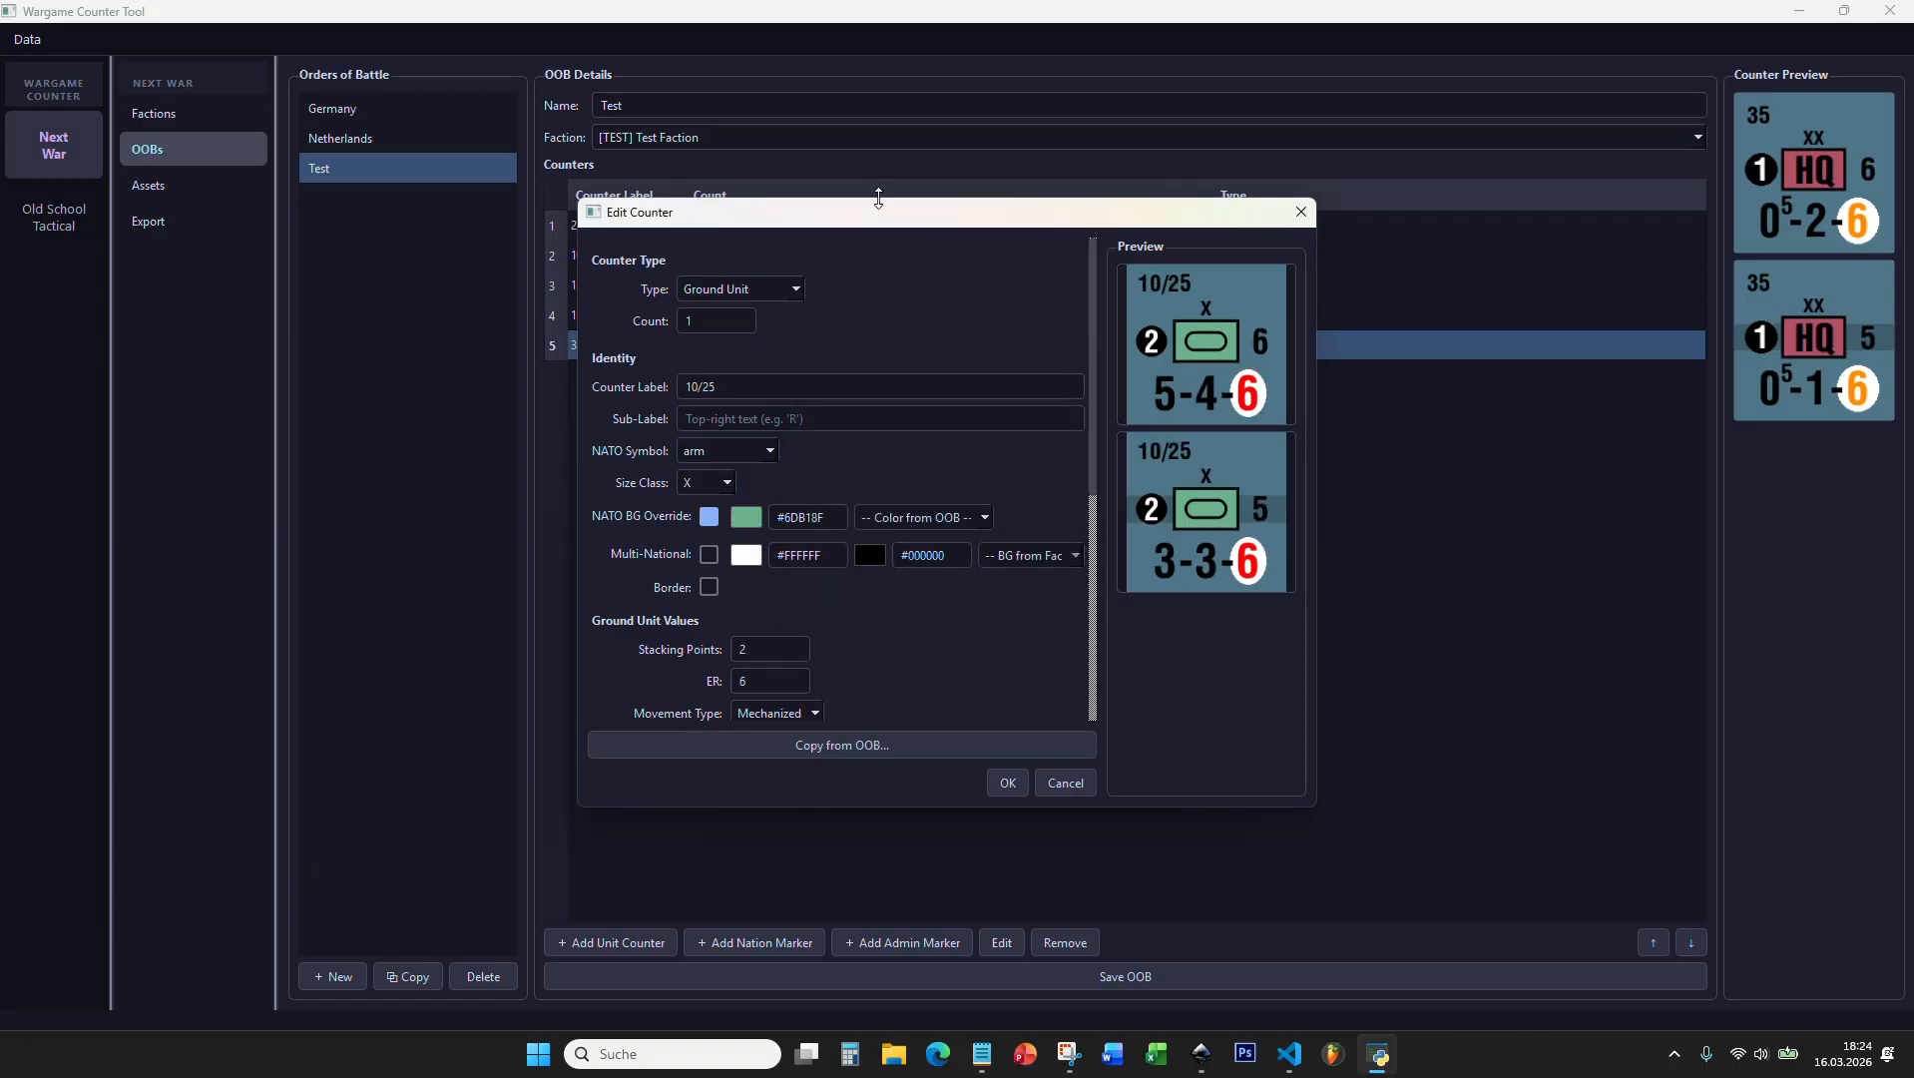
pyautogui.moveTo(878, 212); pyautogui.dragTo(882, 261)
pyautogui.moveTo(739, 273); pyautogui.dragTo(829, 274)
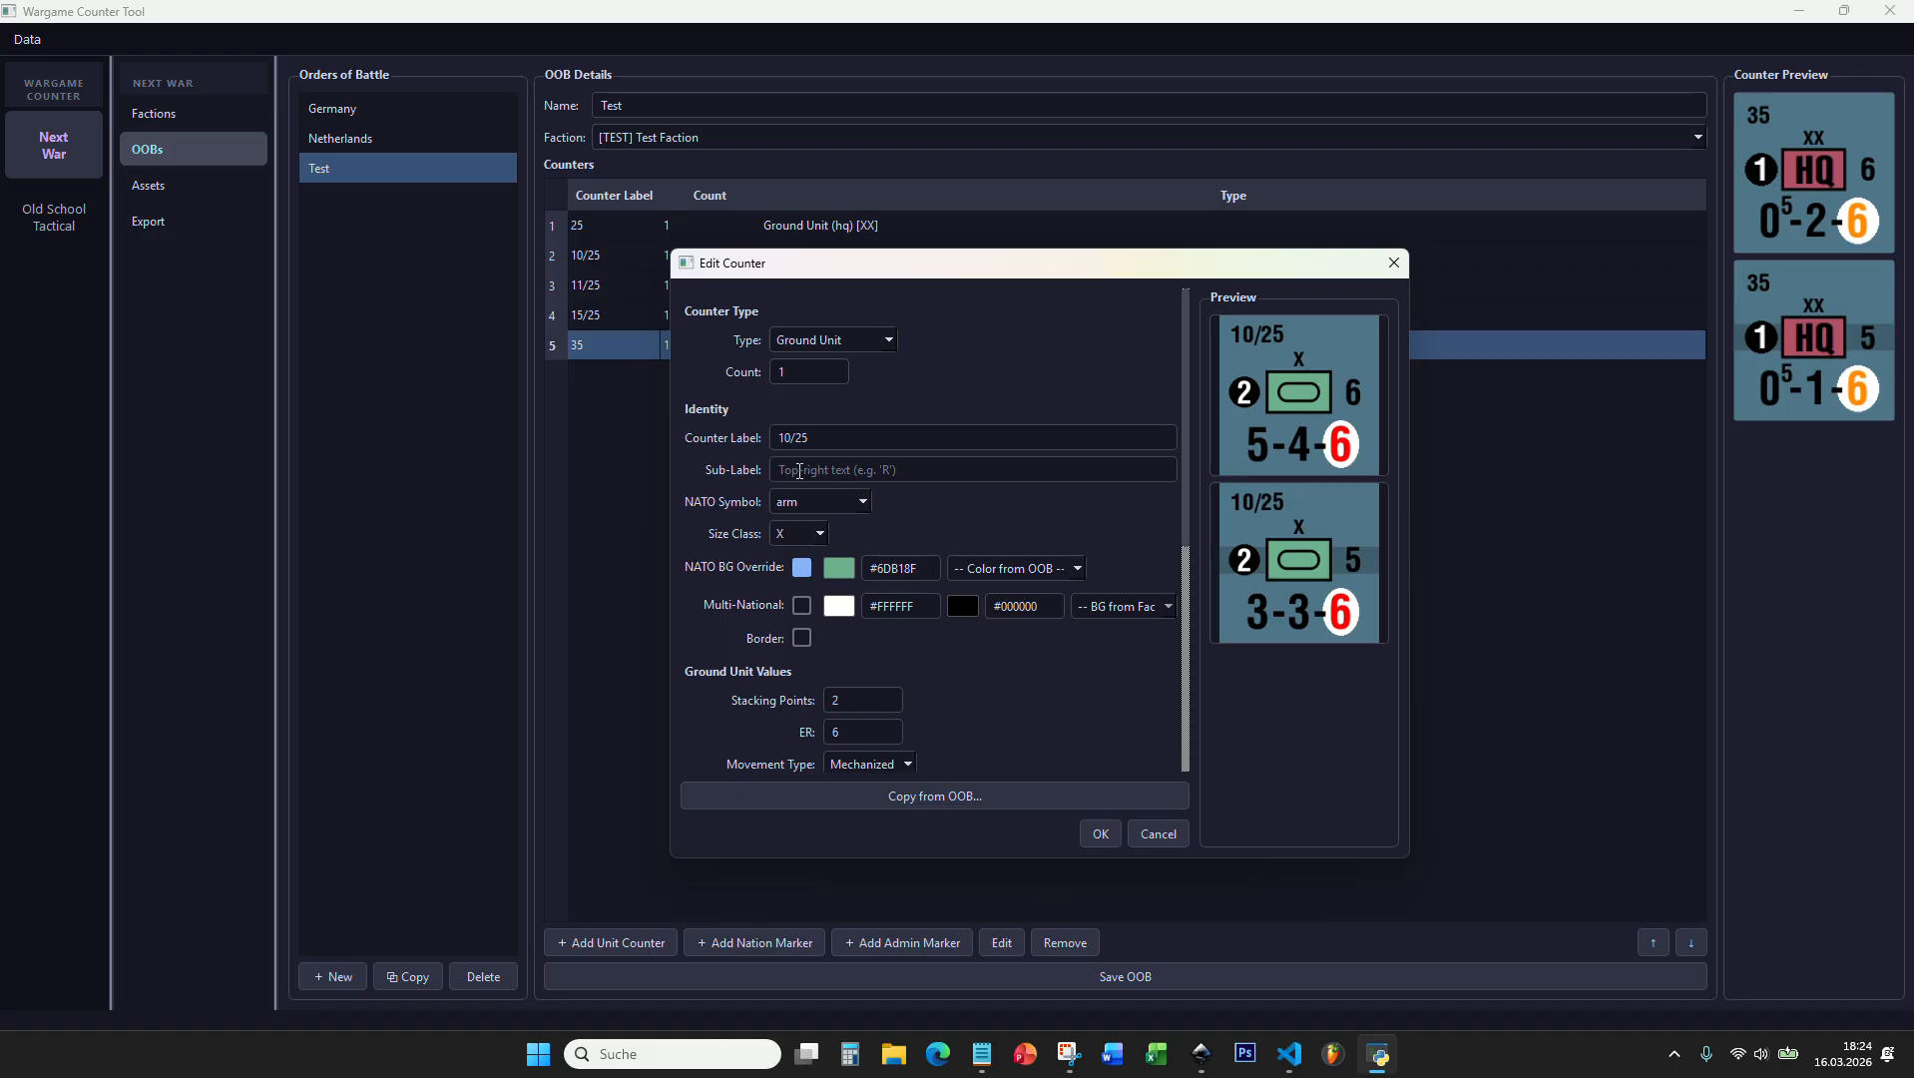
# Step: Give the new counter the order of battle colour #B15166 as NATO background, label it 23/25 and accept it
pyautogui.click(1005, 568)
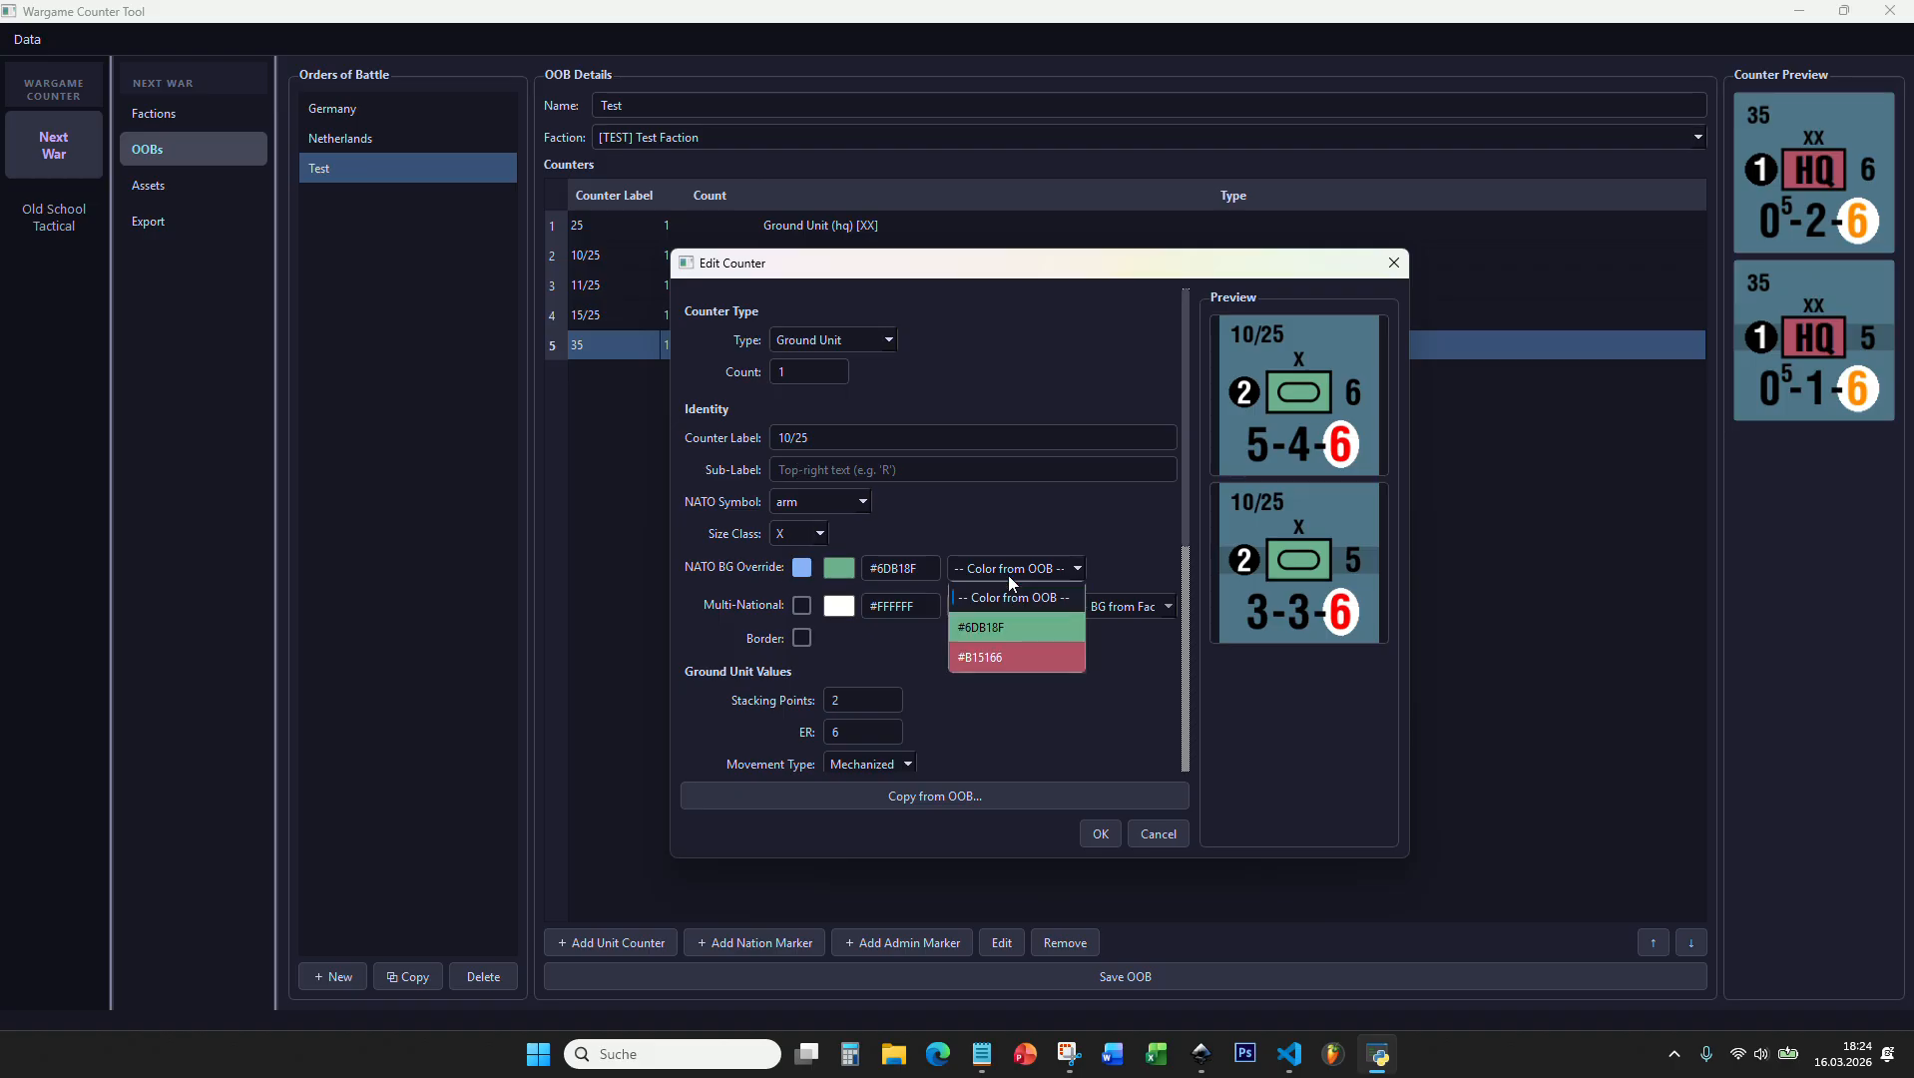
pyautogui.click(994, 654)
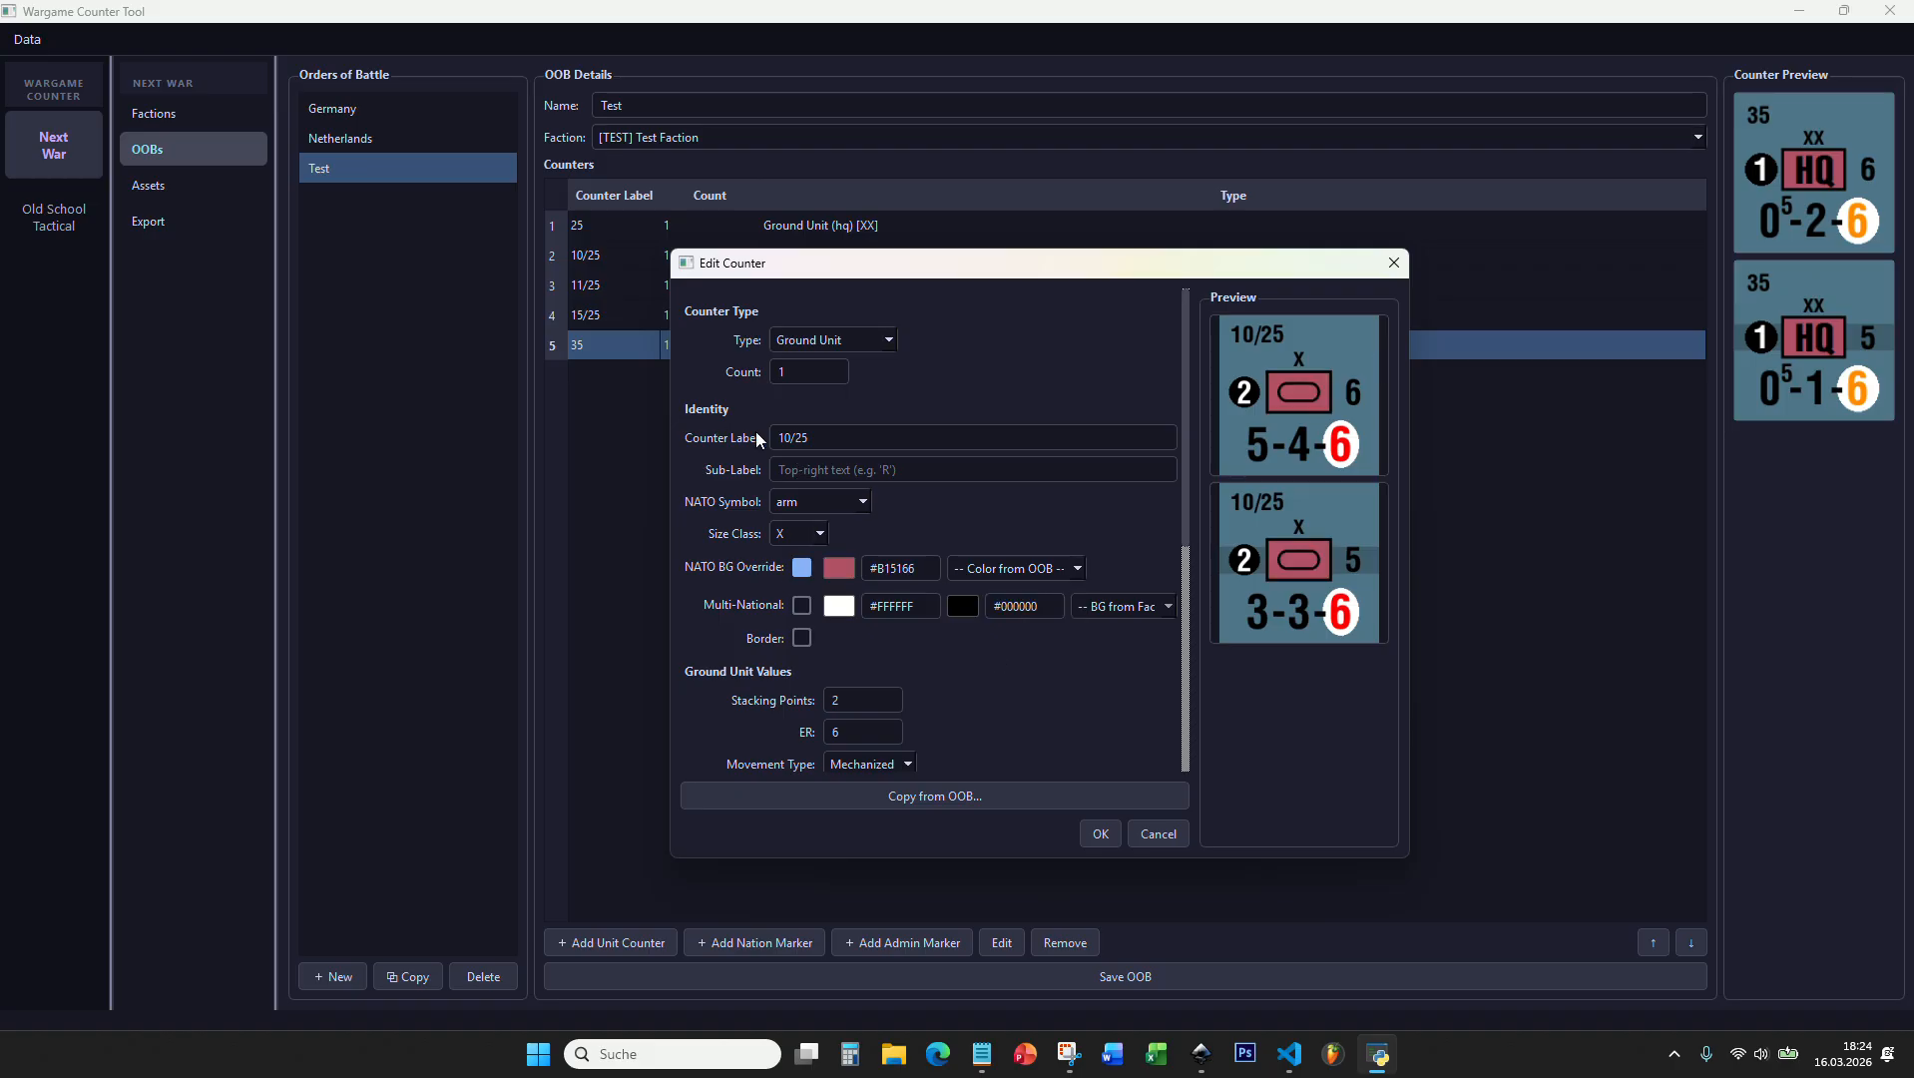
pyautogui.doubleClick(790, 437)
pyautogui.write('23')
pyautogui.click(1100, 833)
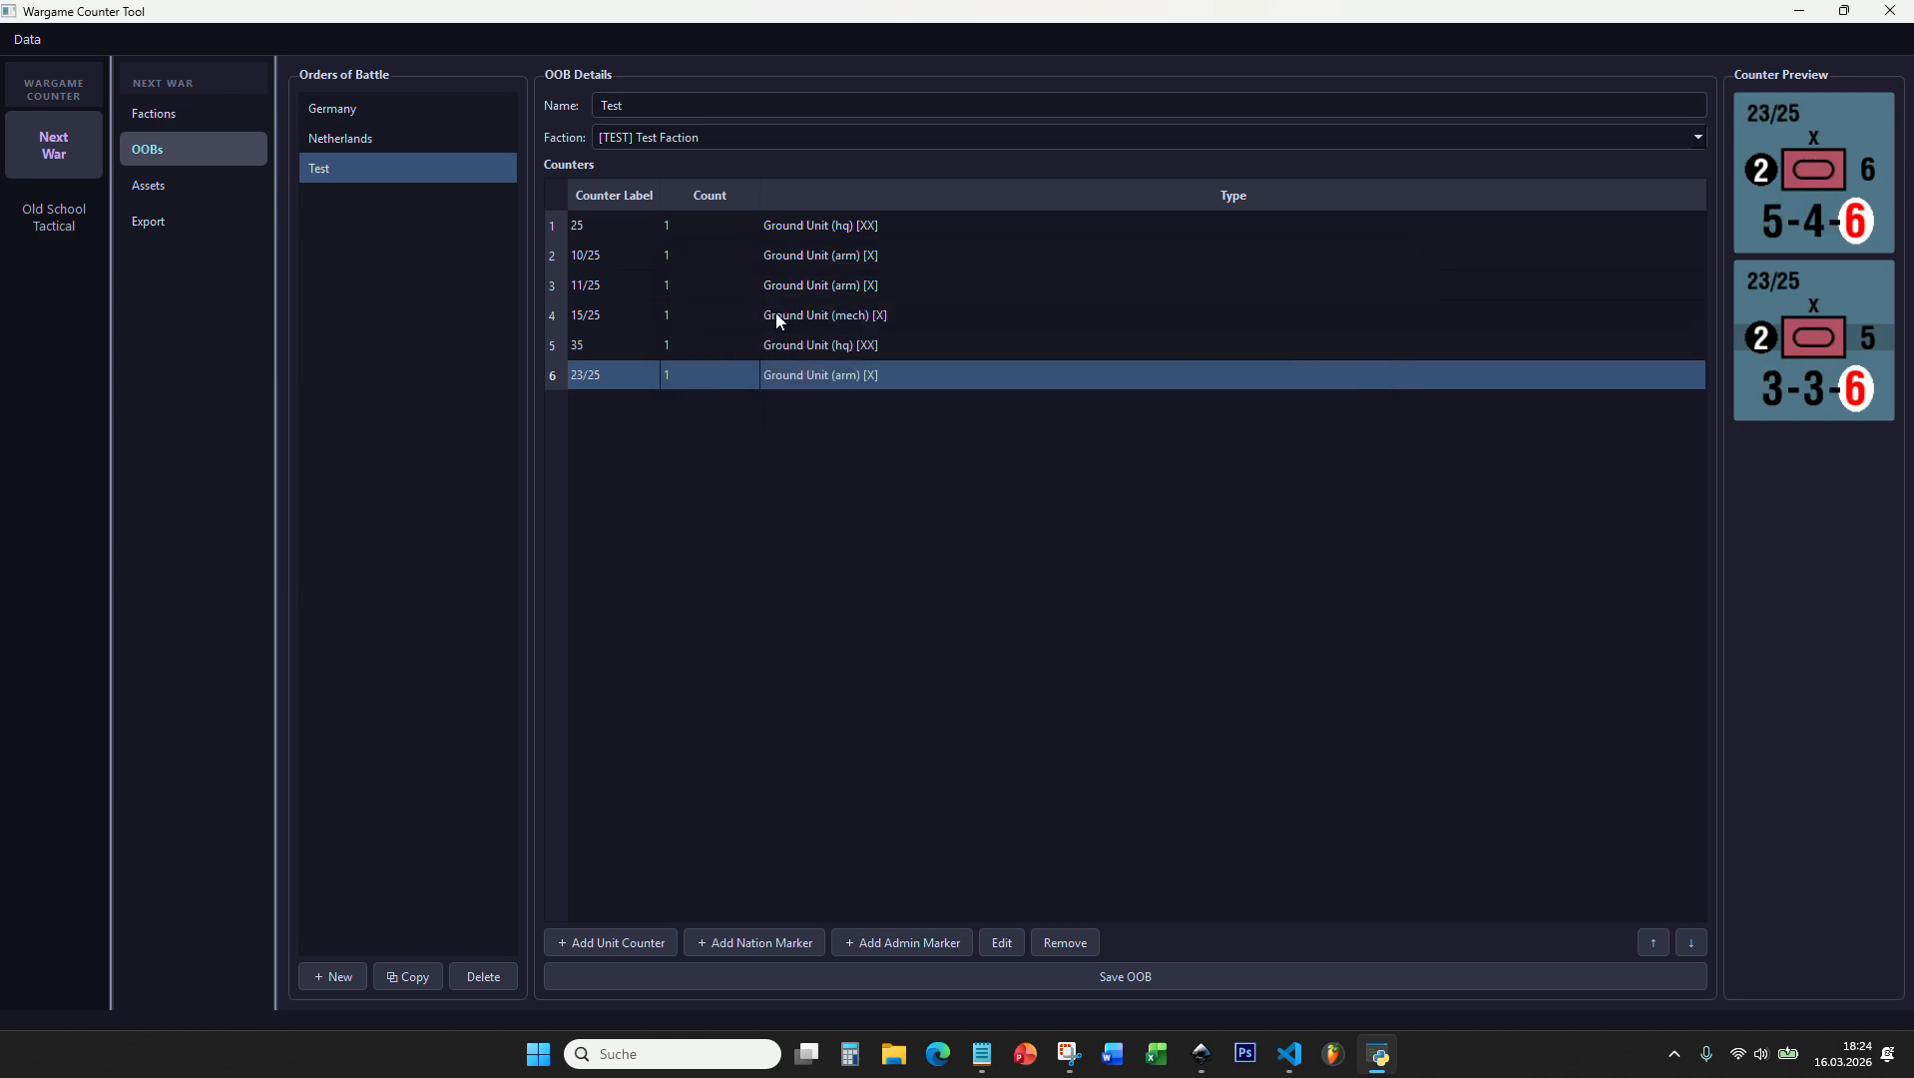
# Step: Examine the previews of the counters in the Test order of battle, comparing the formations' NATO background colours
pyautogui.click(626, 343)
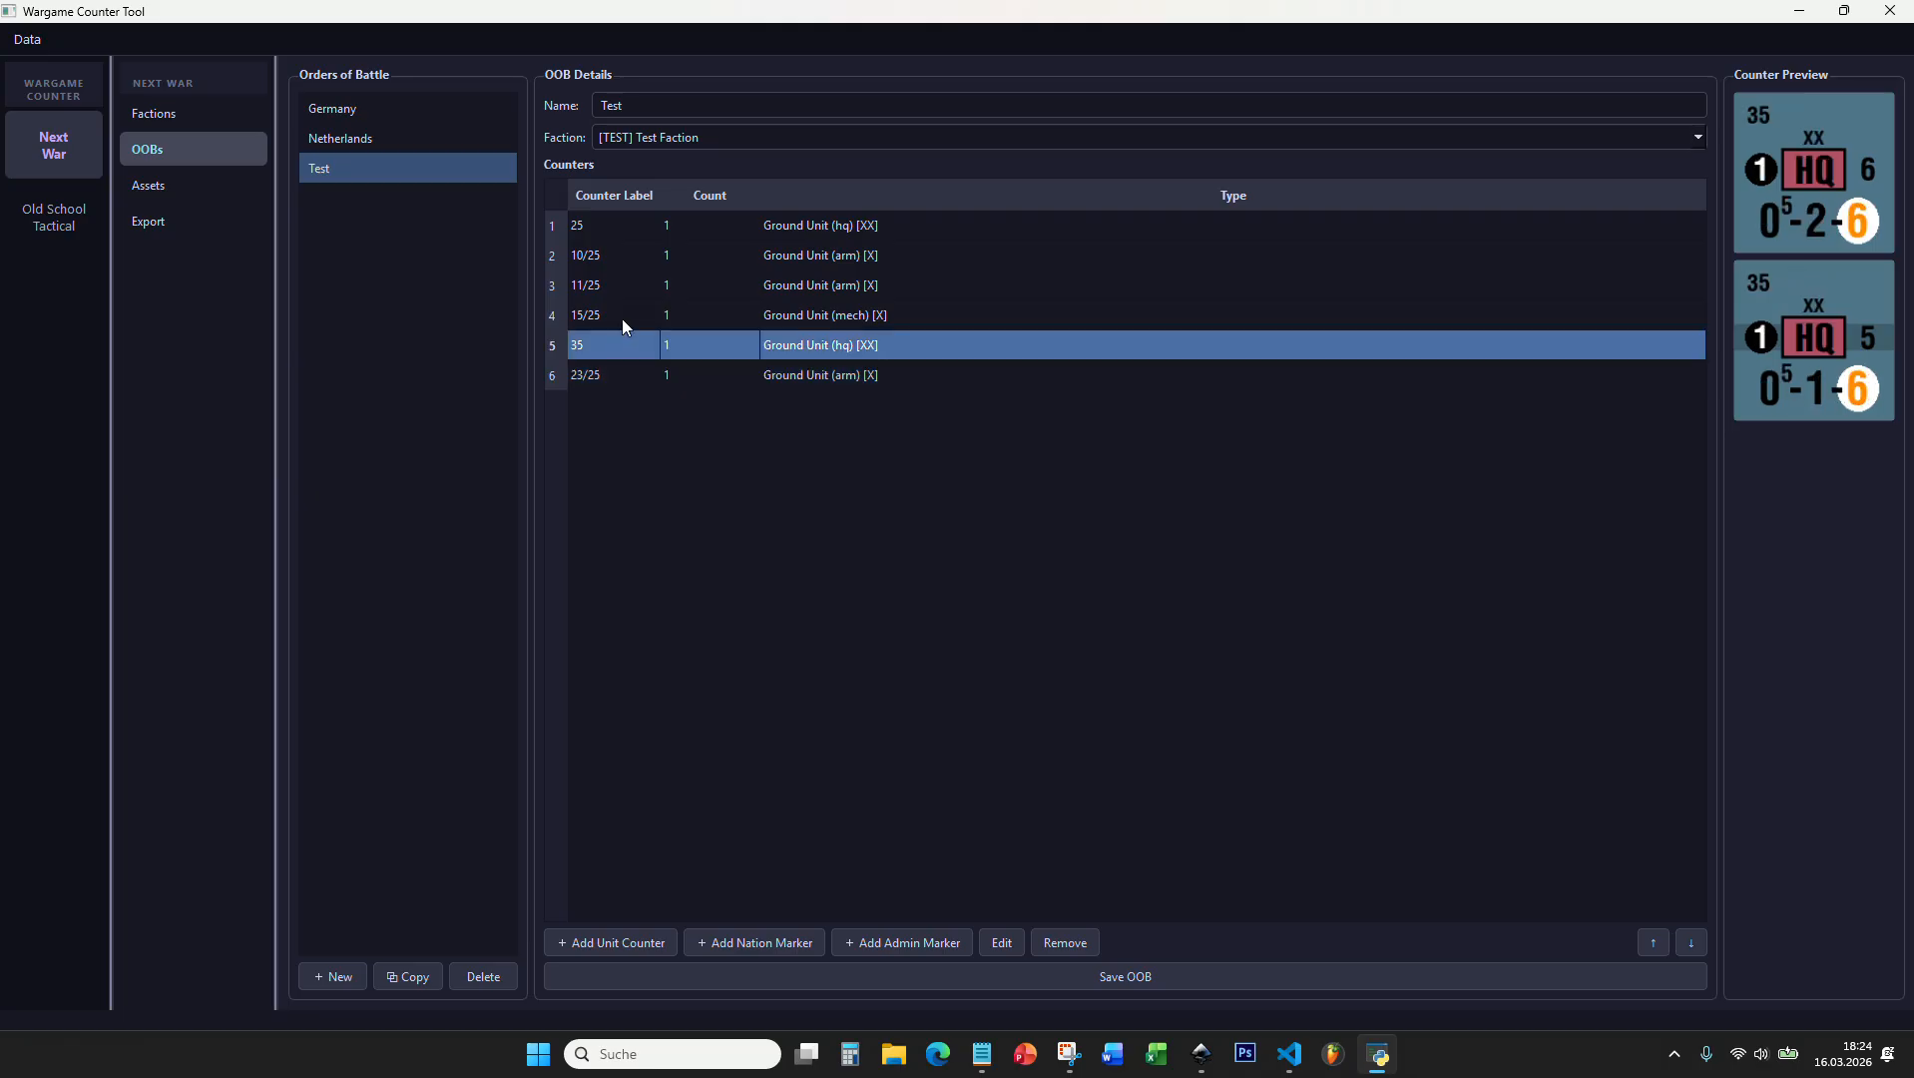
pyautogui.click(622, 318)
pyautogui.click(627, 285)
pyautogui.click(624, 316)
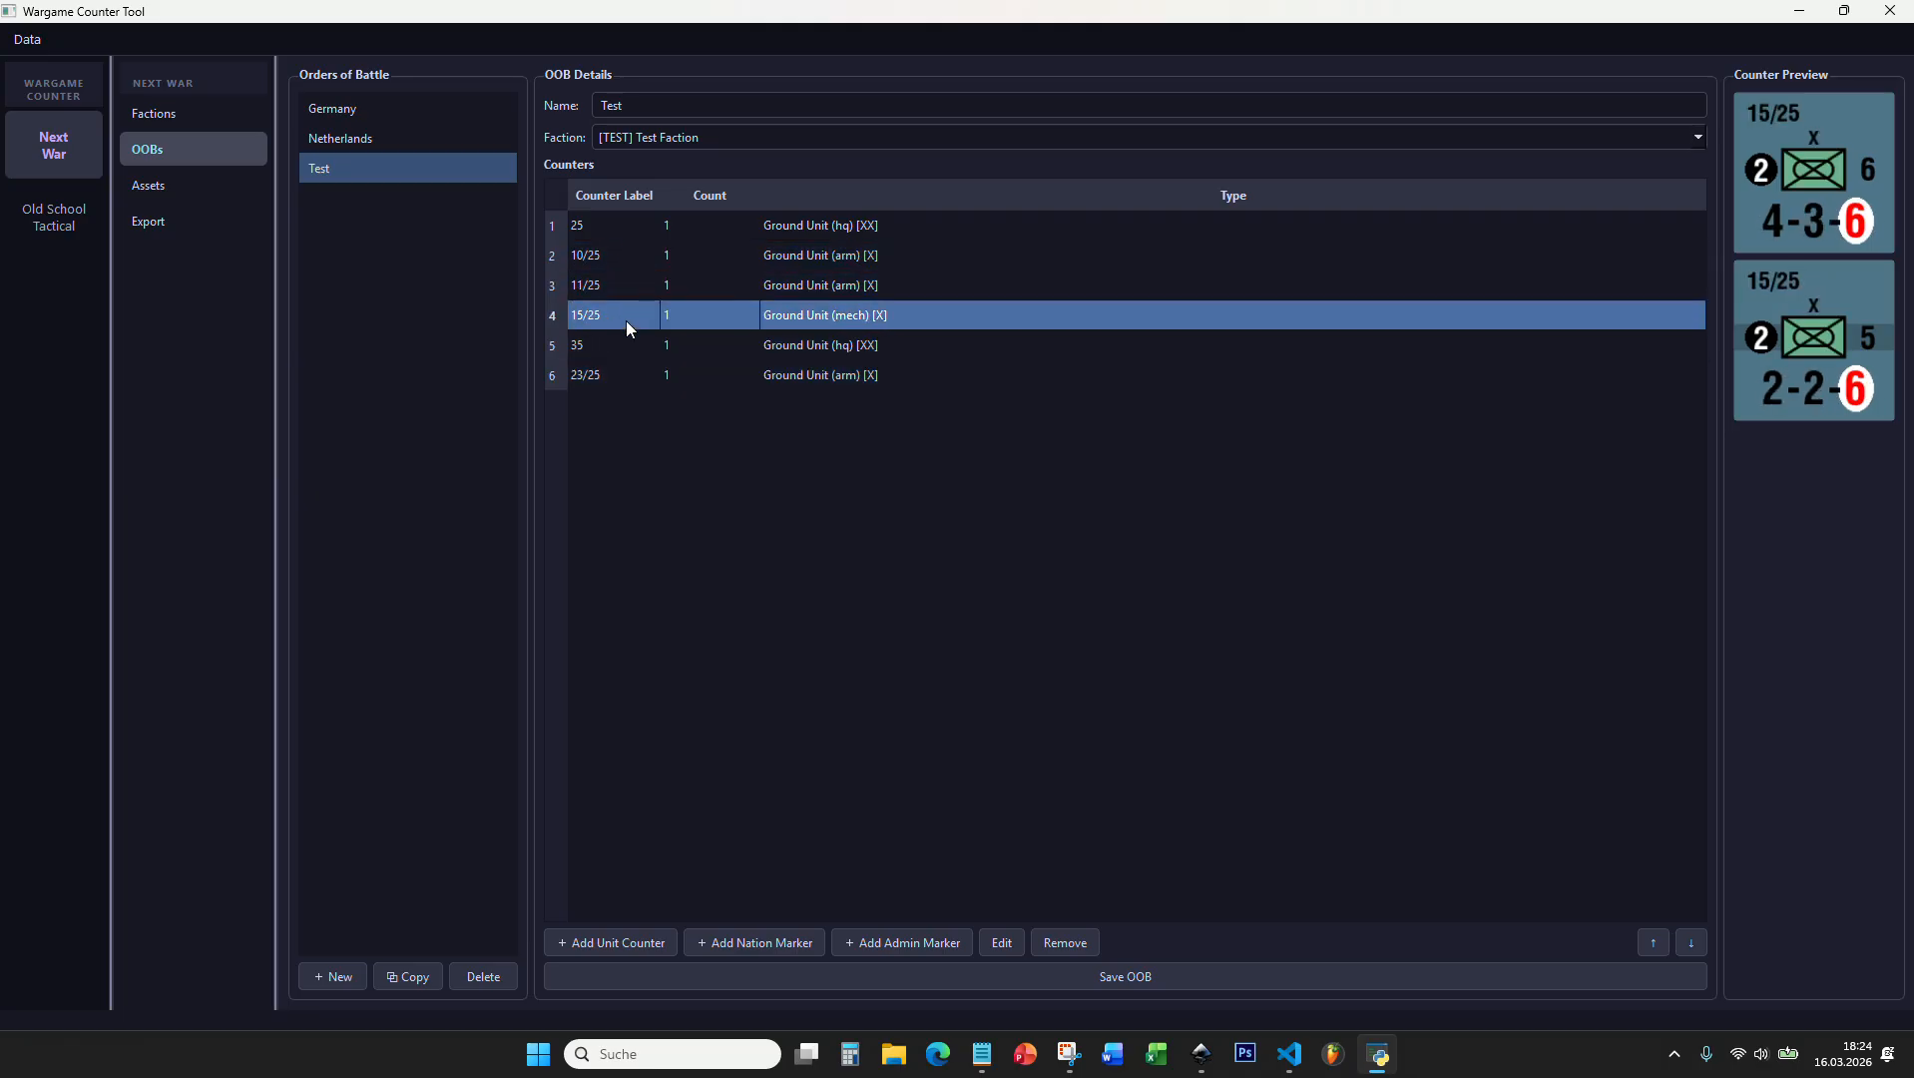
pyautogui.click(626, 345)
pyautogui.click(627, 373)
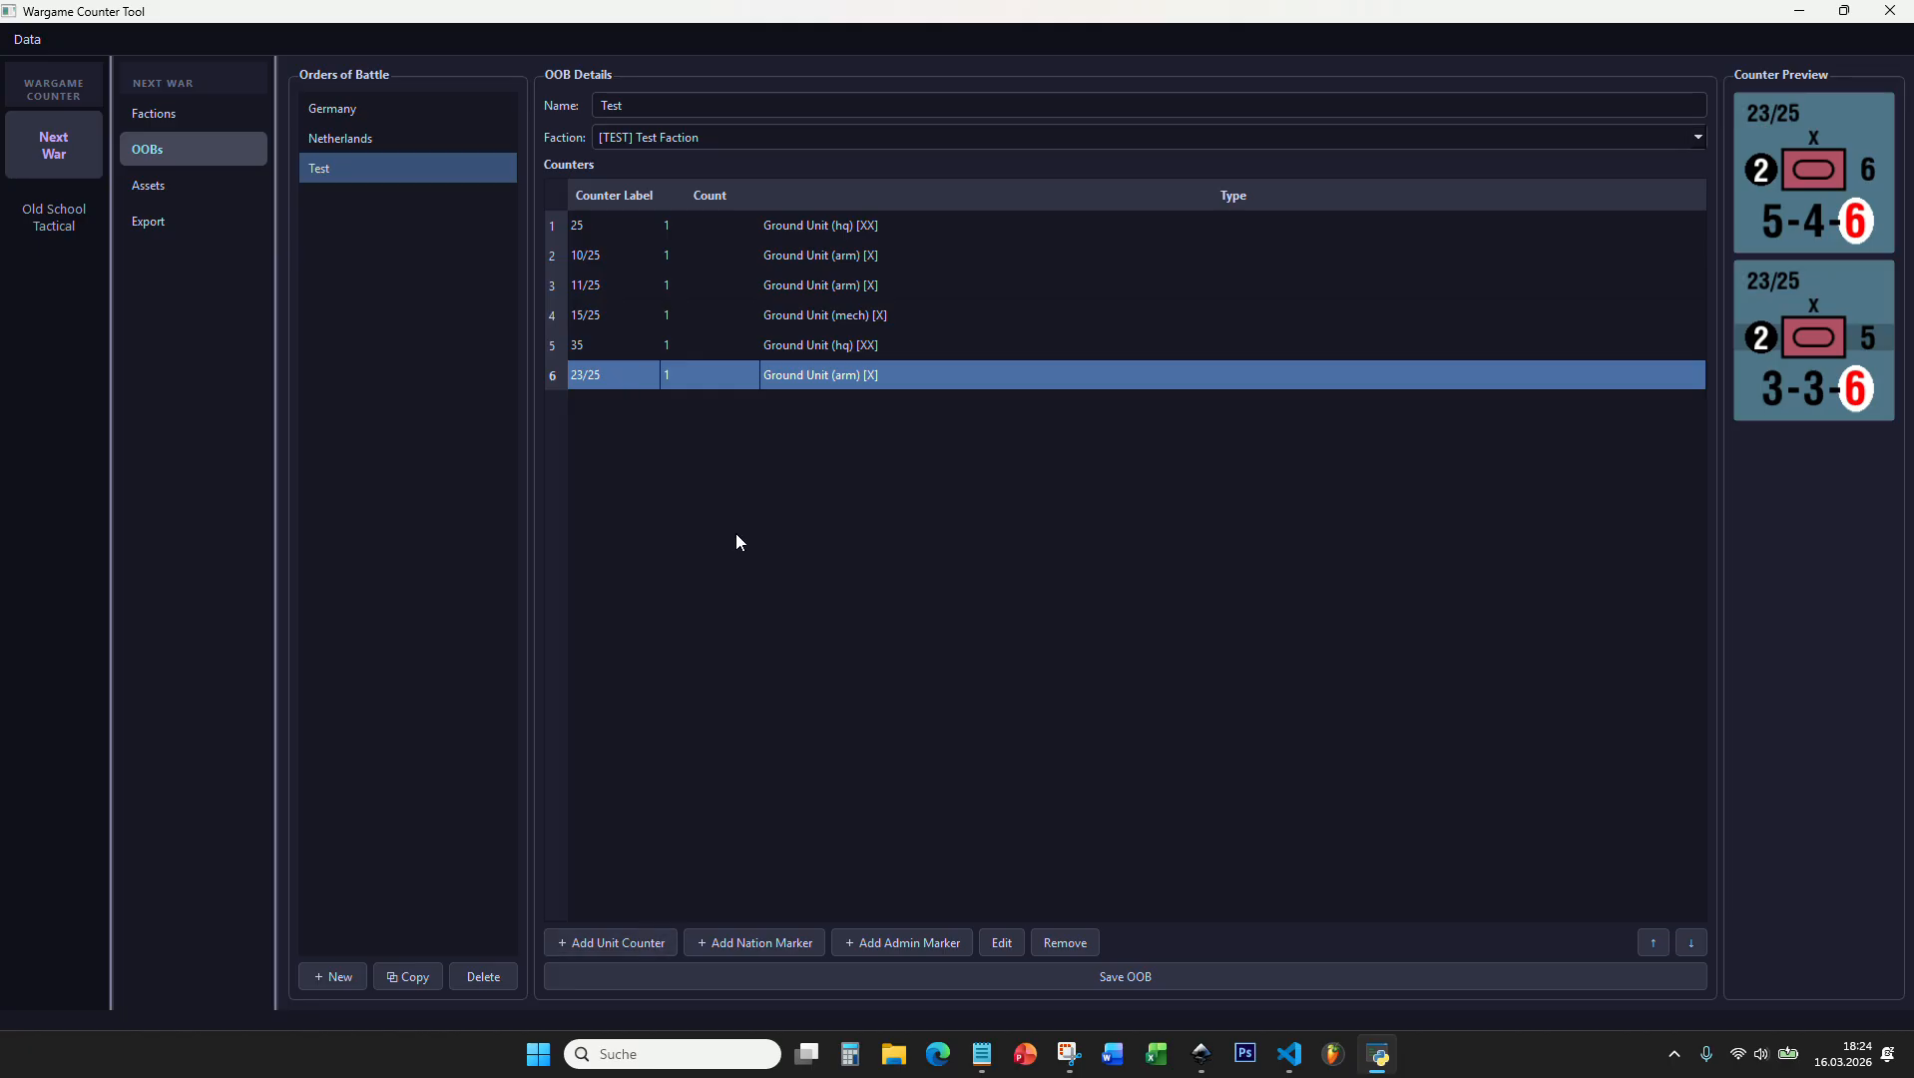
pyautogui.click(630, 344)
pyautogui.click(630, 315)
pyautogui.click(633, 284)
pyautogui.click(636, 257)
pyautogui.click(651, 236)
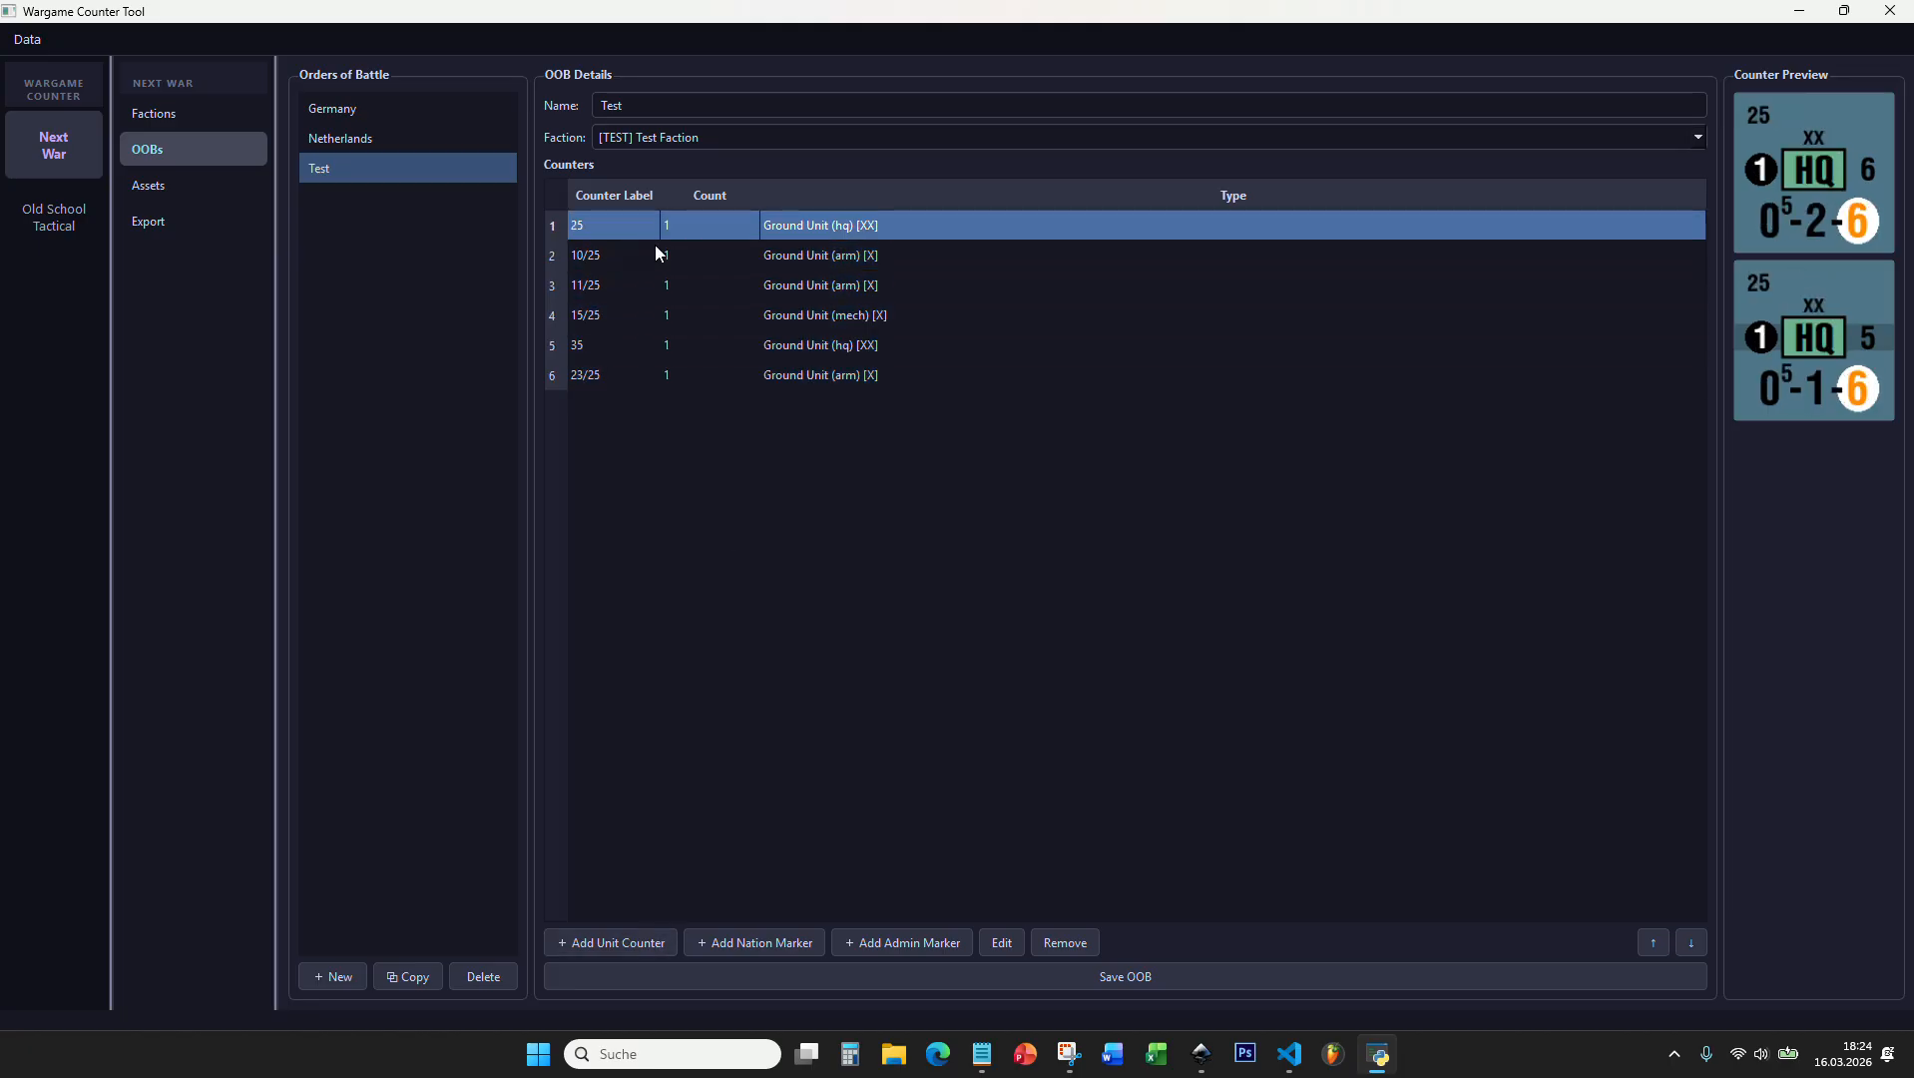